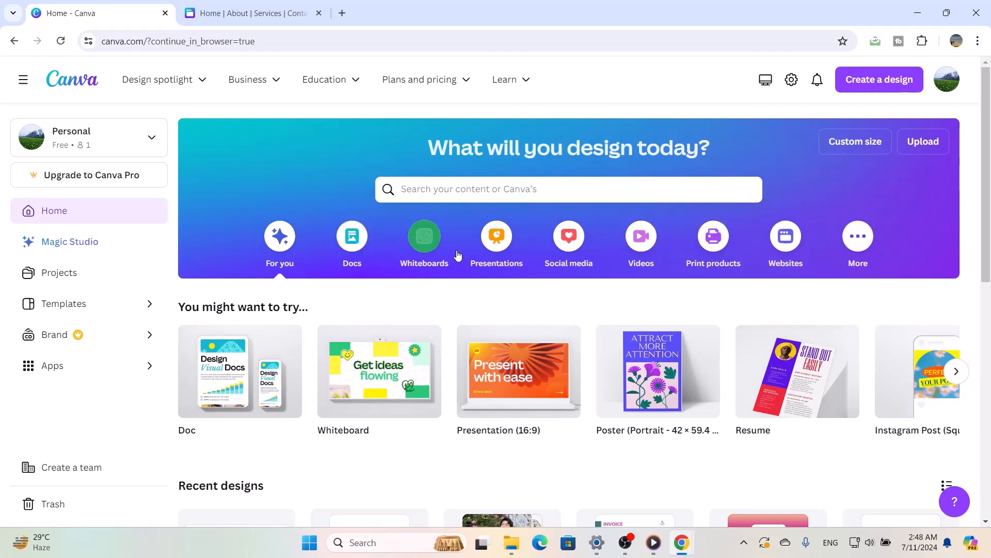
Browse the Websites design types and create a blank 1366 × 768 px Website design
left_click(796, 245)
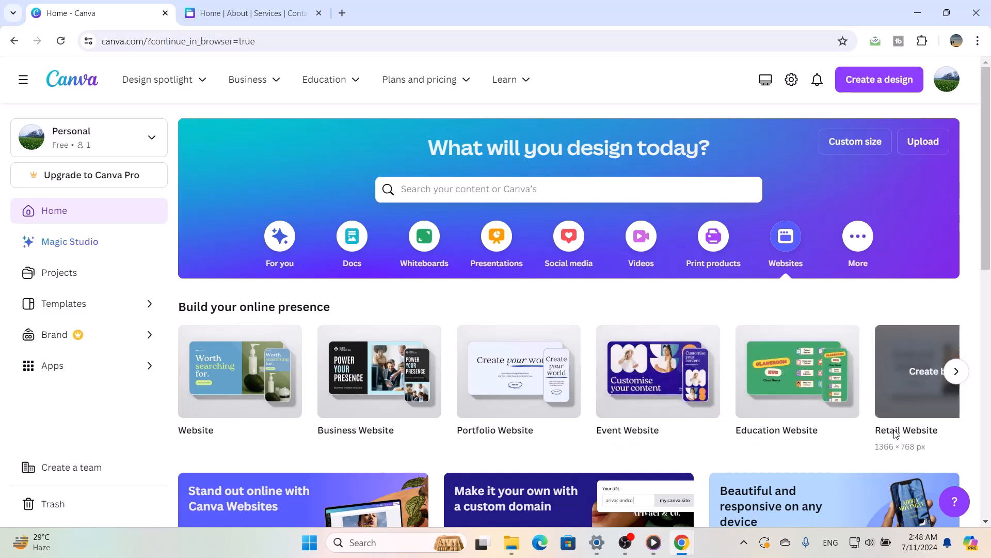
left_click(958, 372)
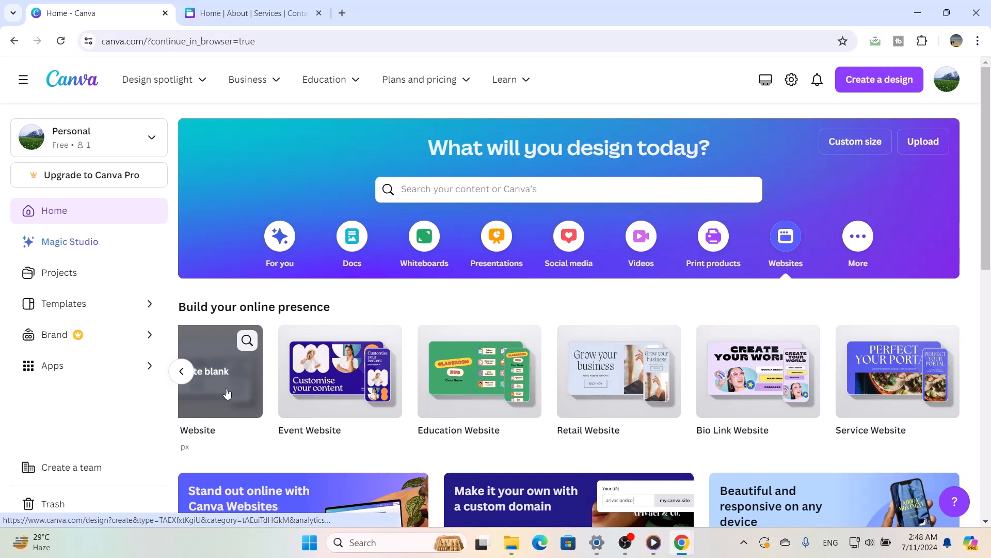
left_click(182, 374)
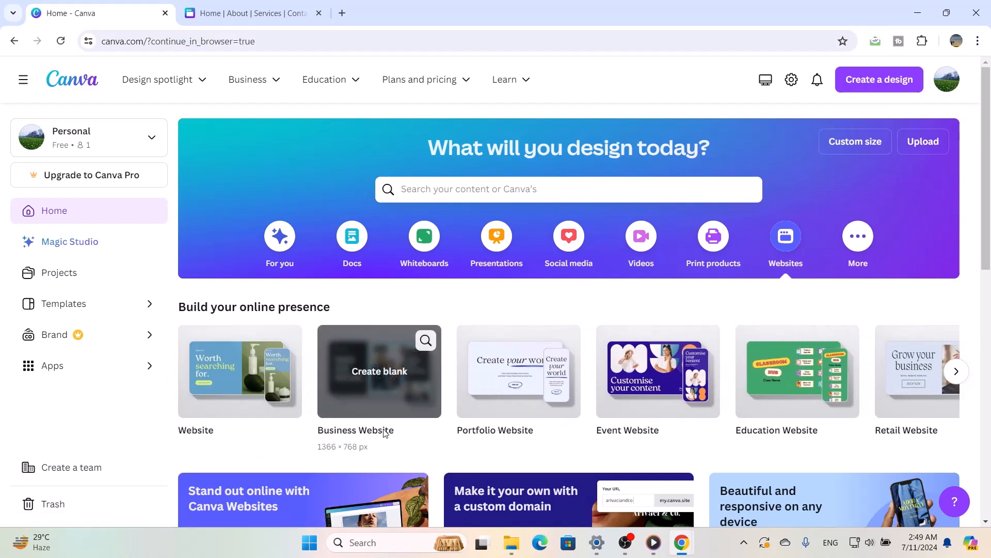
left_click(260, 389)
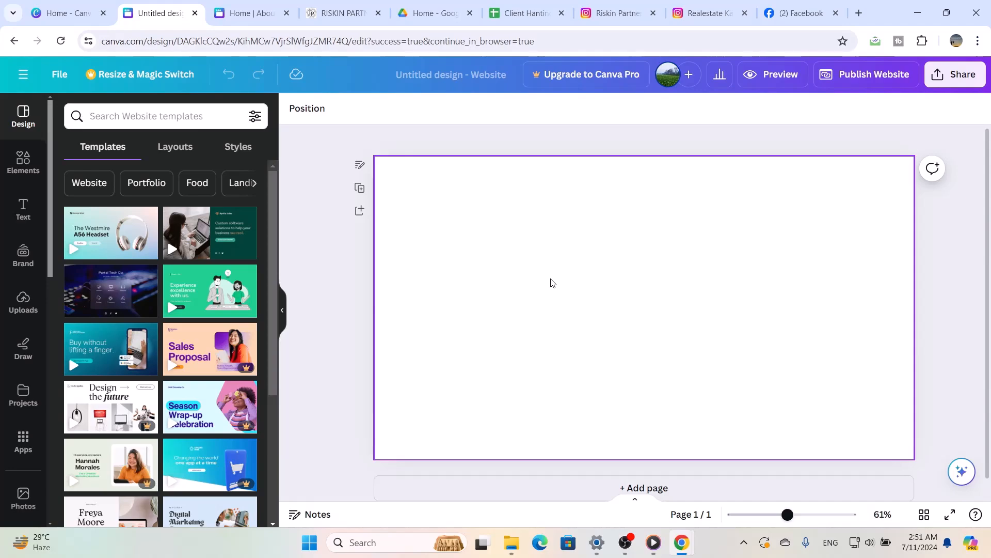
Switch to the Riskin Partners reference site and outline the Listings menu item in a temporary screen capture of its header
left_click(338, 13)
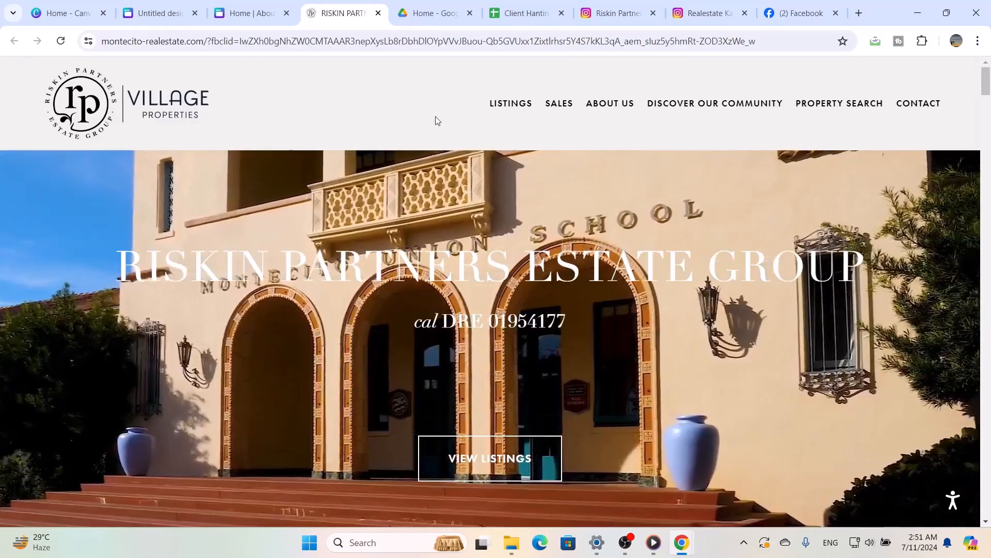
key("super+shift+s")
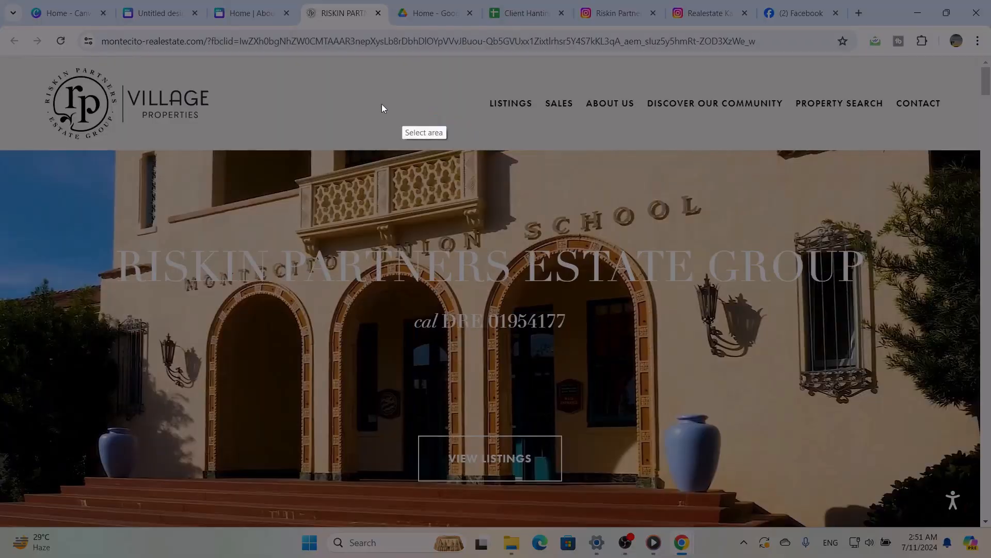
left_click_drag(6, 52, 978, 151)
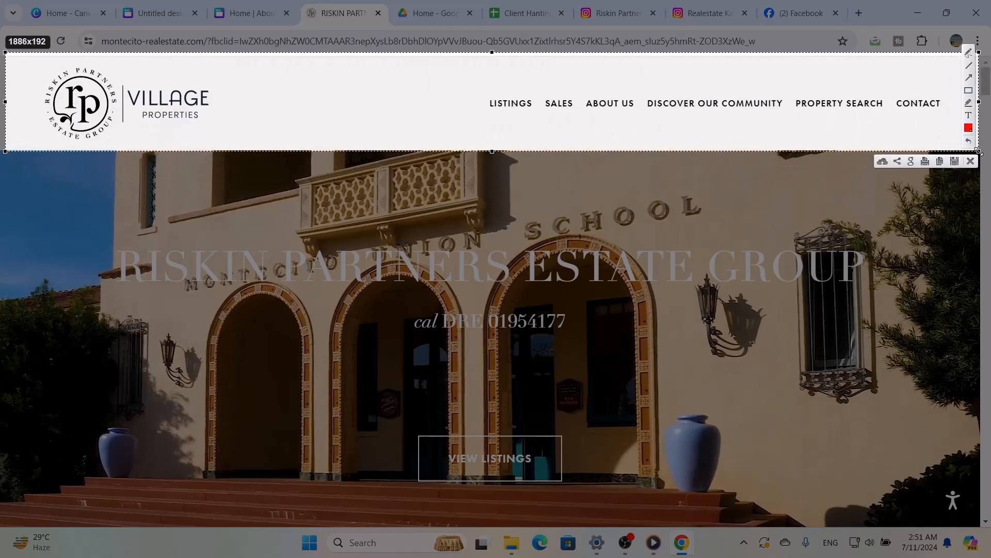
left_click(969, 90)
left_click_drag(481, 90, 553, 106)
left_click(970, 161)
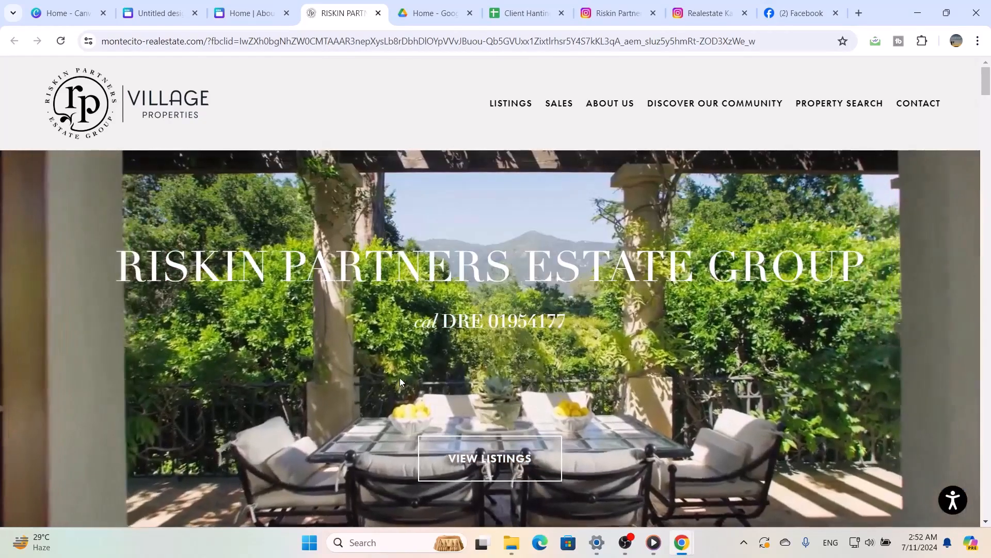
Examine the Riskin Partners home page from its hero banner through the content sections to the footer contact details and social links
scroll(401, 382, "down", 2)
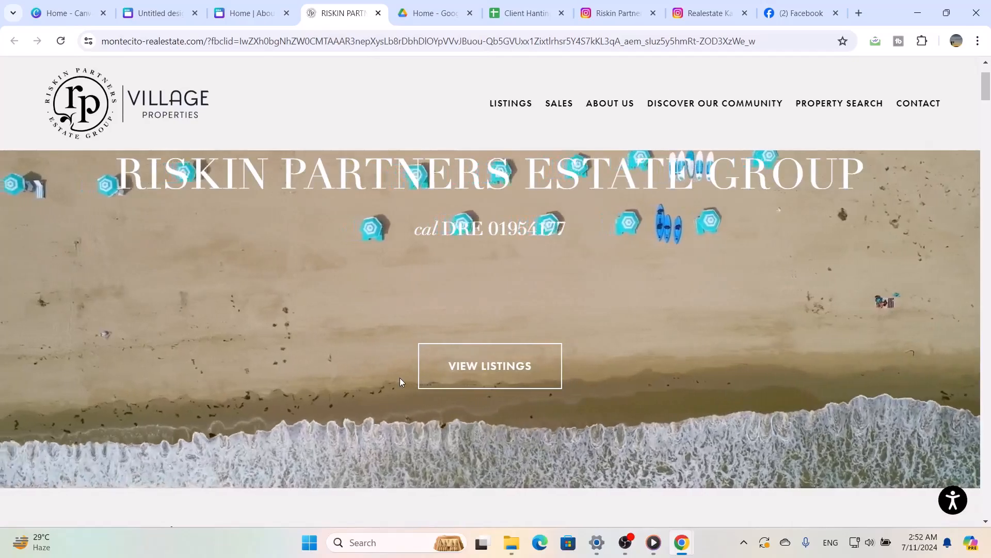
scroll(402, 381, "down", 9)
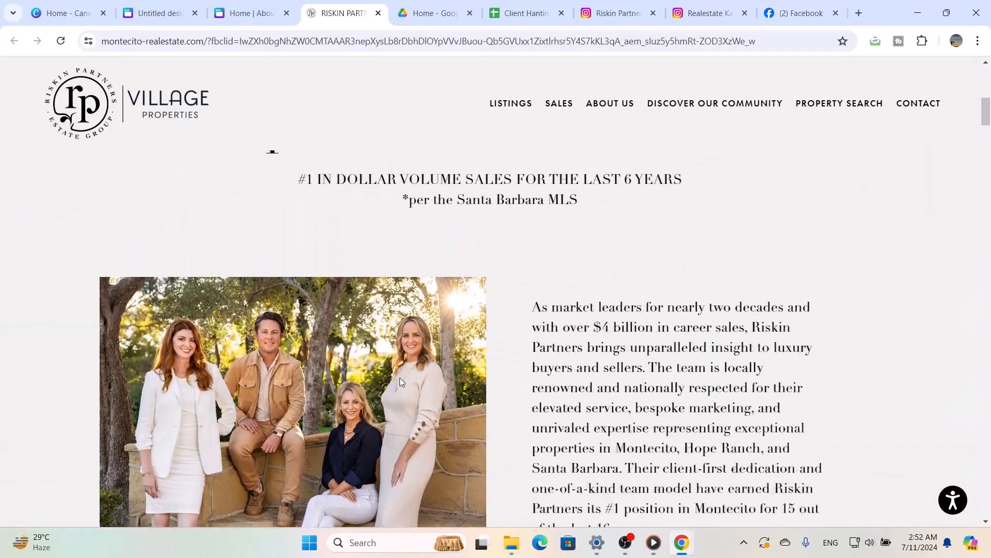
scroll(402, 382, "up", 3)
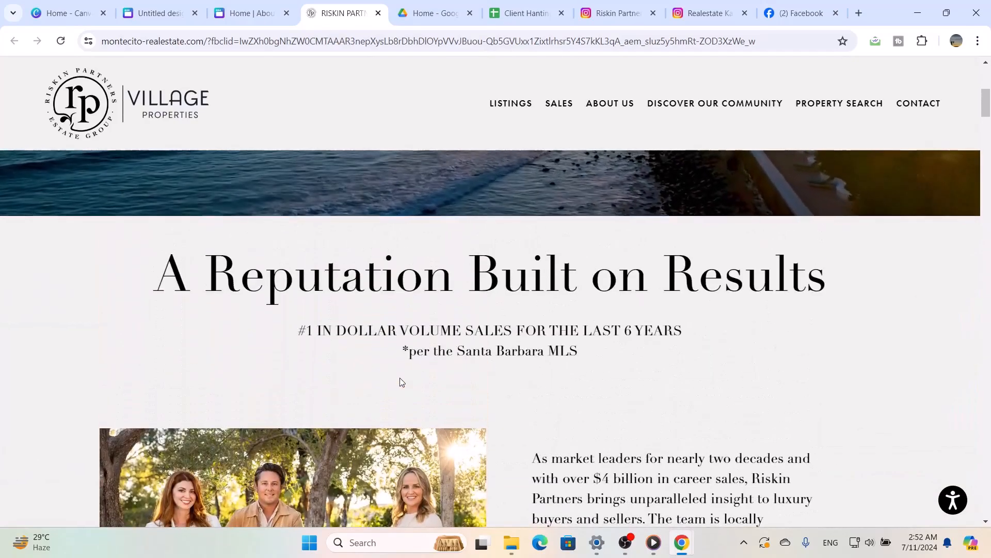
scroll(402, 382, "down", 2)
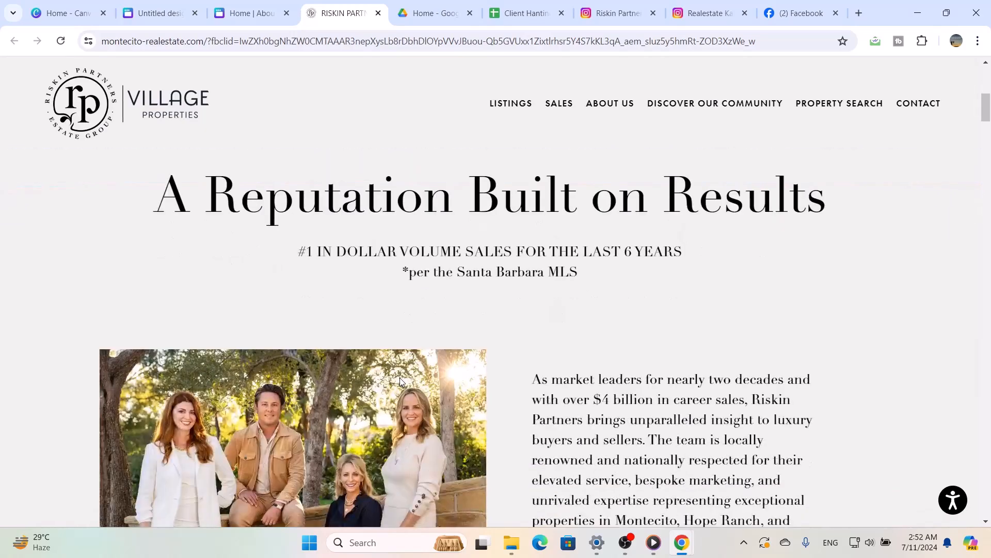
scroll(401, 381, "down", 15)
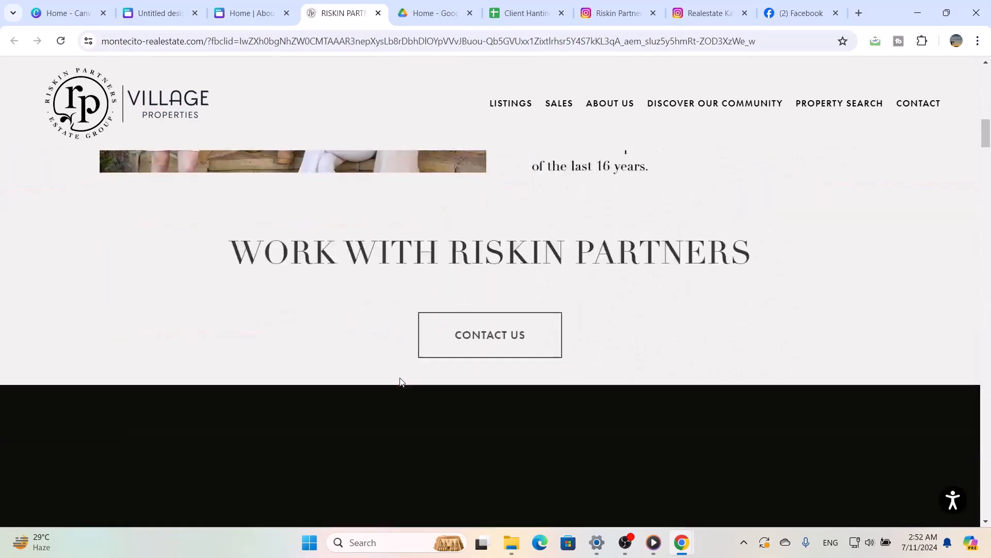
scroll(401, 382, "down", 11)
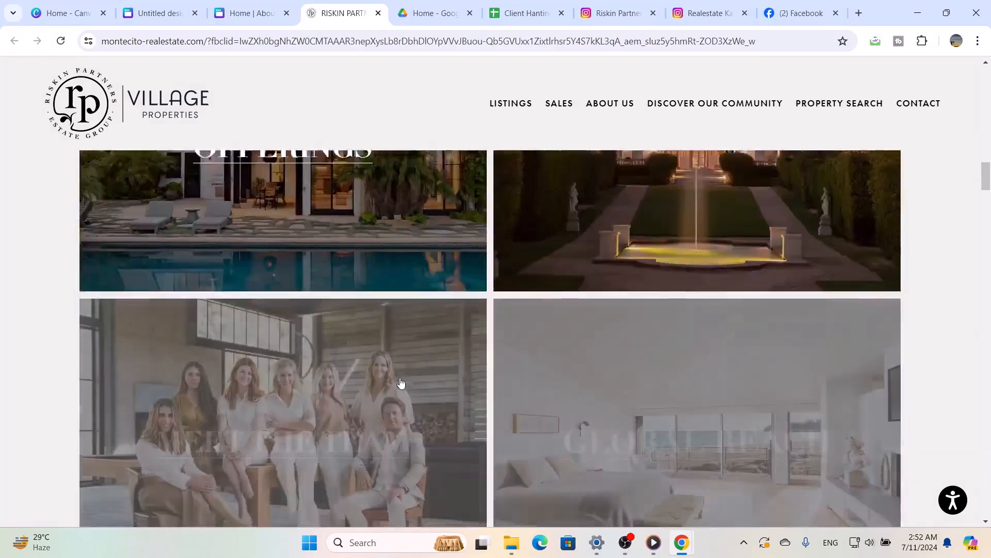
scroll(401, 382, "down", 12)
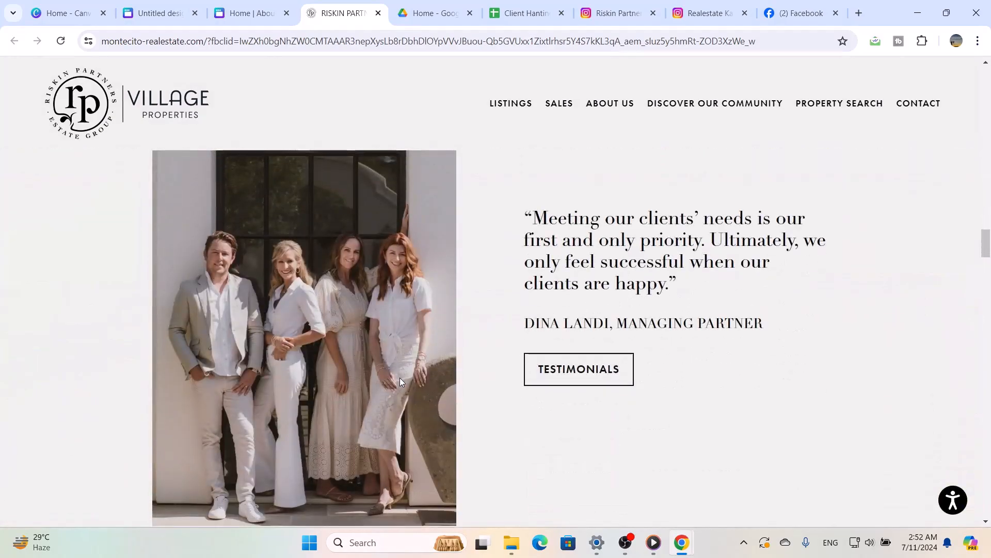
scroll(400, 381, "down", 8)
scroll(402, 382, "down", 1)
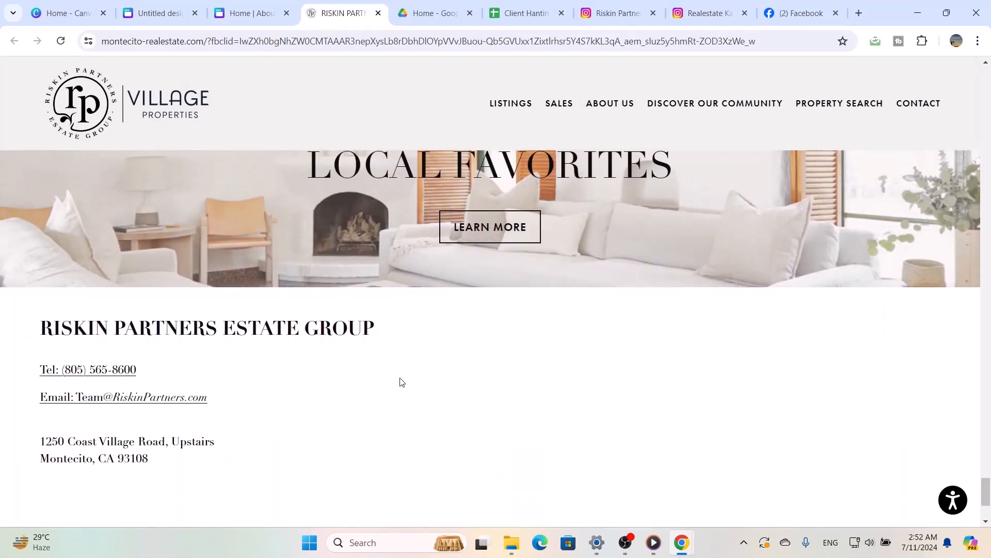
scroll(402, 382, "up", 2)
scroll(402, 382, "down", 3)
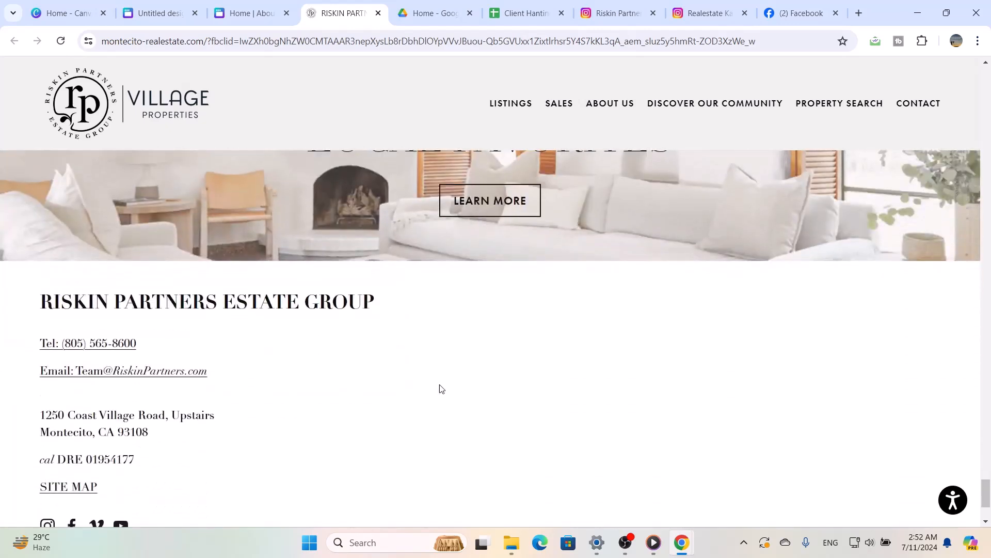
scroll(463, 418, "down", 3)
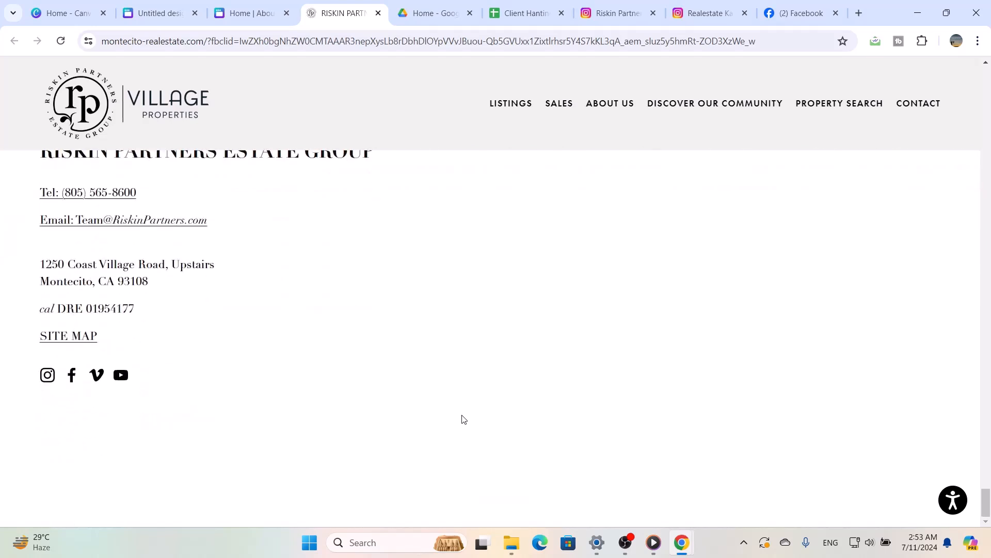
scroll(462, 419, "up", 2)
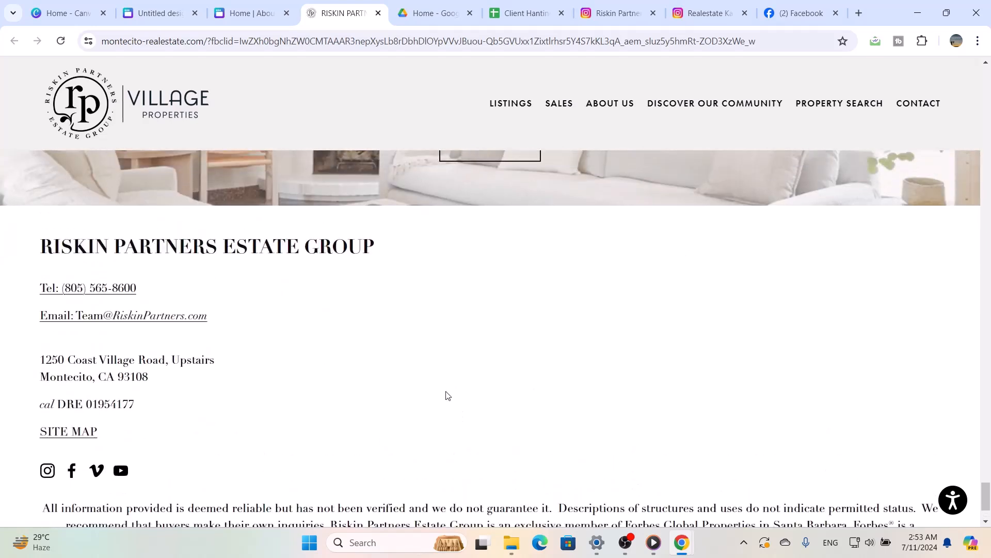
Switch back to Canva, apply the half-image title layout to the blank page, and replace it with the full-background section title and call-to-action layout
left_click(159, 14)
left_click(562, 325)
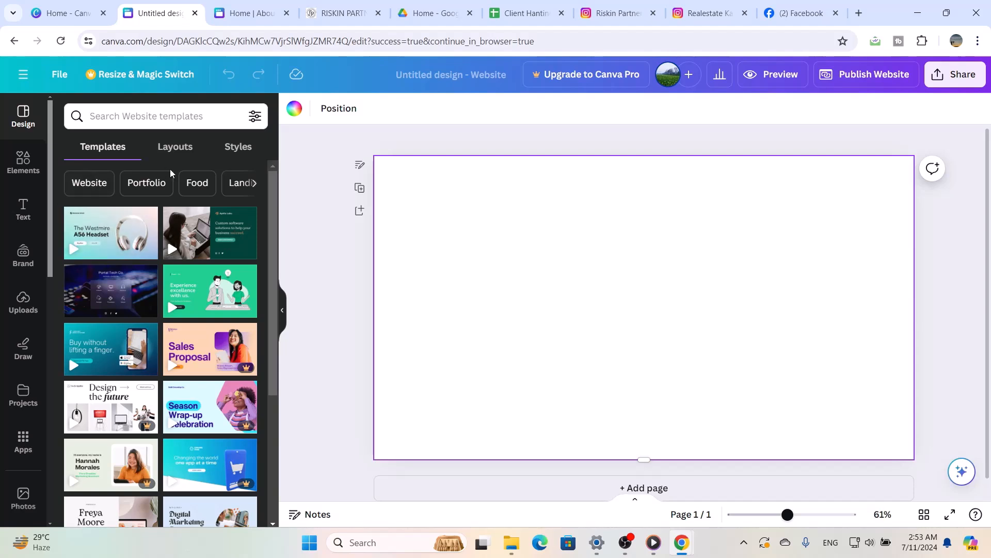
left_click(183, 149)
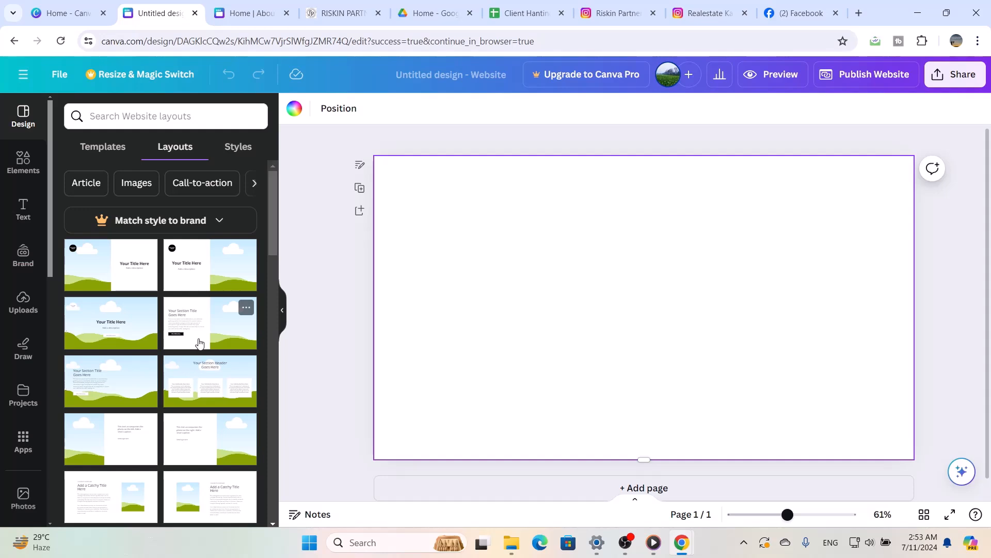
scroll(200, 343, "down", 2)
scroll(199, 343, "up", 1)
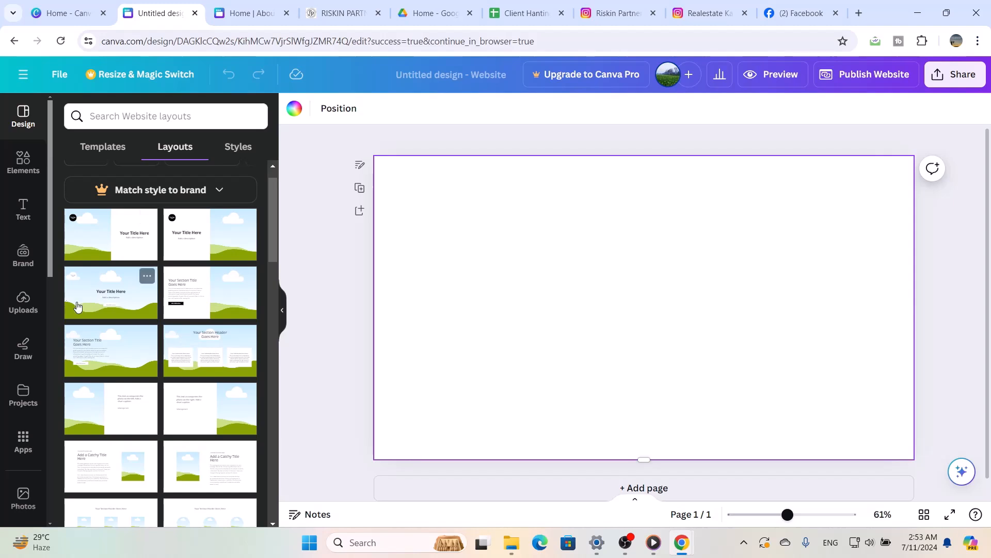
left_click(102, 230)
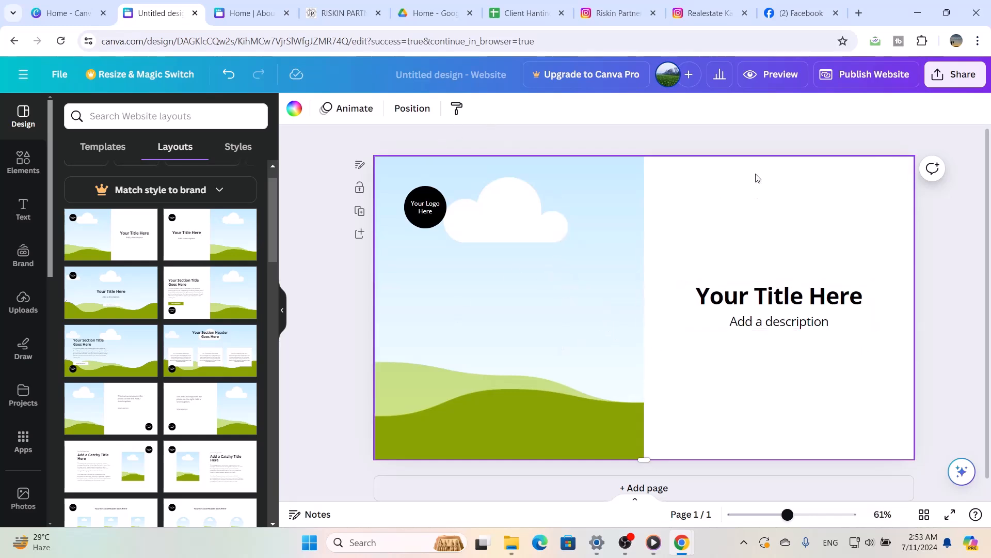
left_click(131, 373)
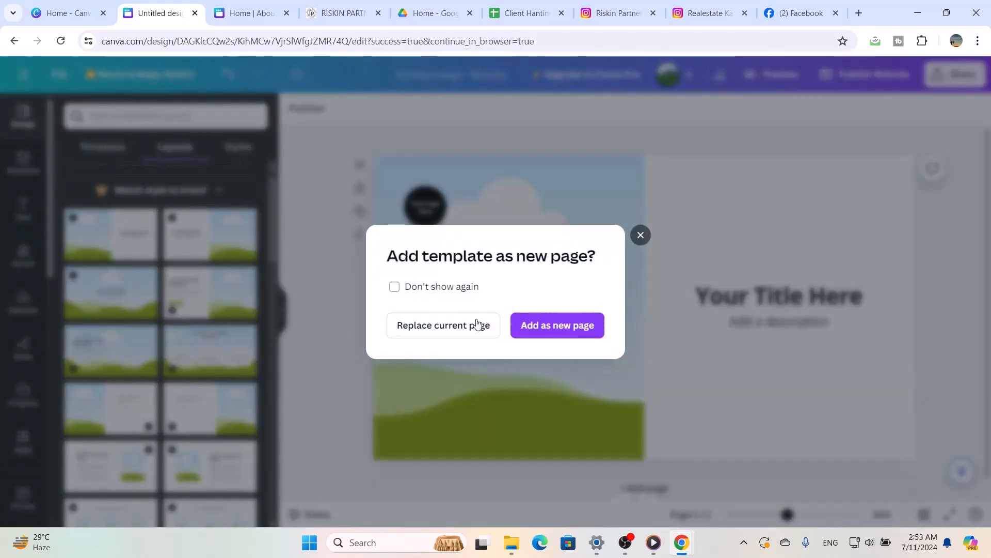
left_click(447, 328)
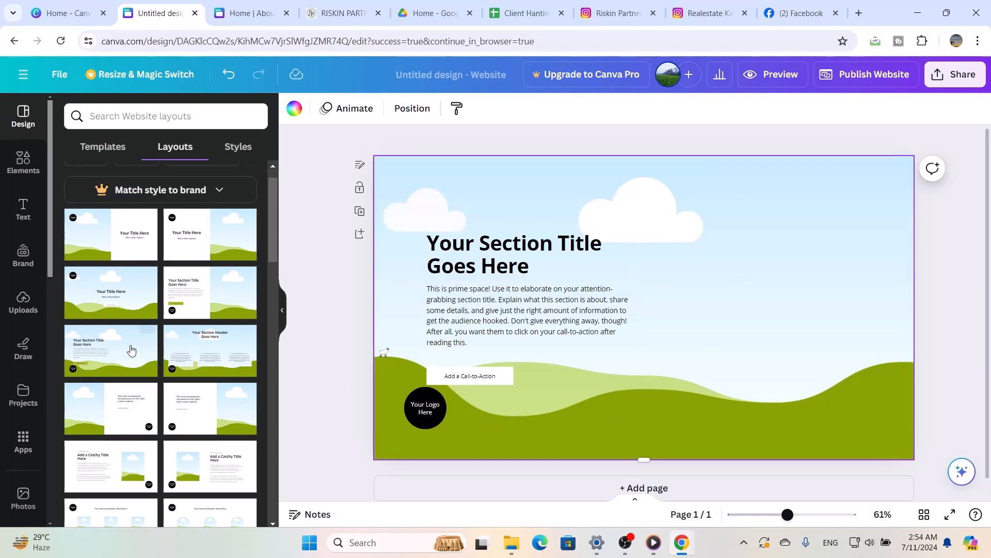
scroll(197, 413, "down", 2)
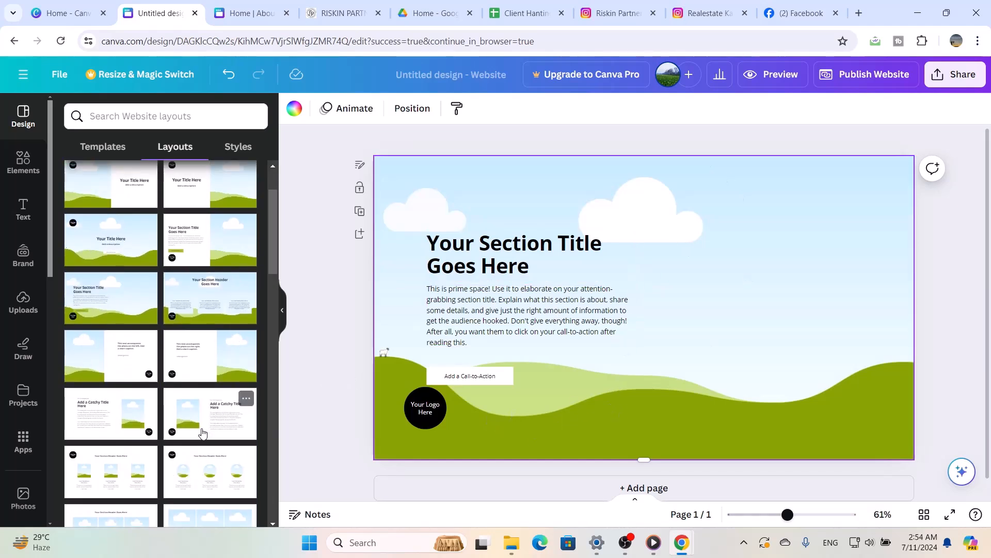
scroll(201, 432, "down", 4)
scroll(201, 432, "down", 3)
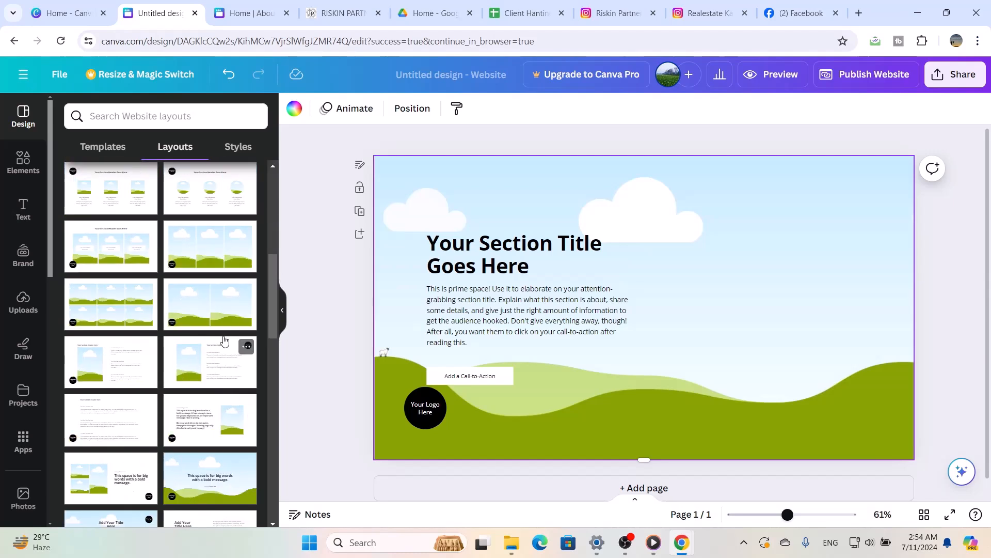
scroll(224, 339, "up", 6)
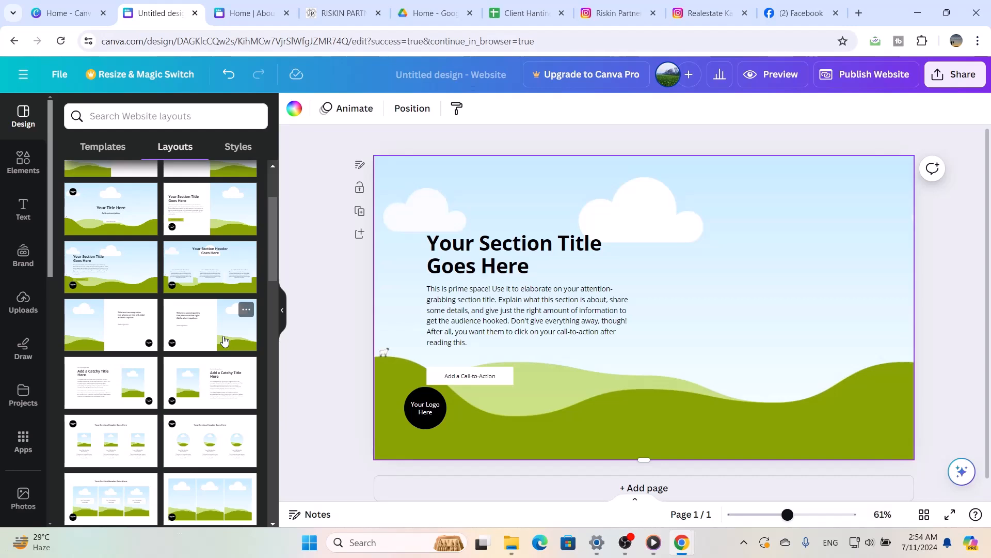
scroll(223, 339, "up", 3)
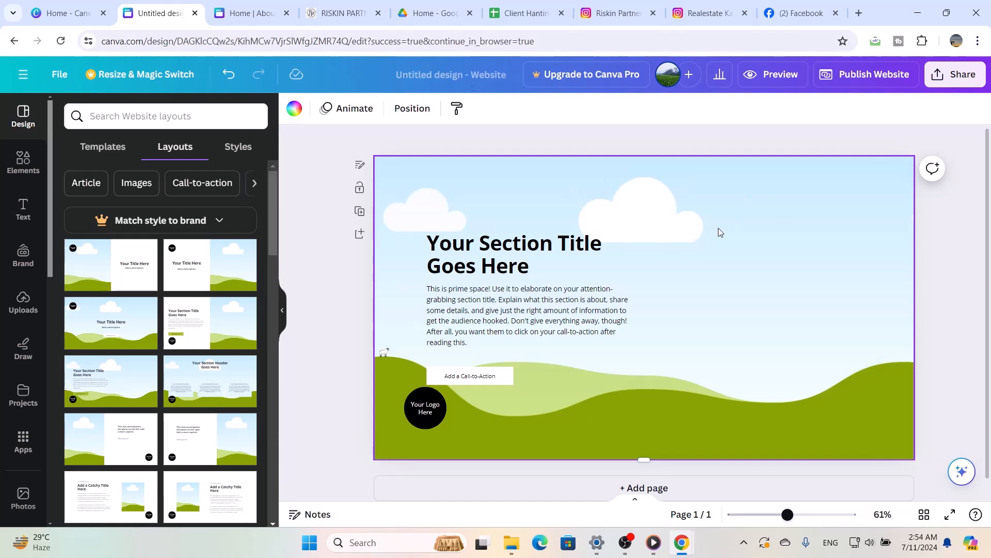
Shrink the landscape background from its top edge to leave an empty header strip above it
left_click(639, 206)
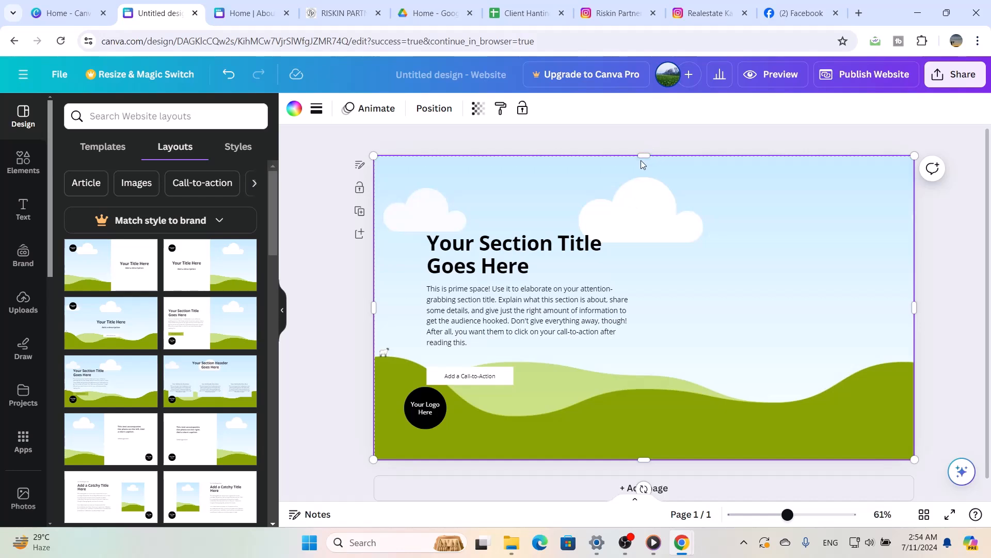
left_click_drag(645, 154, 673, 219)
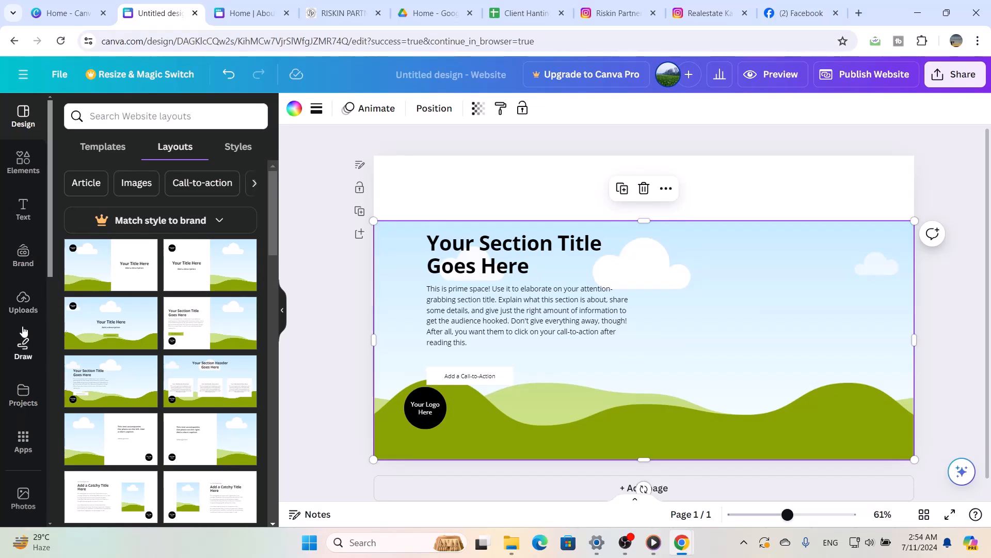
Insert the horizontal "REALESTATE In USA" logo with transparent background from the uploaded images onto the page
left_click(22, 297)
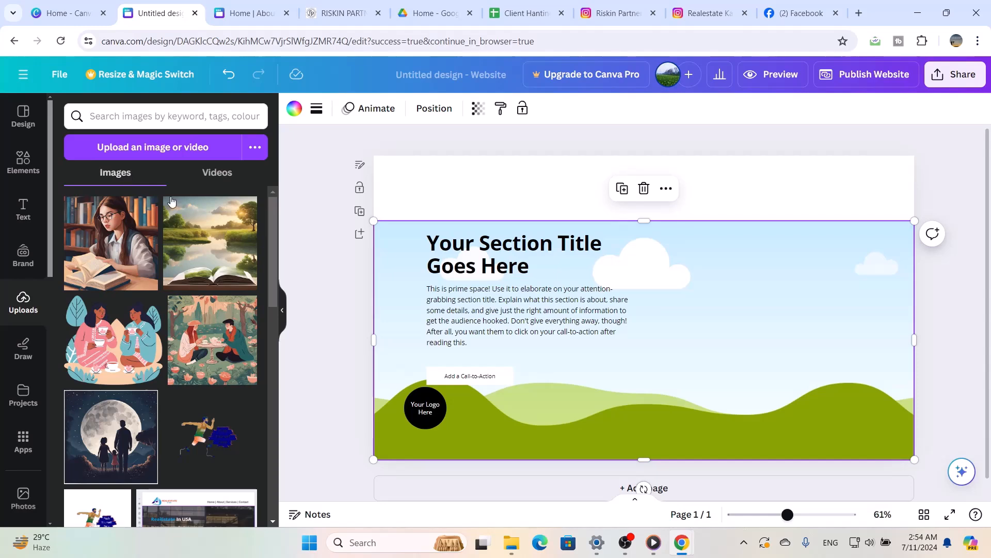
scroll(190, 445, "down", 10)
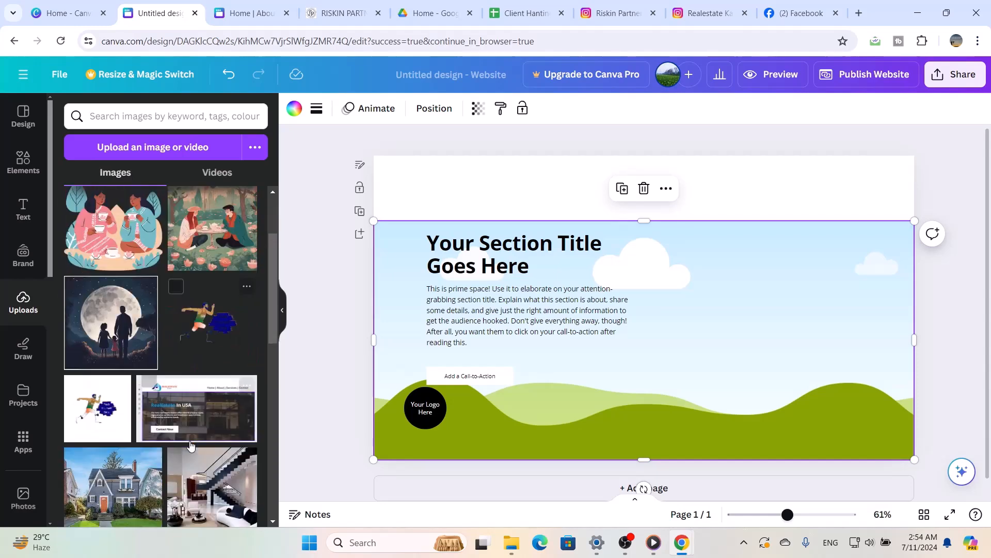
scroll(190, 445, "down", 1)
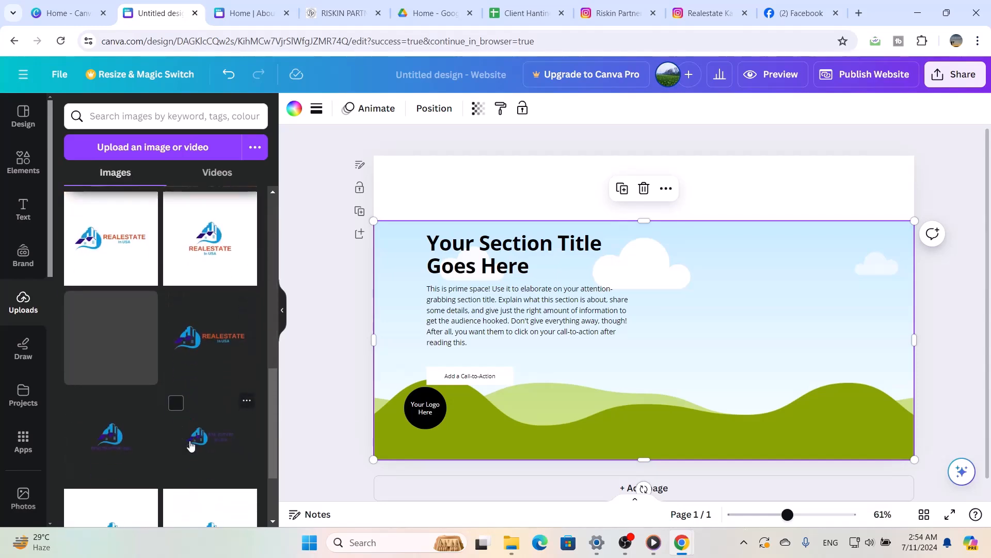
left_click(209, 346)
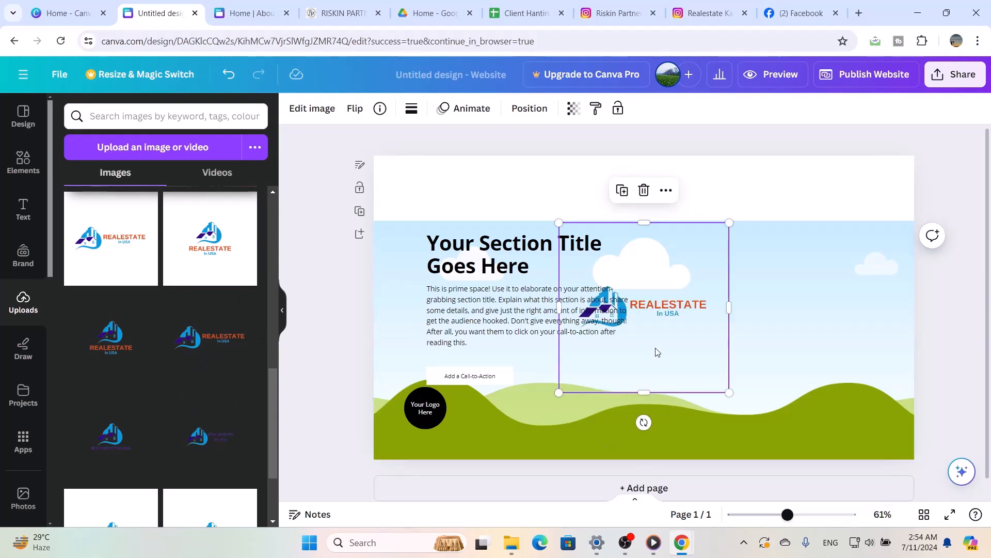
Crop the empty margins around the logo on all four sides and place it, scaled down, at the left of the header strip
left_click_drag(657, 352, 637, 249)
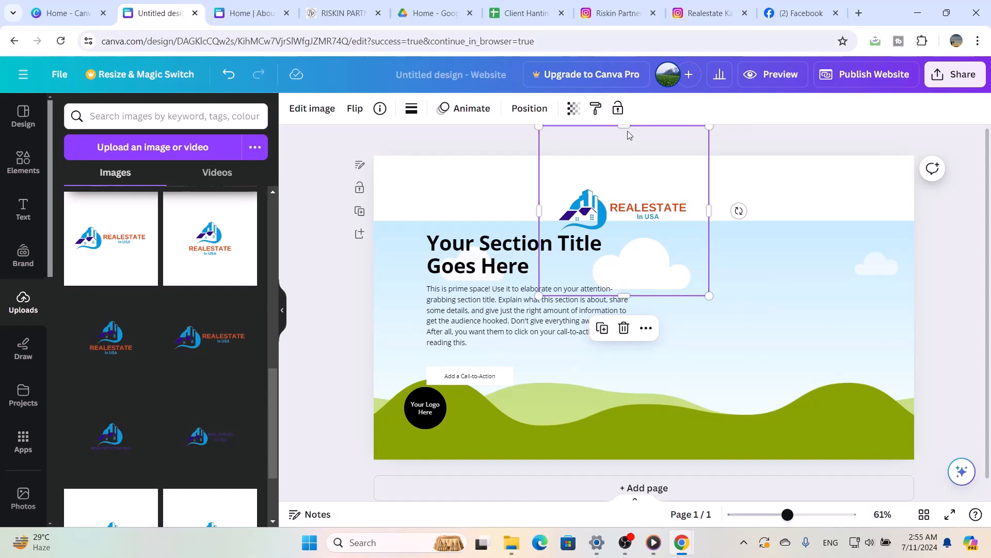
left_click_drag(626, 128, 627, 181)
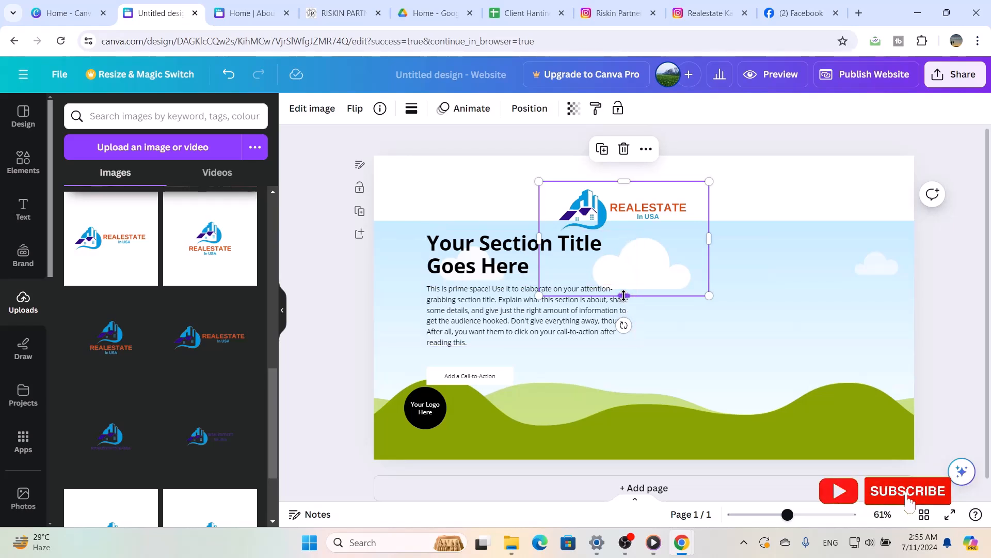
left_click_drag(624, 296, 639, 236)
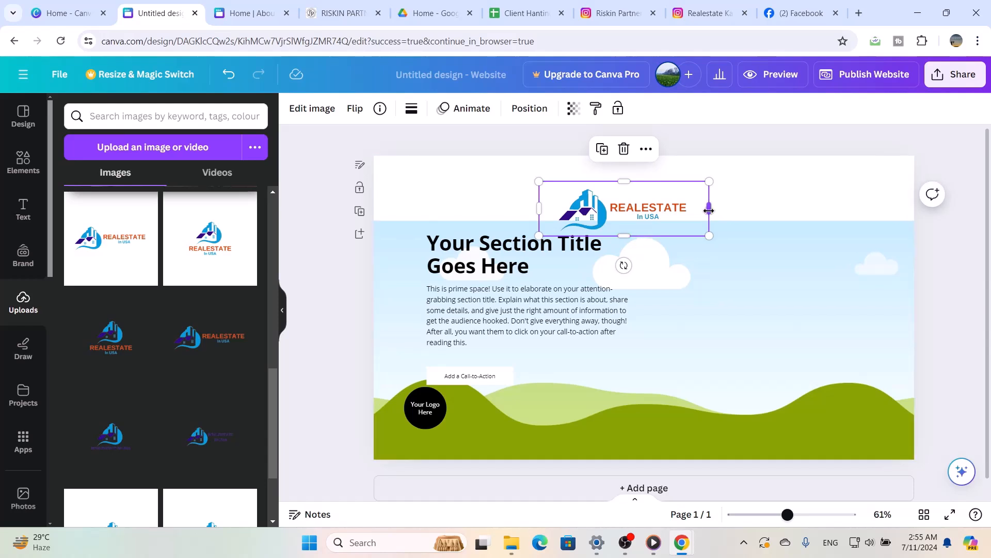
left_click_drag(708, 210, 697, 210)
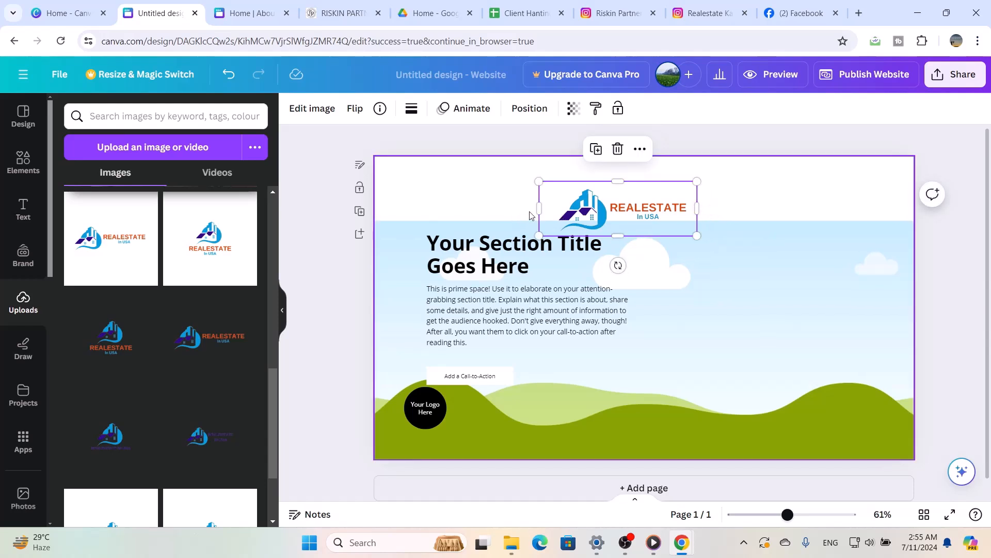
left_click_drag(542, 210, 555, 209)
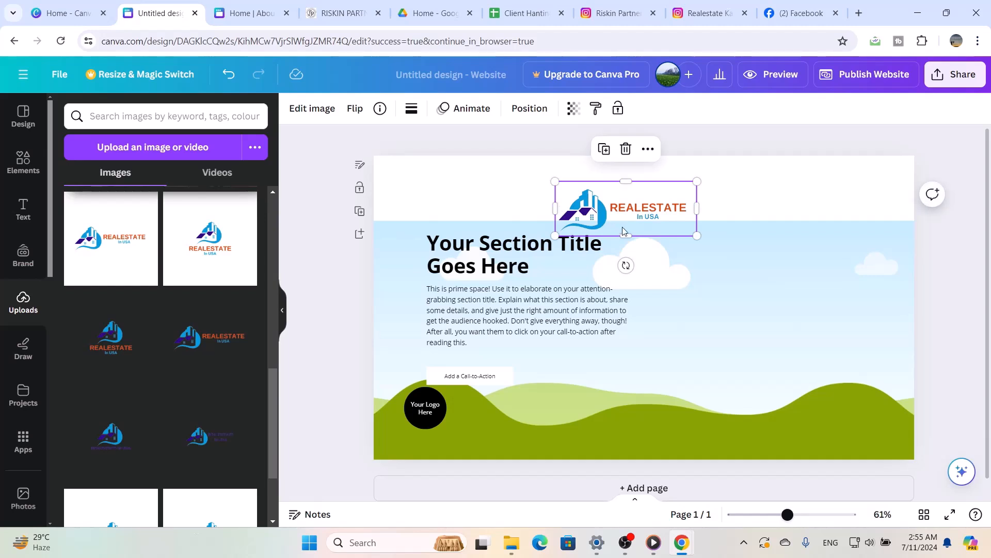
left_click_drag(624, 231, 457, 219)
left_click_drag(531, 227, 508, 207)
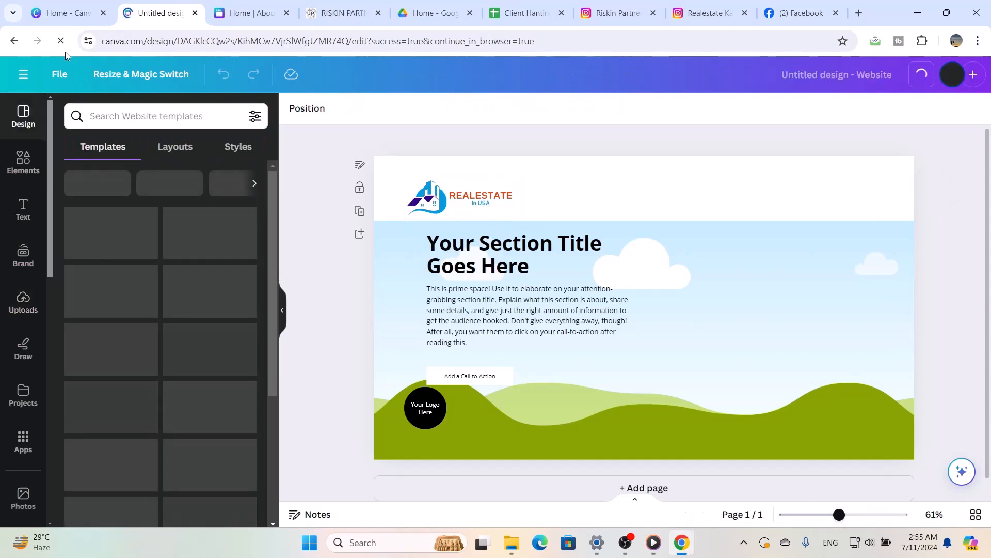
Show rulers and guides, and align the logo's left edge with a new vertical guide at about 100 on the horizontal ruler
left_click(55, 76)
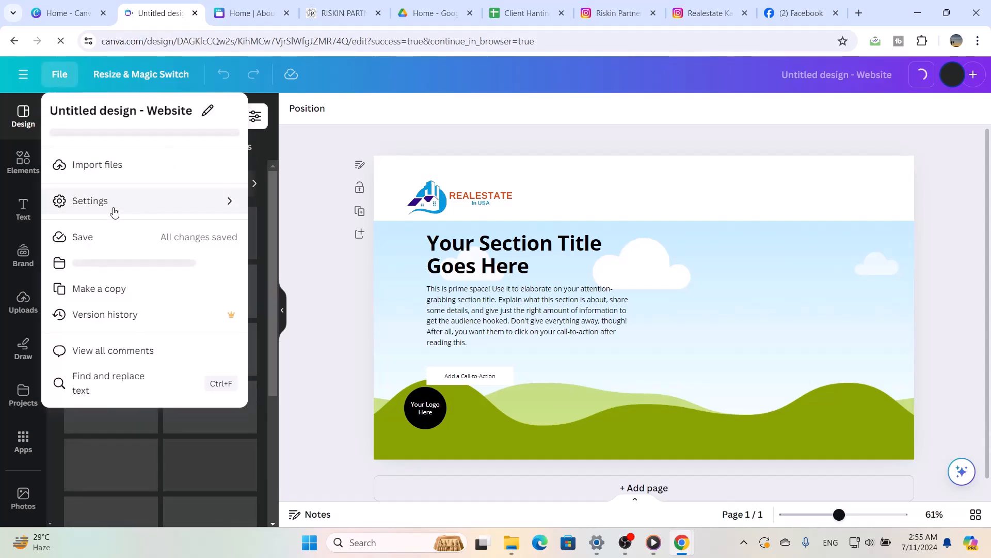
mouse_move(134, 202)
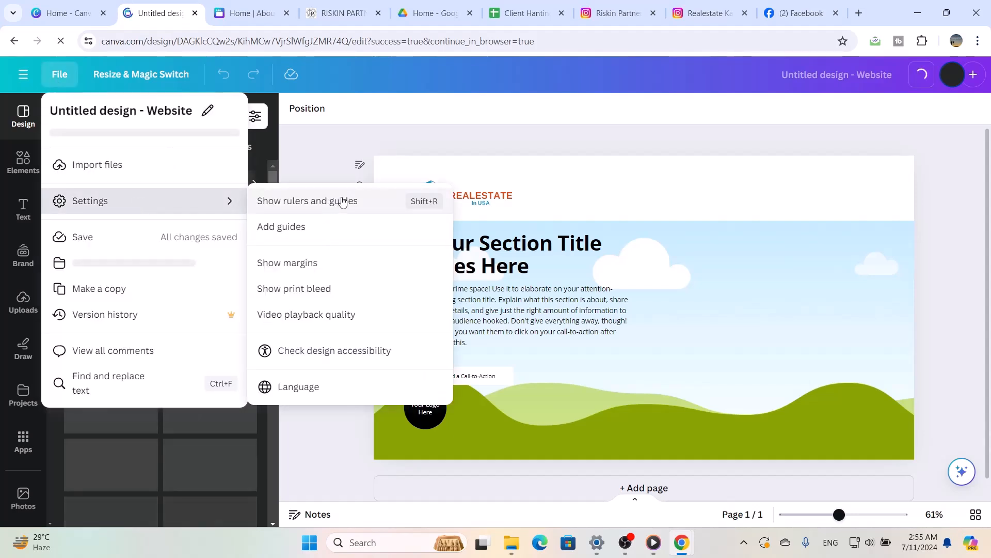
left_click(370, 209)
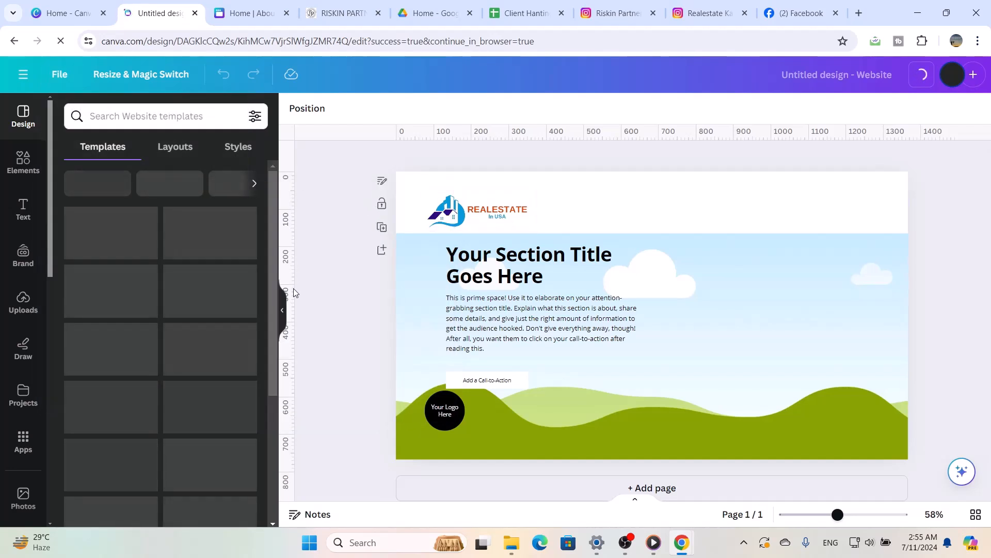
left_click_drag(290, 287, 434, 285)
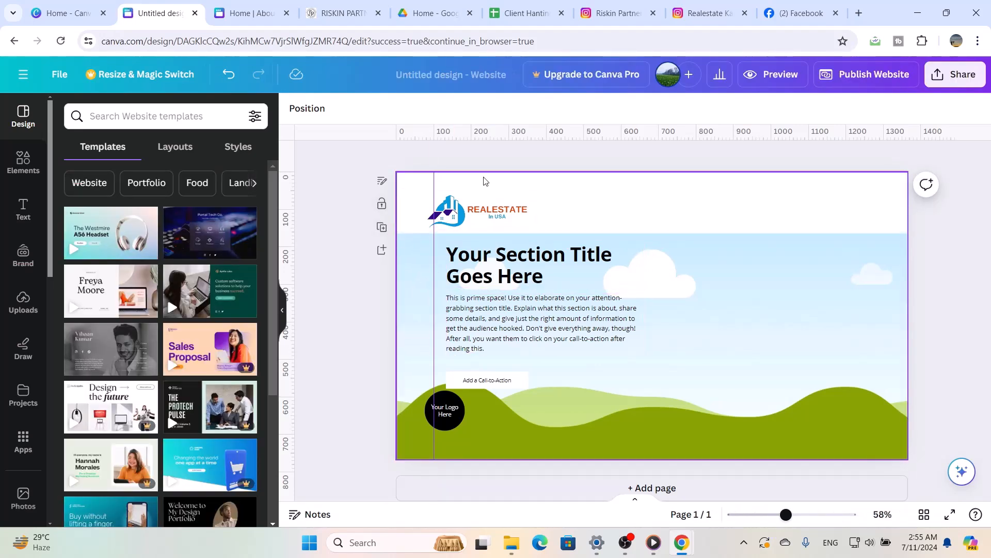
left_click(447, 222)
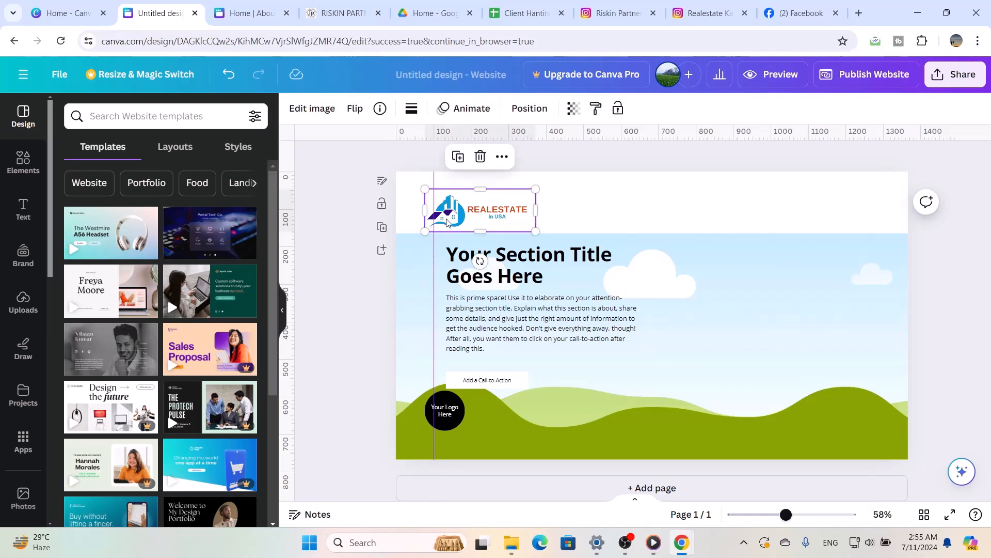
left_click_drag(447, 223, 447, 222)
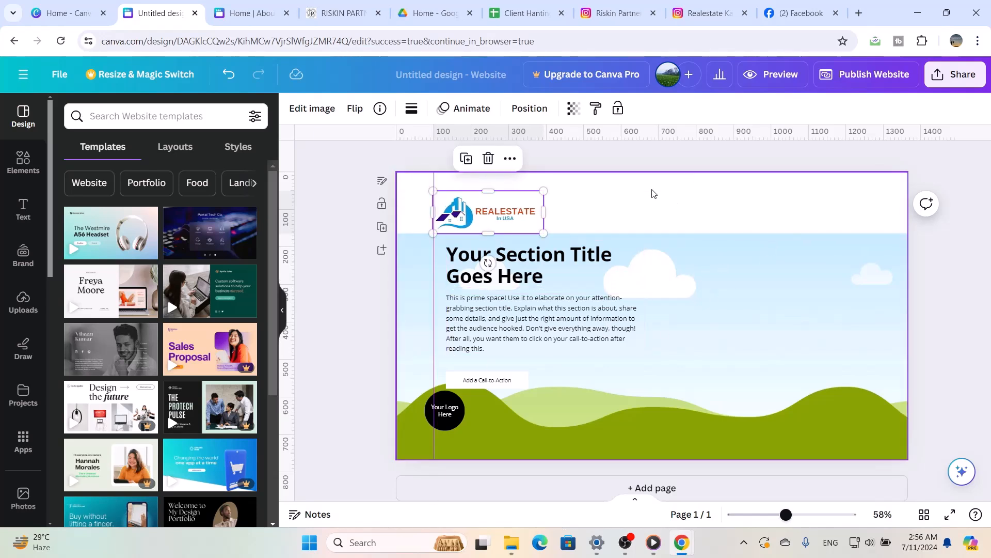
Add a text box reading "Home" at font size 20 on the right half of the page, just below the header strip
key("t")
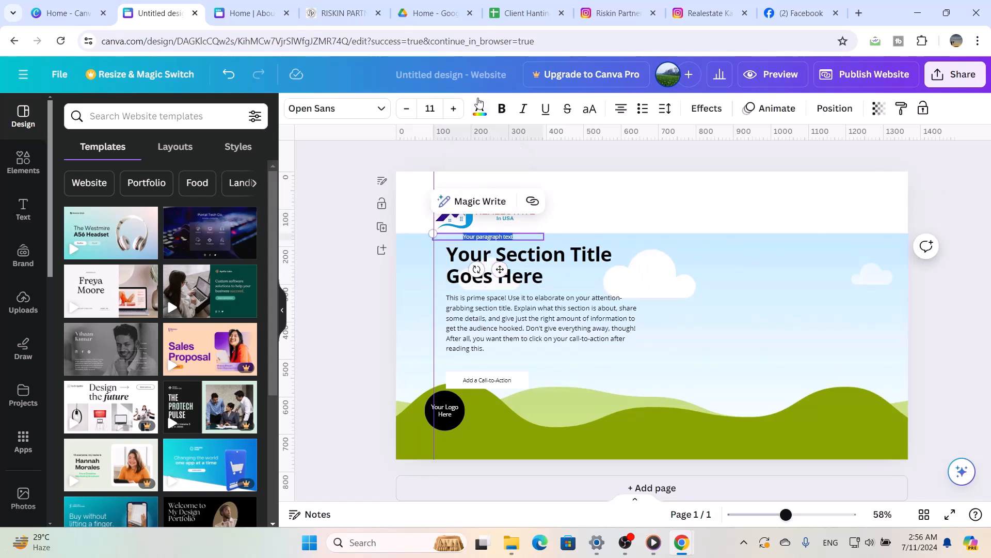
left_click(454, 109)
left_click(454, 108)
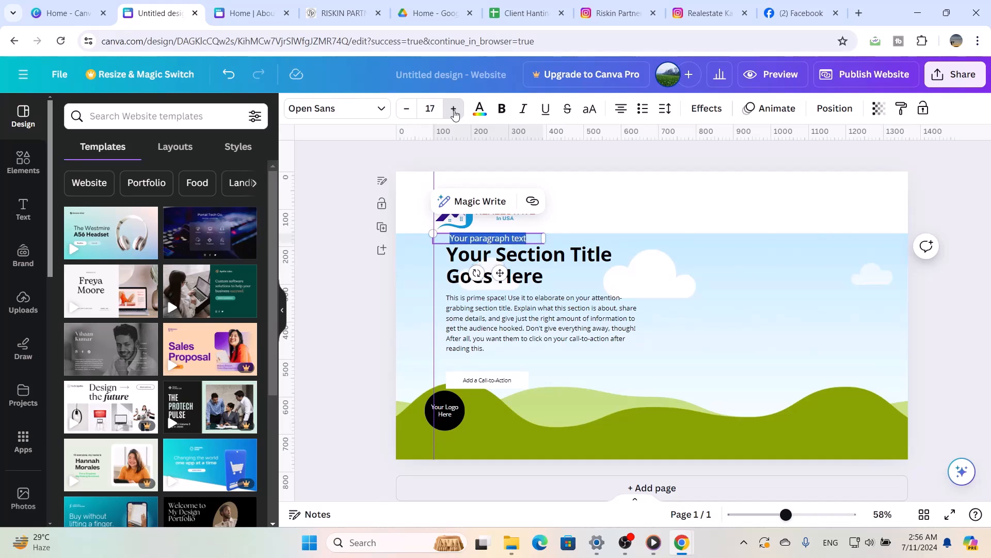
left_click(454, 109)
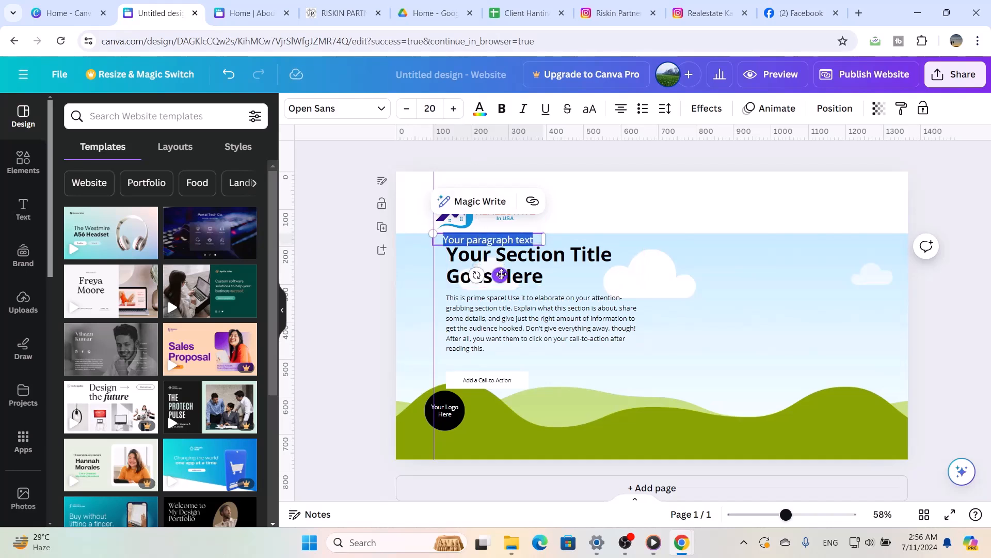
left_click_drag(500, 276, 744, 283)
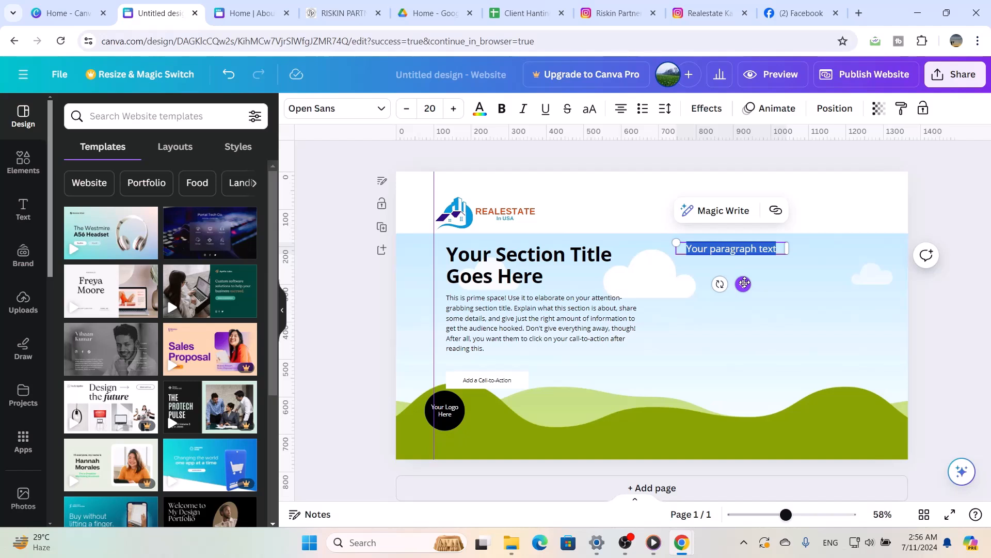
type("Home")
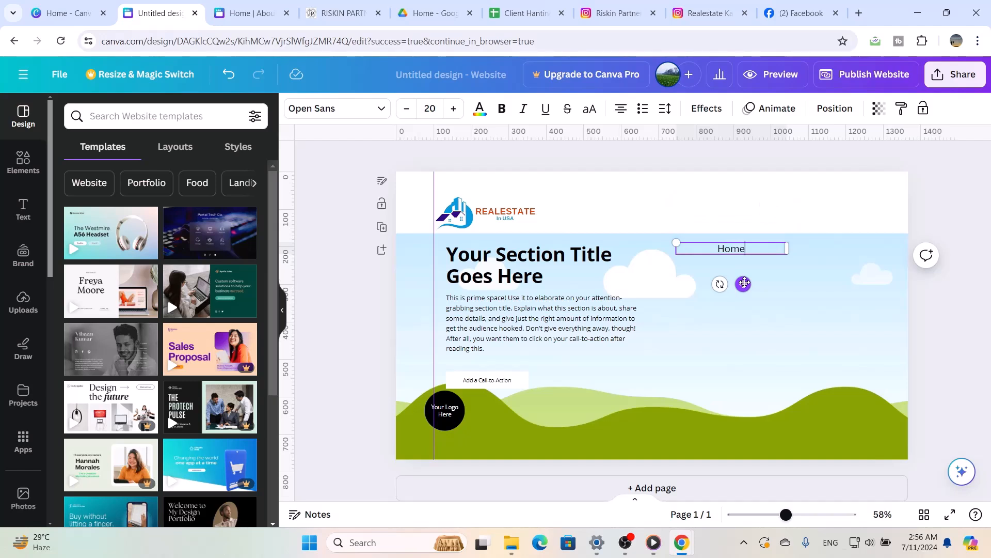
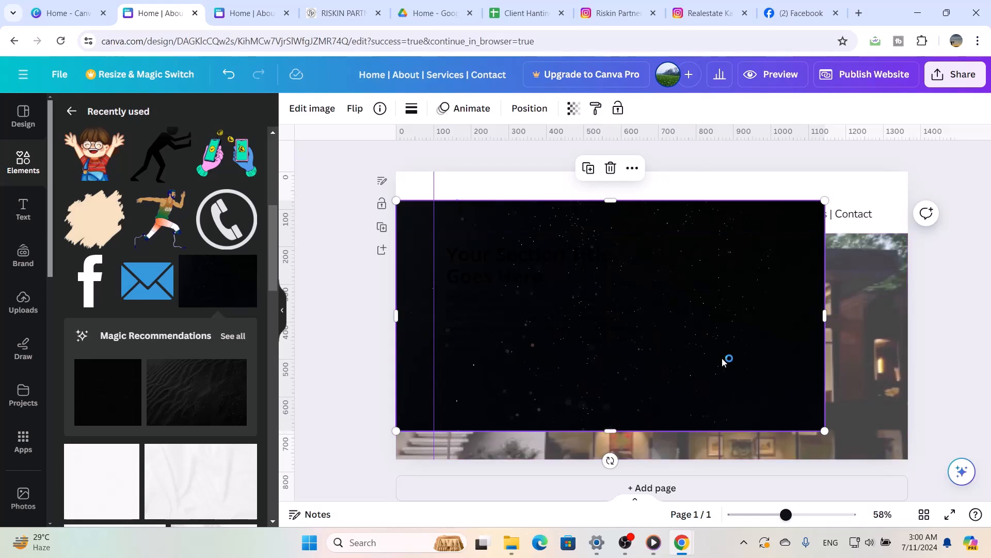
Resize the black speckled image to cover the hero photo below the header, about 1366 by 603 px
left_click_drag(824, 316, 908, 318)
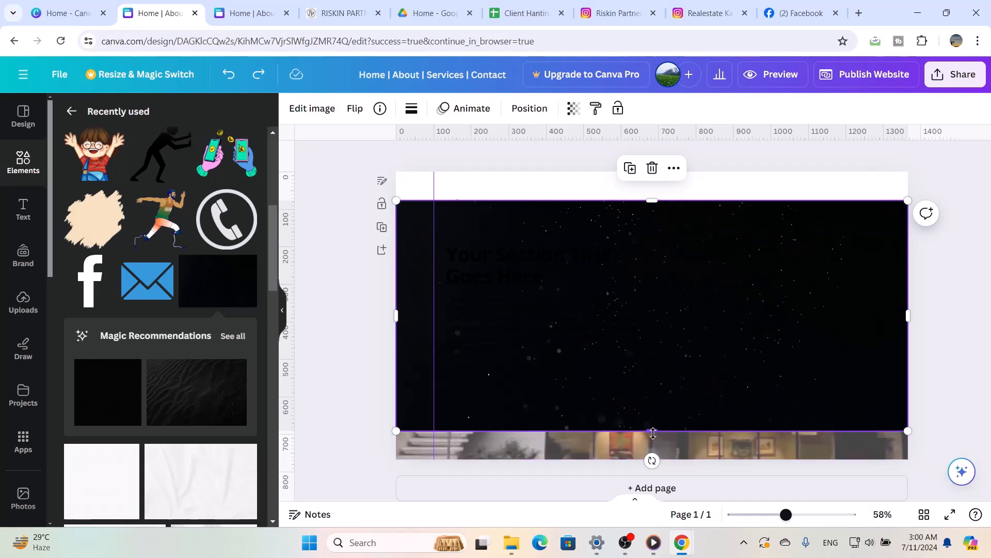
left_click_drag(652, 431, 653, 459)
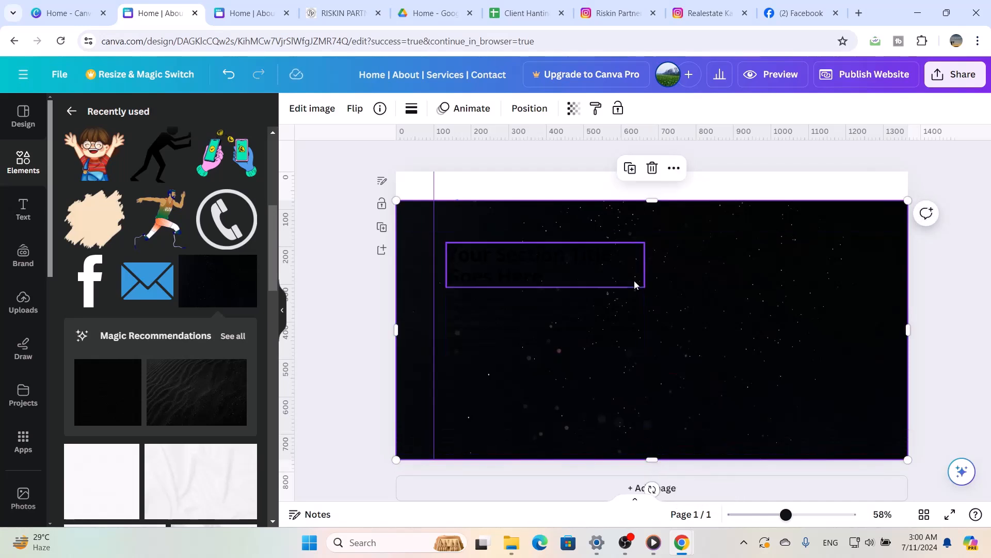
left_click_drag(653, 201, 659, 233)
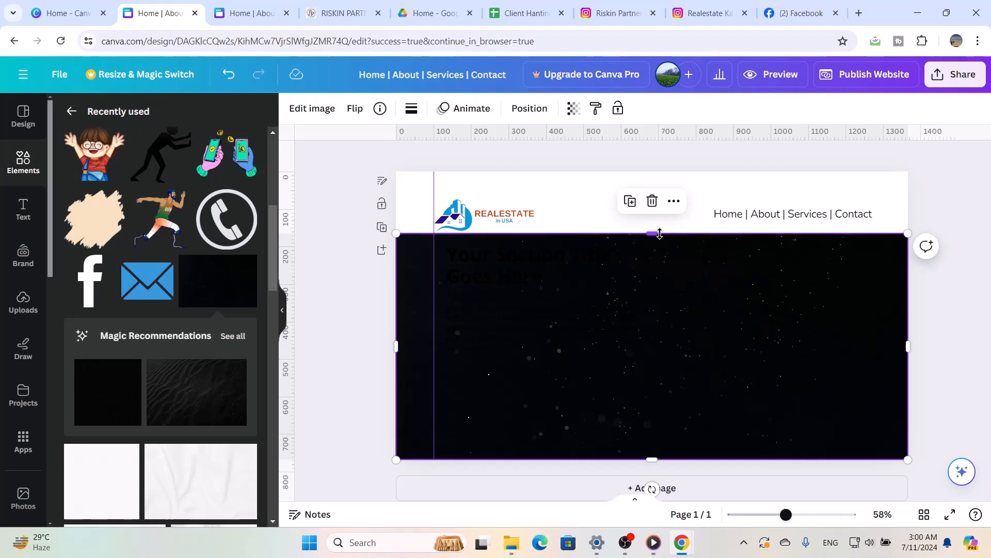
Set the black overlay image's transparency to 50
left_click(574, 108)
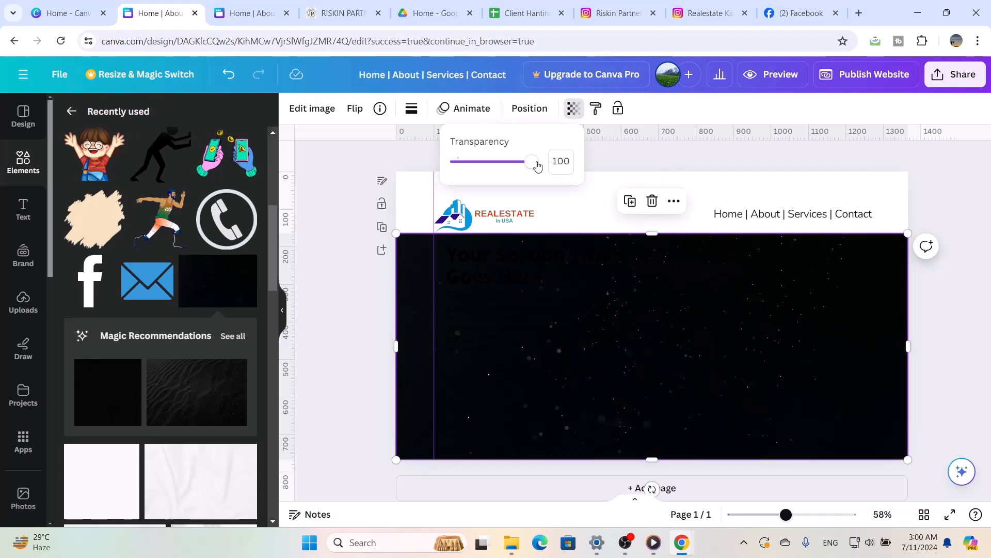
left_click_drag(532, 162, 489, 173)
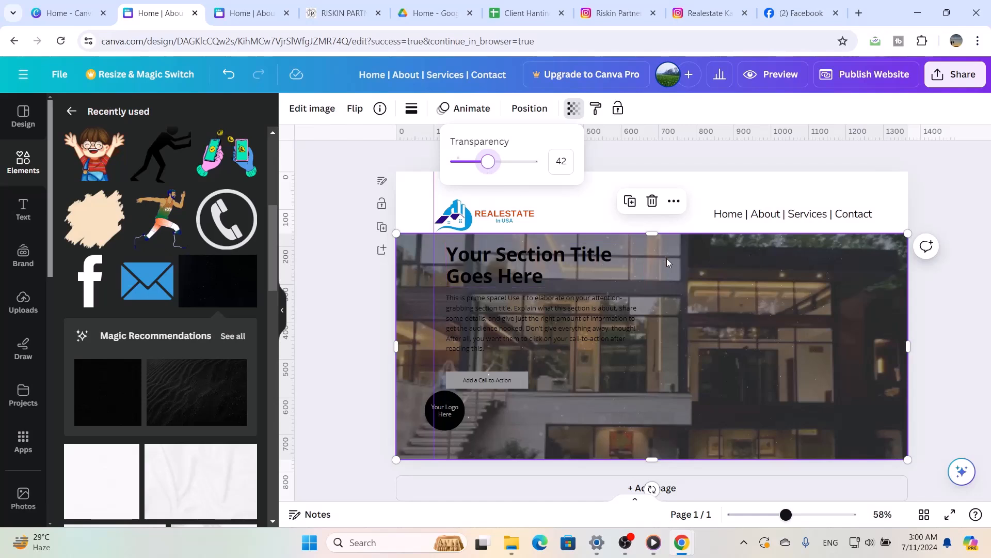
left_click(567, 164)
type("50")
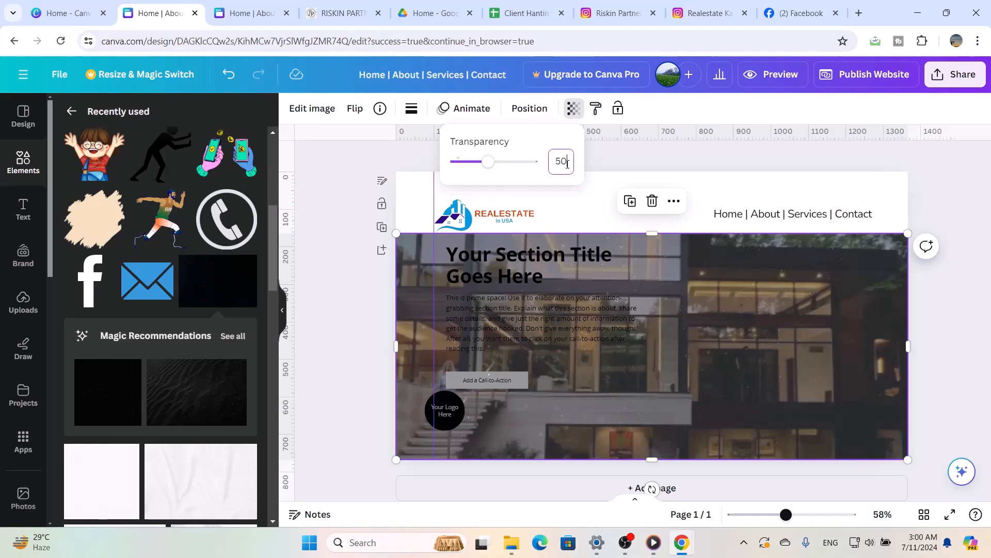
key("Return")
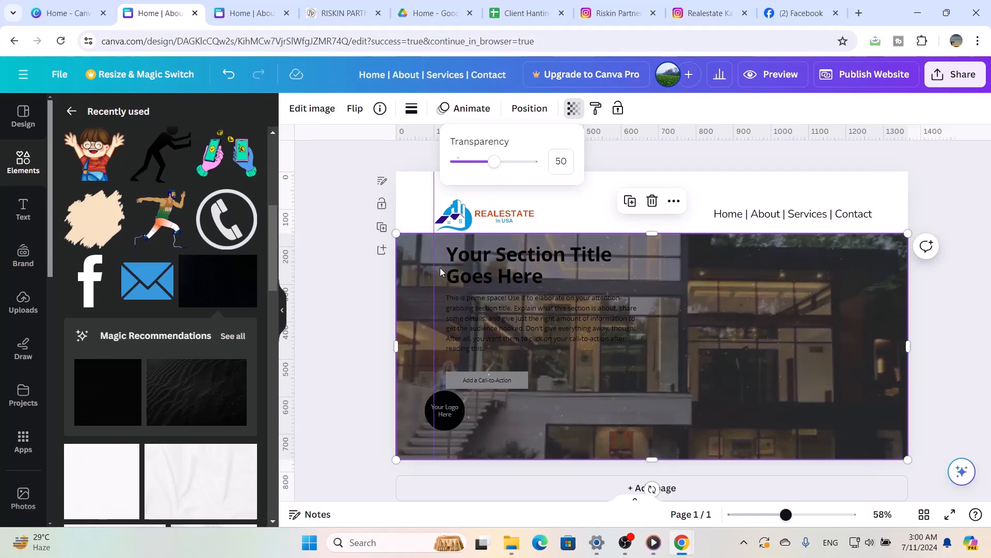
Send the black overlay backward through the layers until it is at the very back of the page
left_click(597, 259)
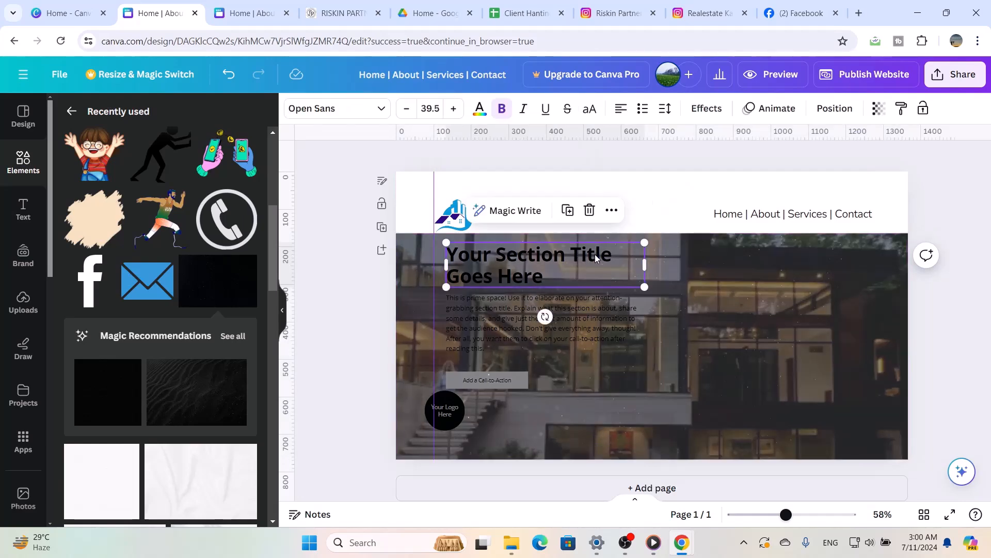
left_click(585, 335)
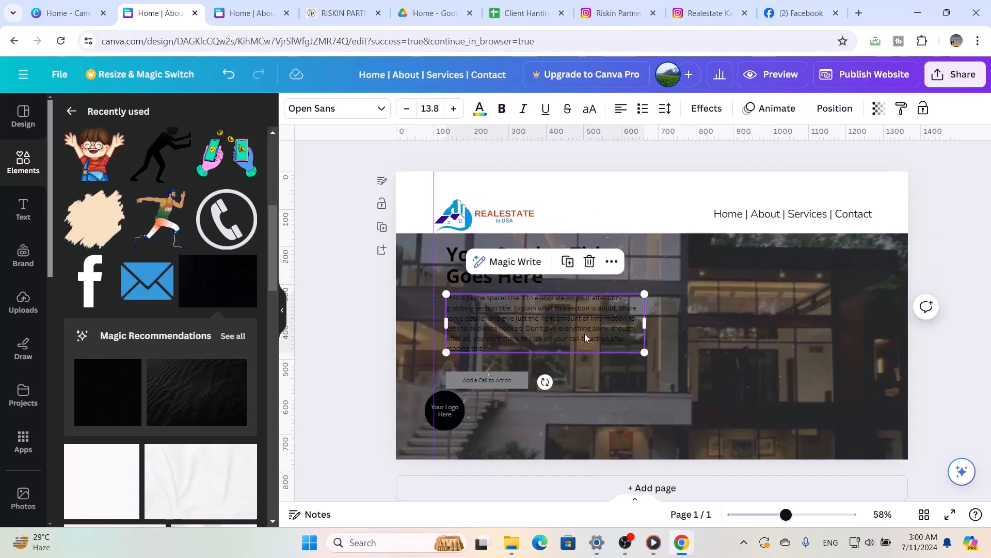
left_click(825, 111)
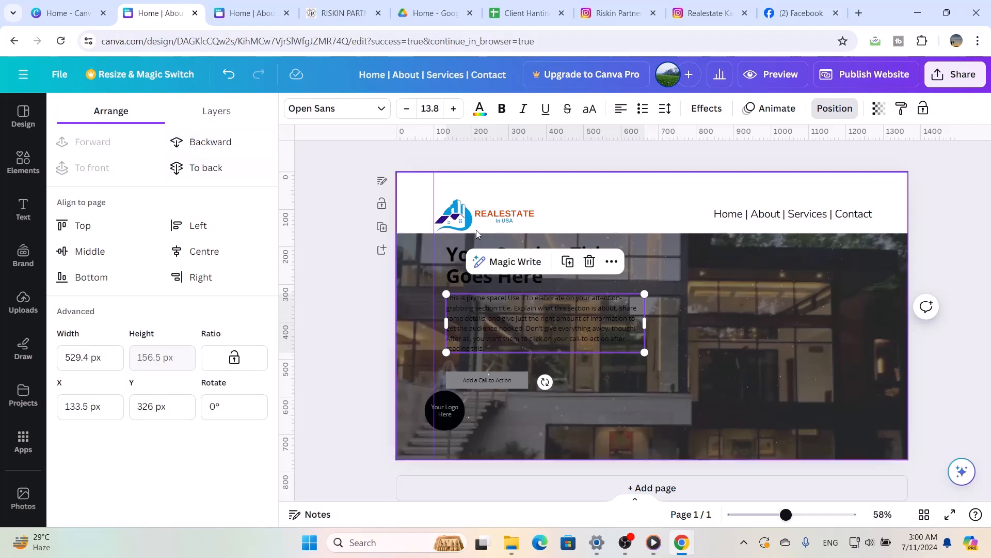
left_click(508, 386)
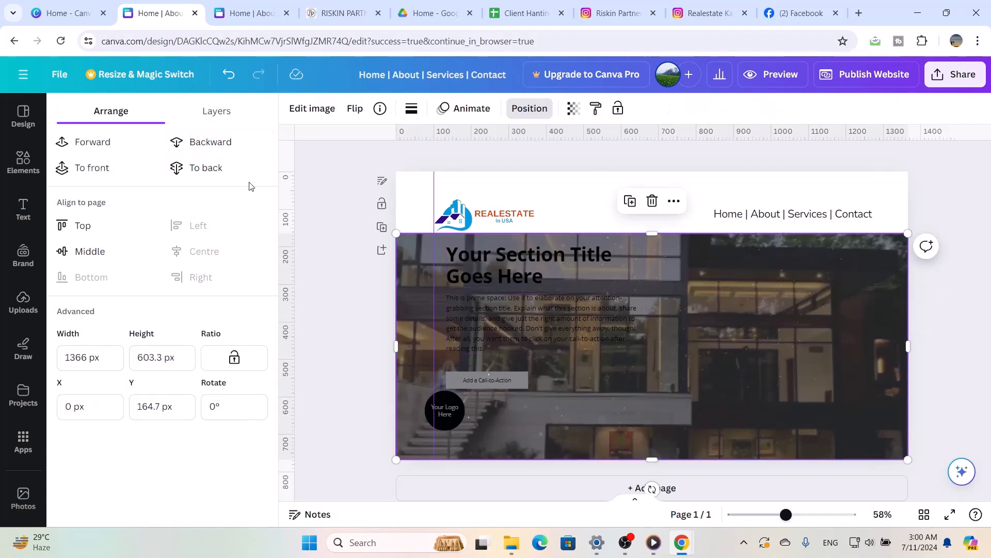
left_click(226, 144)
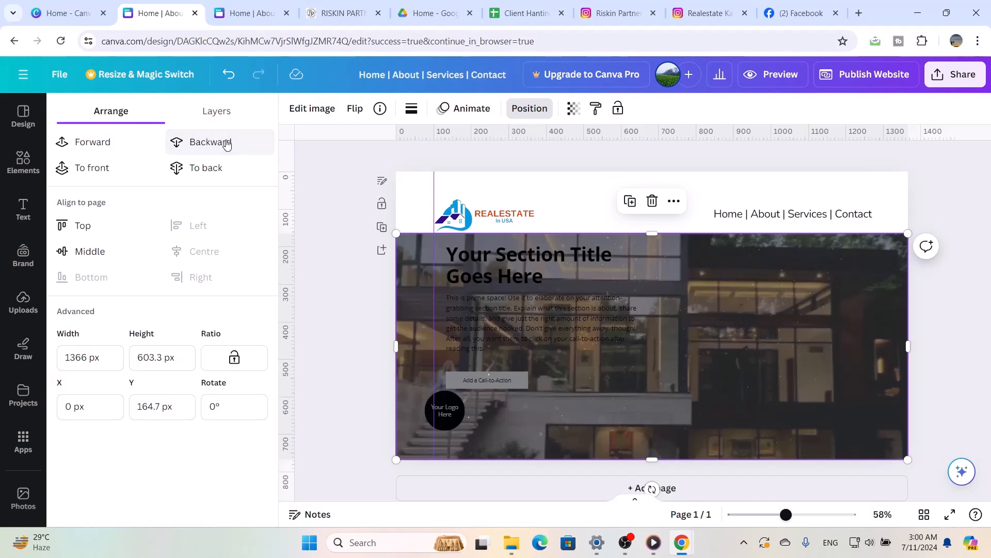
left_click(226, 144)
left_click(226, 144)
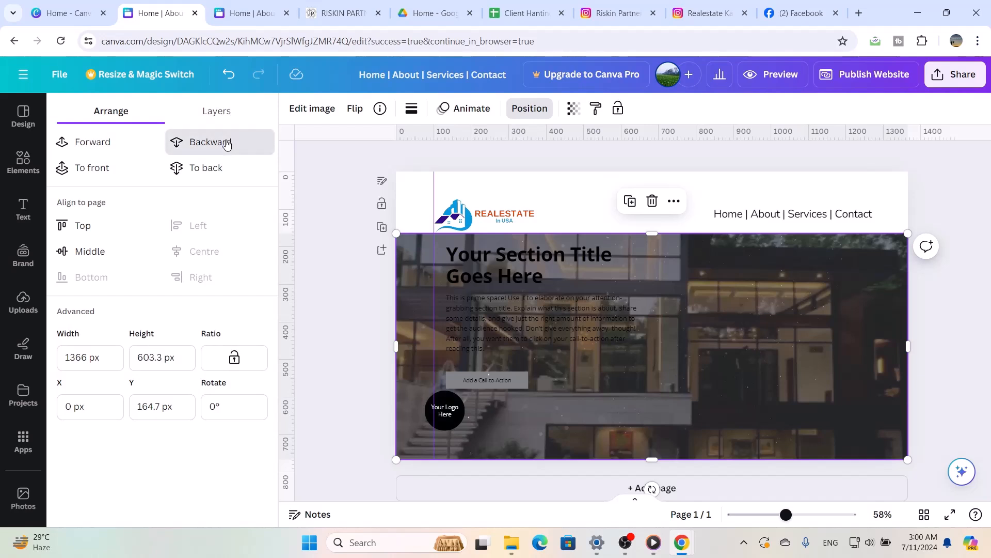
left_click(226, 144)
left_click(227, 144)
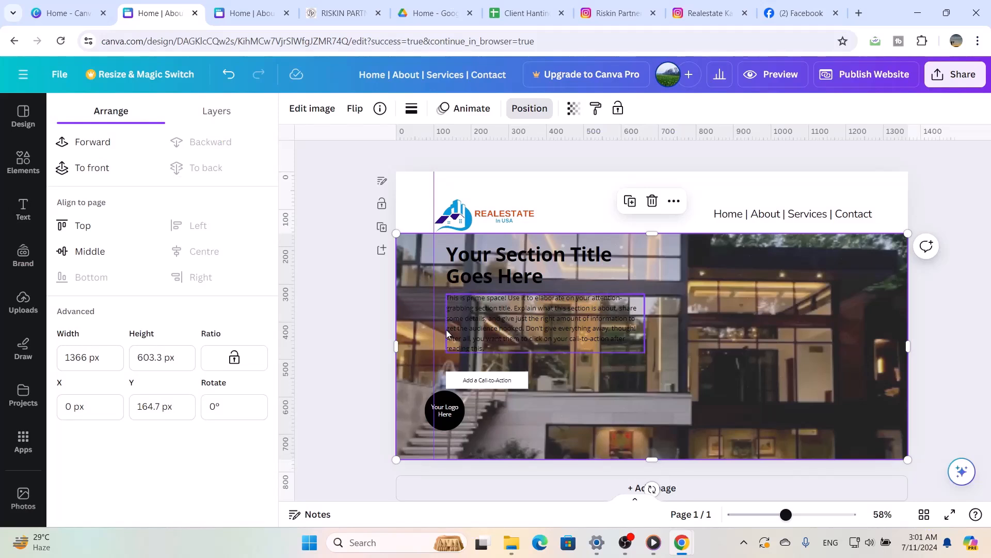
Delete the "Your Logo Here" text from the black circle on the hero
left_click(442, 408)
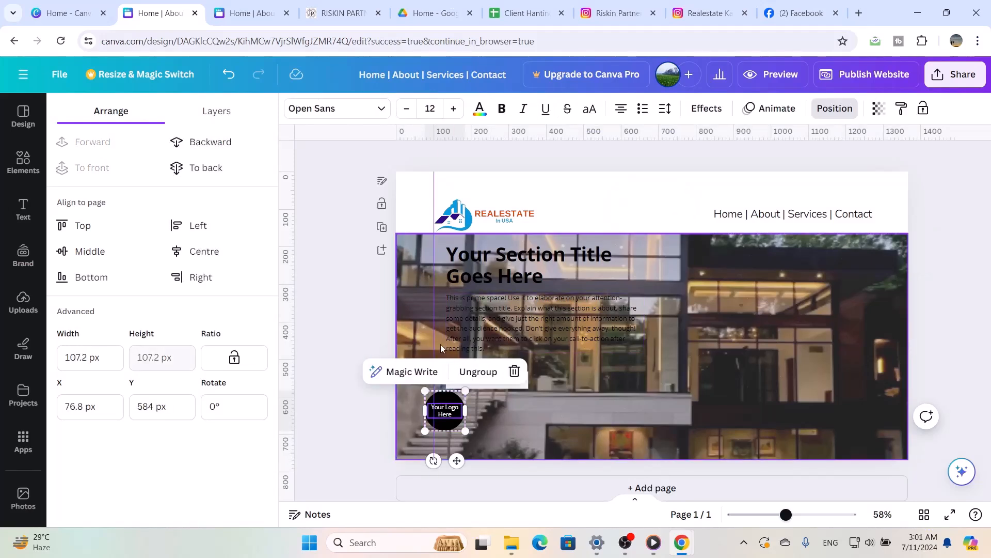
left_click(519, 381)
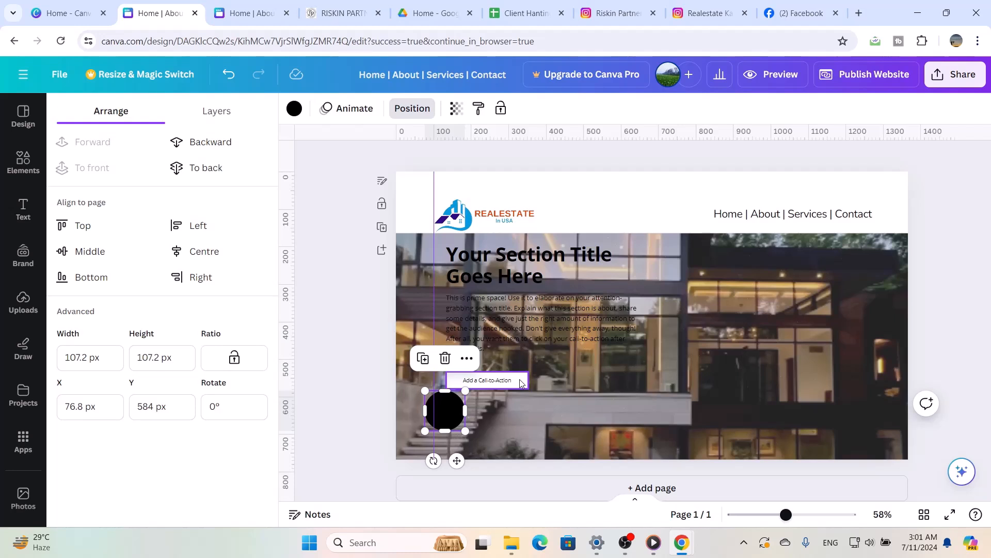
Replace the hero's section title with "RealEstate In USA"
left_click(520, 278)
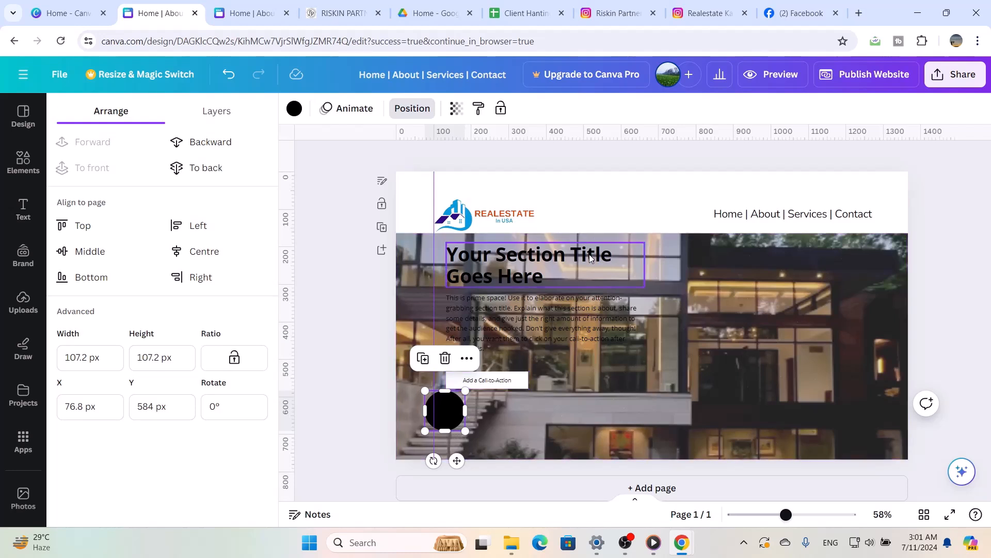
left_click(520, 277)
double_click(520, 273)
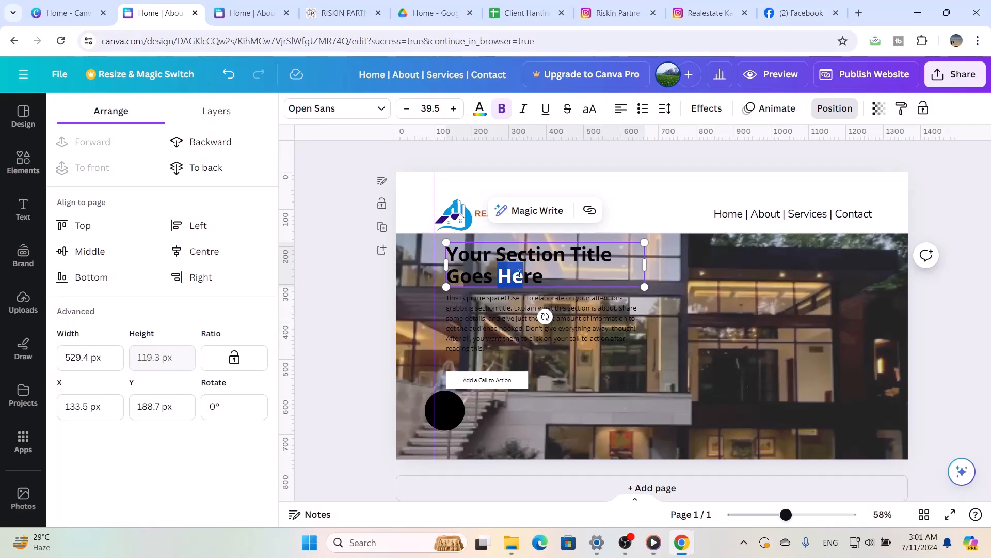
double_click(520, 274)
triple_click(520, 273)
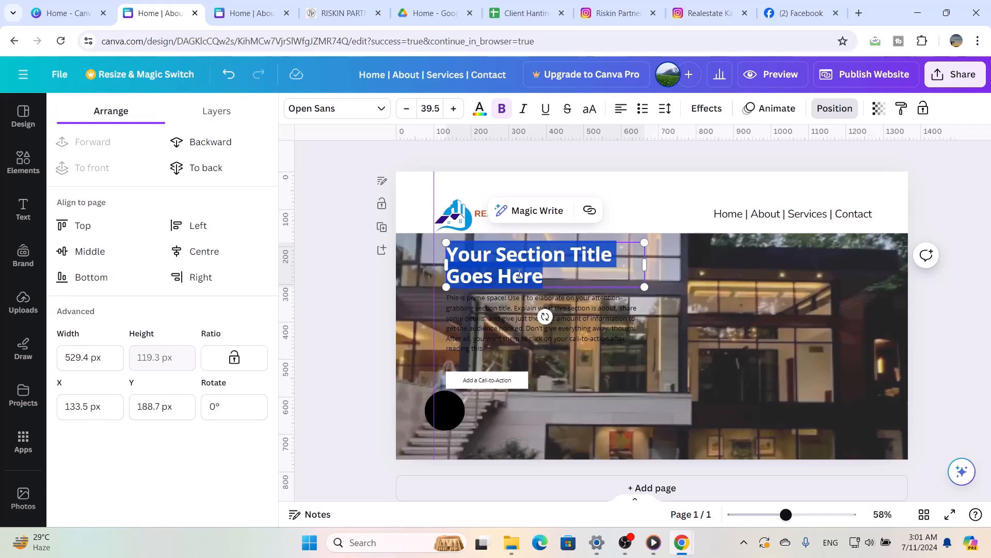
type("Real")
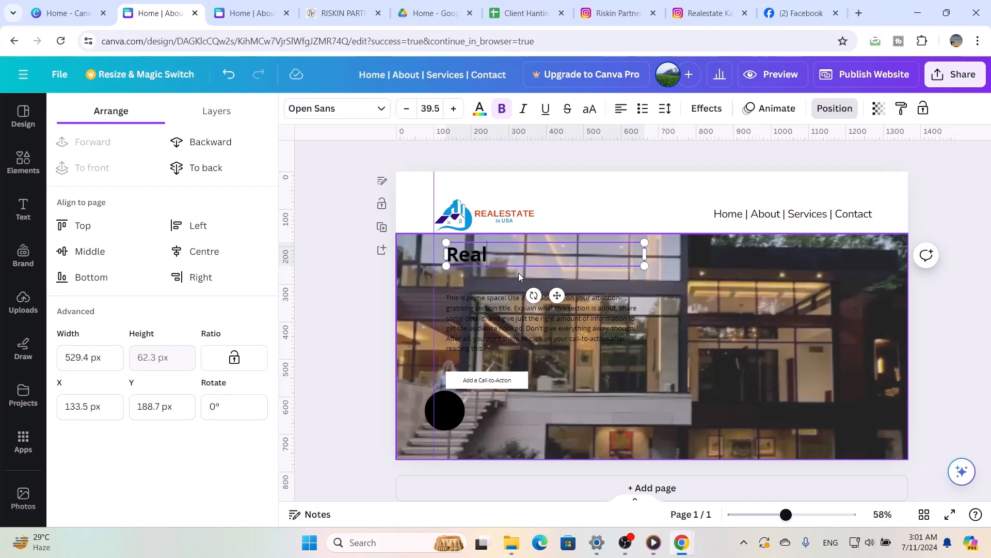
type("Estat")
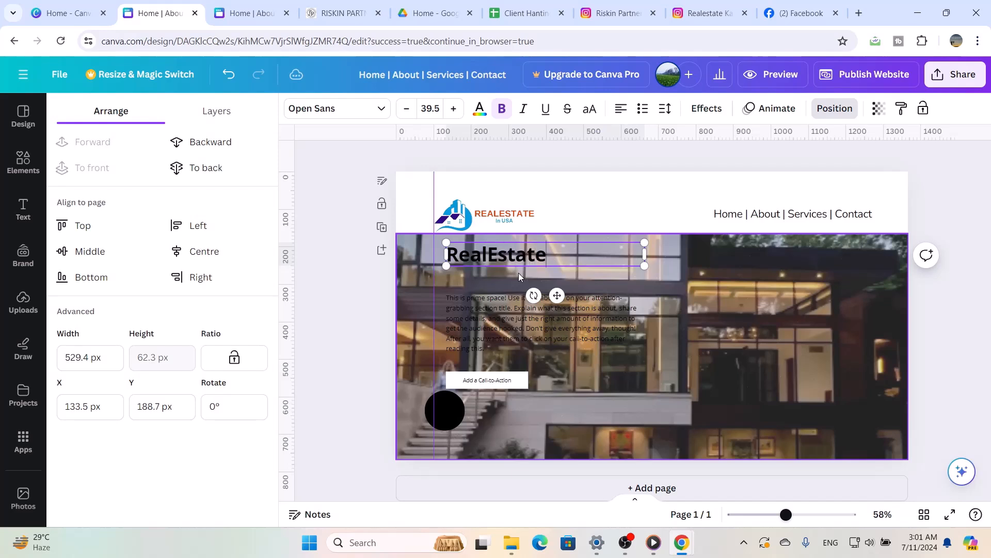
type("e In U")
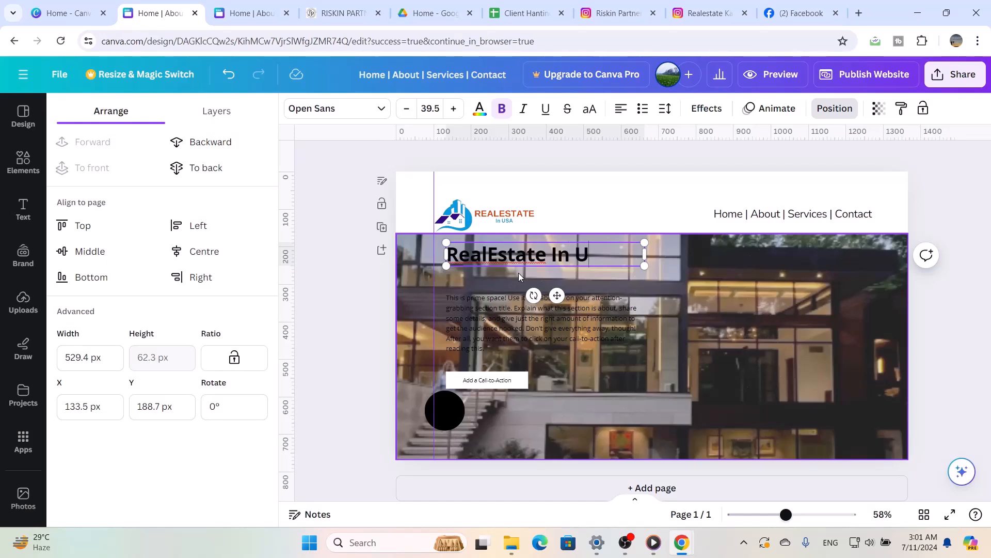
type("SA")
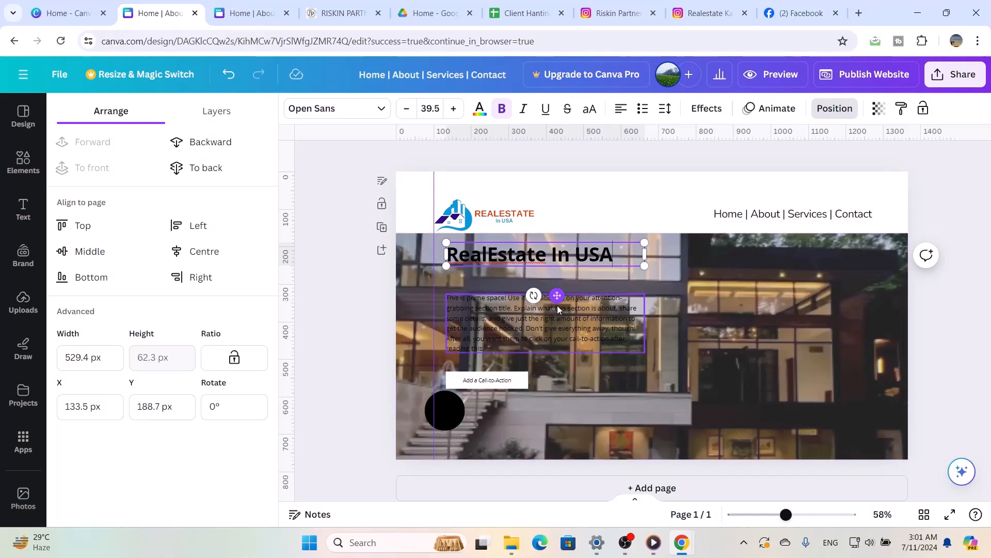
Select the hero's description paragraph, then open ChatGPT in a new browser tab placed beside the Canva design's tab
left_click(583, 318)
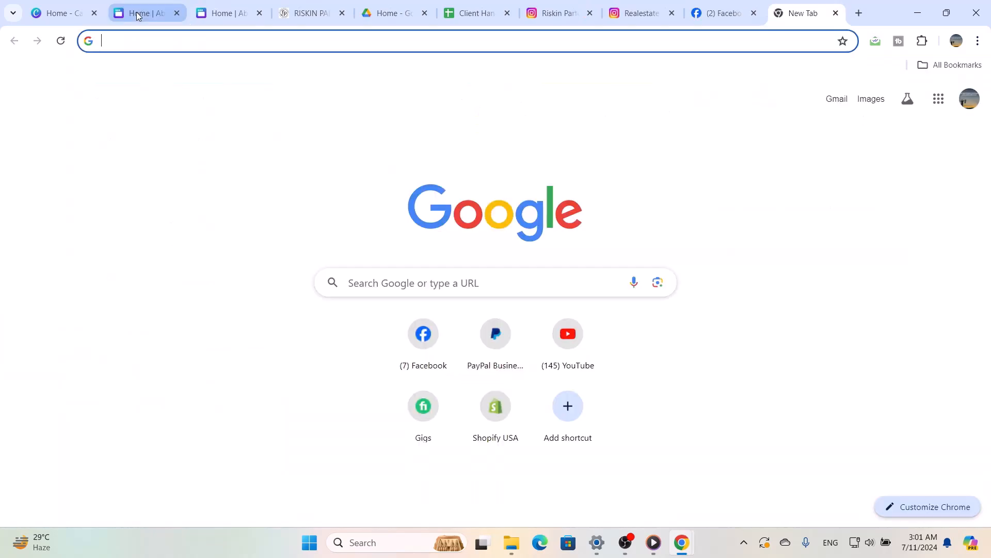
left_click(137, 16)
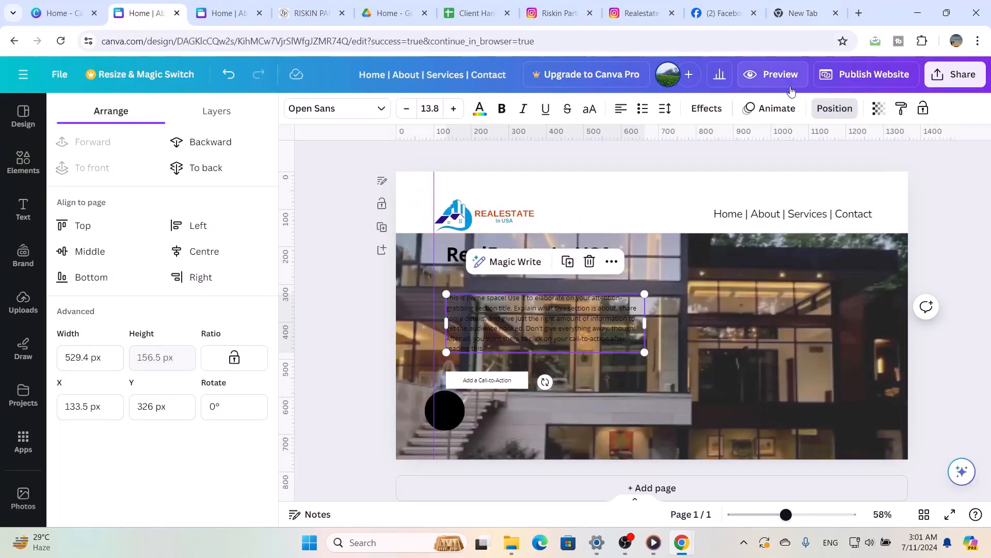
left_click(798, 19)
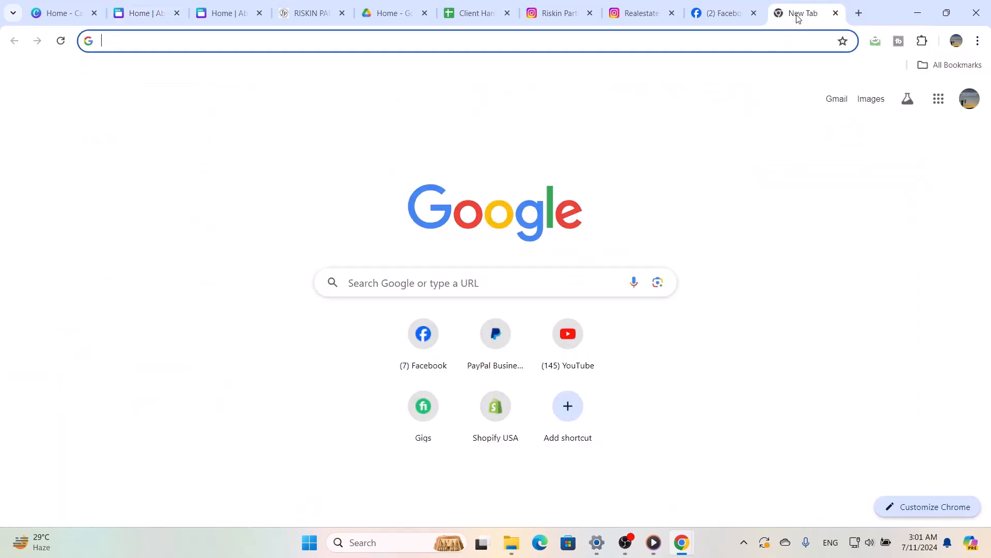
type("ch")
key("Return")
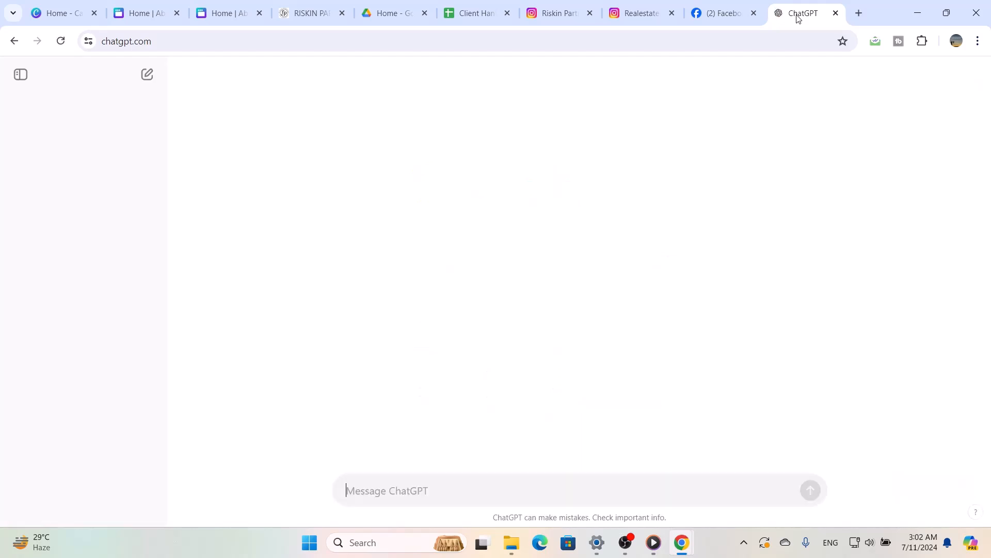
left_click_drag(798, 19, 215, 20)
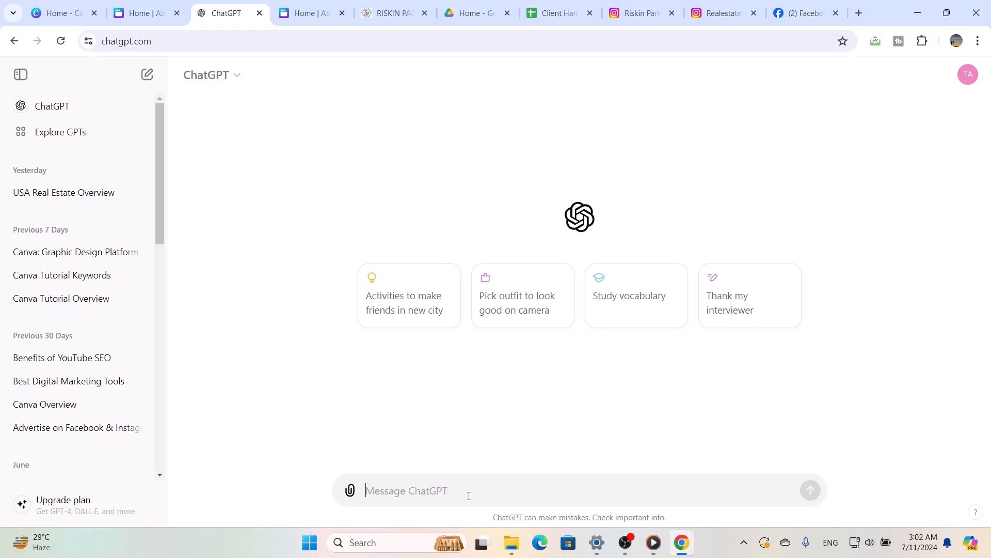
Ask ChatGPT to "write a description about "Real Estate in USA" in 20 words"
type("write")
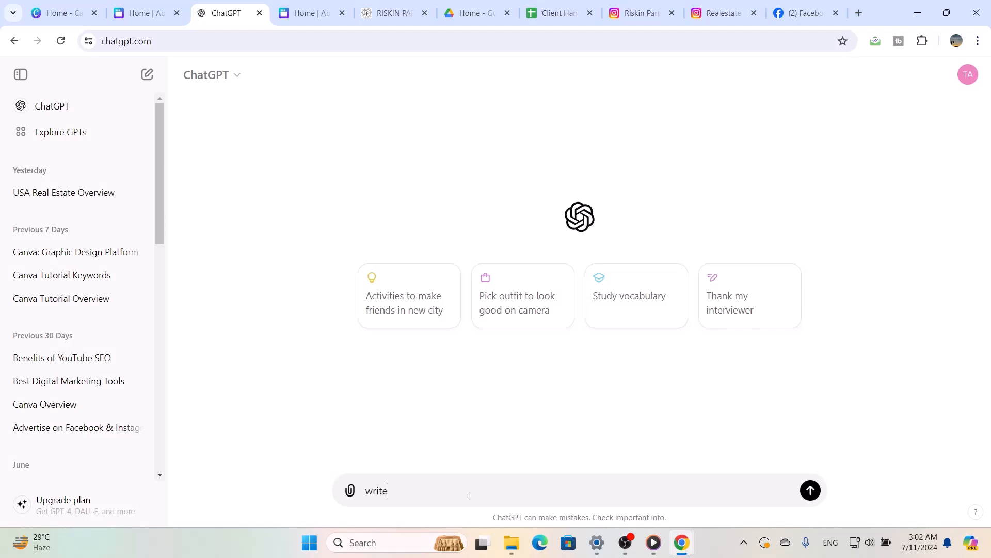
type(" a description")
type("about \"Real Este")
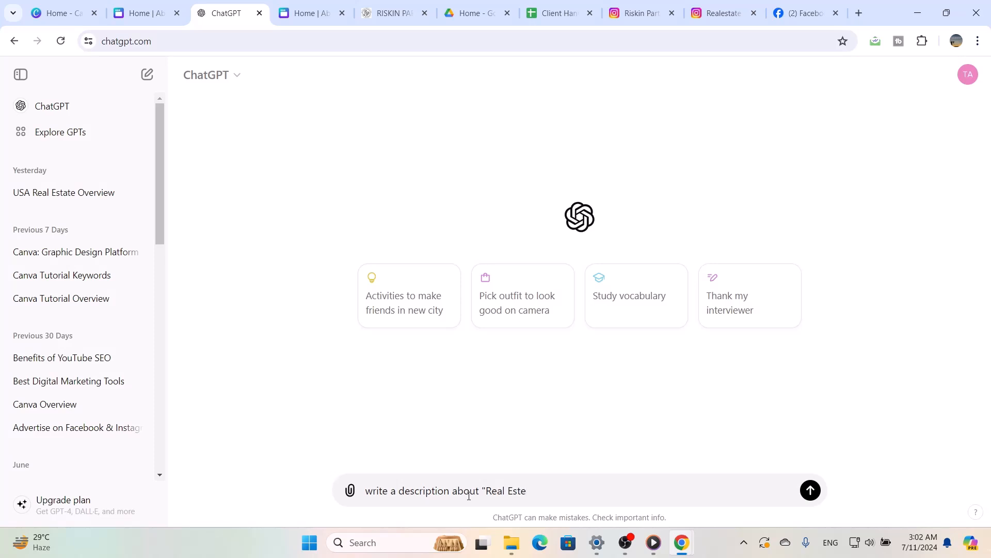
type("d")
key("BackSpace")
key("BackSpace")
type("ate in USA\" in 20 words")
key("Return")
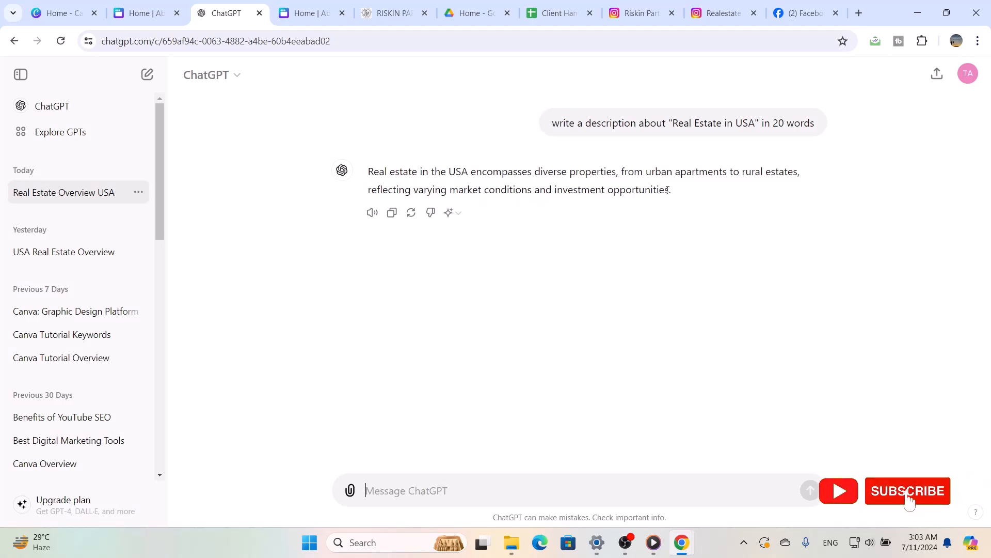
Request another version of the description by sending the message "again"
left_click_drag(676, 192, 373, 170)
left_click(522, 332)
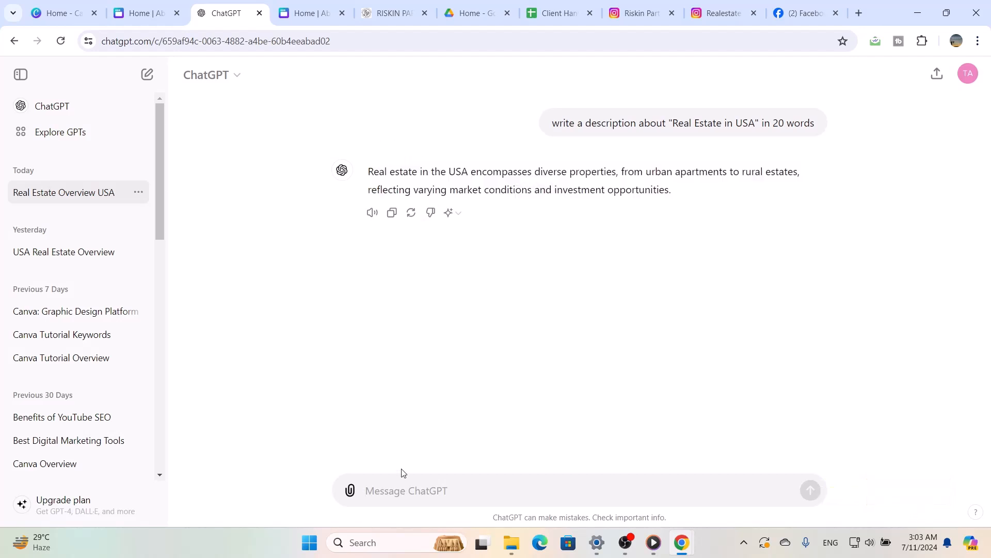
left_click(388, 491)
type("a")
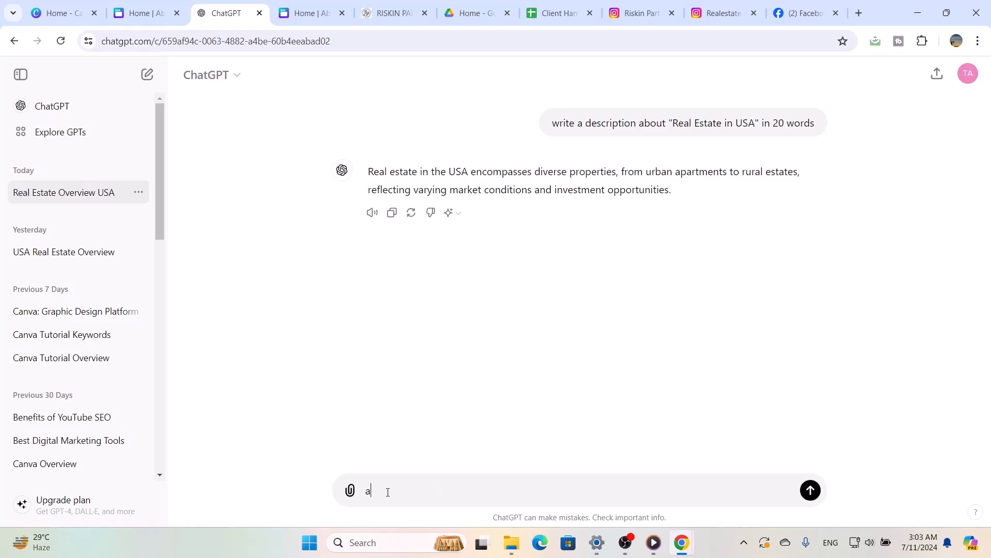
type("gain")
key("Return")
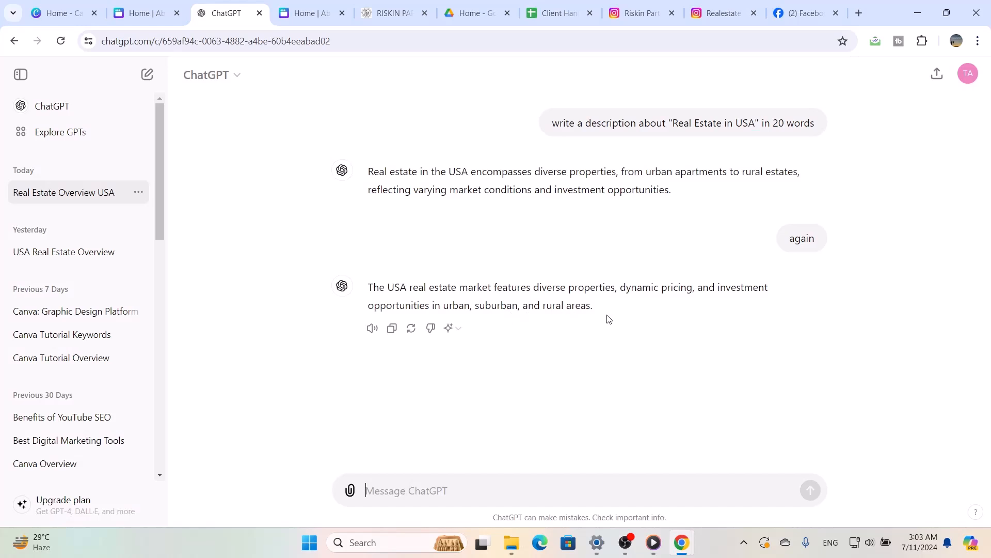
Copy ChatGPT's second description and switch back to the Canva website design
left_click_drag(607, 316, 360, 293)
key("ctrl+c")
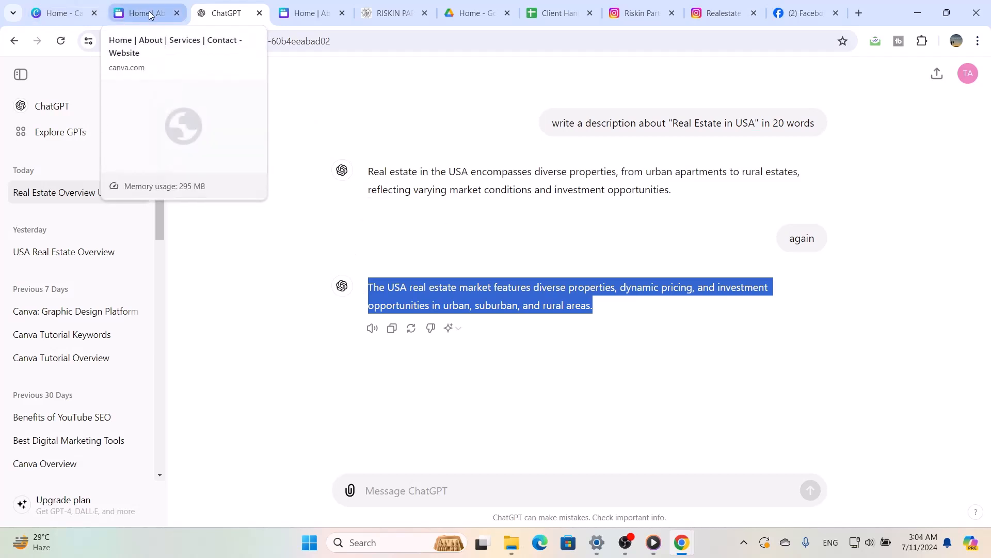
left_click(128, 7)
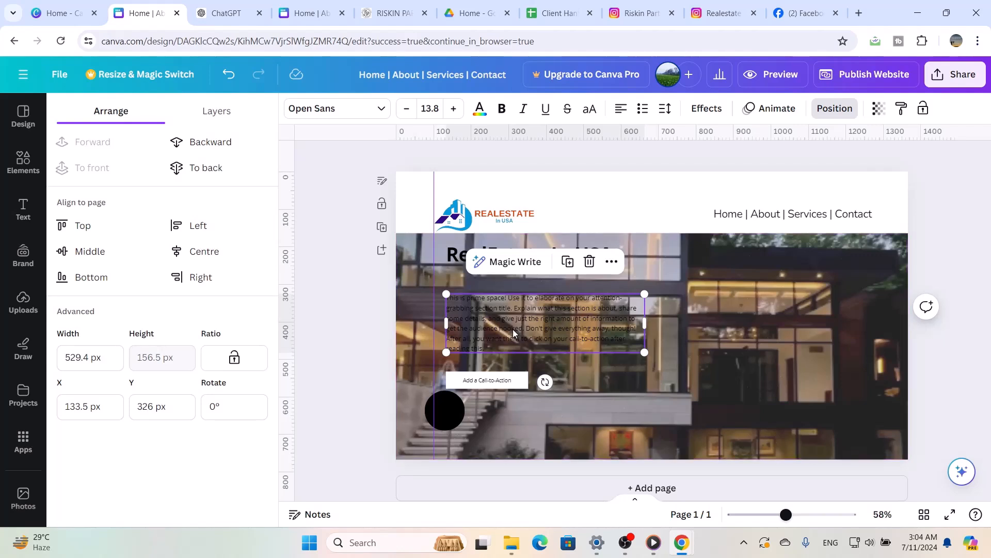
Replace the hero's placeholder paragraph with the description copied from ChatGPT
left_click(513, 330)
double_click(514, 329)
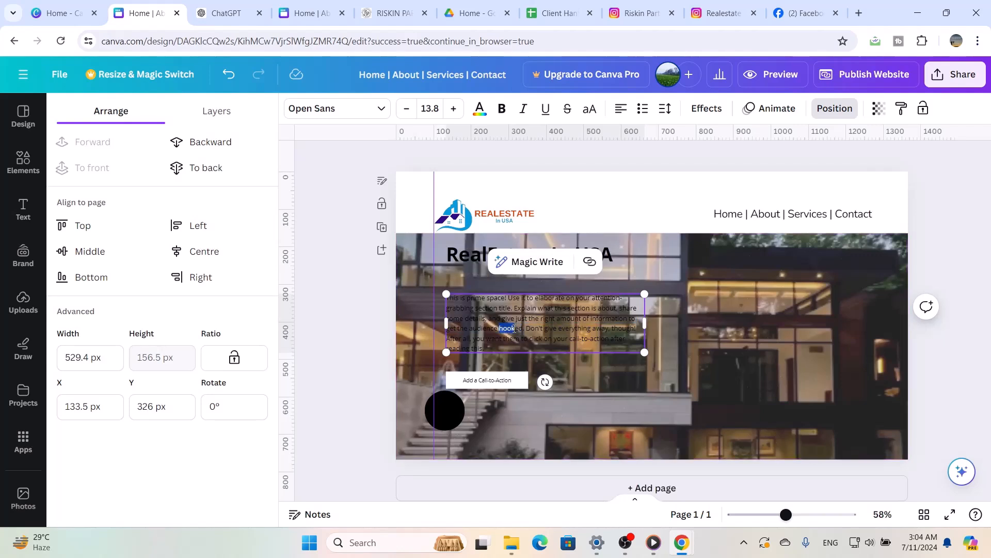
triple_click(514, 329)
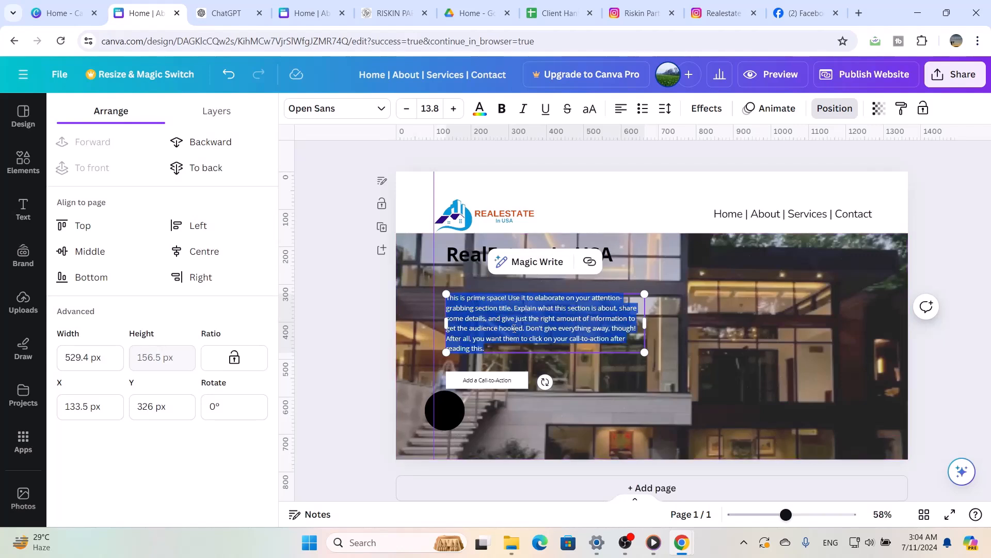
key("ctrl+v")
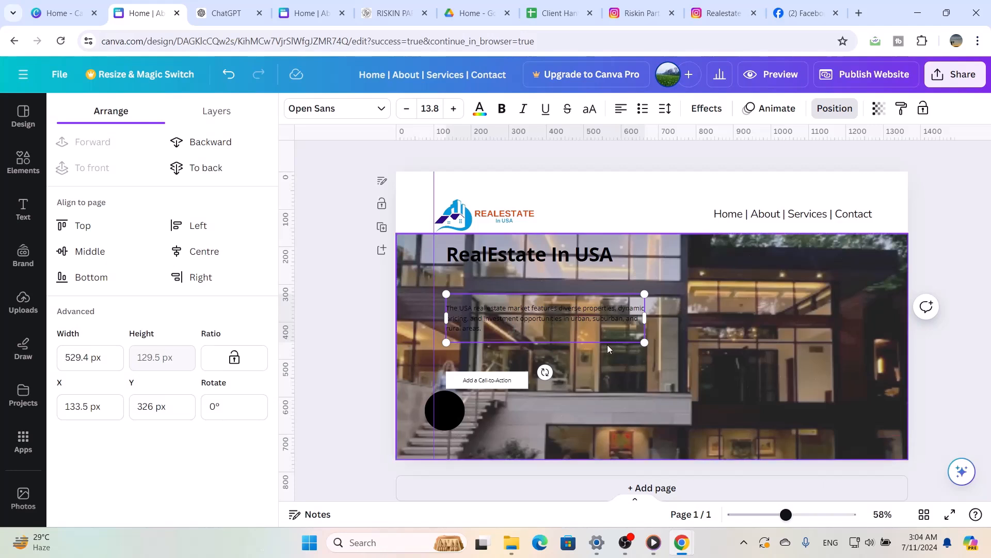
Set the font size of the entire hero description to 17
left_click(432, 108)
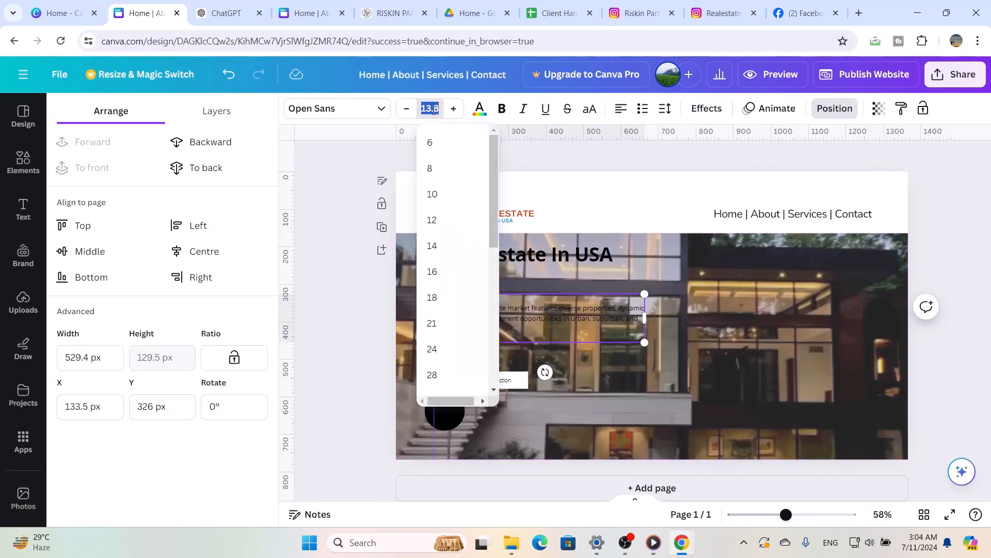
left_click(434, 110)
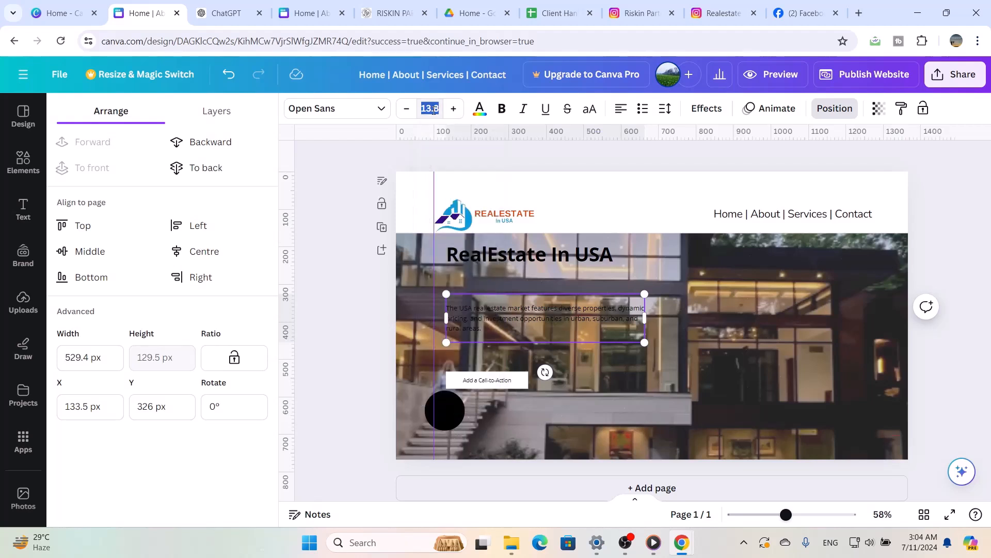
type("17")
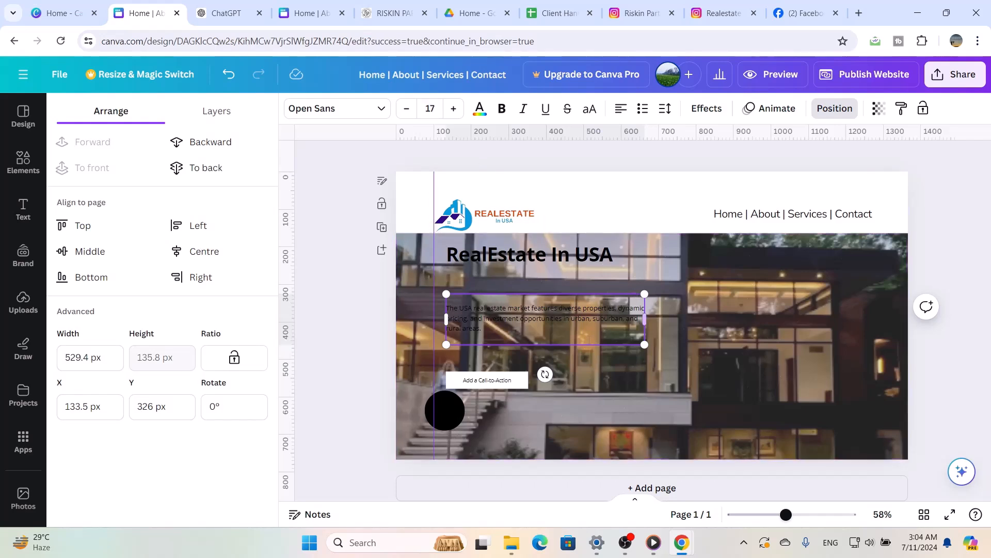
left_click(694, 348)
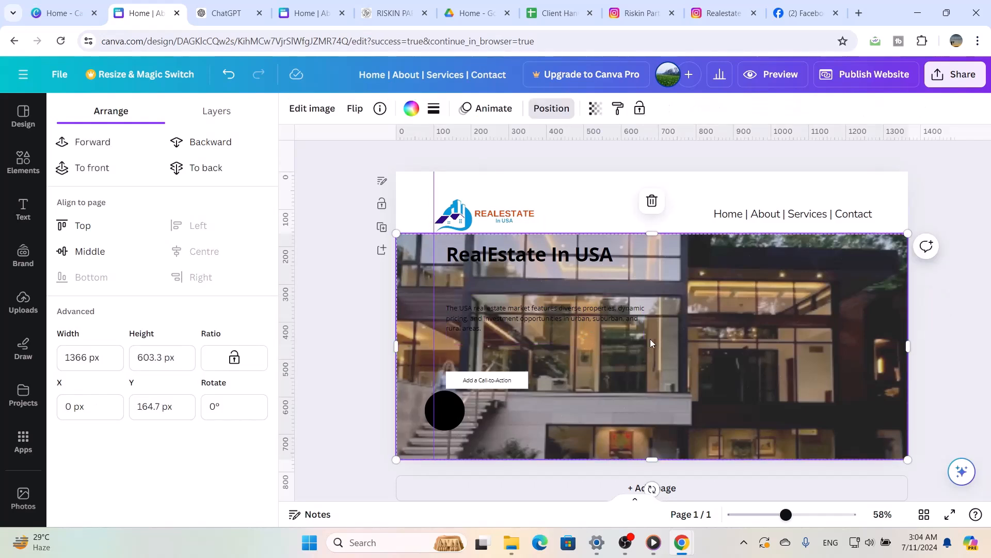
left_click(551, 301)
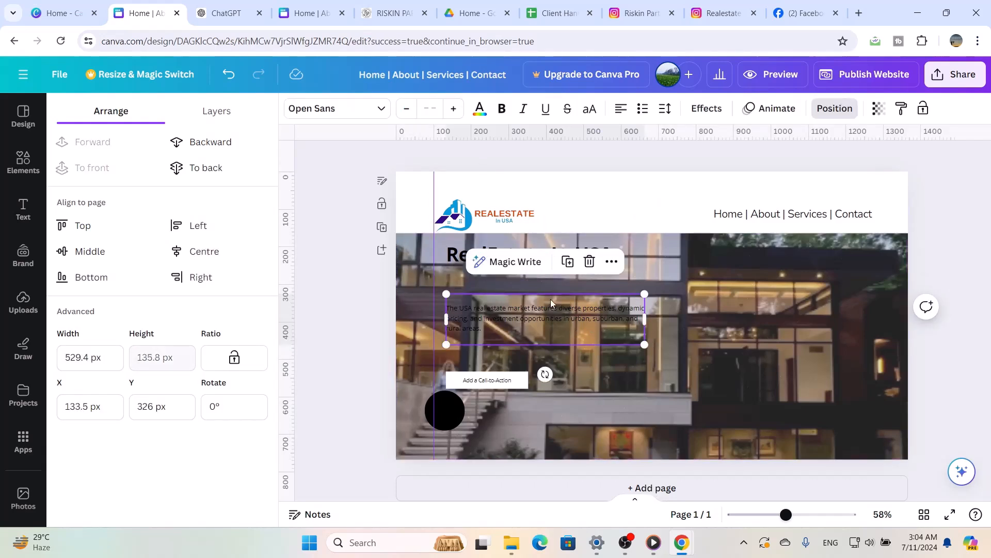
left_click(432, 110)
left_click(432, 113)
left_click(432, 113)
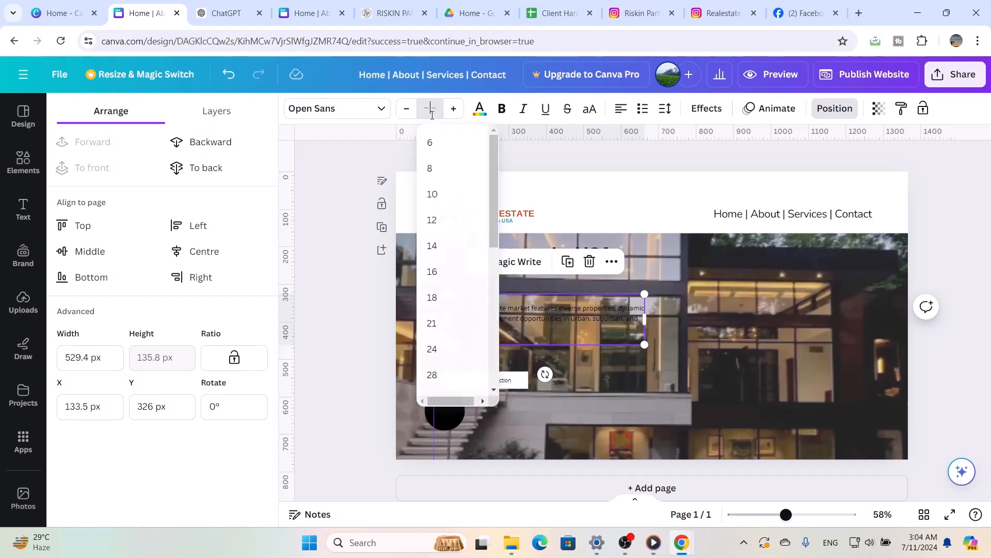
left_click(432, 114)
type("17")
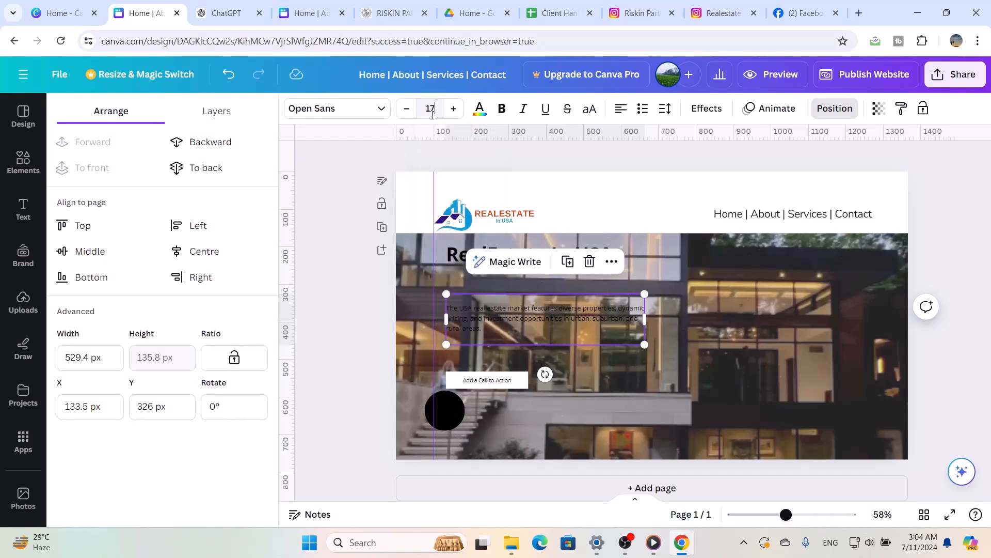
key("Return")
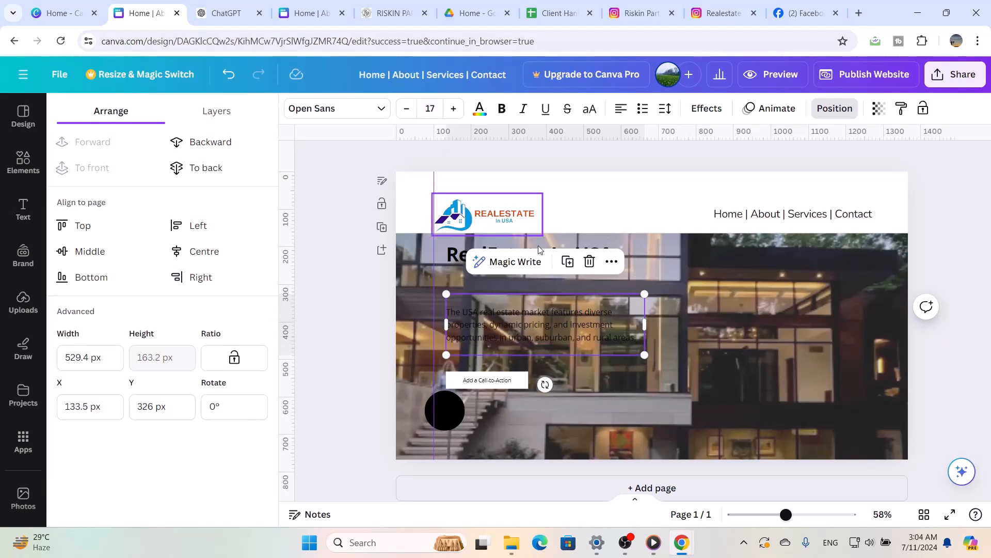
Change the hero description's text colour to white
left_click(479, 114)
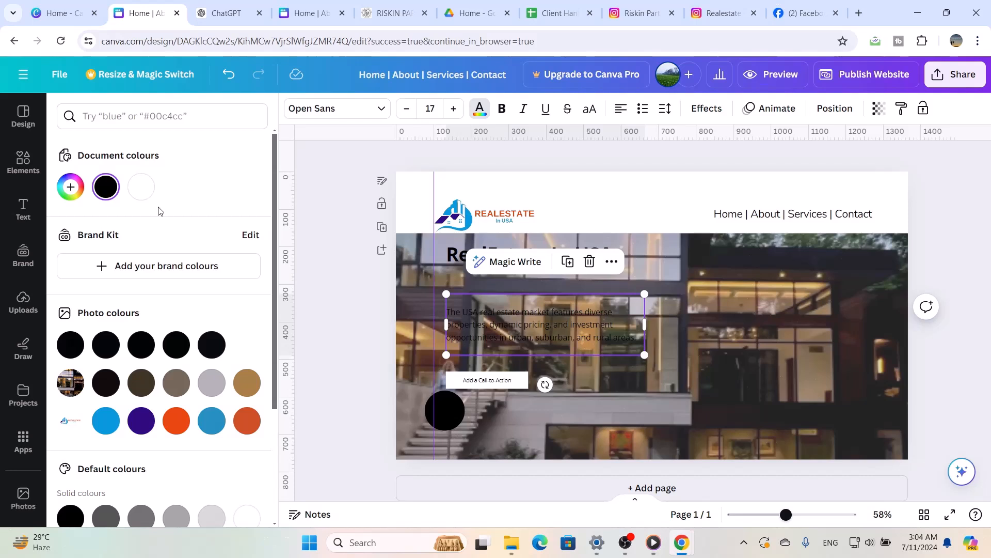
left_click(141, 187)
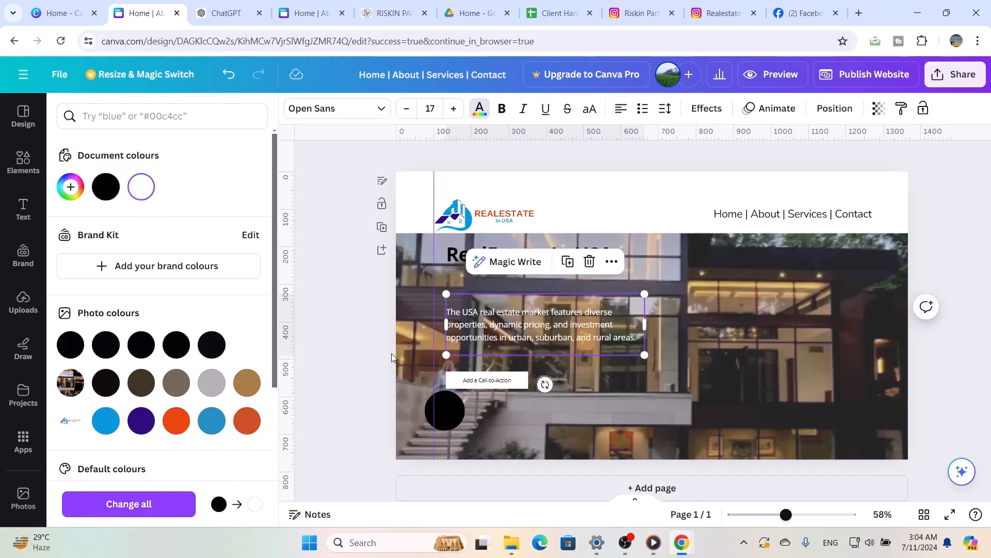
left_click(712, 309)
Set the font size of the "RealEstate In USA" heading to 45
left_click(570, 259)
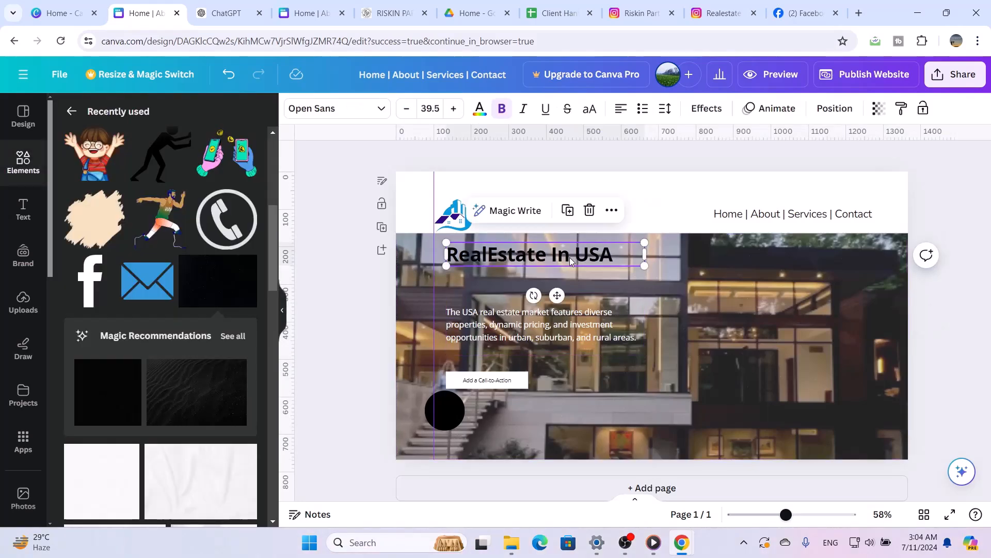
double_click(519, 257)
key("shift+Left")
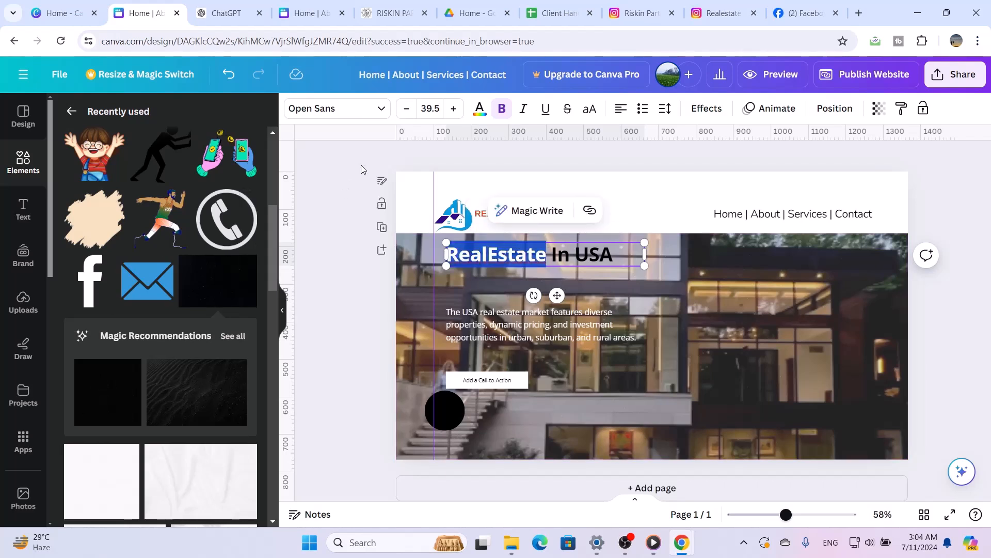
left_click(438, 109)
double_click(438, 110)
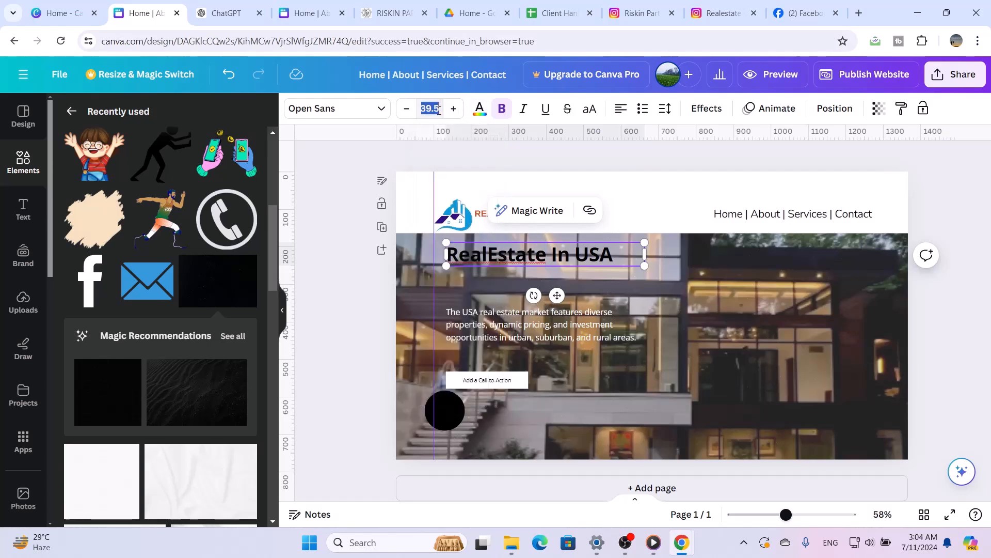
type("45")
key("Return")
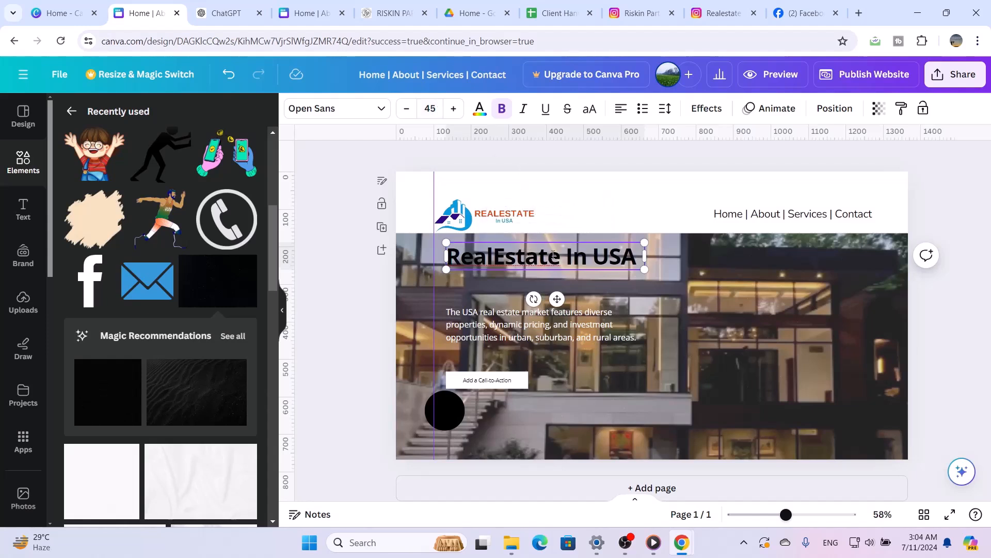
Colour only the word "RealEstate" in the heading with the bright blue sampled from the logo
left_click_drag(561, 261, 445, 260)
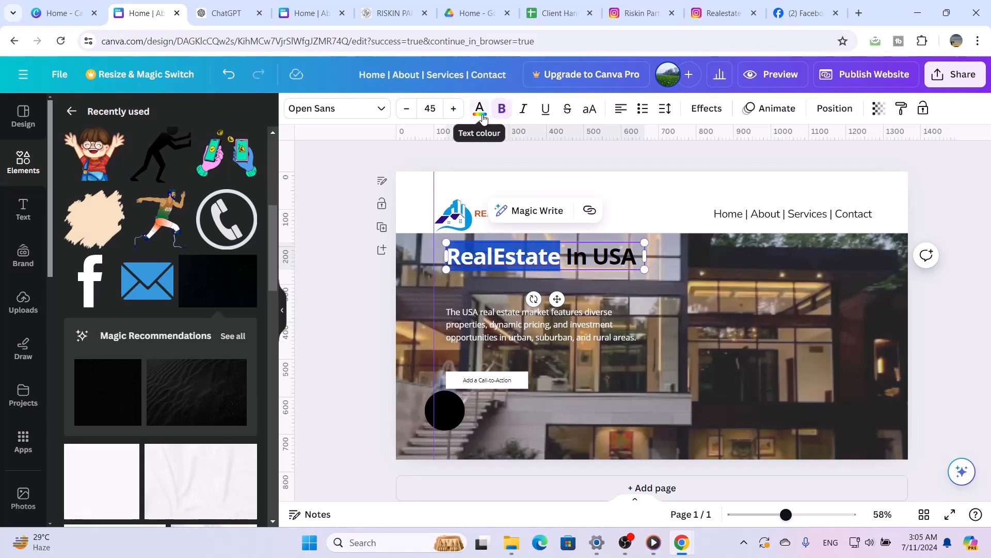
left_click(479, 108)
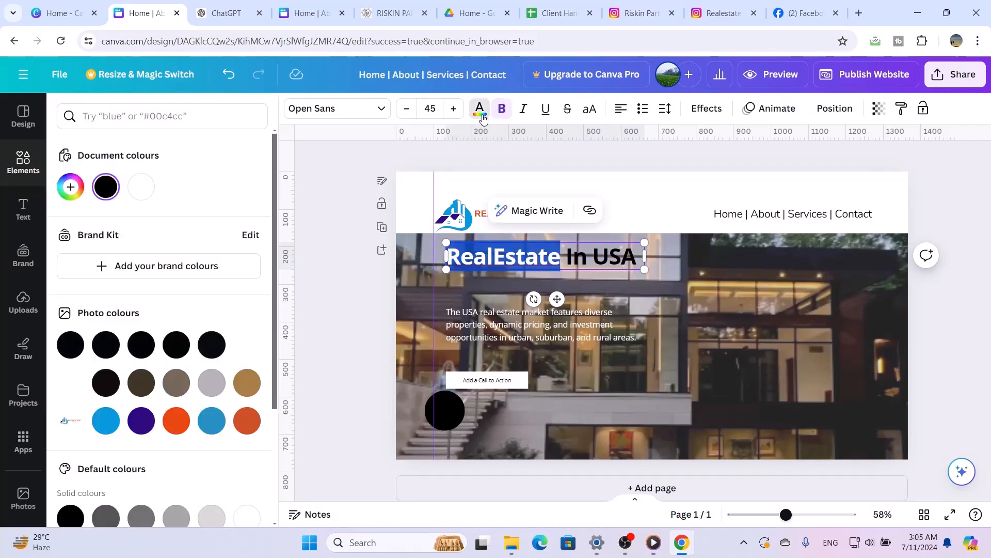
left_click(108, 428)
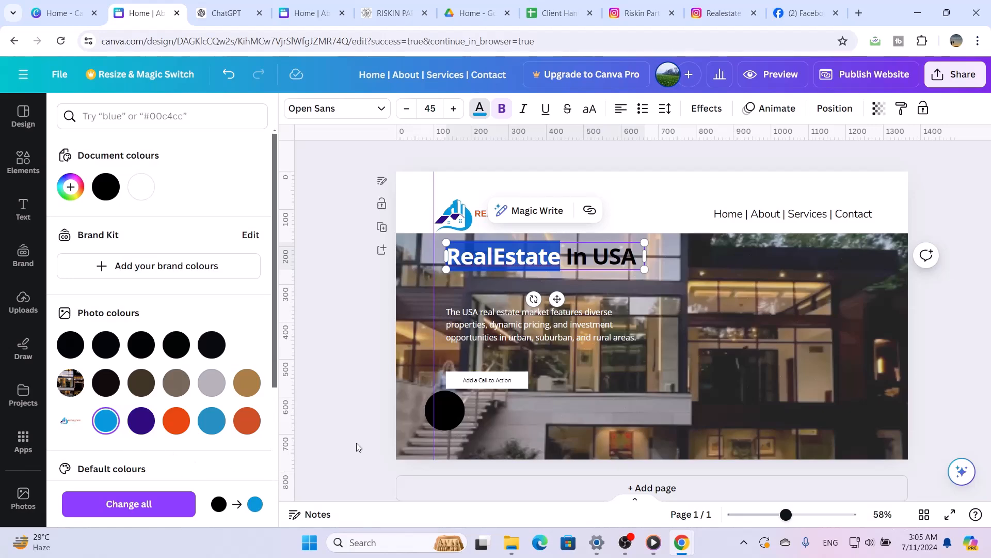
left_click(357, 423)
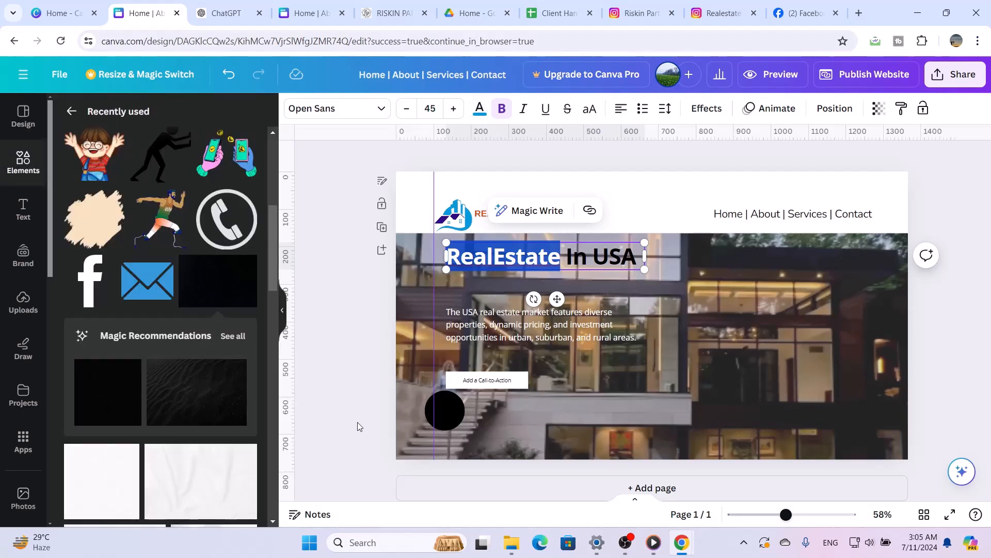
left_click(358, 423)
Colour "In USA" in the heading white (#FFFFFF) and move the heading down slightly, closer to the description
left_click(594, 260)
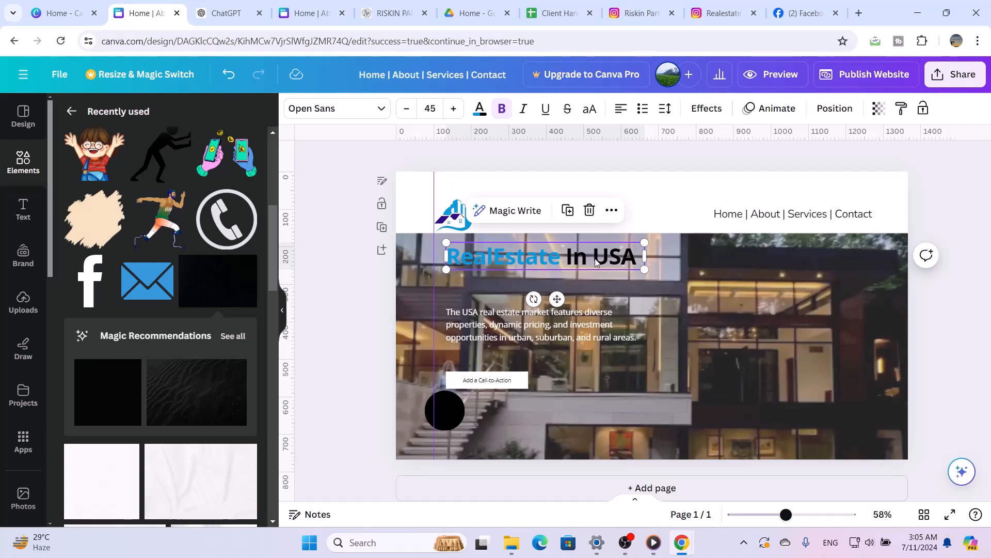
double_click(594, 262)
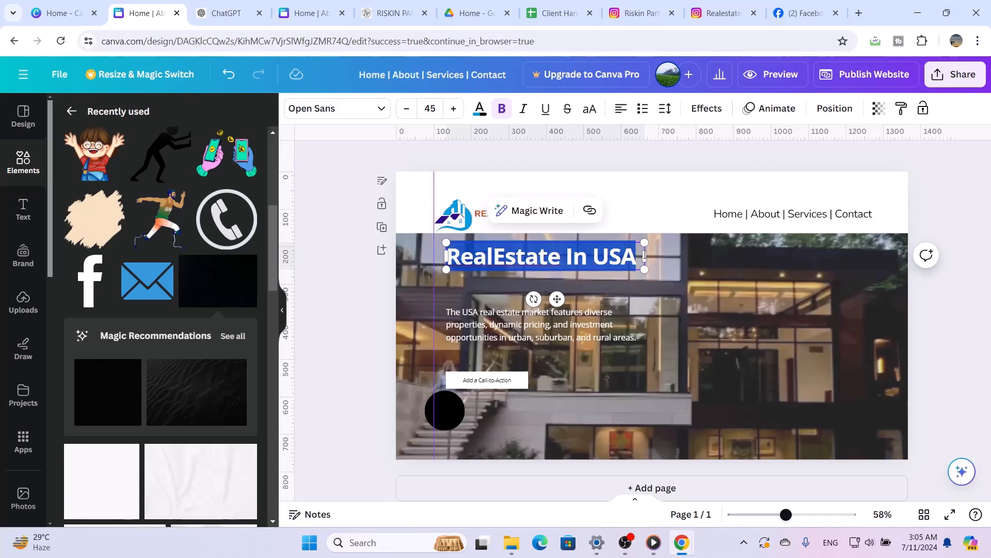
left_click_drag(640, 257, 567, 243)
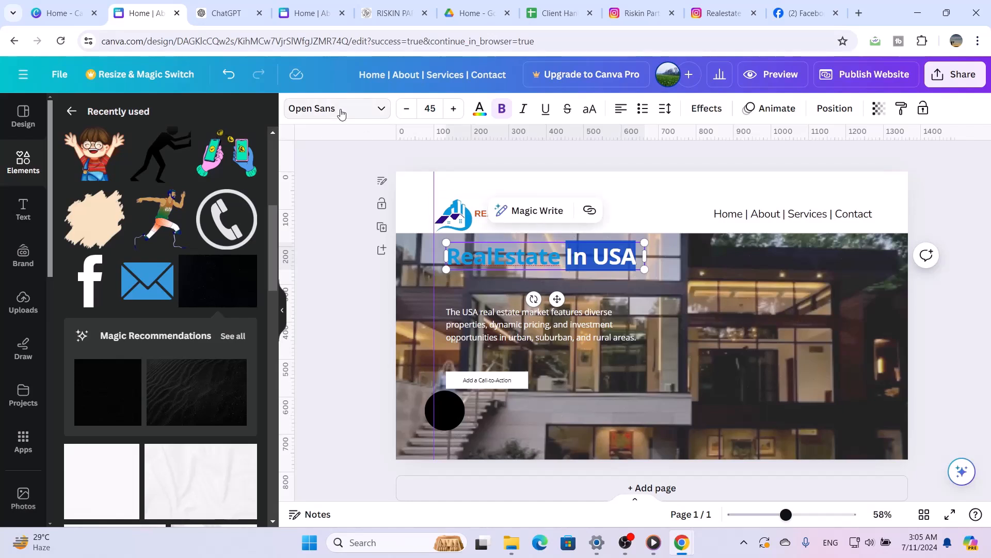
left_click(479, 108)
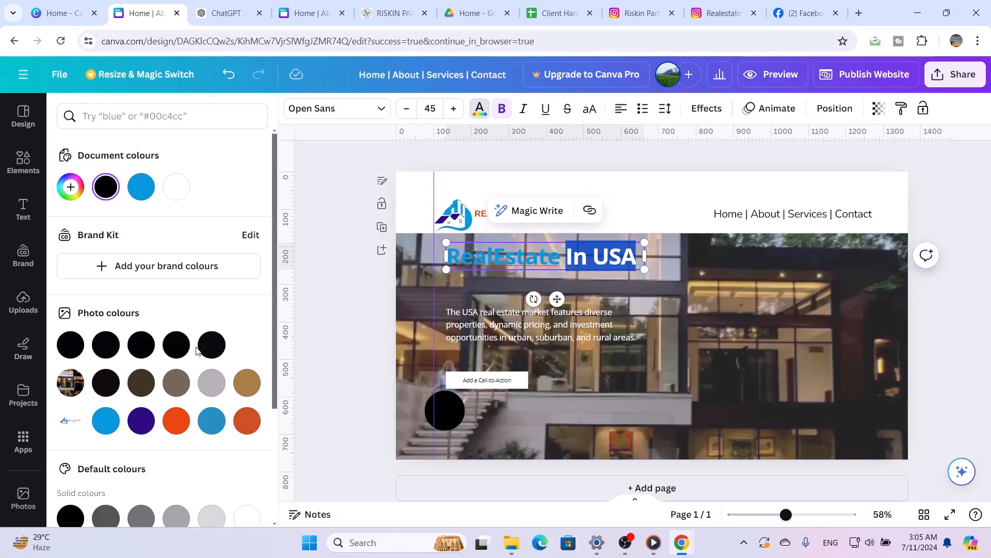
left_click(179, 195)
left_click(177, 188)
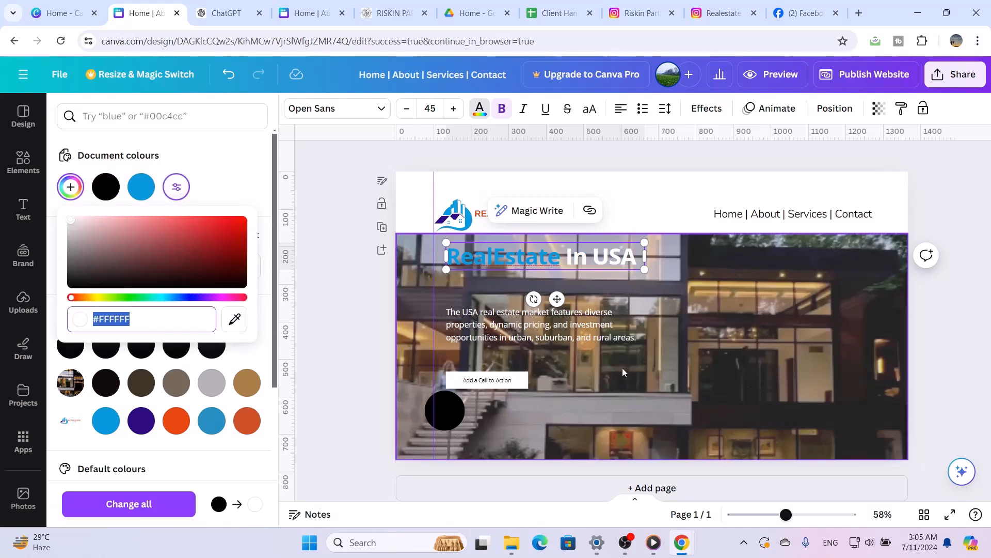
left_click(708, 355)
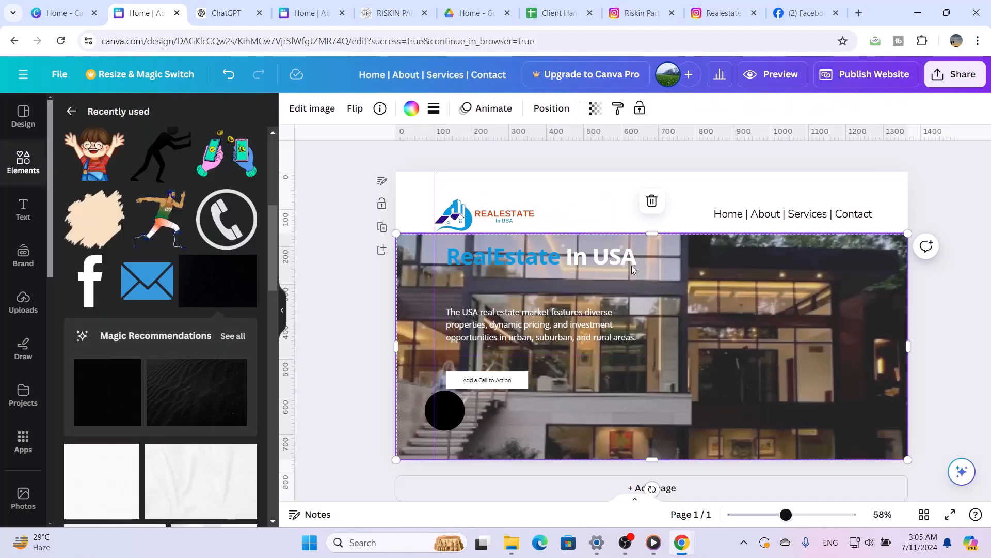
mouse_move(592, 264)
left_mouse_down()
mouse_move(599, 280)
mouse_move(590, 280)
left_mouse_up()
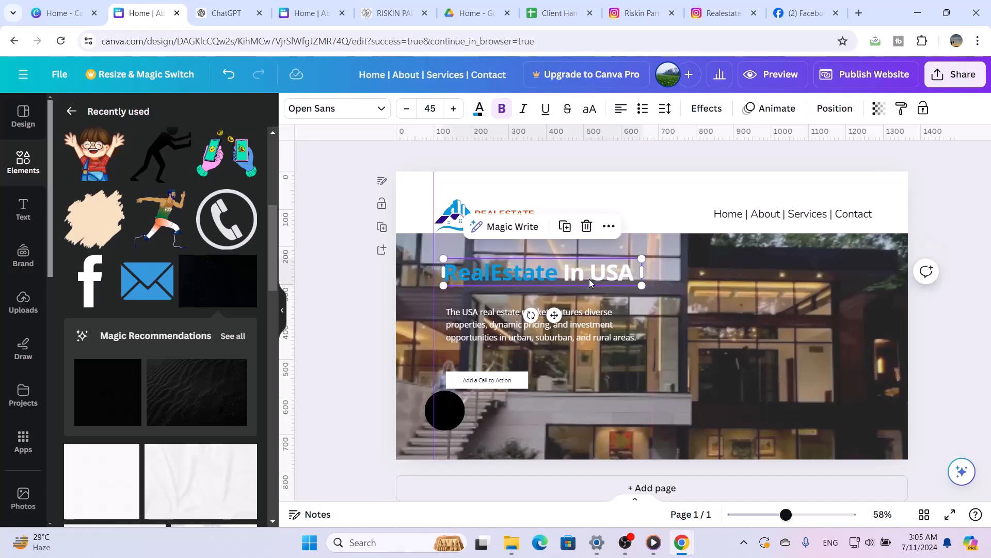
Set the hero house photo's transparency to 78 and send the photo backward behind the dark overlay
left_click(782, 278)
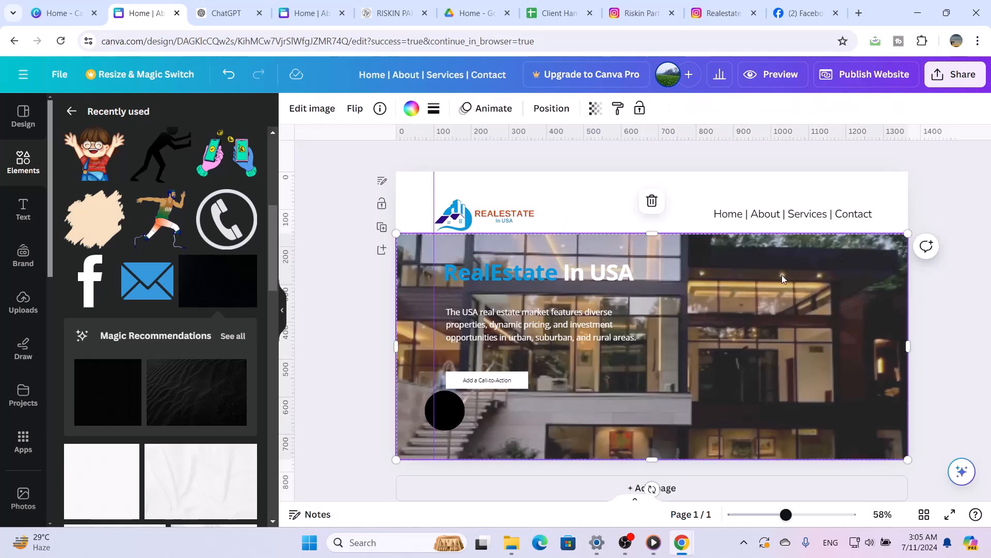
left_click(552, 109)
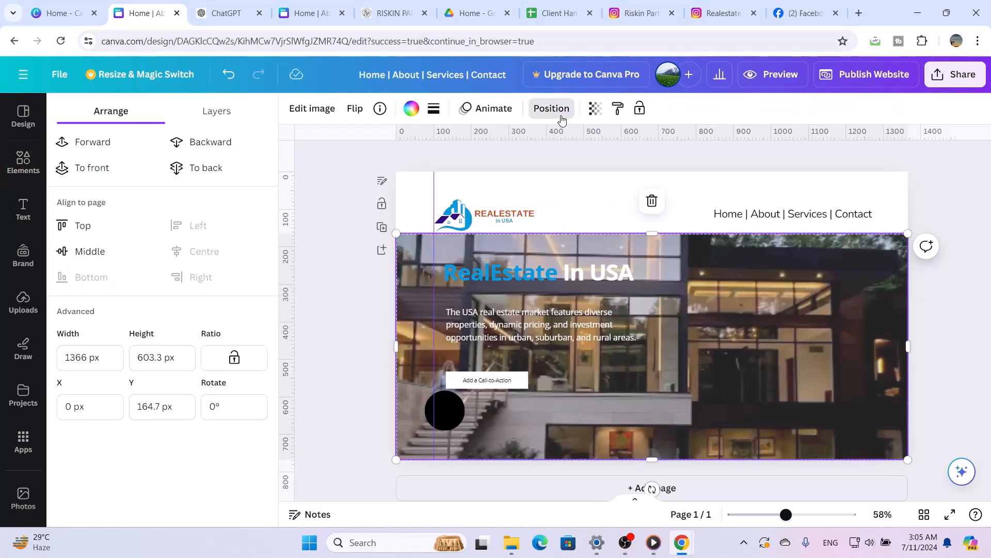
left_click(589, 109)
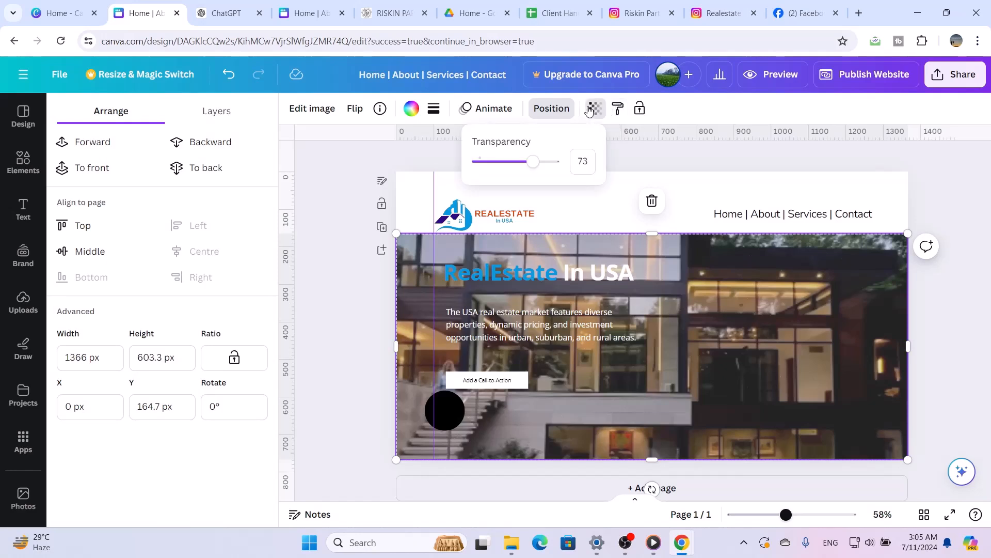
left_click(725, 320)
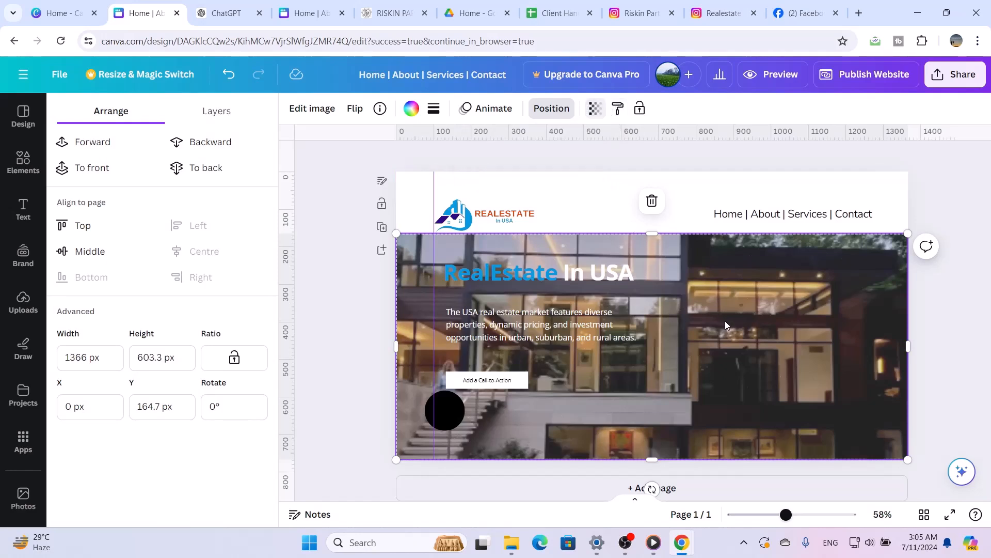
left_click(594, 113)
mouse_move(538, 164)
left_mouse_down()
mouse_move(561, 168)
mouse_move(537, 164)
left_mouse_up()
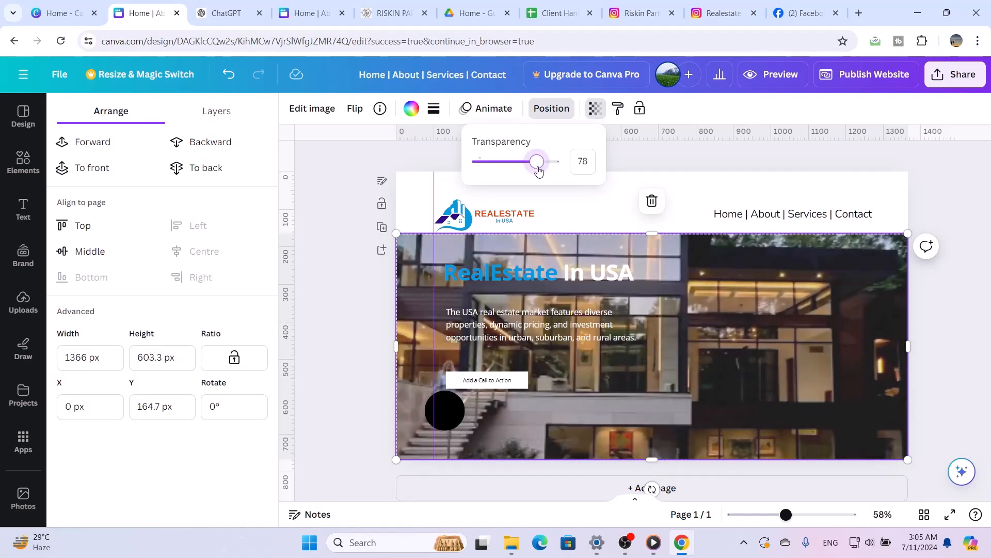
left_click(719, 316)
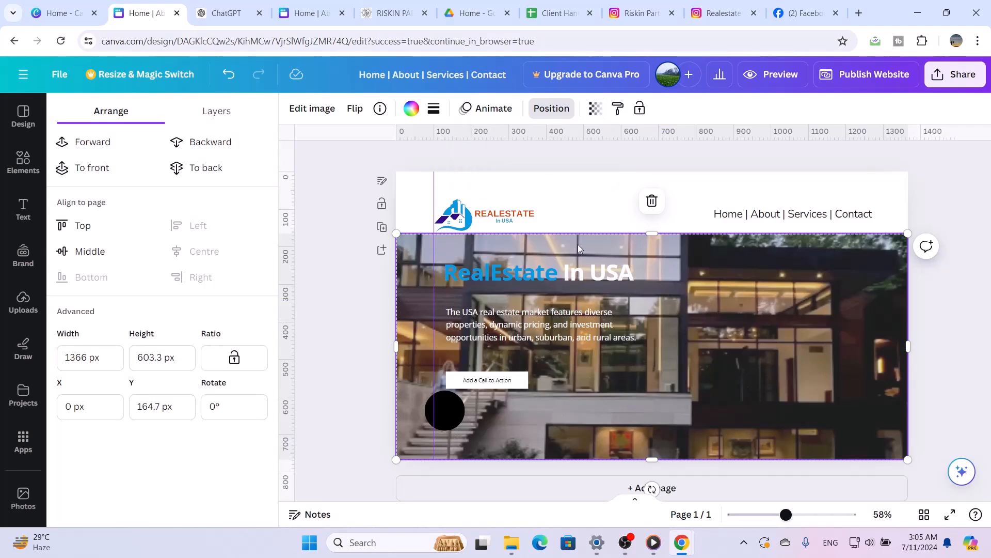
left_click(186, 140)
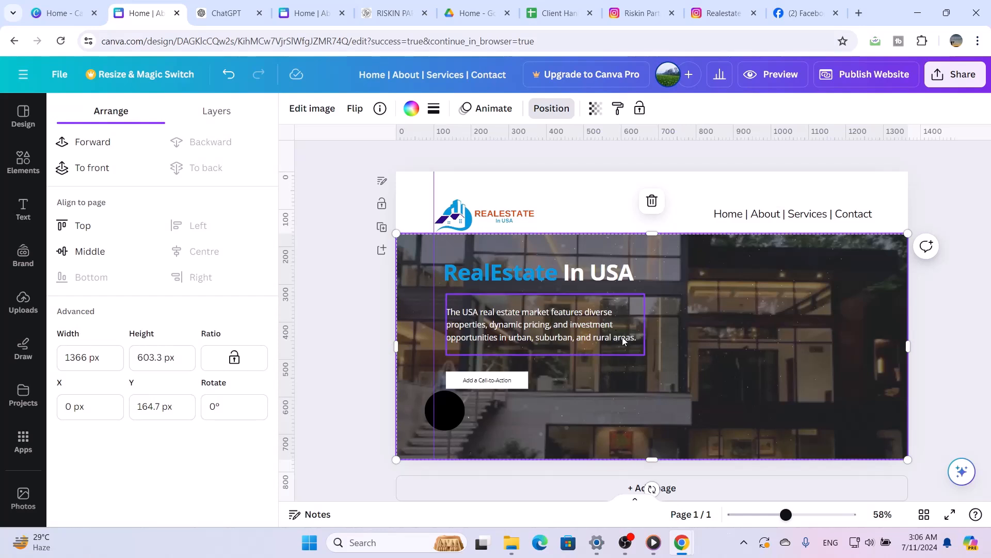
Delete the black circle below the call-to-action button and ungroup the button into its box and text
left_click(448, 413)
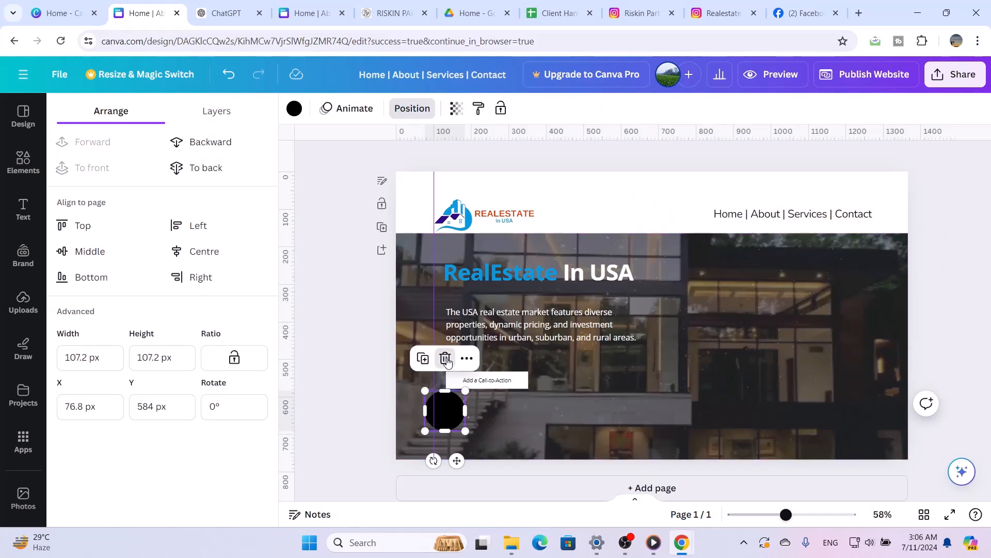
left_click(446, 359)
left_click(514, 380)
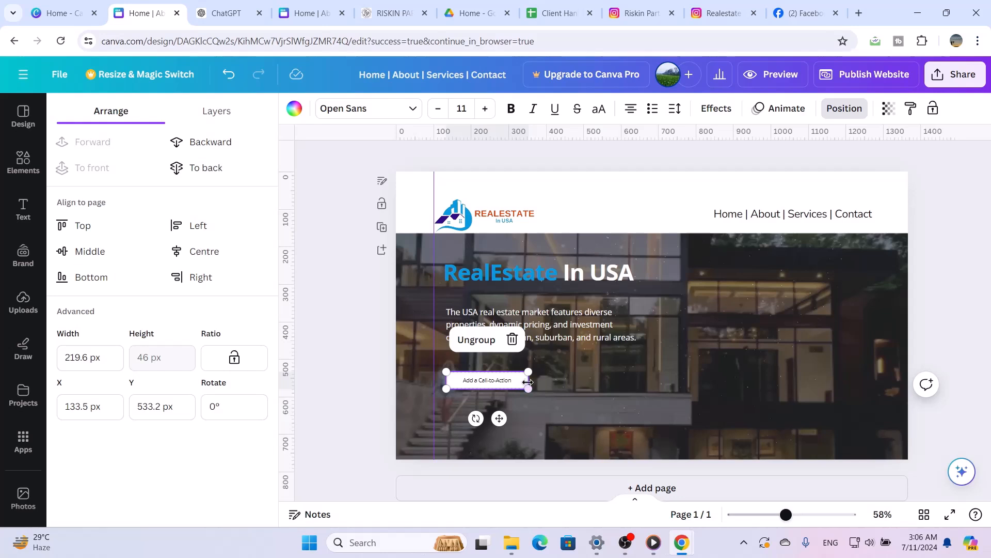
left_click(466, 345)
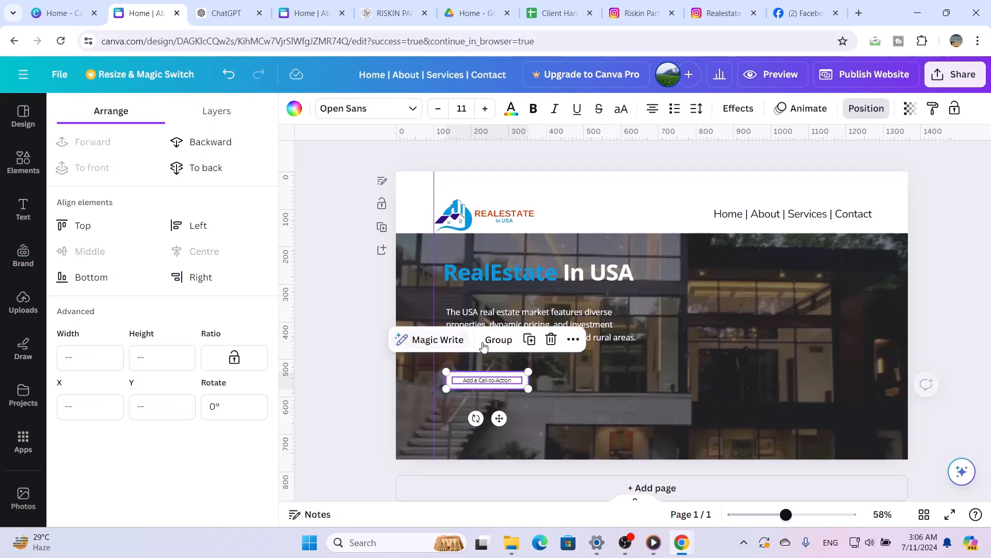
Enlarge the white call-to-action box to about 323 by 68 px
left_click(539, 394)
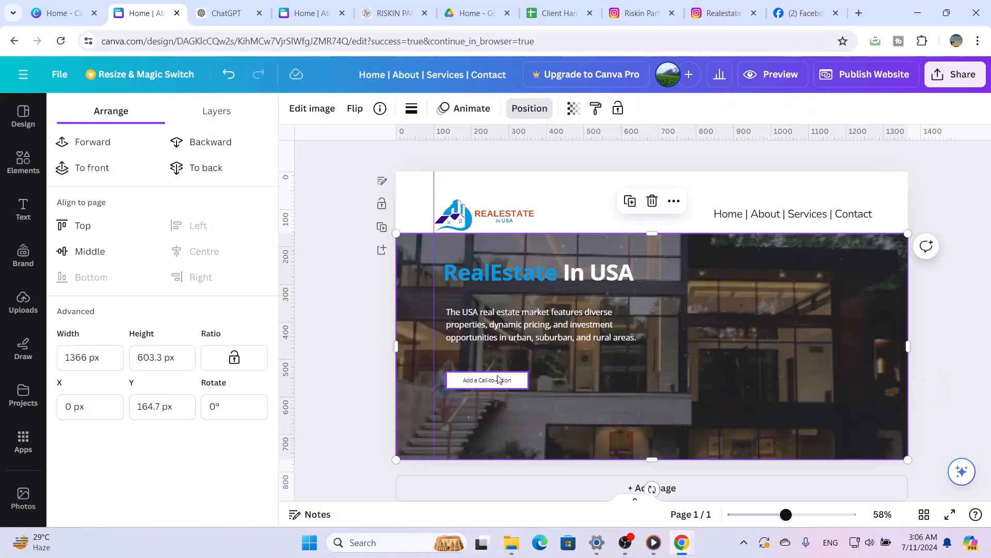
left_click(524, 371)
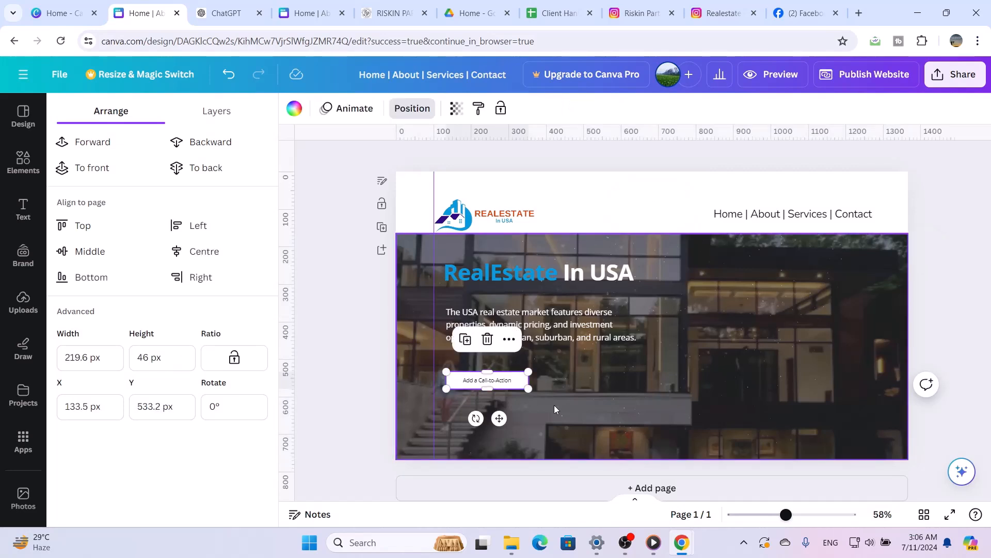
left_click_drag(543, 395, 567, 396)
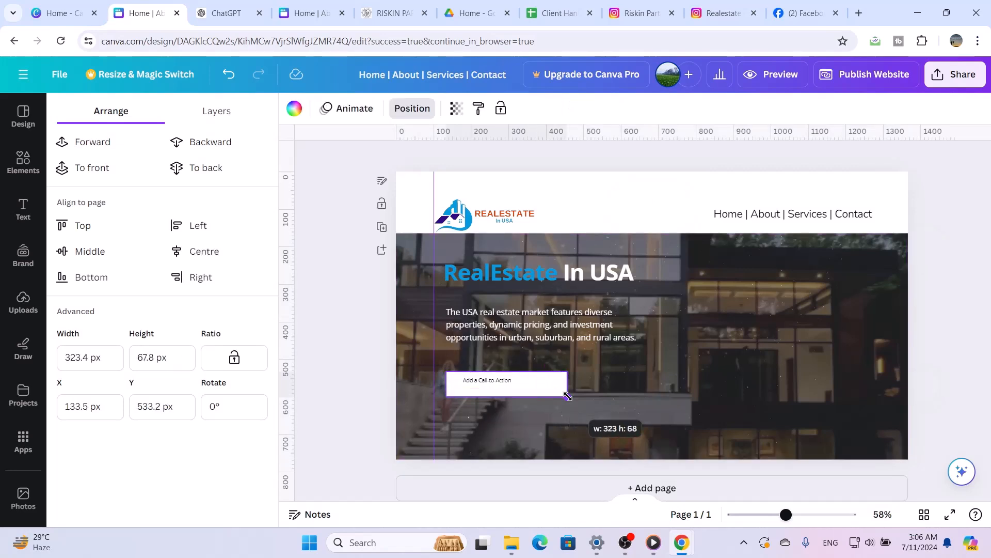
Align the description, the heading and the white button box with the vertical guide under the logo, at about X 100 px
mouse_move(544, 313)
left_mouse_down()
mouse_move(523, 313)
mouse_move(532, 316)
left_mouse_up()
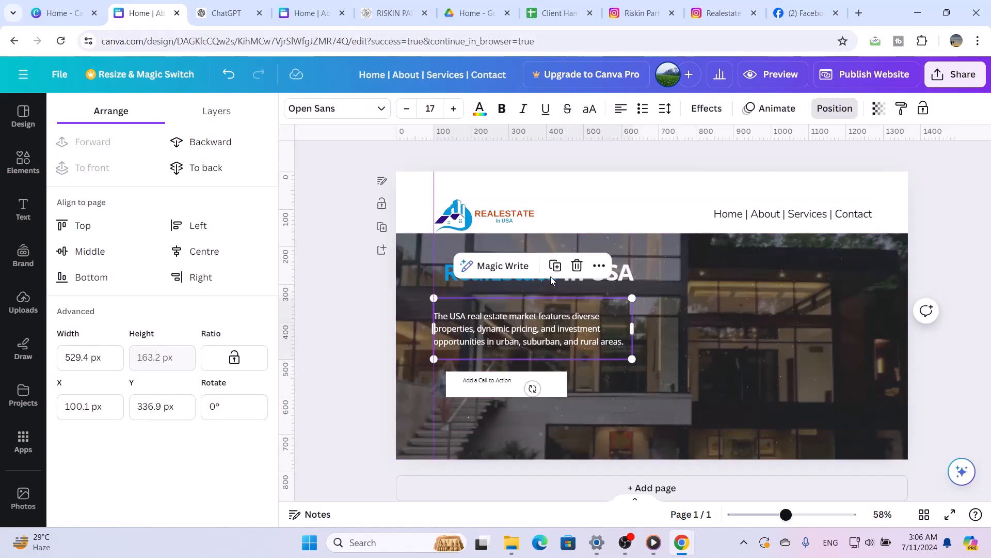
left_click(544, 281)
left_click_drag(544, 281, 534, 286)
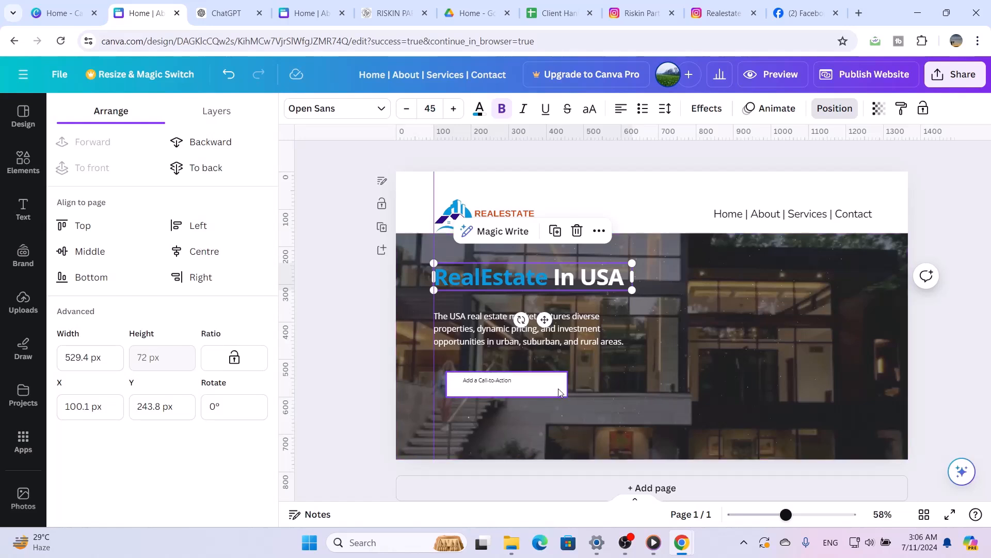
left_click_drag(559, 391, 545, 391)
Set the "Add a Call-to-Action" text to size 17 and widen its text box to about 214 px so it fits on one line
left_click(494, 384)
double_click(495, 381)
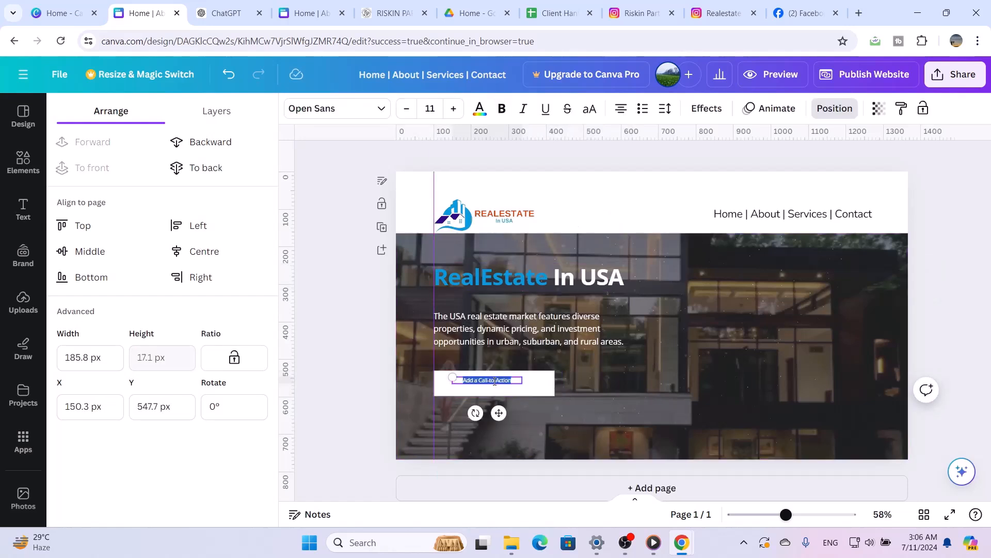
left_click(453, 109)
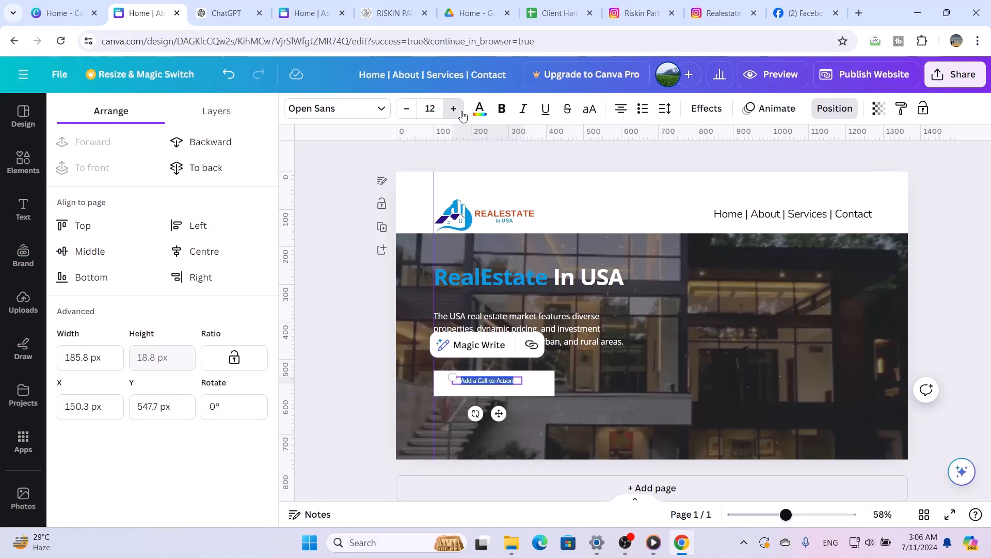
left_click(454, 108)
left_click(454, 109)
left_click(453, 108)
left_click(453, 109)
left_click(454, 108)
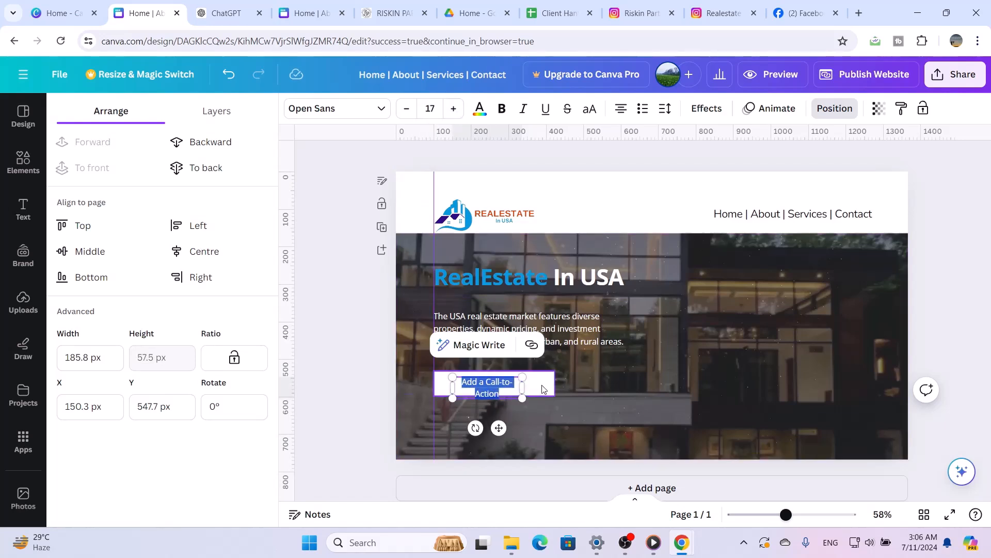
left_click_drag(527, 387, 540, 383)
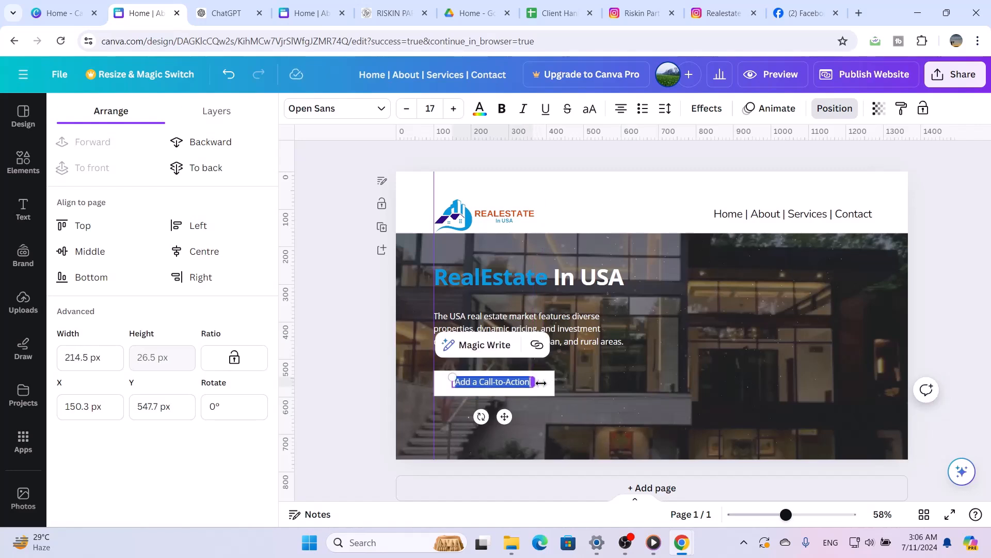
Replace the button text with "Contact Now" and set its font size to 25
type("Contact")
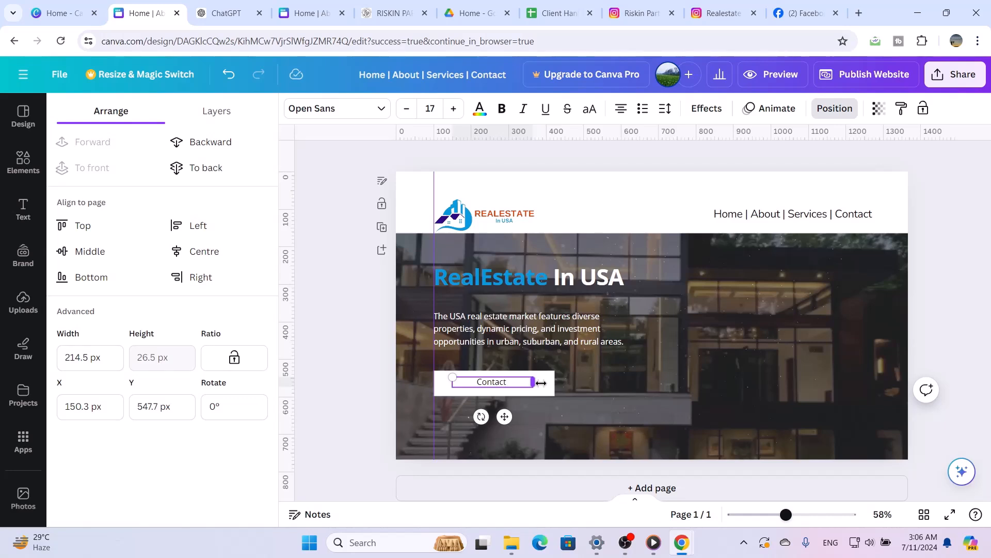
type(" Now")
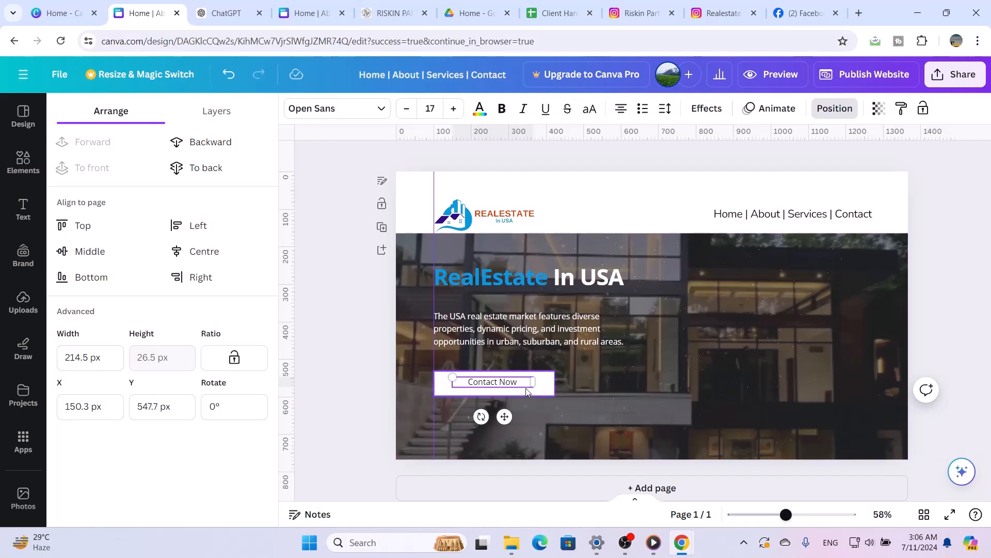
left_click(456, 108)
left_click(456, 108)
left_click(456, 108)
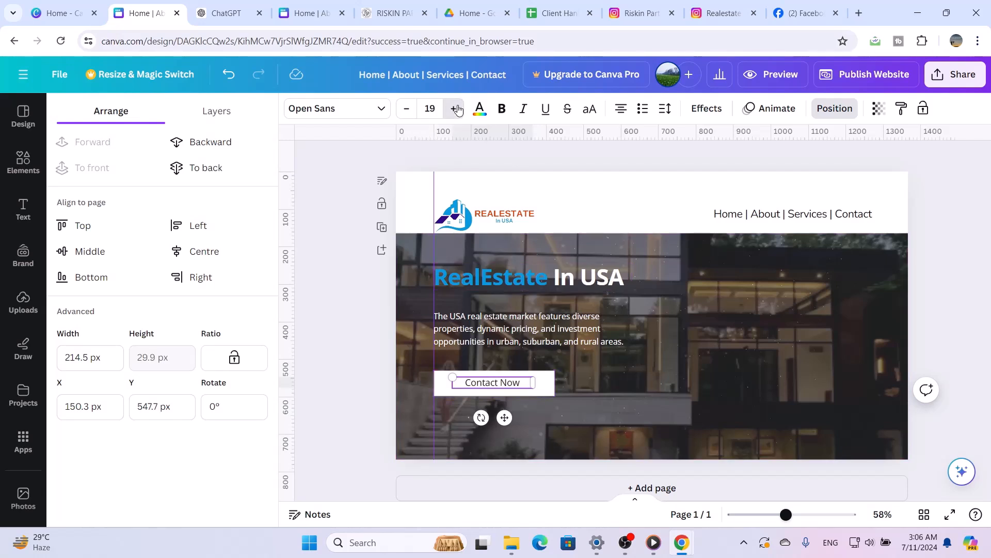
left_click(456, 108)
left_click(457, 108)
left_click(457, 109)
left_click(457, 109)
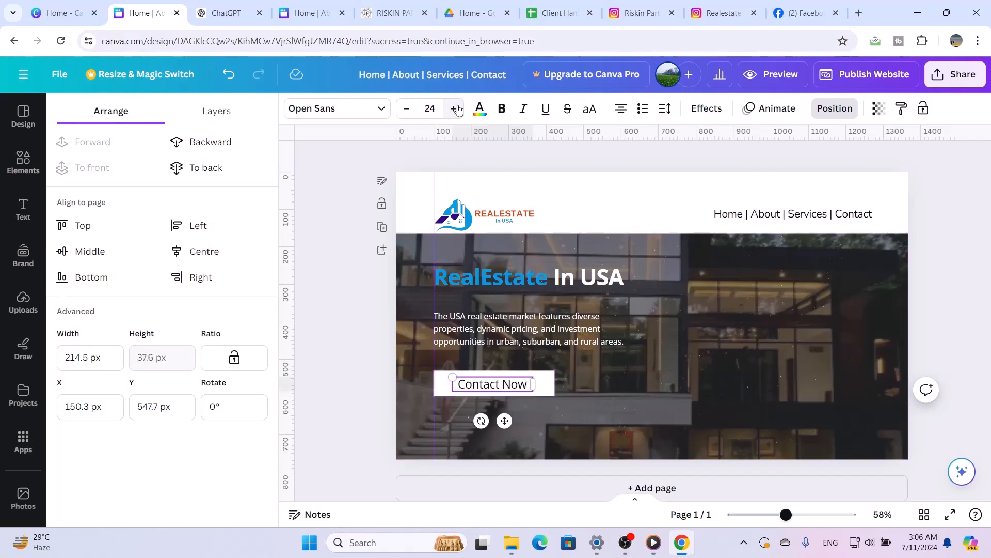
left_click(457, 109)
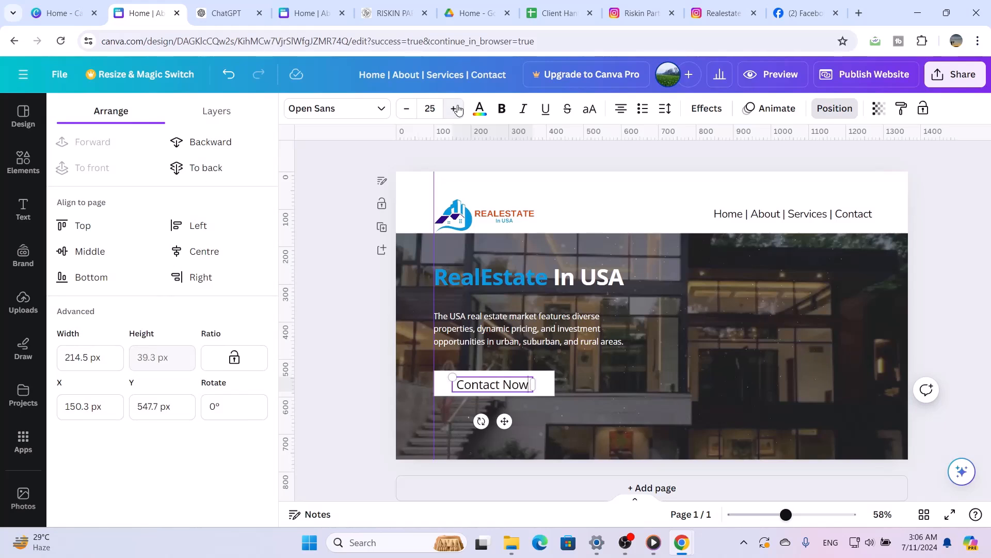
Make the "Contact Now" button text bold
left_click(503, 112)
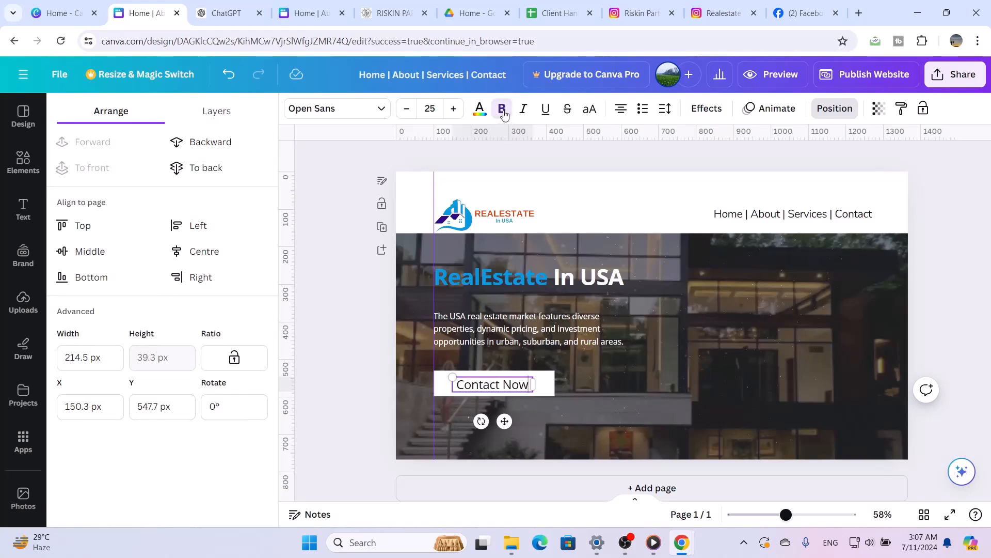
left_click(621, 415)
left_click(518, 384)
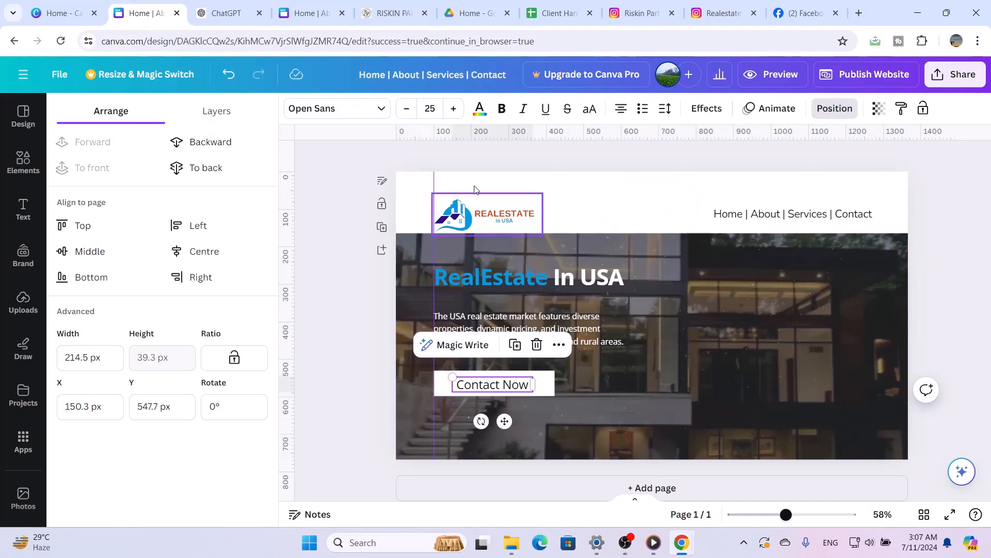
left_click(501, 110)
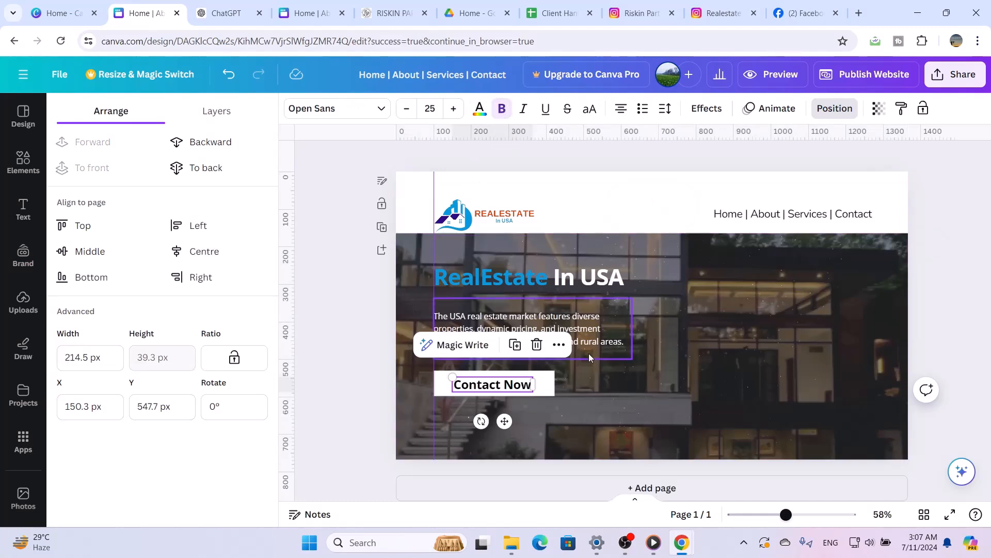
Undo the accidental last change and lock the full-width hero image in place
left_click_drag(623, 413, 566, 392)
key("ctrl+z")
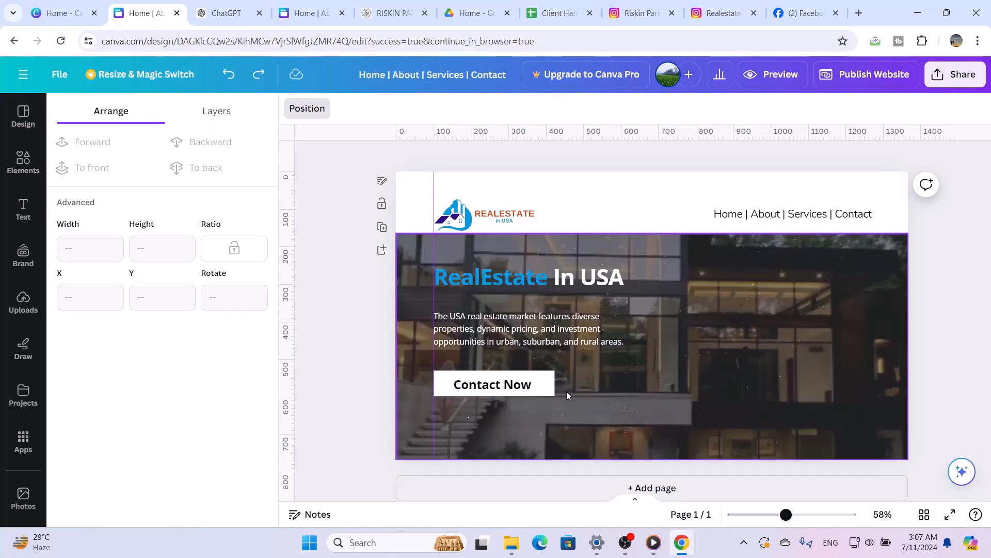
left_click(633, 413)
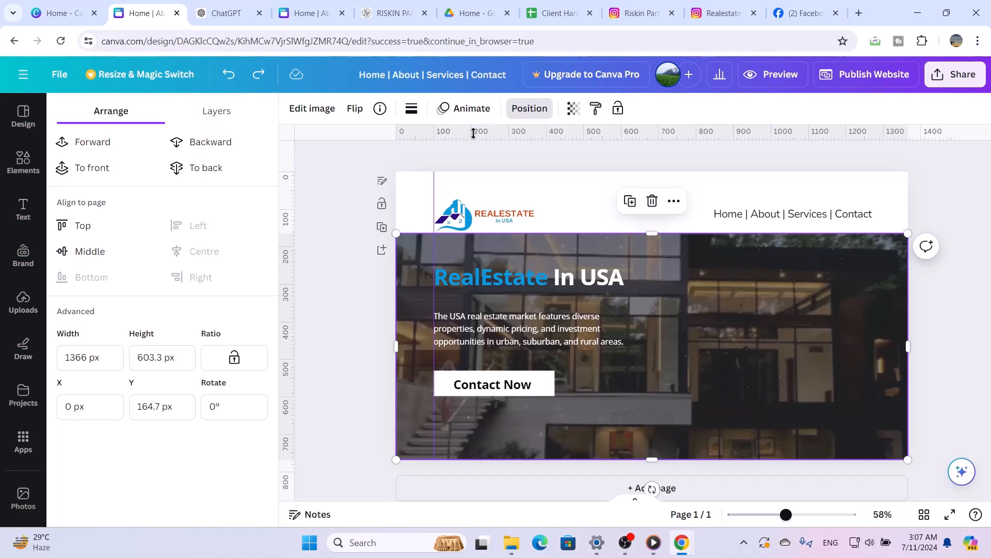
left_click(618, 109)
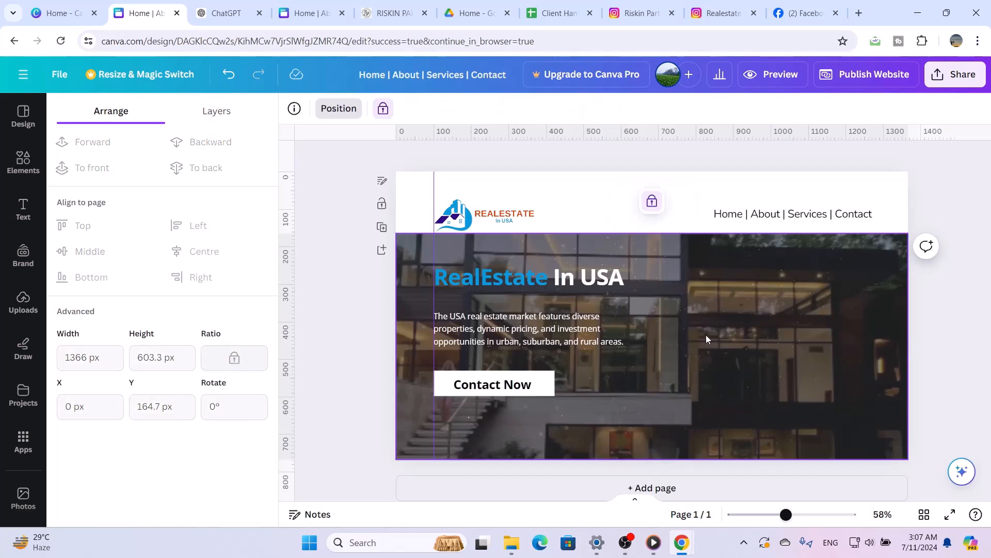
Set the font size of the "Contact Now" text to 20
left_click(547, 385)
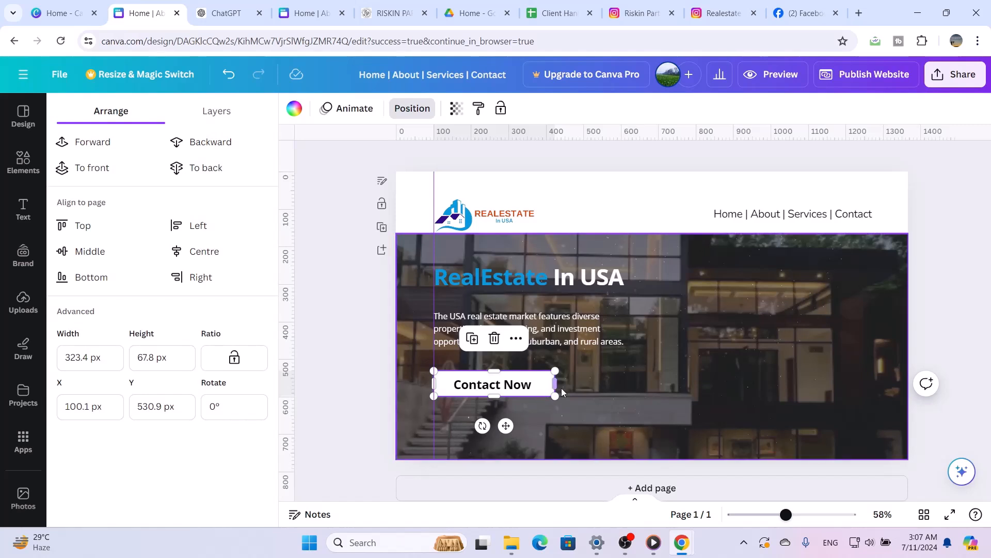
left_click(519, 389)
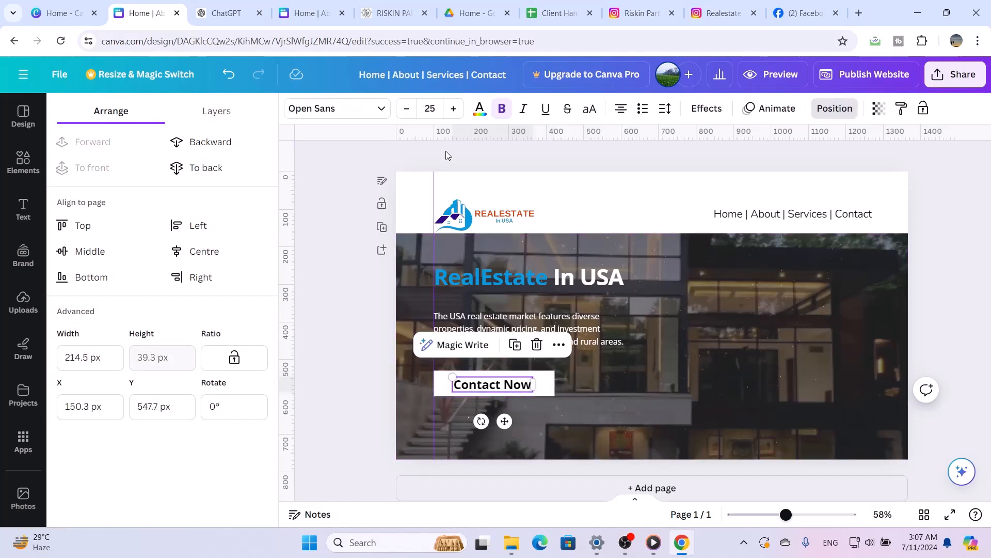
left_click(429, 109)
type("20")
key("Return")
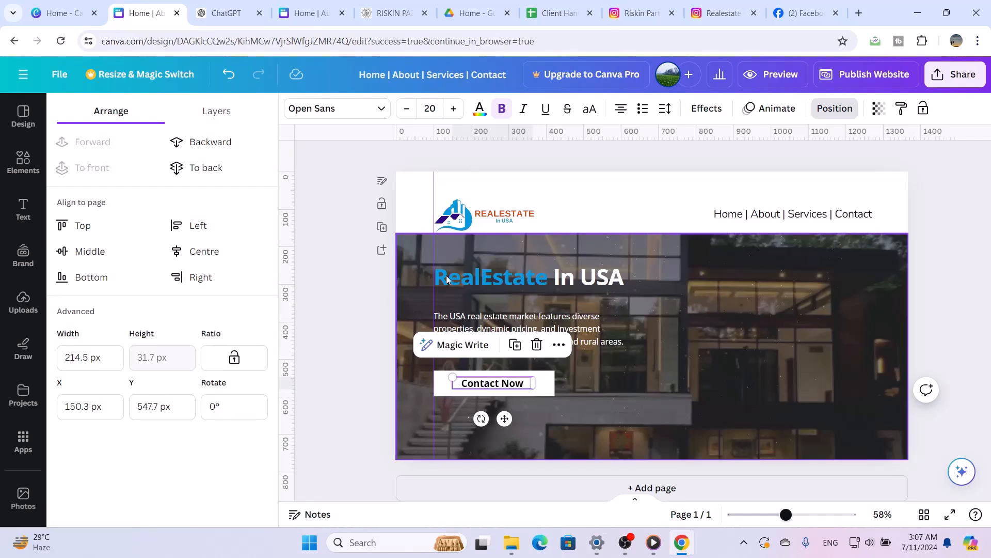
Narrow the white button box to about 265 px wide and centre the "Contact Now" text within it
left_click(549, 395)
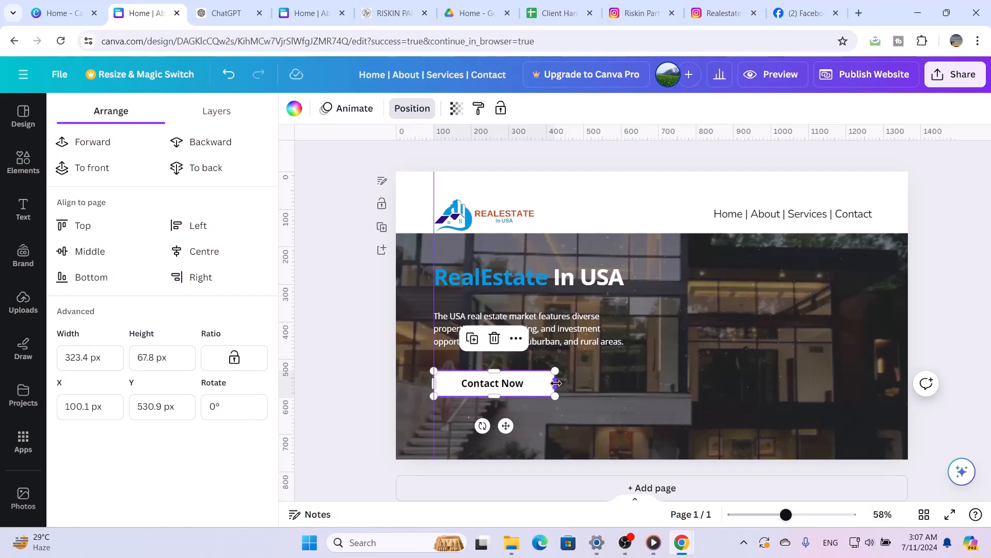
left_click_drag(556, 383, 537, 383)
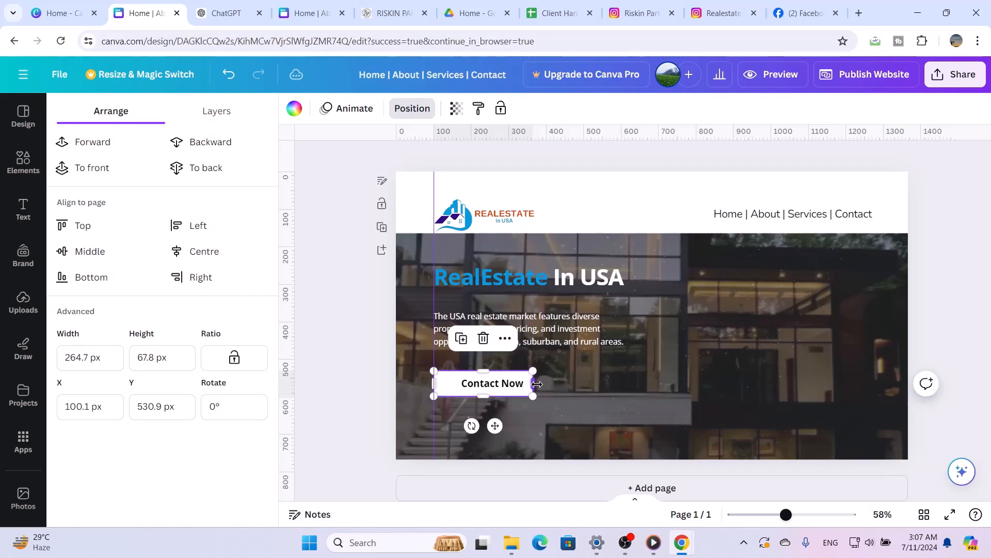
left_click(624, 401)
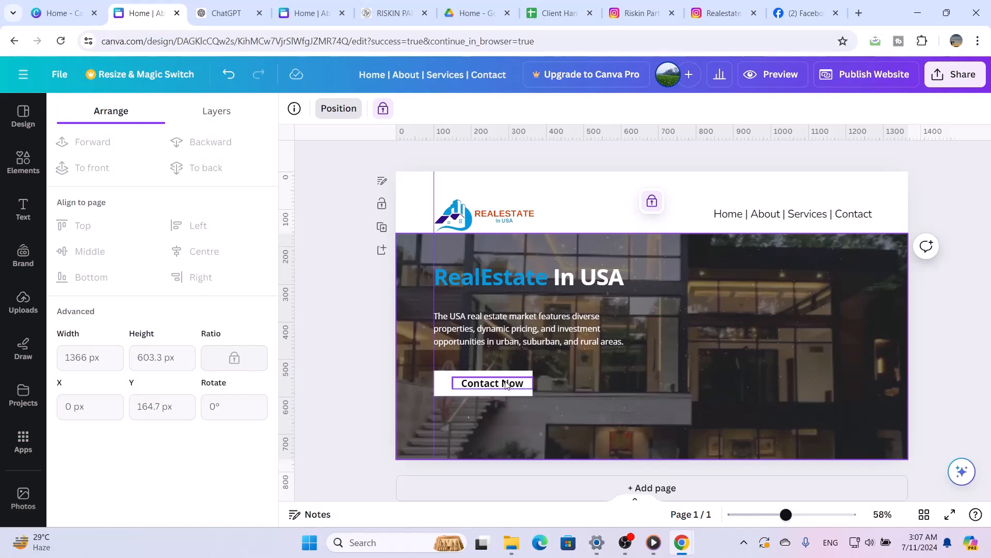
left_click_drag(506, 385, 495, 386)
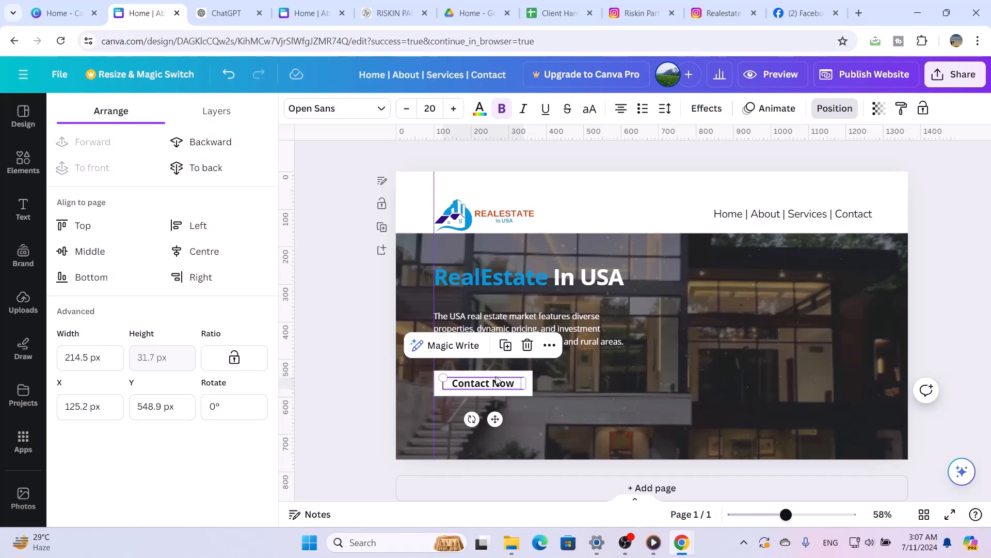
left_click(582, 422)
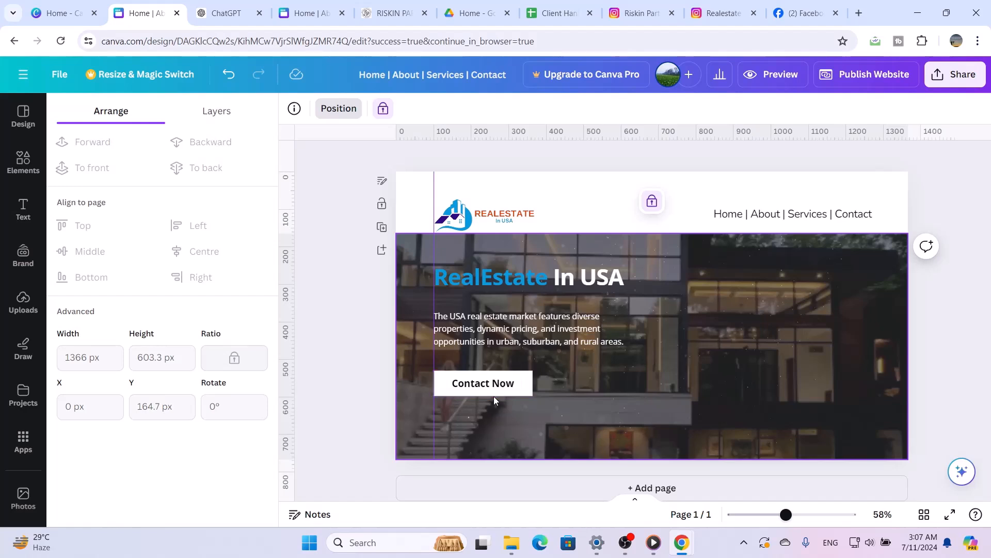
Move the white button box straight down to about Y 570 px, further below the description
left_click(513, 376)
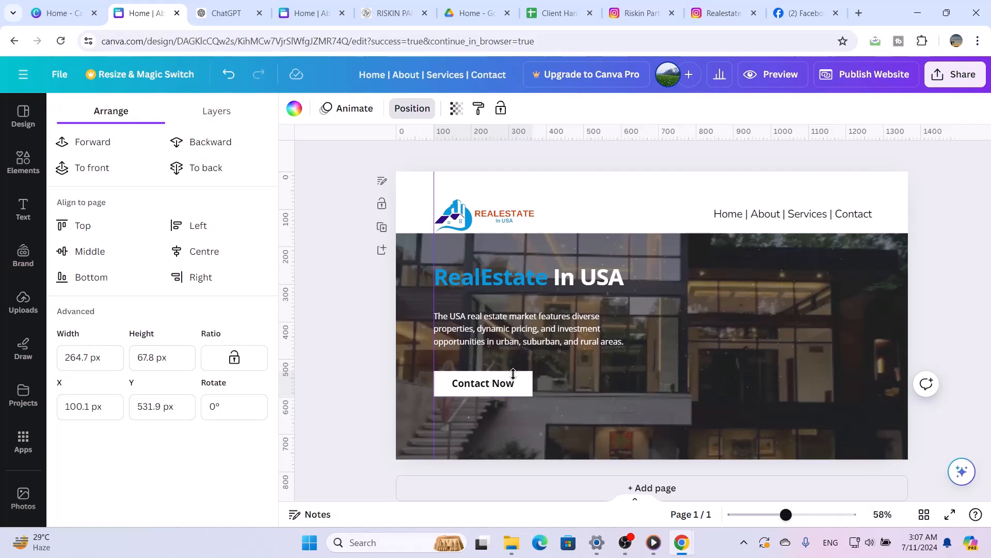
key("Down")
key("Down")
key("Down")
key("Down")
key("Down")
key("Down")
key("Down")
key("Down")
key("Down")
key("Down")
key("Down")
key("Down")
key("Down")
key("Down")
key("Down")
key("Down")
key("Down")
key("Down")
key("Down")
key("Down")
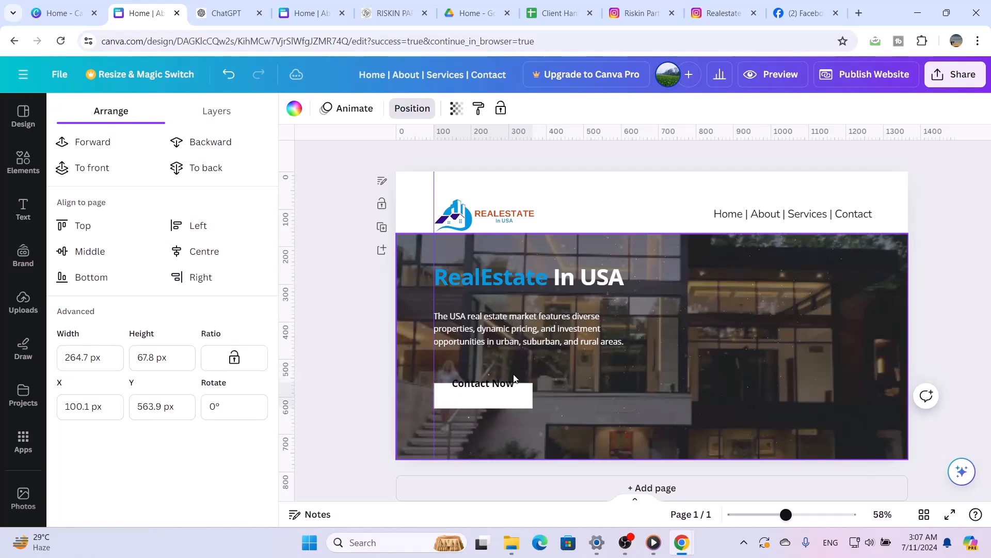
key("Down")
key("Down")
key("Down")
key("Down")
key("Down")
key("Down")
key("Down")
key("Up")
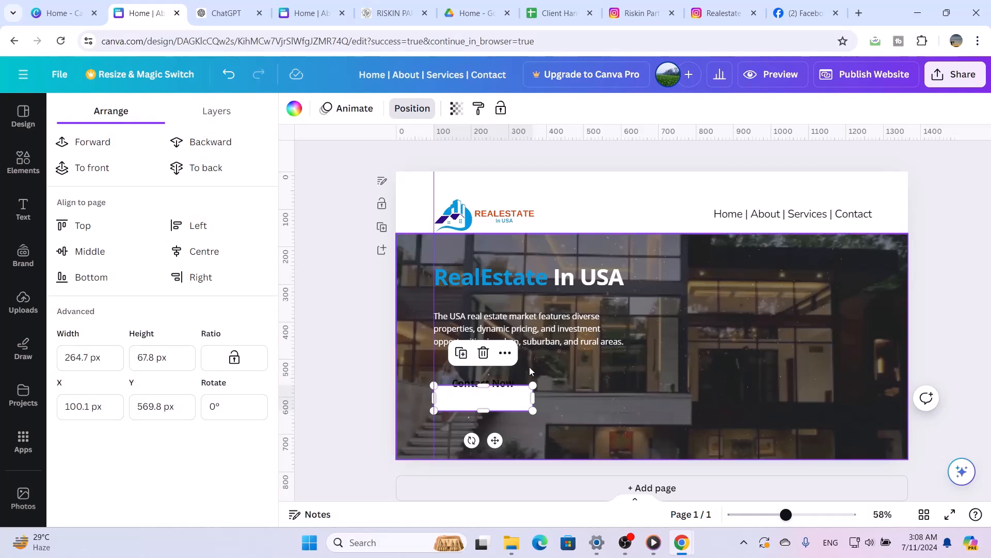
Move the "Contact Now" text down and slightly left to about X 121 px, Y 588 px, centring it inside the white button box
left_click(500, 382)
key("Down")
key("Down")
key("Down")
key("Down")
key("Down")
key("Down")
key("Down")
key("Down")
key("Down")
key("Down")
key("Down")
key("Down")
key("Down")
key("Down")
key("Down")
key("Down")
key("Down")
key("Down")
key("Down")
key("Down")
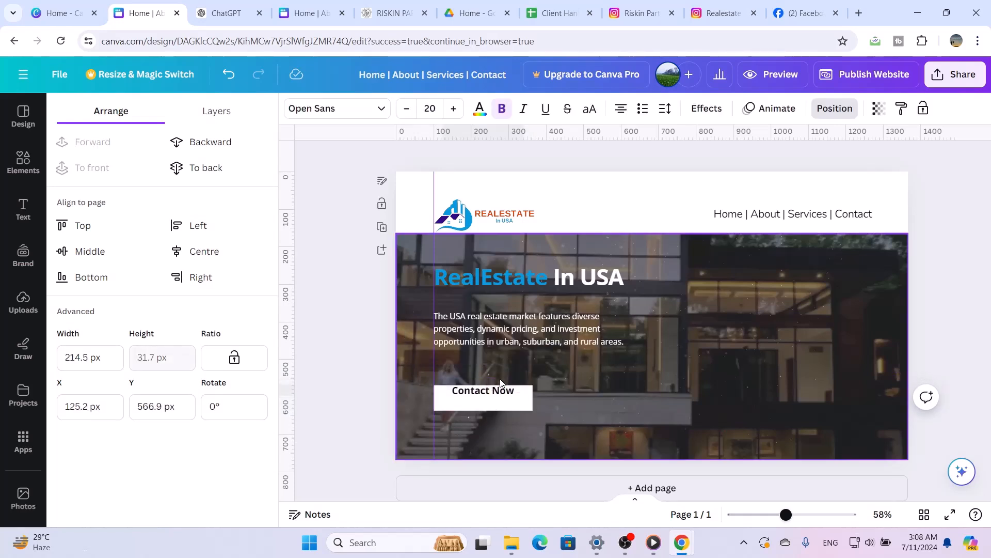
key("Down")
key("Down")
key("Down")
key("Down")
key("Left")
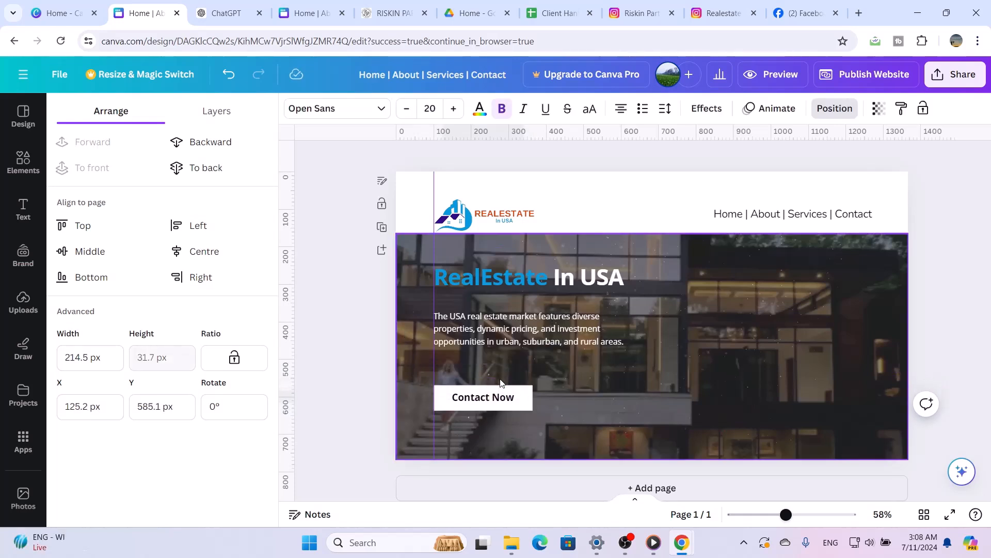
key("Left")
key("Left")
key("Left")
key("Down")
key("Down")
key("Down")
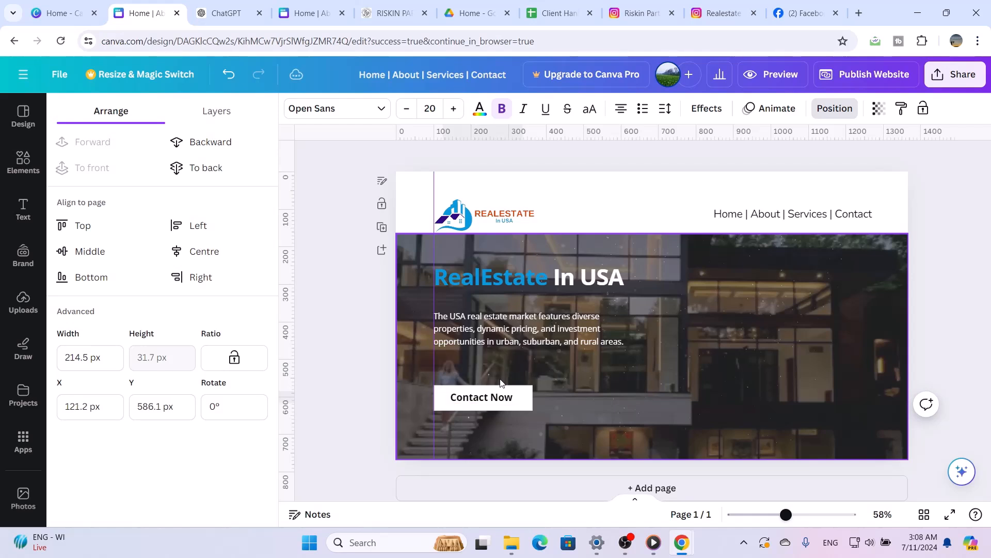
Widen the hero description text box to about 571 px and move it down to about Y 347 px
left_click(499, 336)
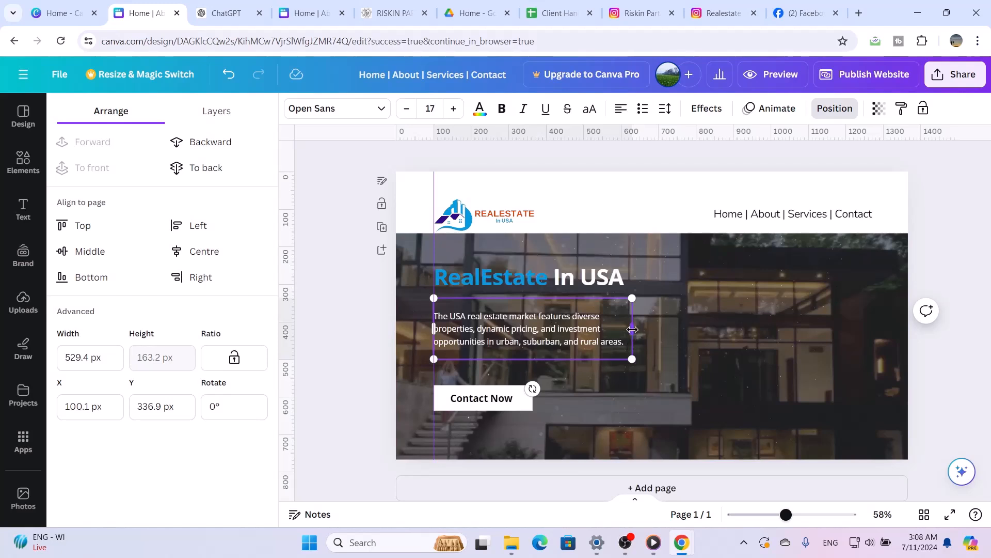
left_click_drag(632, 329, 647, 328)
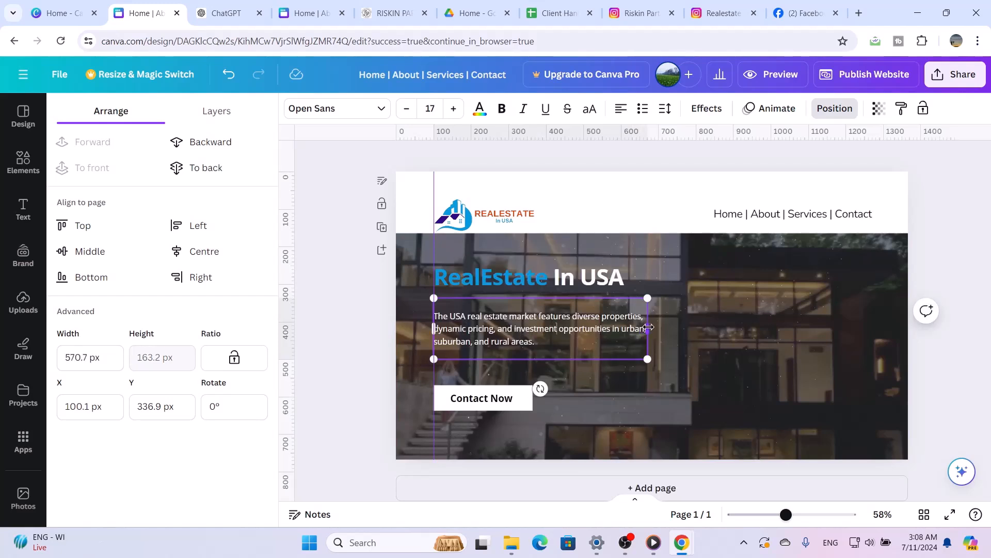
left_click(607, 385)
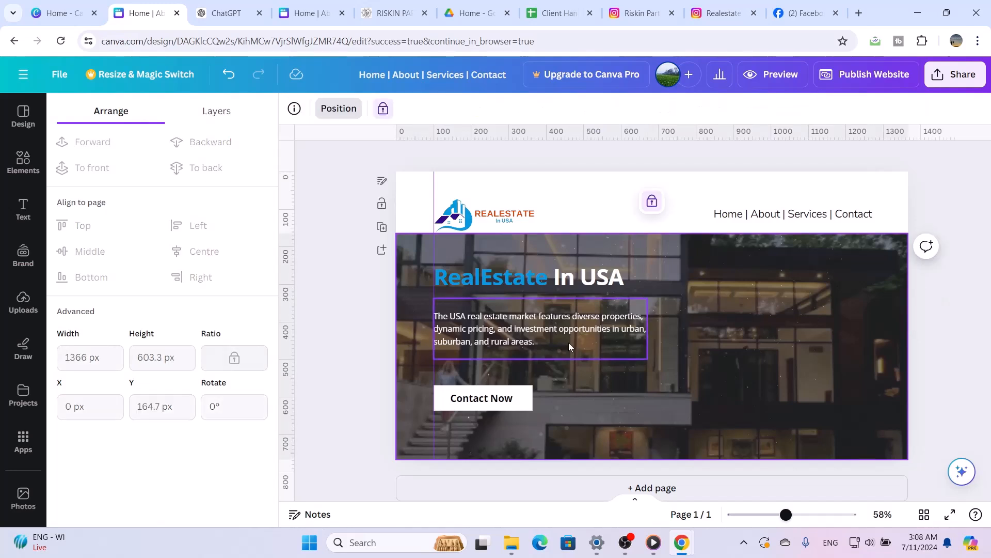
left_click_drag(568, 342, 569, 346)
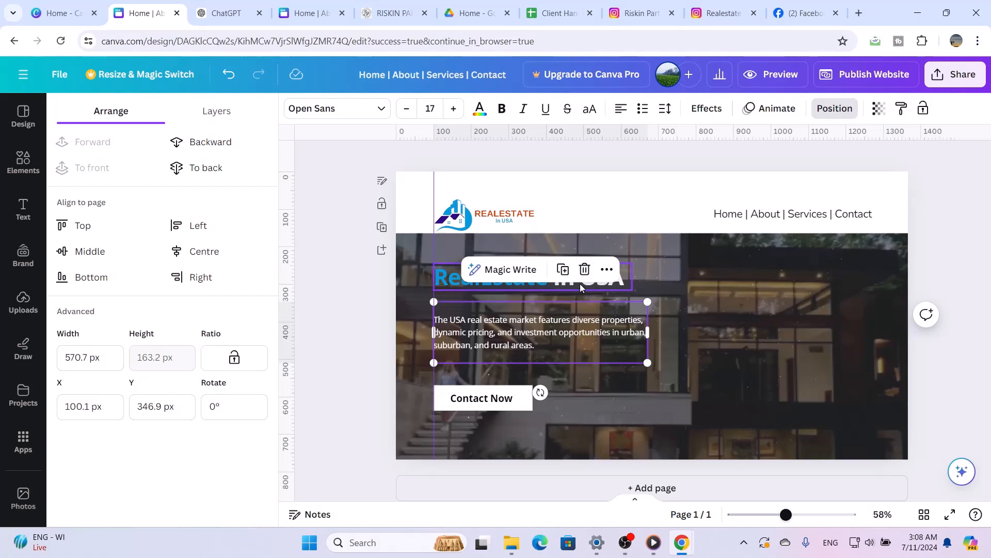
scroll(580, 285, "down", 1)
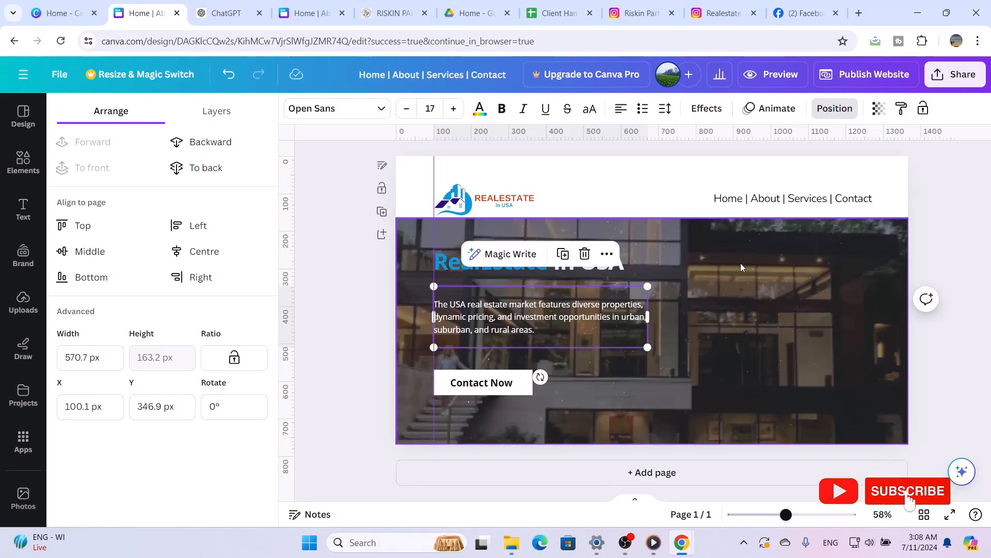
Shift the "RealEstate In USA" heading slightly to about X 96 px, Y 248 px
left_click(752, 272)
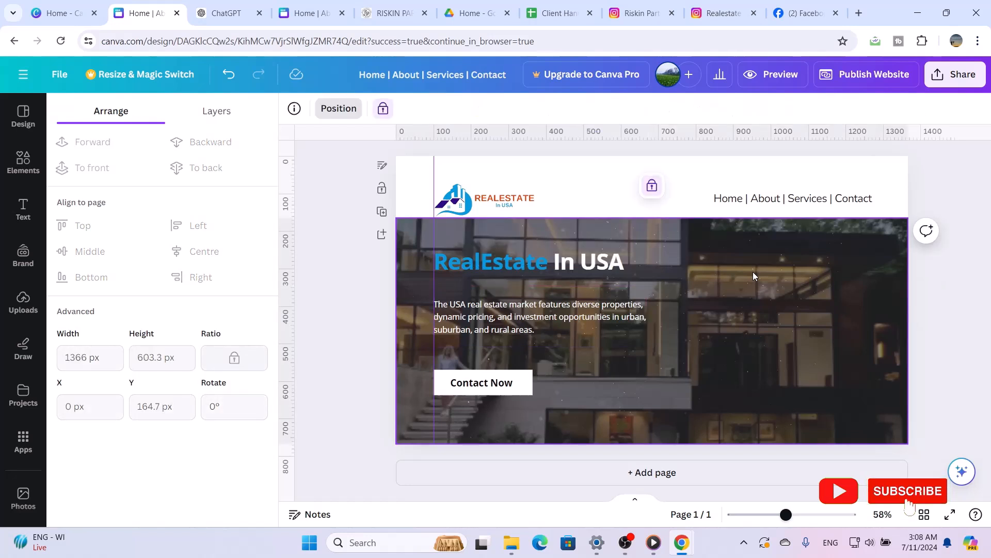
left_click(598, 271)
left_click_drag(598, 267, 597, 268)
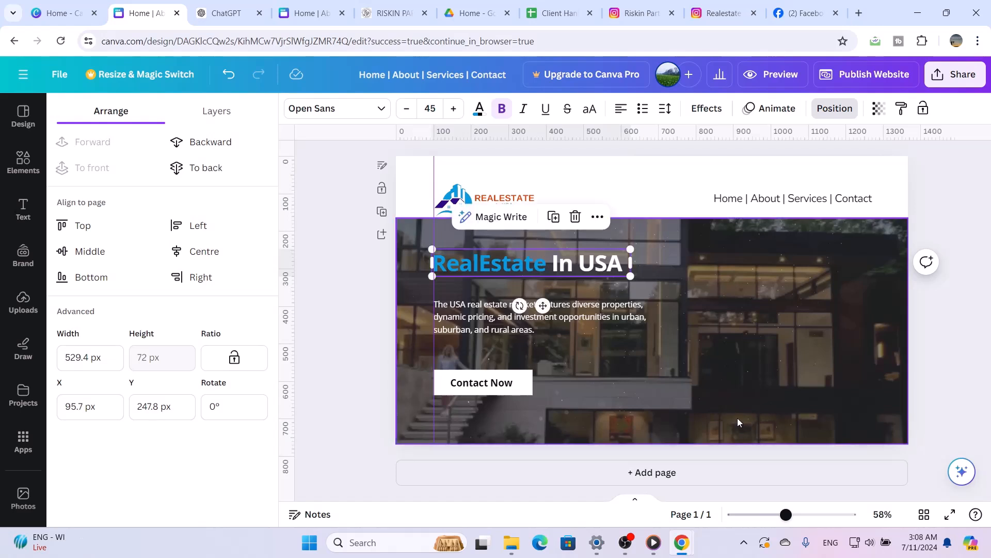
Add a second page and apply the website layout with title and description on the left and a full-height image on the right
left_click(642, 473)
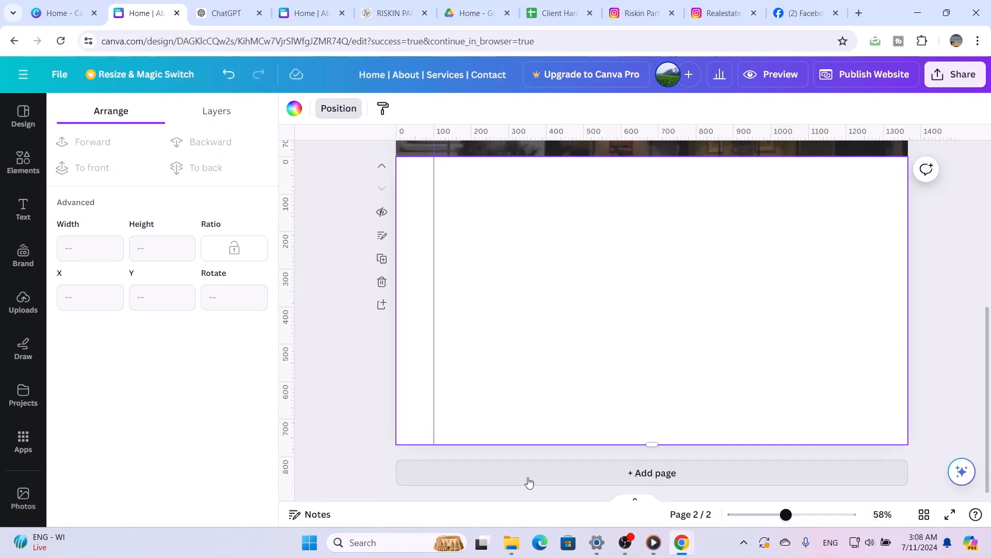
left_click(18, 129)
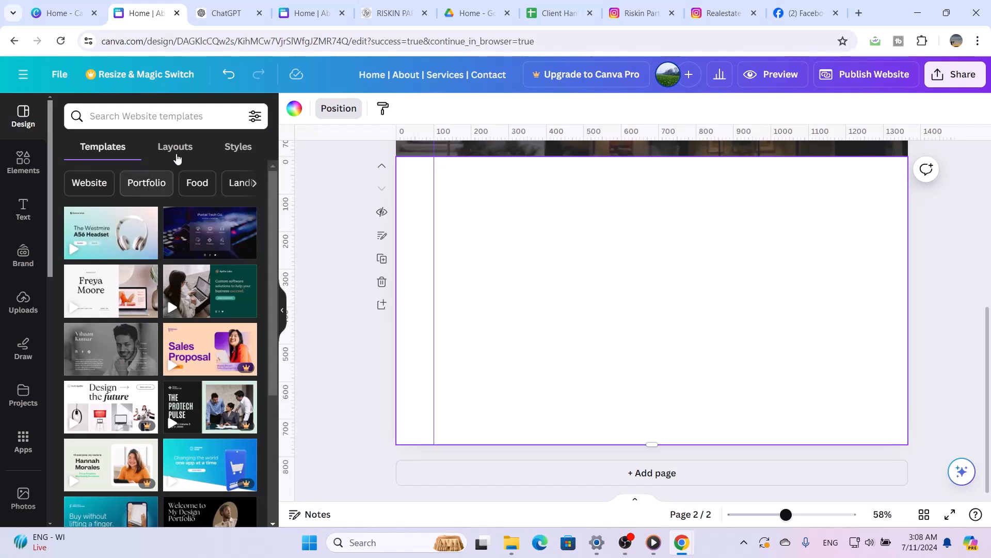
left_click(176, 150)
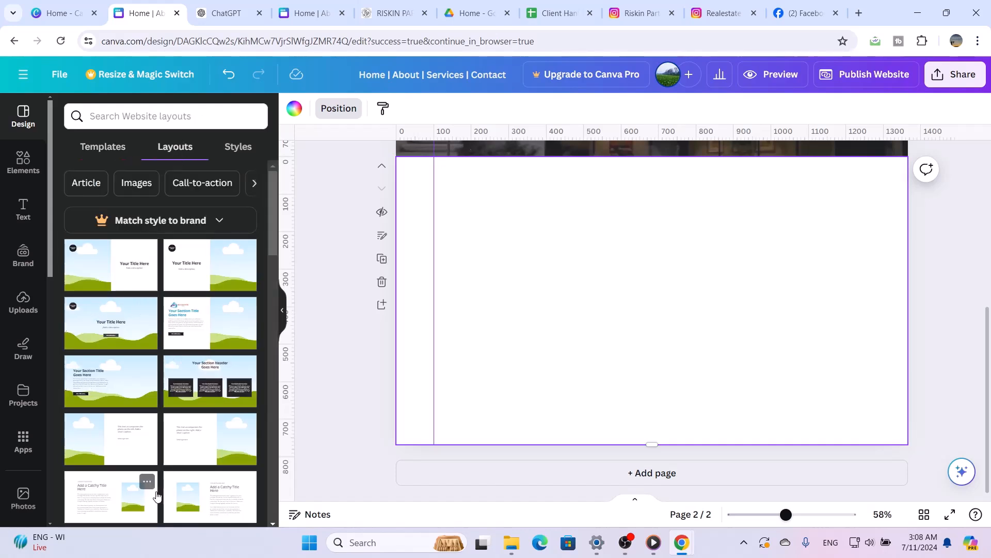
scroll(157, 498, "down", 2)
scroll(158, 497, "up", 2)
scroll(157, 497, "up", 1)
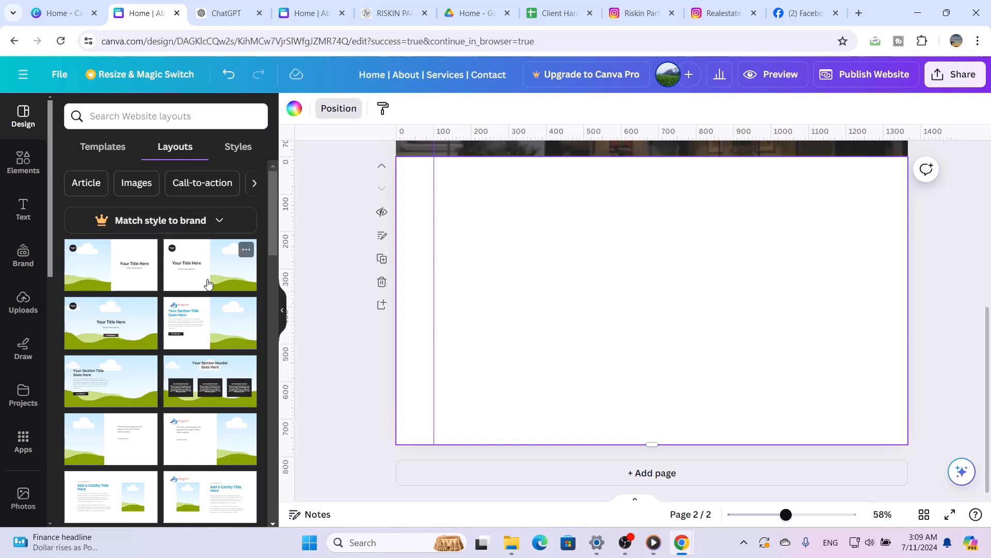
left_click(208, 283)
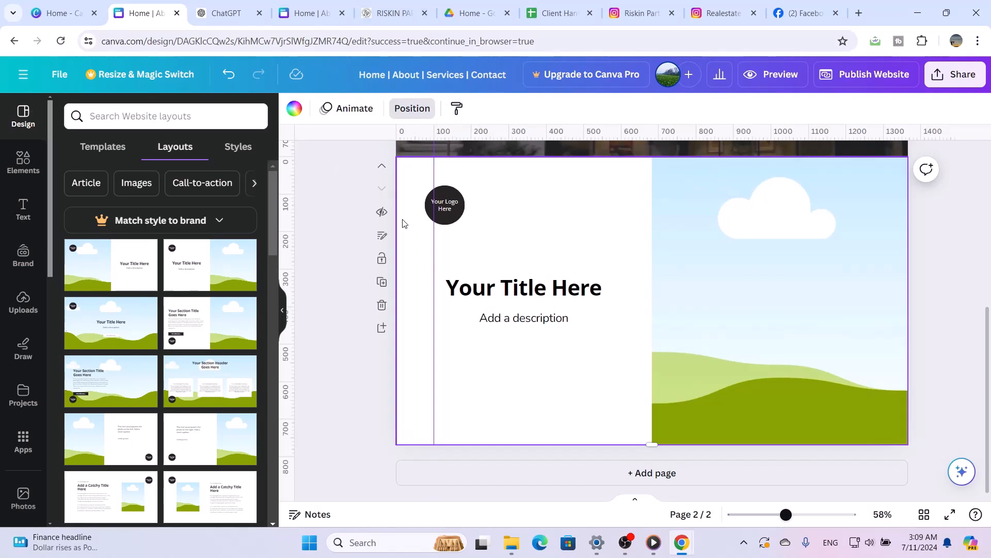
Ungroup the title and description placeholders on the second page
left_click(538, 289)
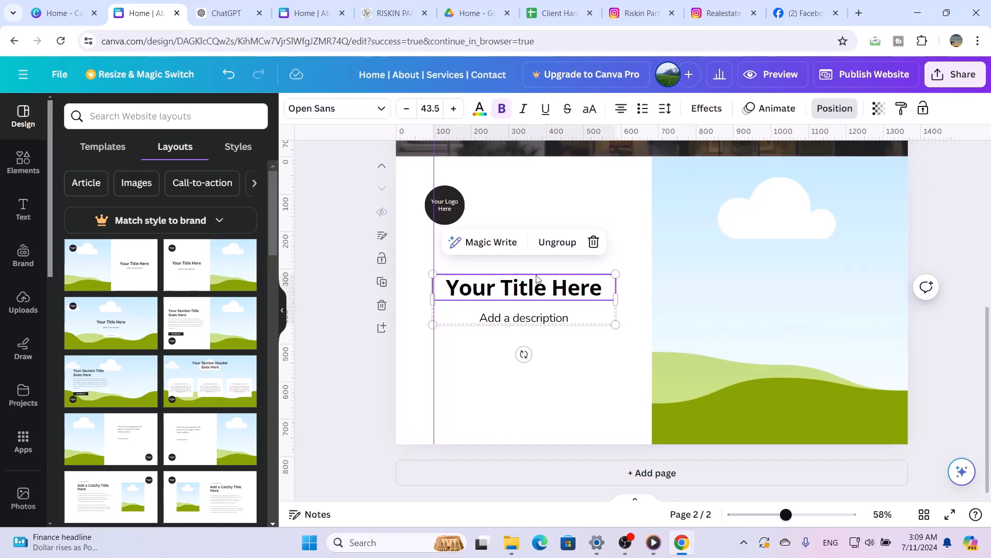
left_click(568, 241)
left_click(565, 195)
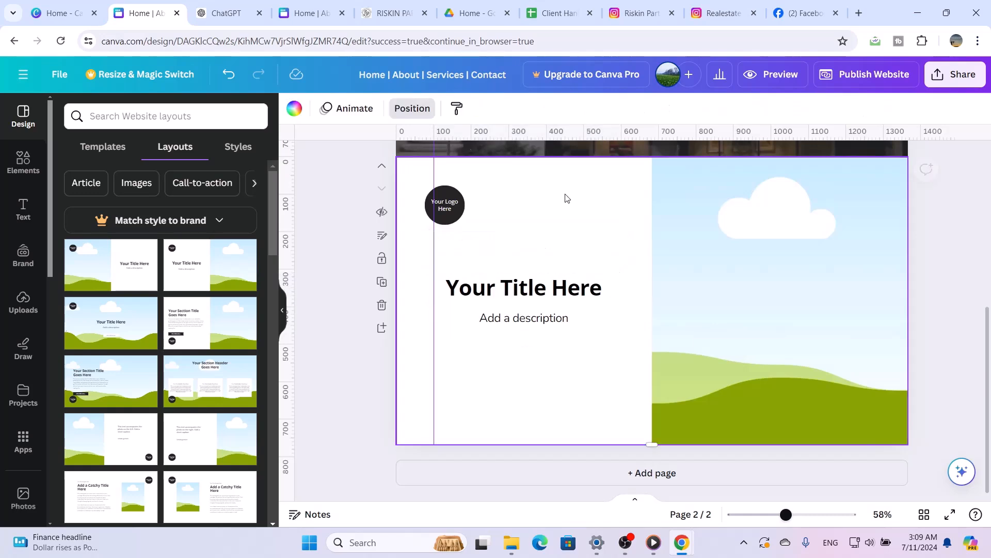
Compare the font and size of the second page's title with the hero heading and the navigation text
left_click(520, 289)
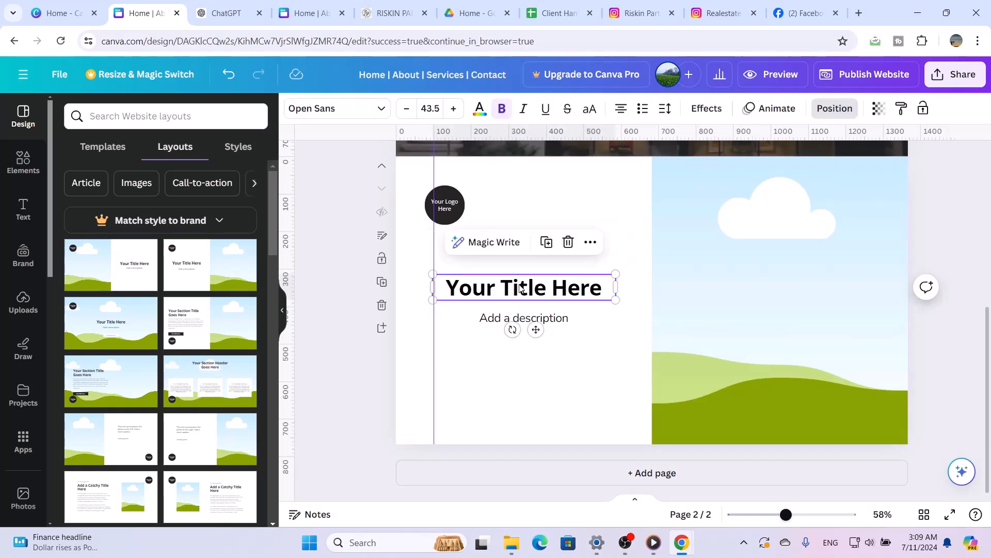
scroll(560, 227, "up", 5)
left_click(560, 230)
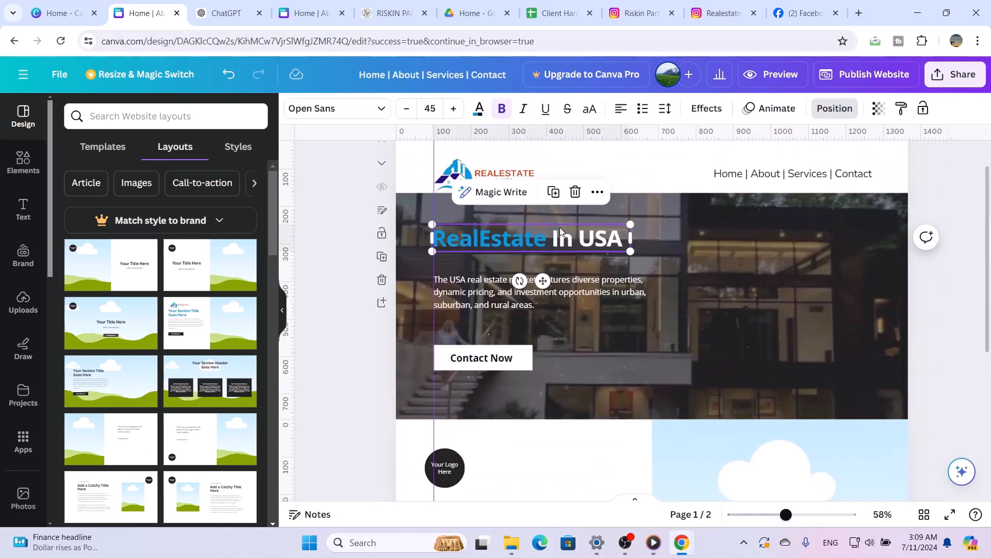
left_click(809, 174)
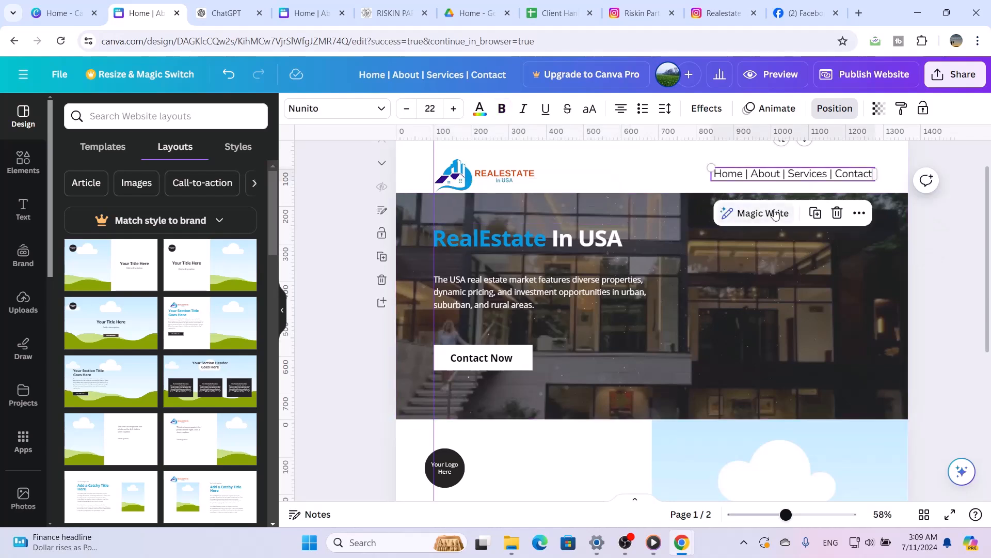
left_click(598, 244)
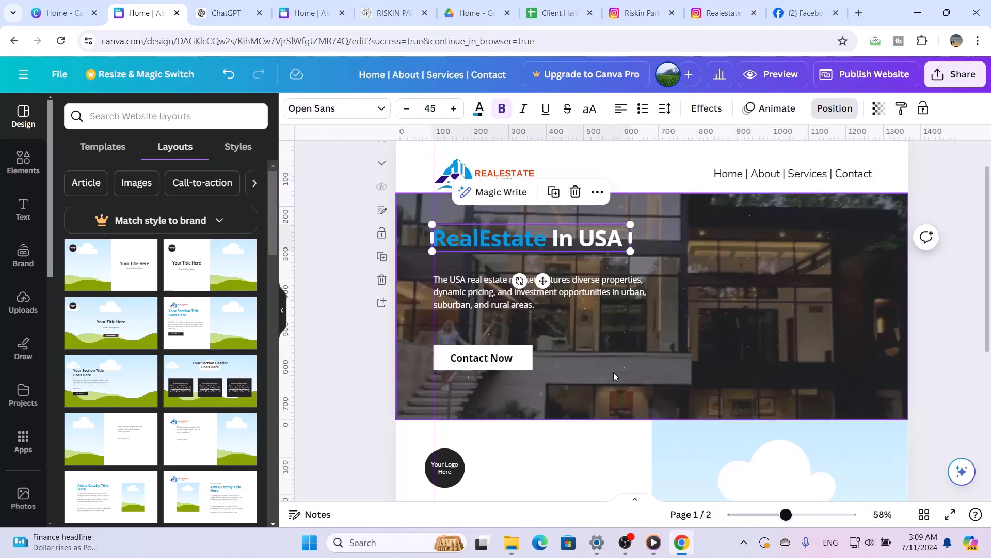
scroll(613, 372, "down", 3)
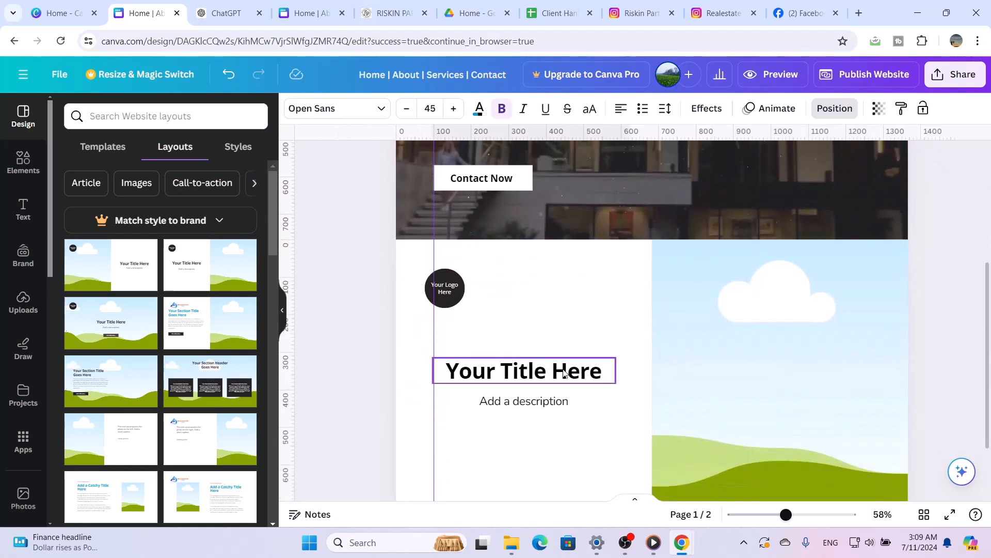
Delete the round logo placeholder on the second page and move the title up into the space at the vertical guide
left_click(564, 373)
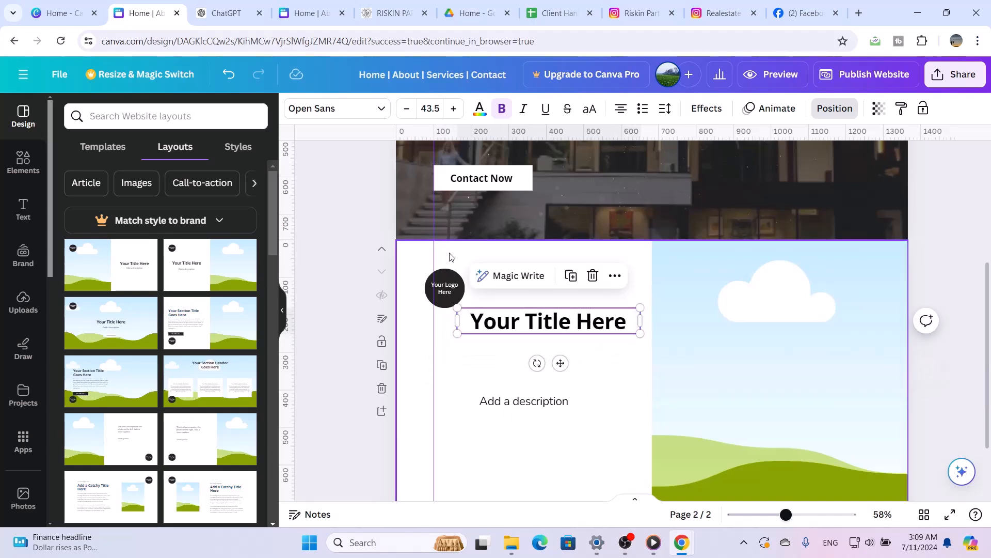
left_click(445, 287)
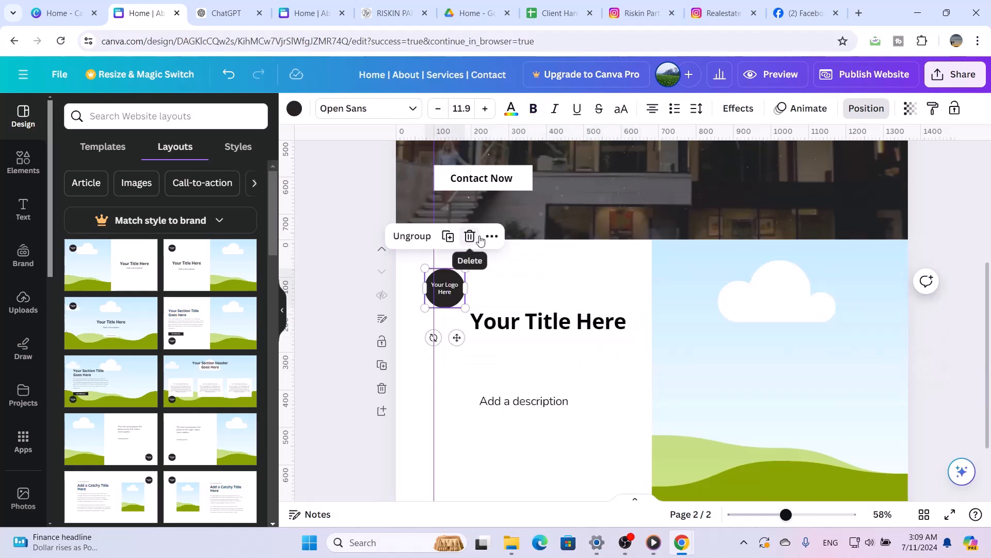
left_click(479, 238)
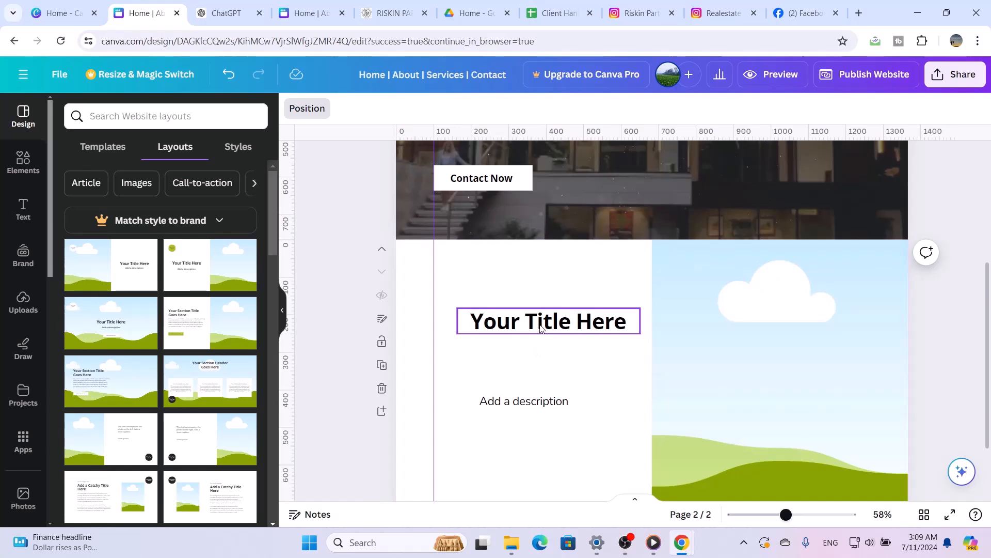
left_click_drag(540, 327, 515, 283)
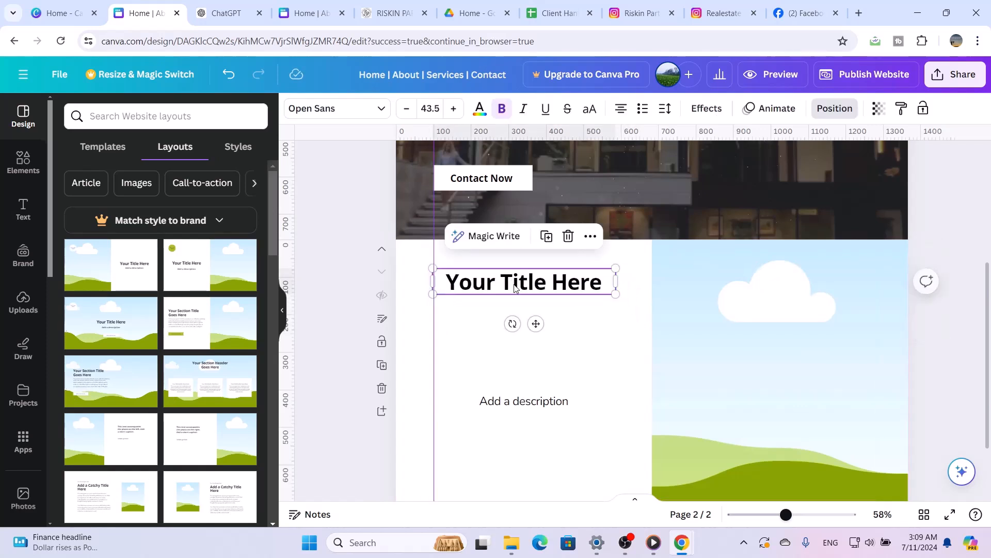
Replace the second page's title with "RealEstate In" and "United States" on two lines, and move it slightly down above the description
double_click(515, 284)
triple_click(515, 284)
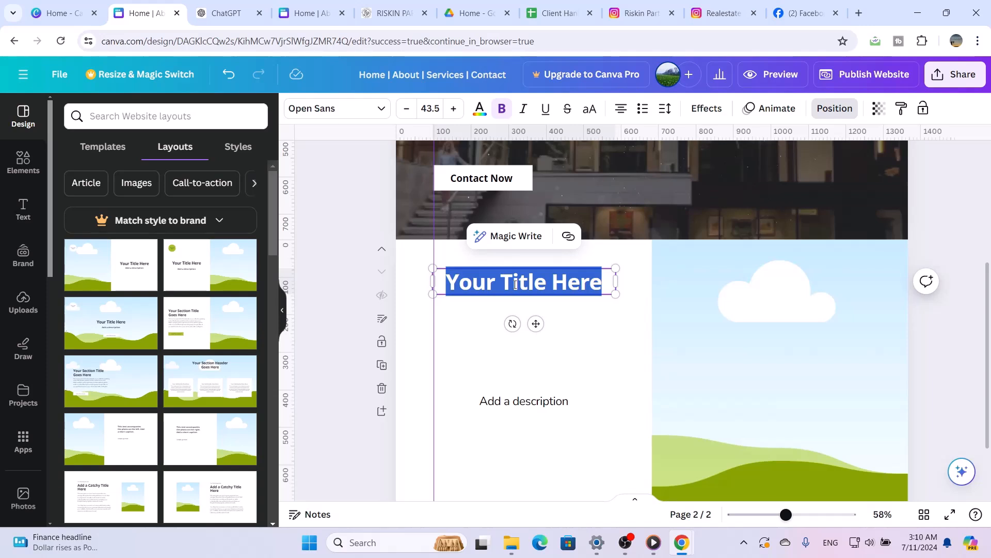
type("Real")
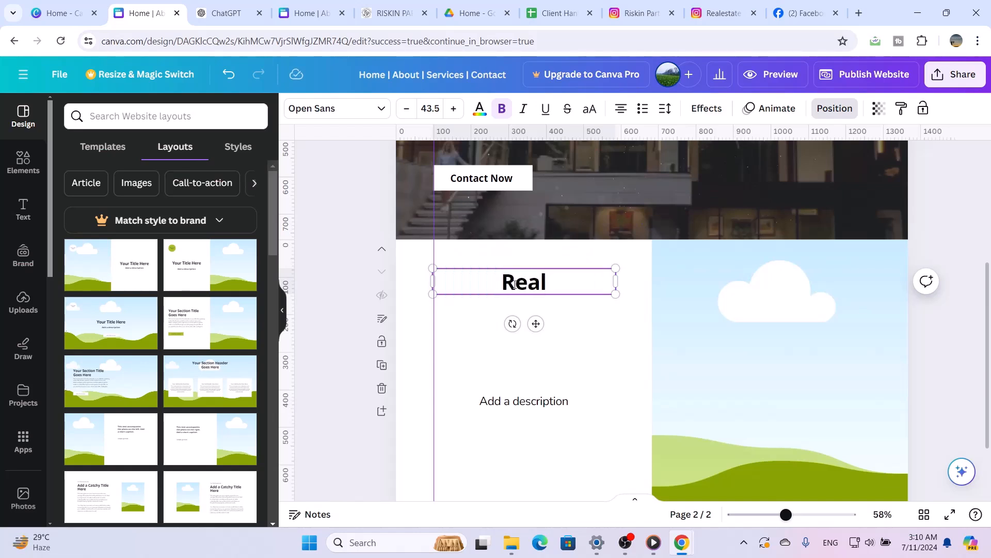
type("Estate")
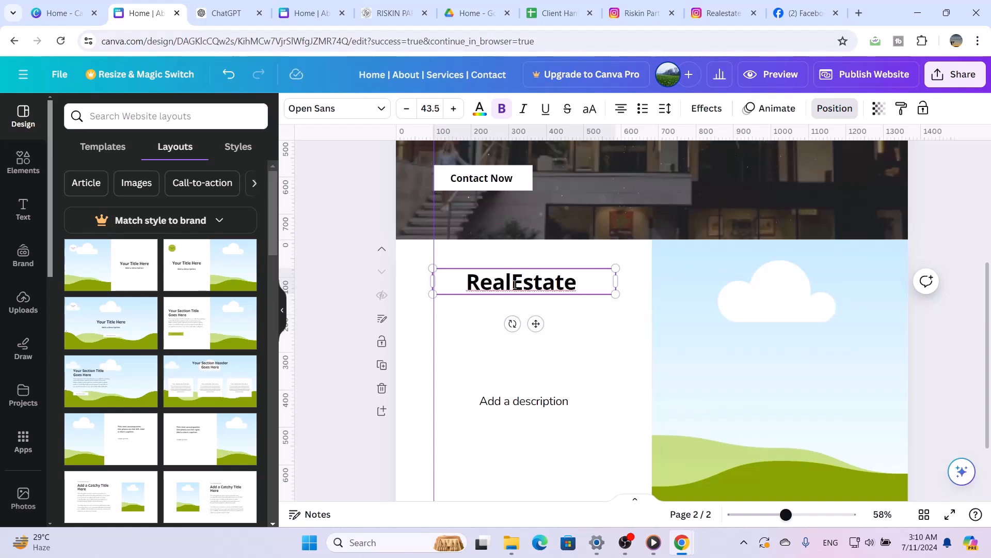
type(" In")
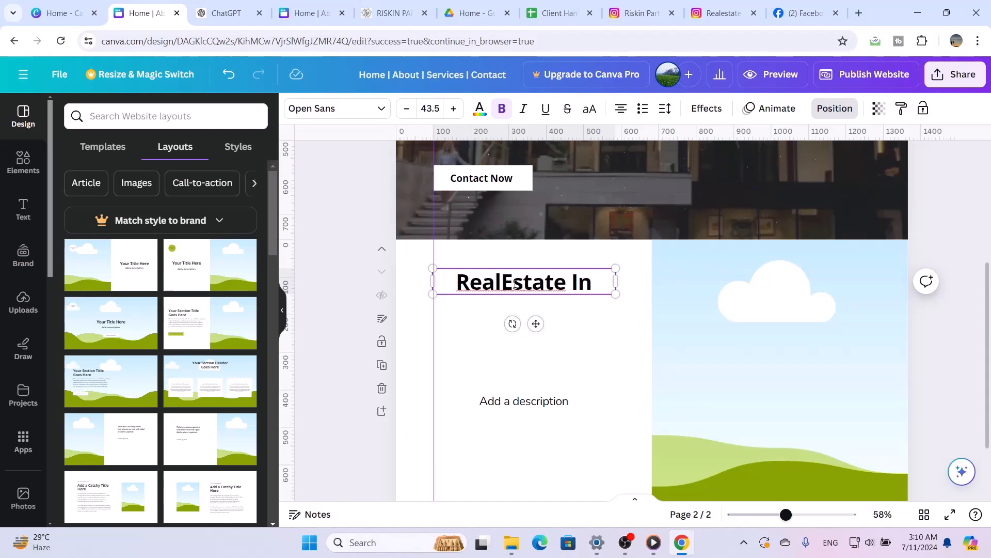
key("Return")
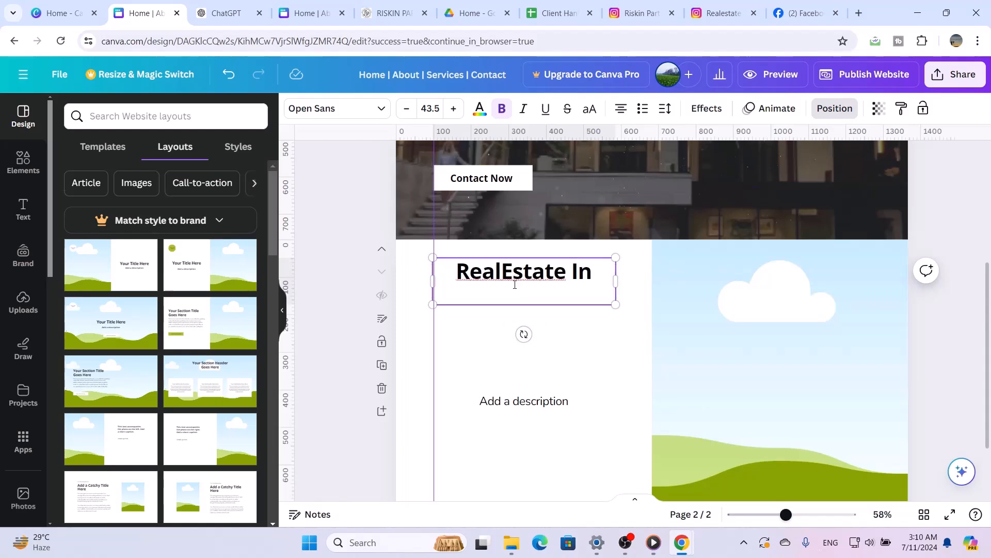
type("United ")
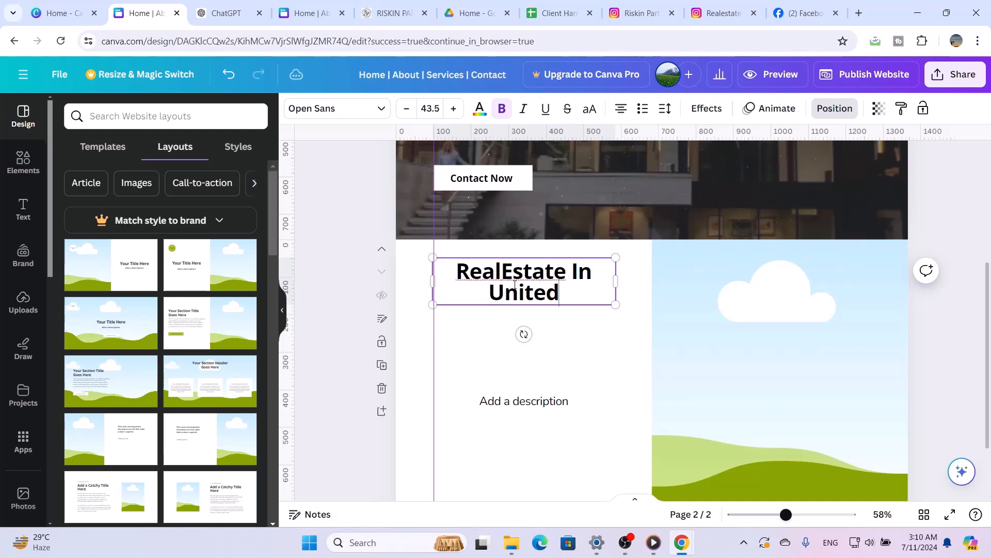
type("Sta")
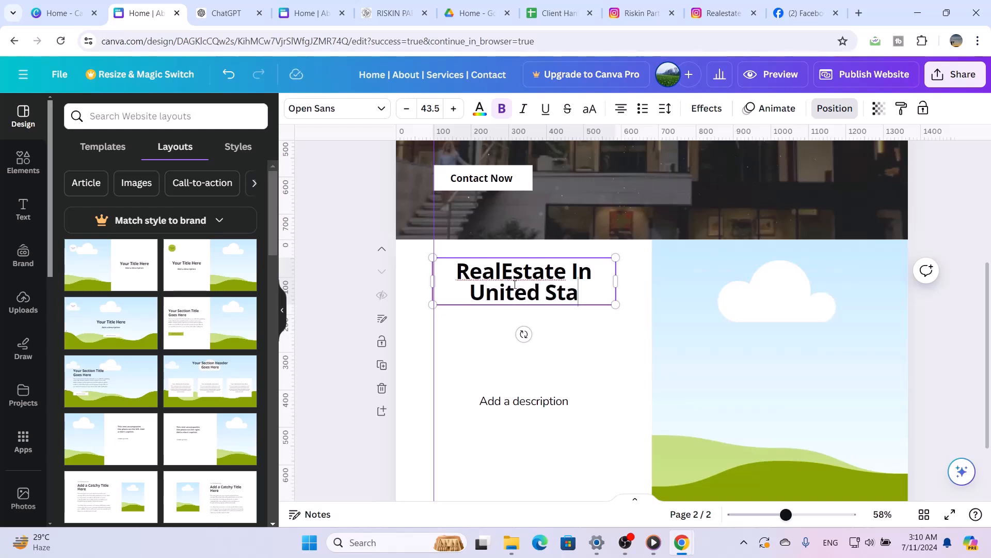
type("tes")
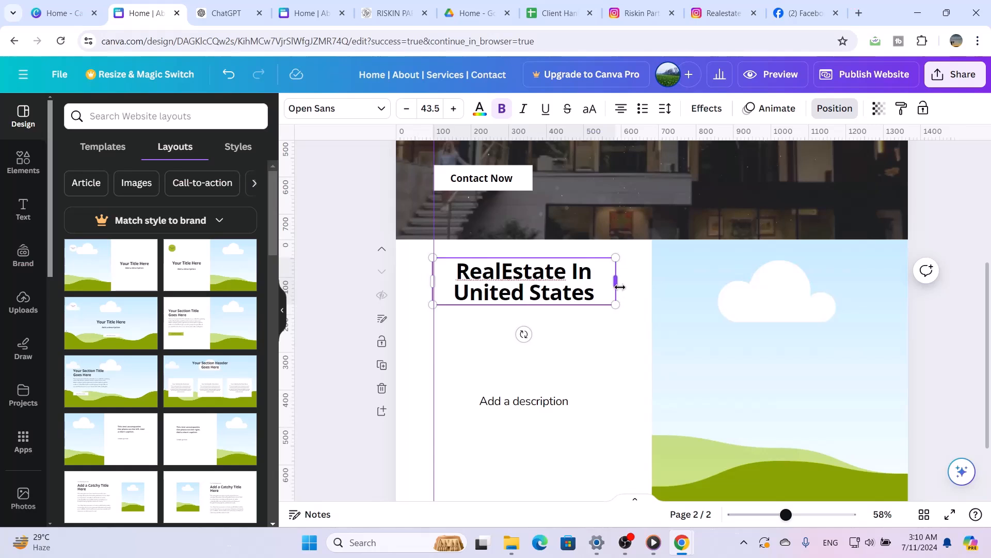
left_click(564, 364)
left_click_drag(547, 296, 543, 321)
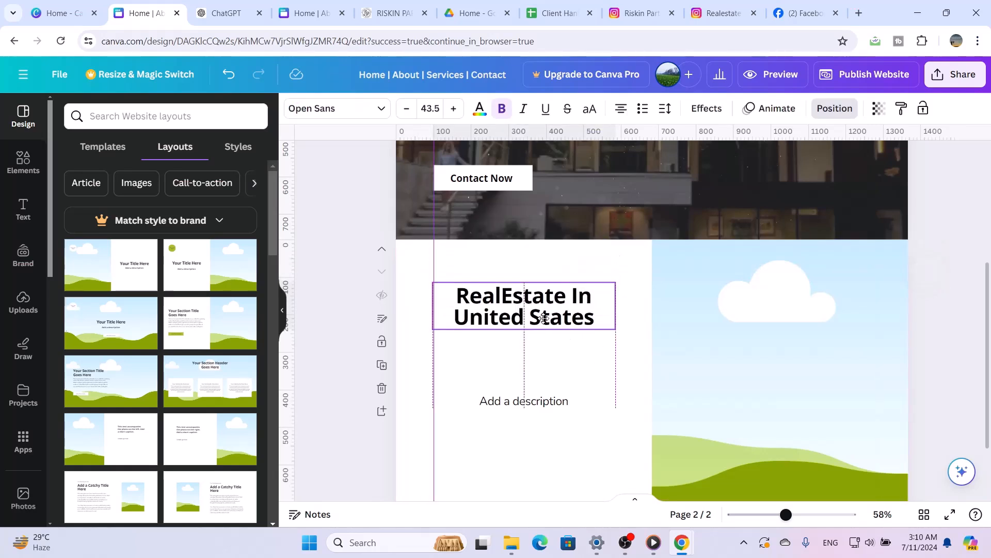
Narrow the second page's title box to fit its text and shift the title slightly down to align with the vertical guide
left_click_drag(611, 305, 575, 301)
left_click(539, 355)
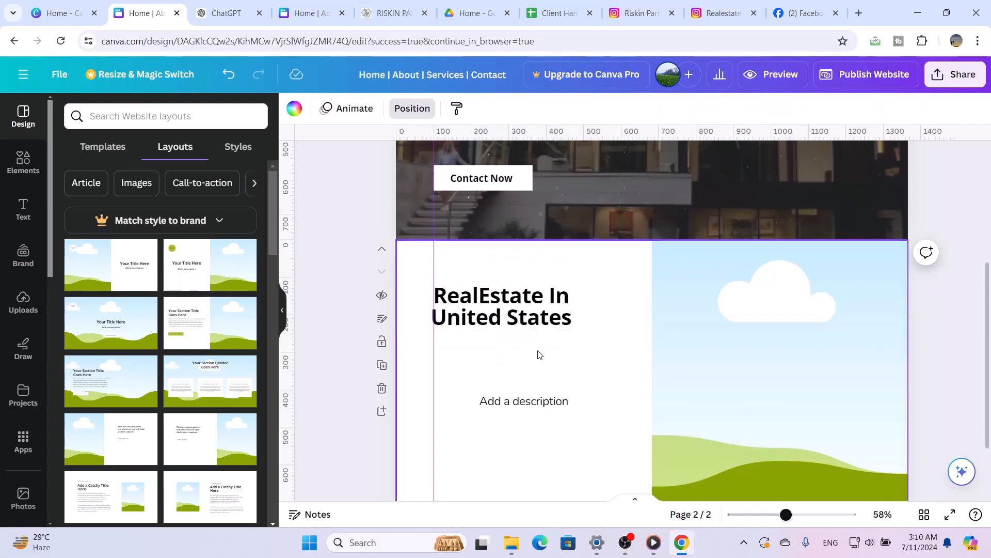
left_click_drag(527, 327, 533, 333)
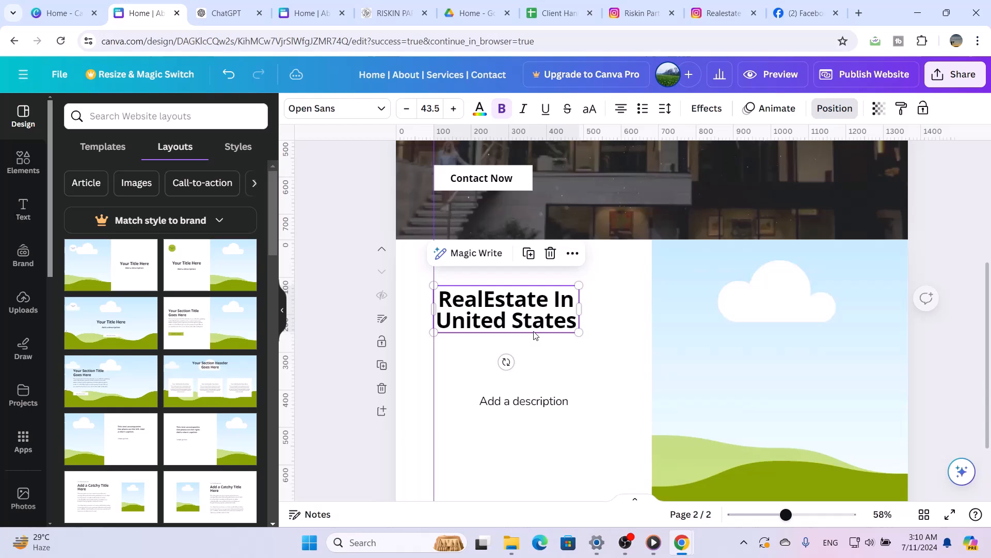
double_click(533, 405)
left_click(620, 388)
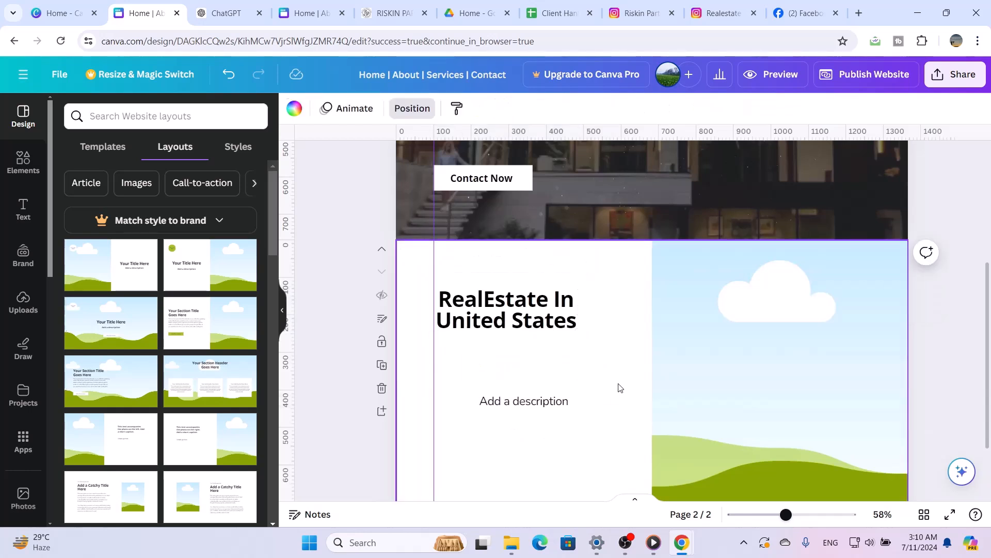
Duplicate the description placeholder and place the copy between the title and the original description
left_click(570, 404)
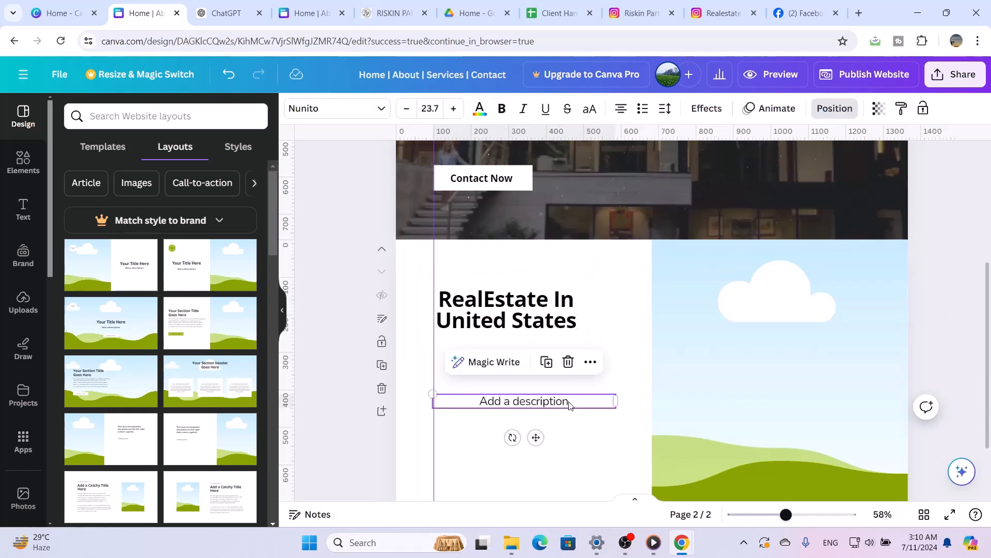
left_click(548, 362)
left_click_drag(543, 417, 555, 372)
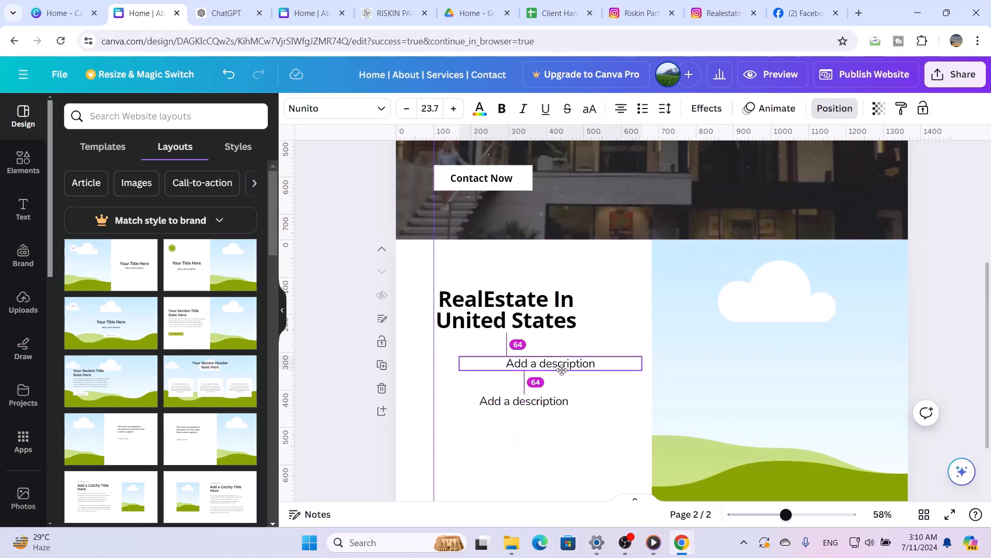
Replace the copied text with "About", shrink its box to fit, and place it directly above the title at the vertical guide
double_click(553, 368)
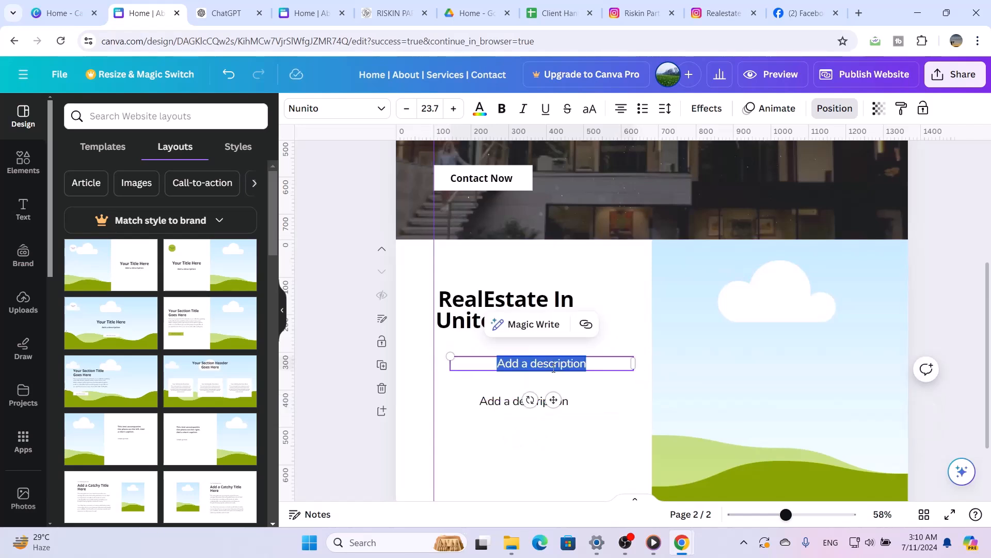
type("A")
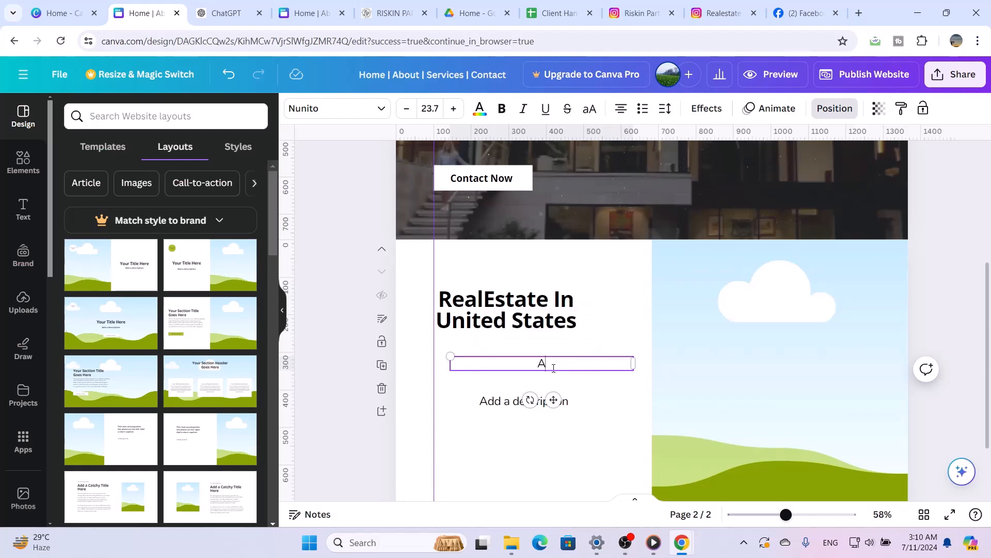
type("bout")
left_click_drag(634, 363, 459, 281)
left_click(520, 365)
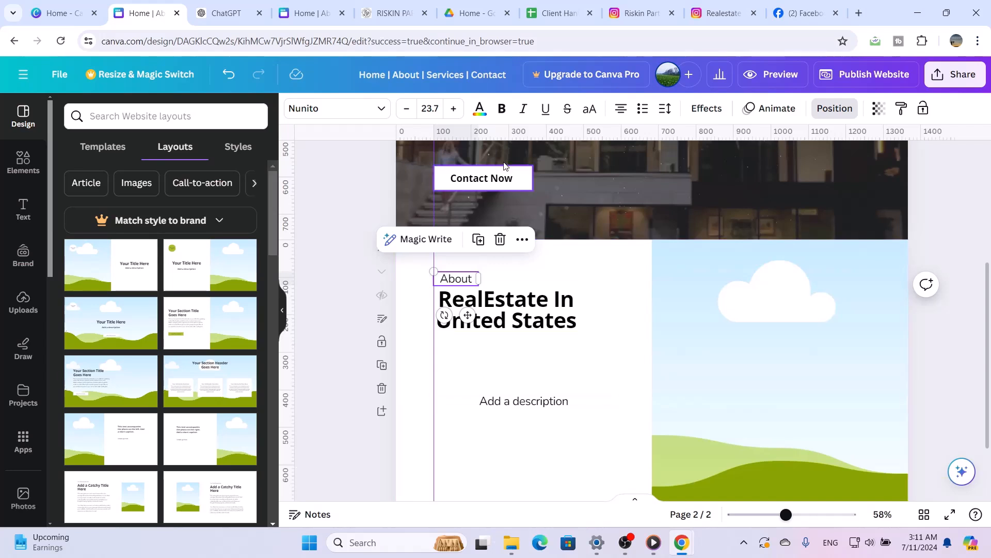
Switch to ChatGPT and reuse the earlier prompt with a new length: write a description about "Real Estate in USA" in 50 words
left_click(234, 11)
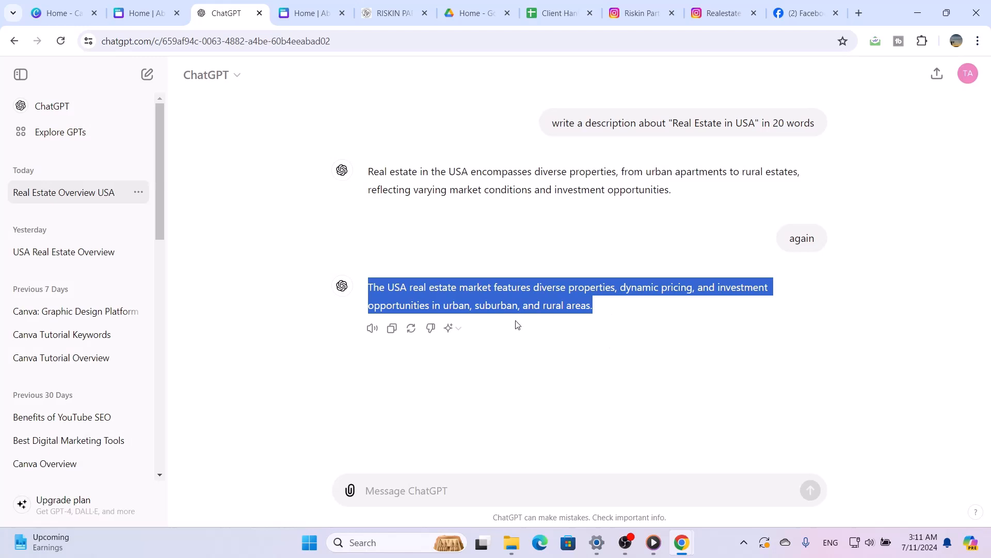
left_click_drag(818, 129, 551, 138)
key("ctrl+c")
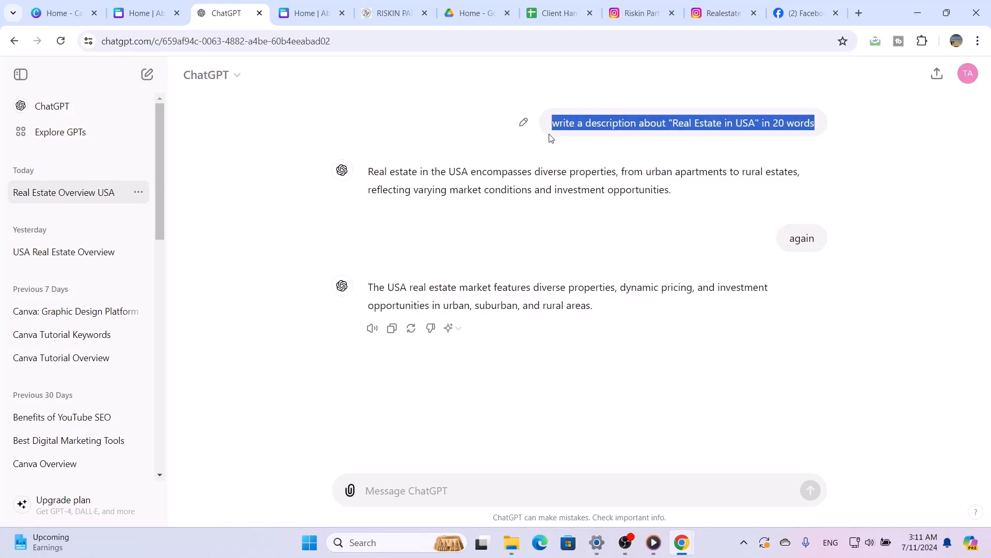
mouse_move(511, 543)
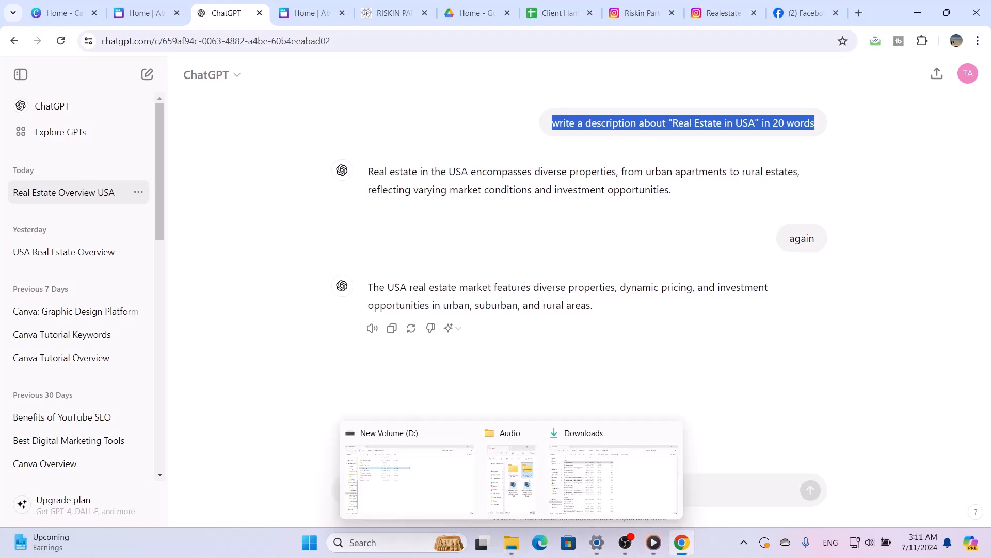
left_click(718, 497)
key("ctrl+v")
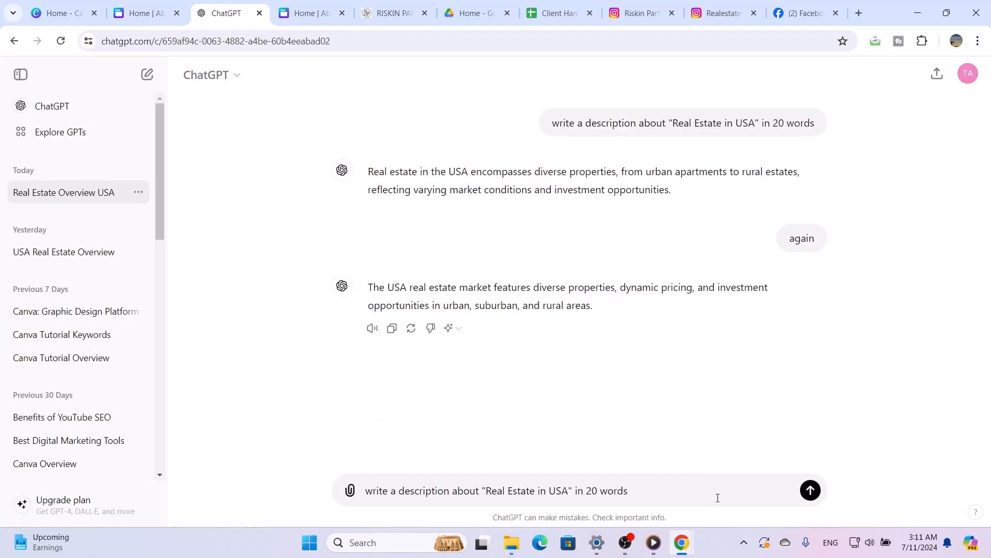
left_click(594, 493)
key("BackSpace")
type("5")
key("Return")
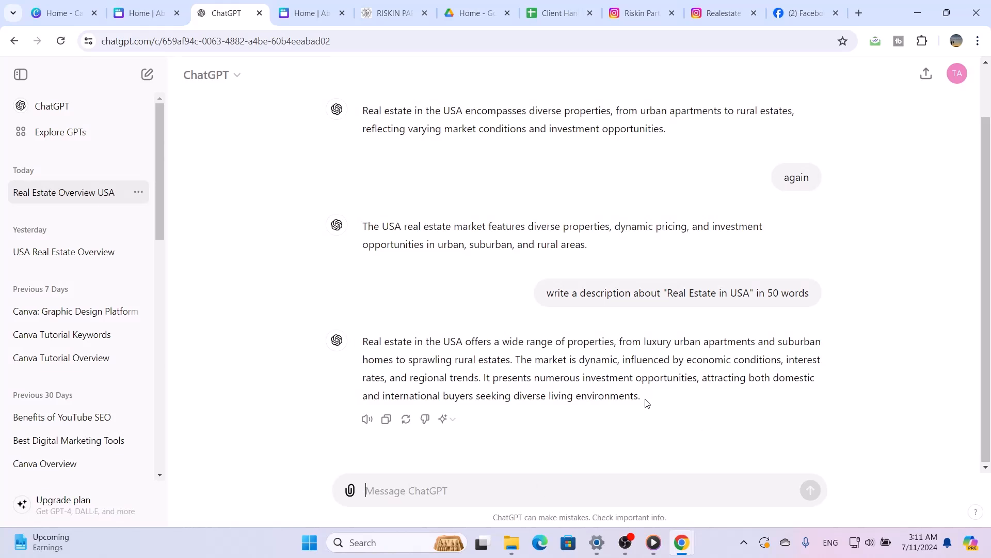
Copy ChatGPT's 50-word answer and paste it over the "Add a description" placeholder on the second page in Canva
left_click_drag(646, 402, 354, 344)
key("ctrl+c")
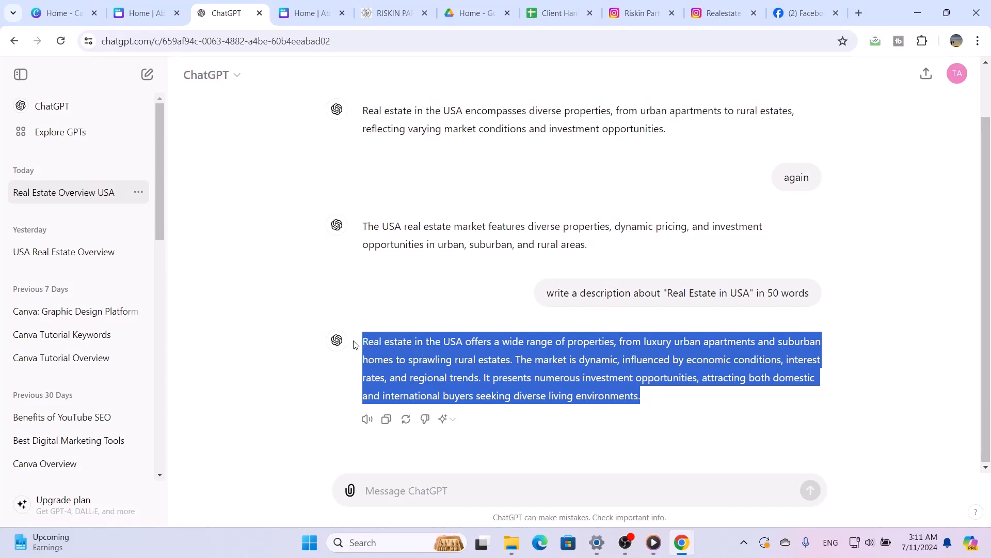
left_click(149, 5)
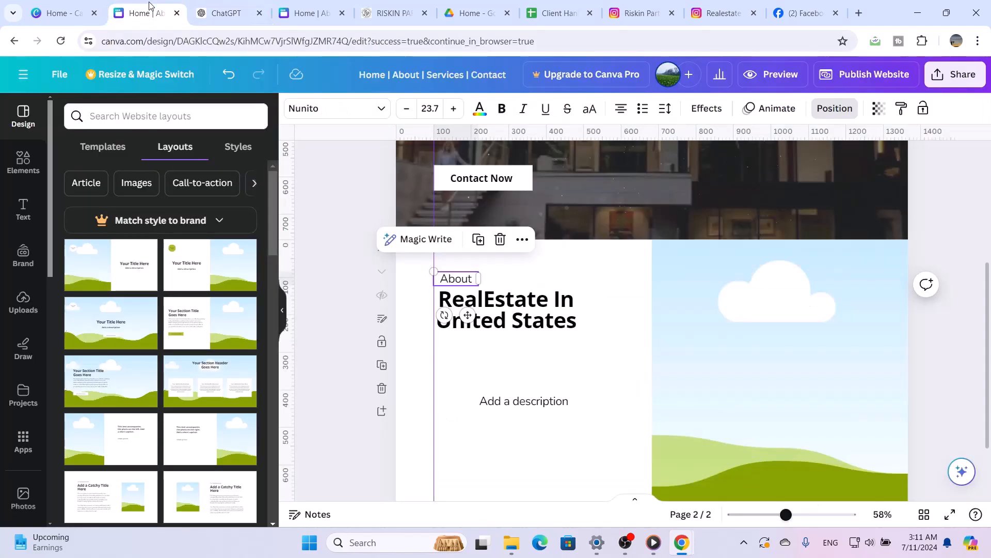
left_click(508, 406)
left_click(508, 406)
key("ctrl+v")
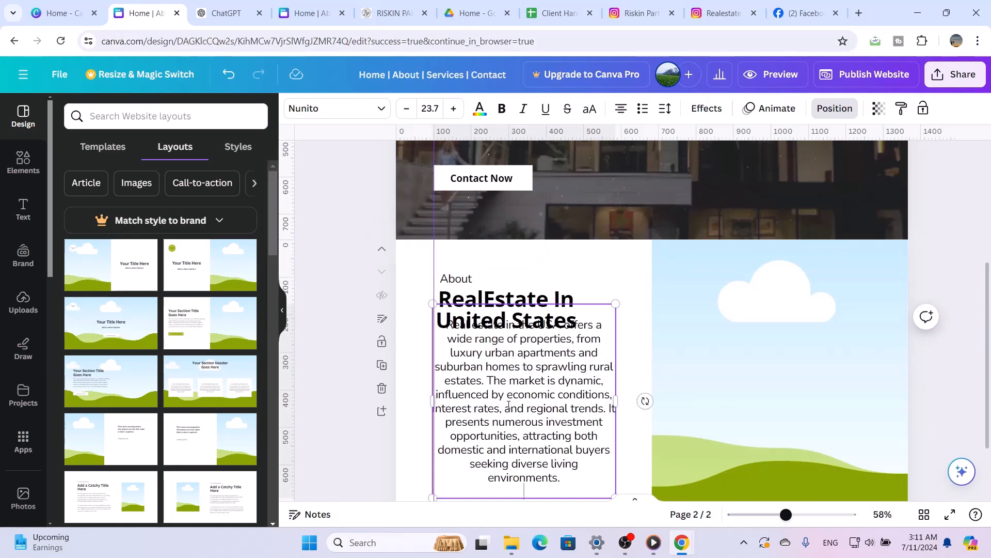
left_click(636, 451)
Set the second page's description text to font size 17
left_click(570, 442)
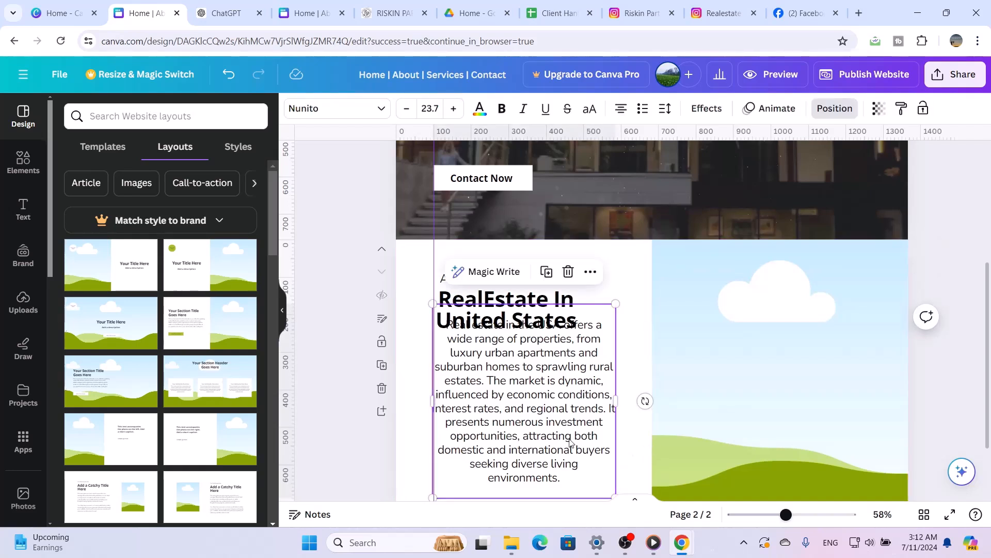
left_click(436, 111)
left_click(436, 112)
double_click(437, 112)
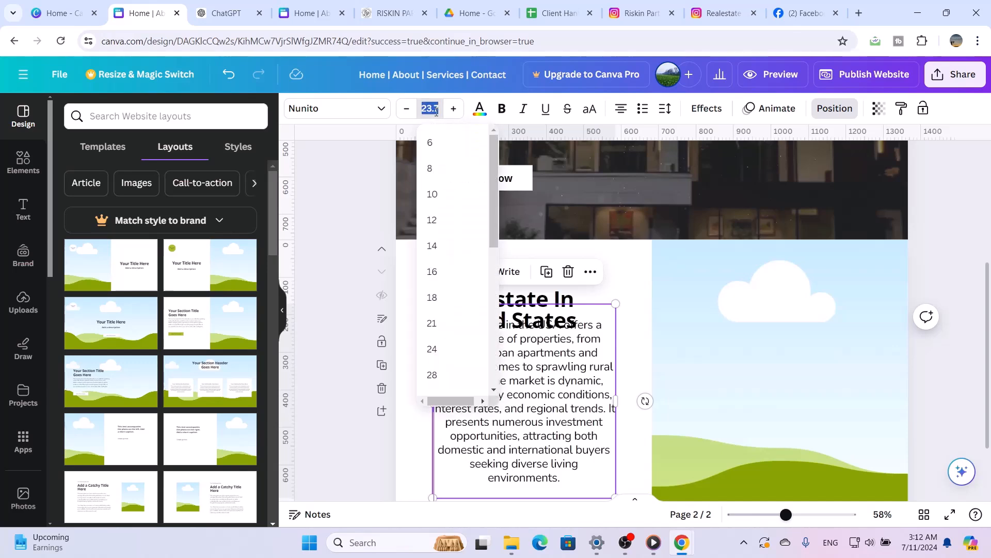
type("17")
key("Return")
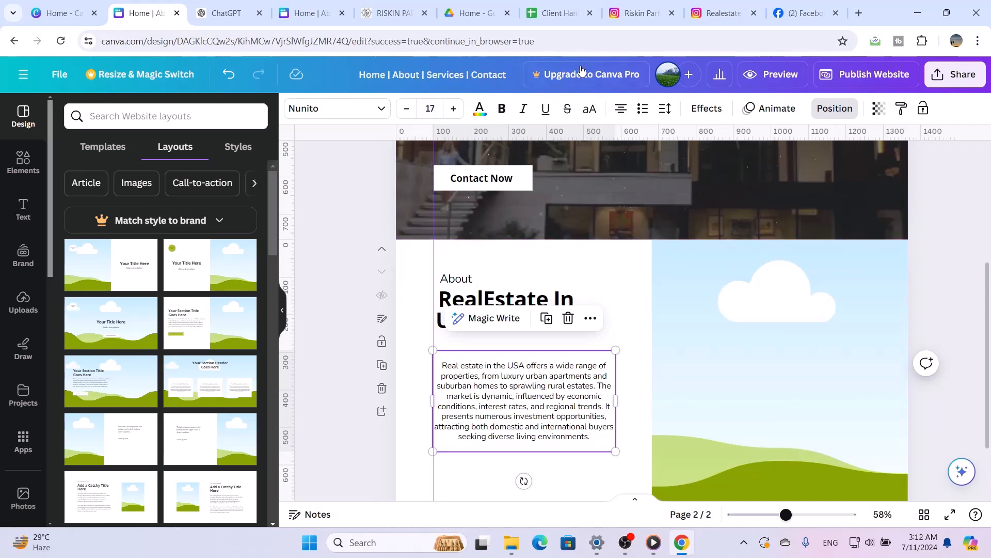
Left-align the description paragraph and move it slightly up so its edge meets the vertical guide
left_click(620, 115)
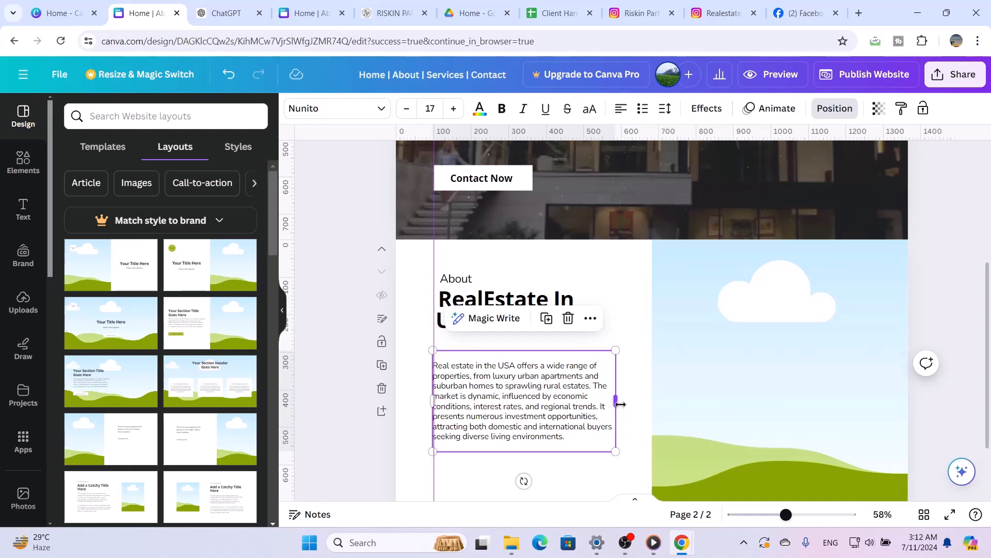
left_click(603, 495)
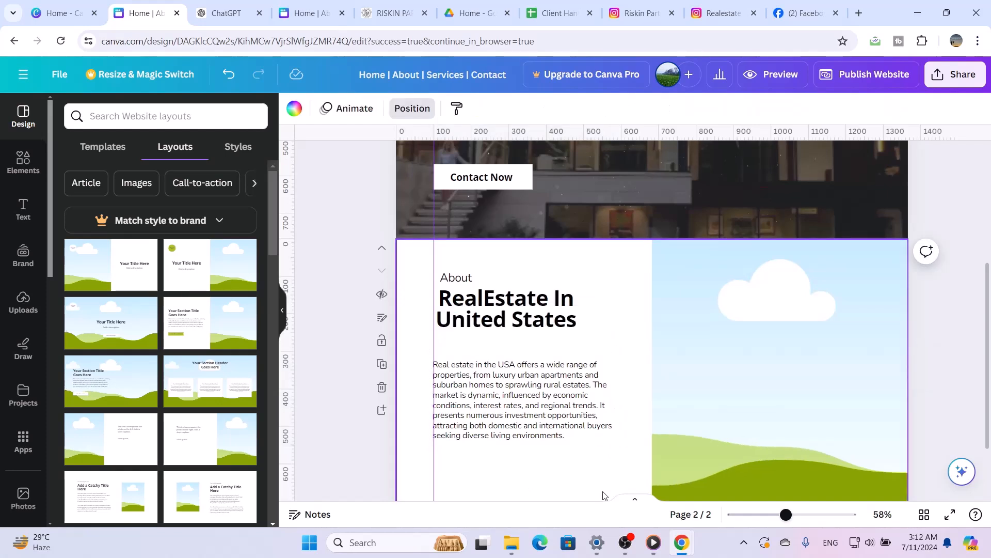
scroll(603, 491, "down", 1)
left_click(575, 340)
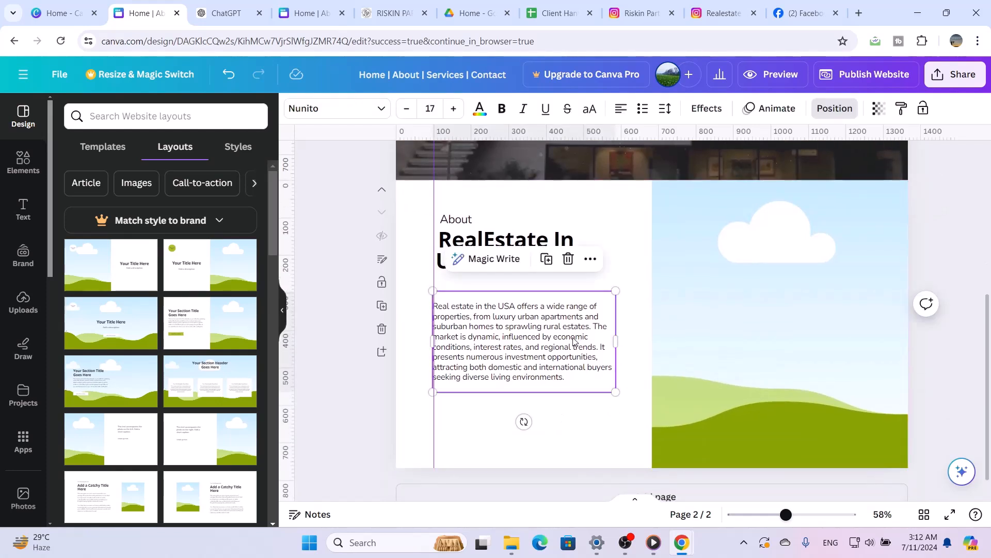
left_click_drag(577, 337, 579, 332)
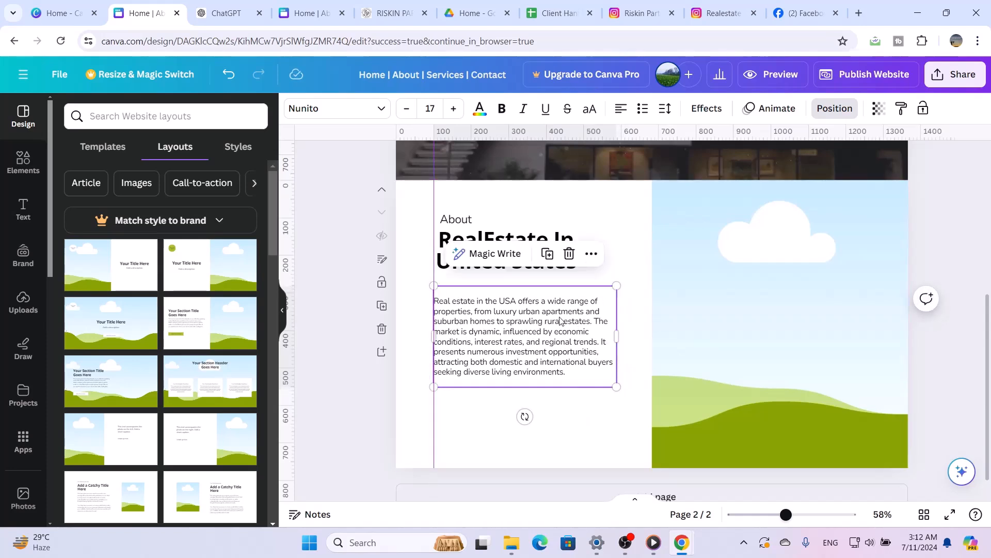
Set the description's font size to 20 and move the paragraph down clear of the title
left_click(438, 110)
type("20")
key("Return")
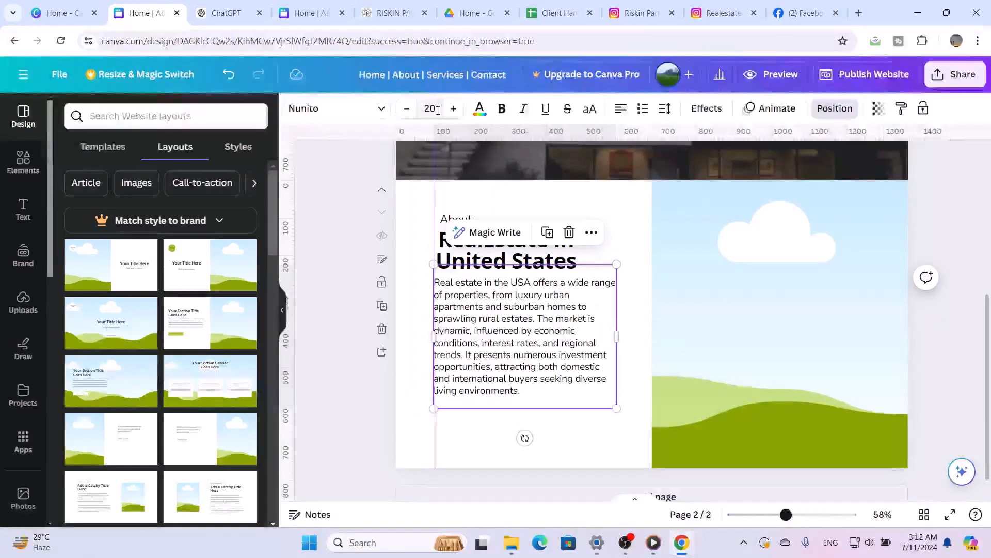
left_click(640, 365)
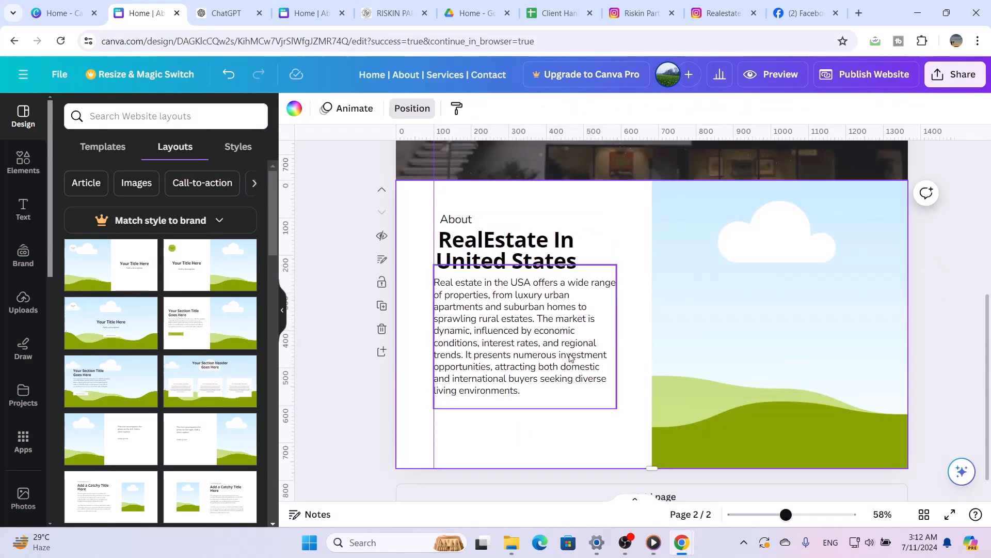
mouse_move(568, 355)
left_mouse_down()
mouse_move(580, 362)
mouse_move(572, 369)
left_mouse_up()
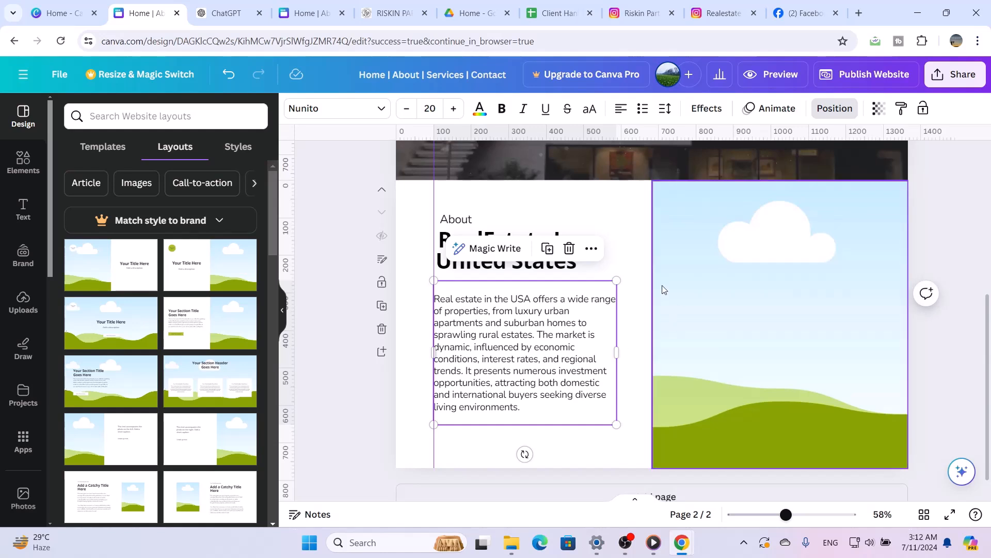
left_click(614, 227)
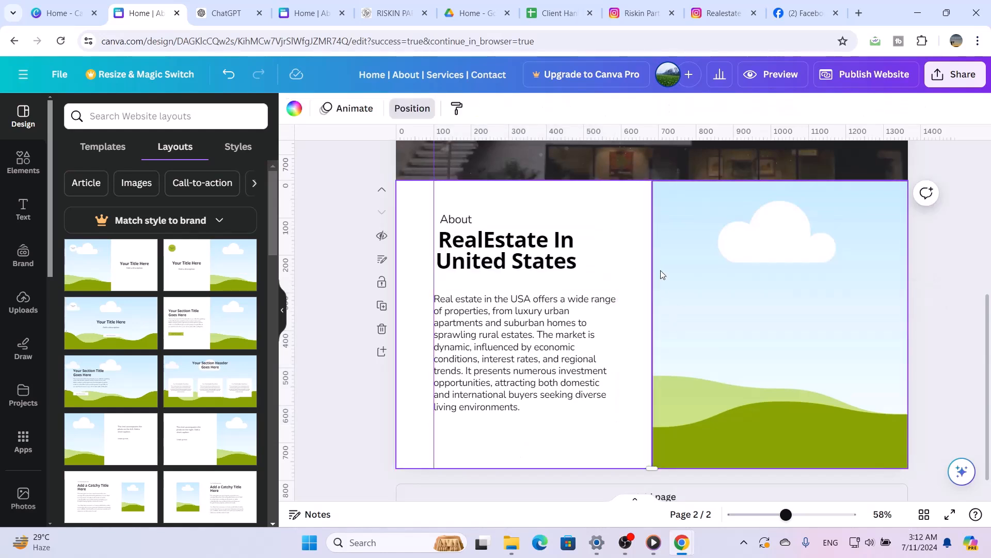
Shrink the second page's image frame from its upper, outer and lower edges to leave white margins around it
left_click(700, 249)
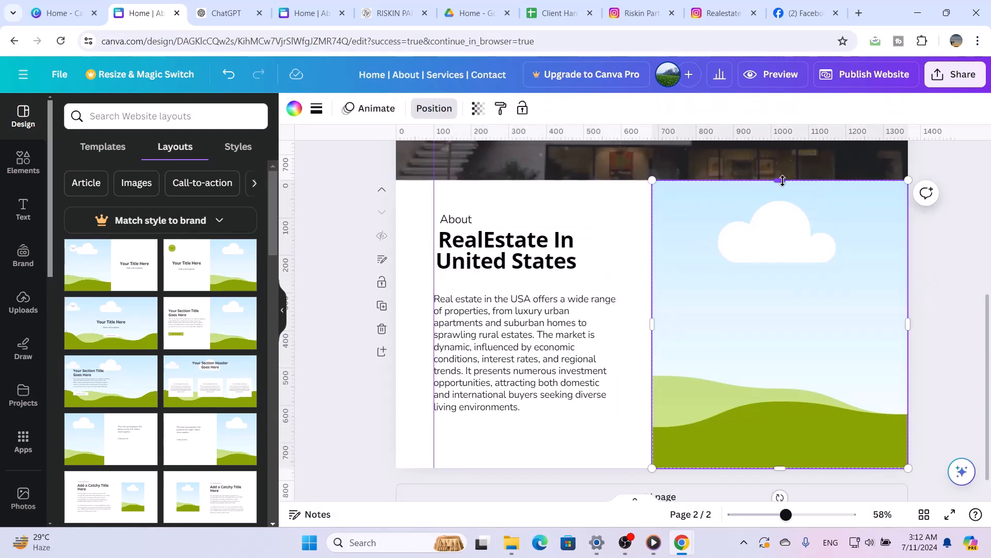
left_click_drag(782, 180, 778, 206)
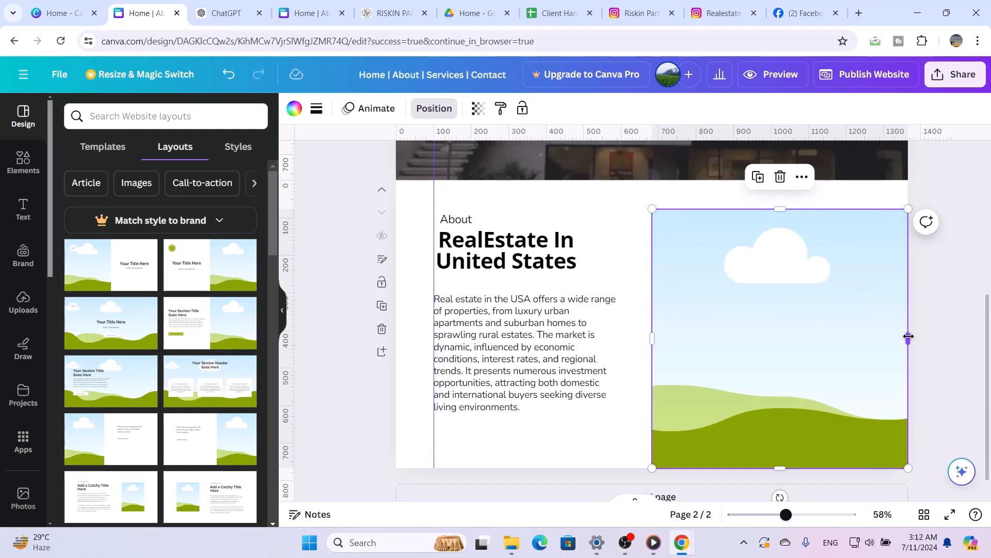
left_click_drag(908, 337, 869, 338)
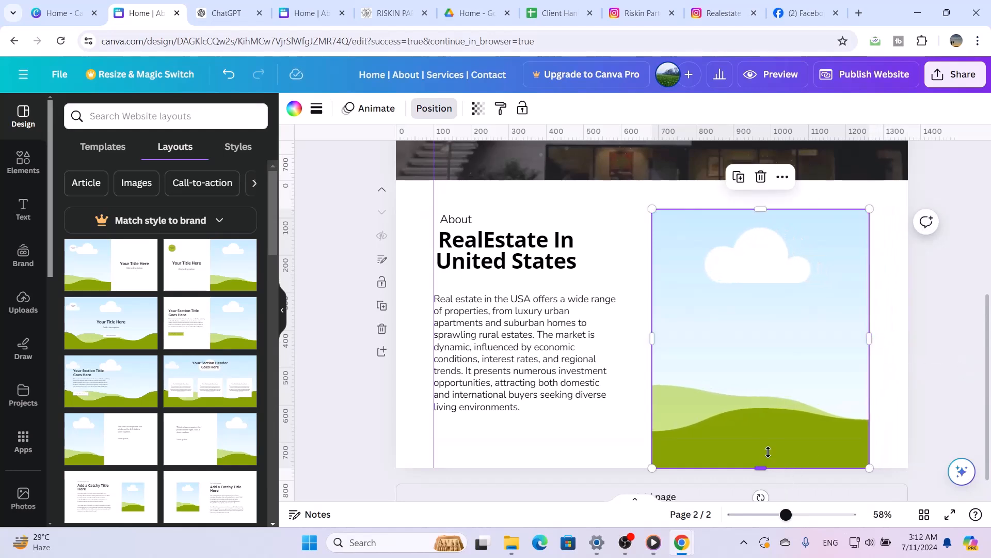
left_click_drag(768, 451, 771, 424)
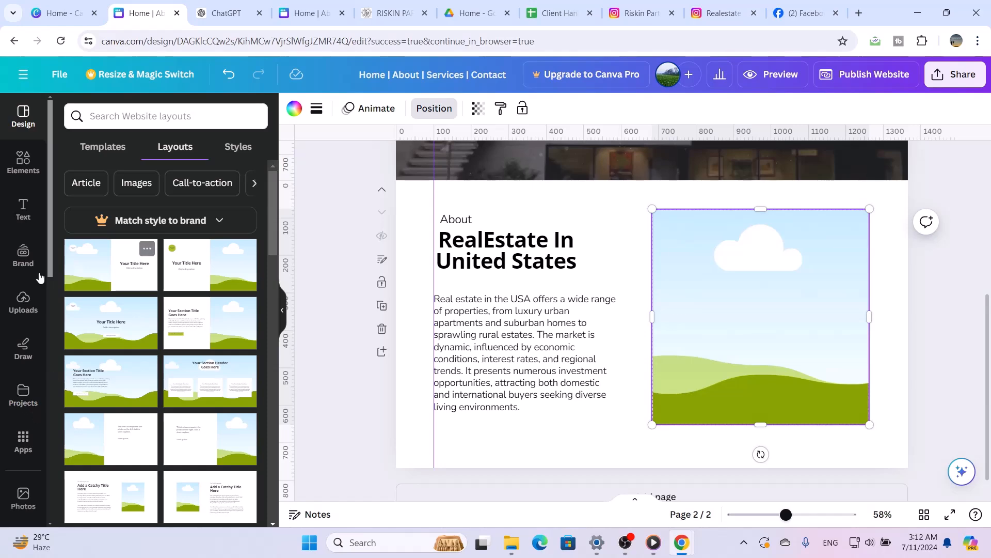
Fill the image frame with the uploaded living room photo showing the dark staircase and white sofa
left_click(33, 313)
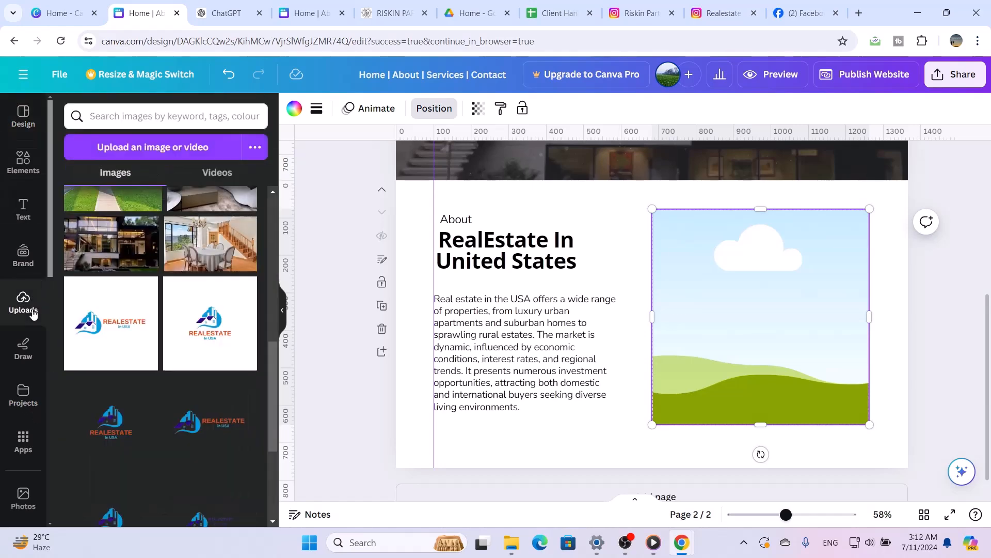
scroll(227, 310, "up", 3)
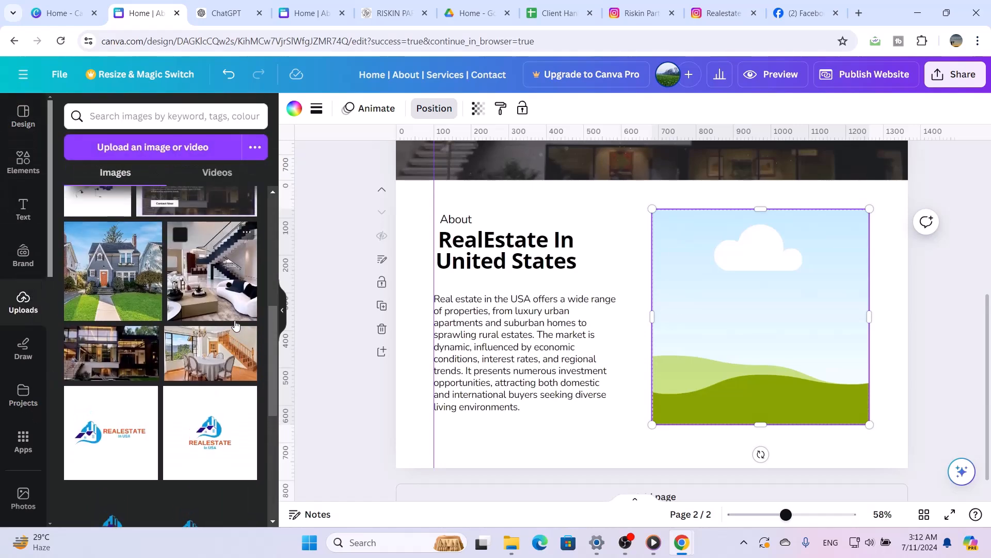
left_click_drag(199, 273, 685, 310)
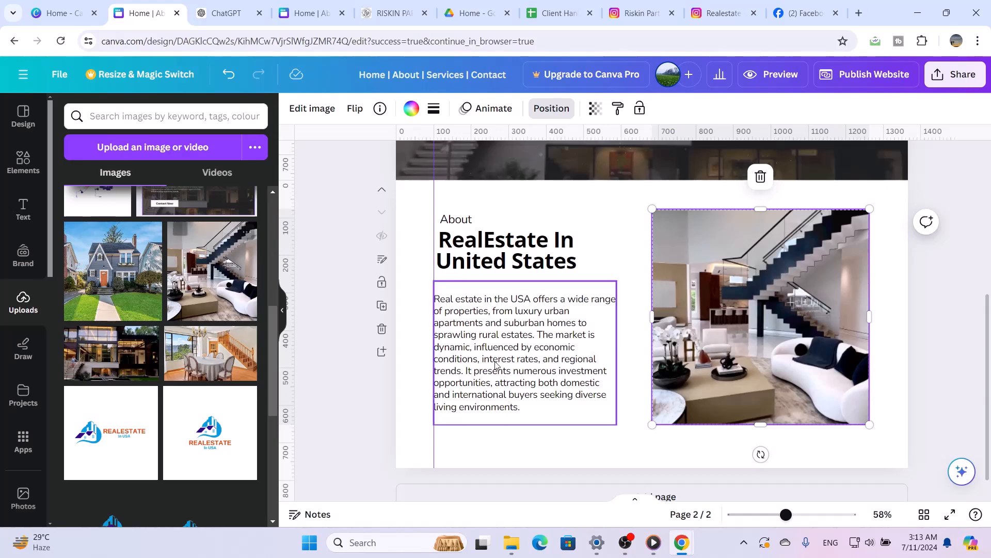
Nudge the description paragraph up closer to the title
left_click(483, 374)
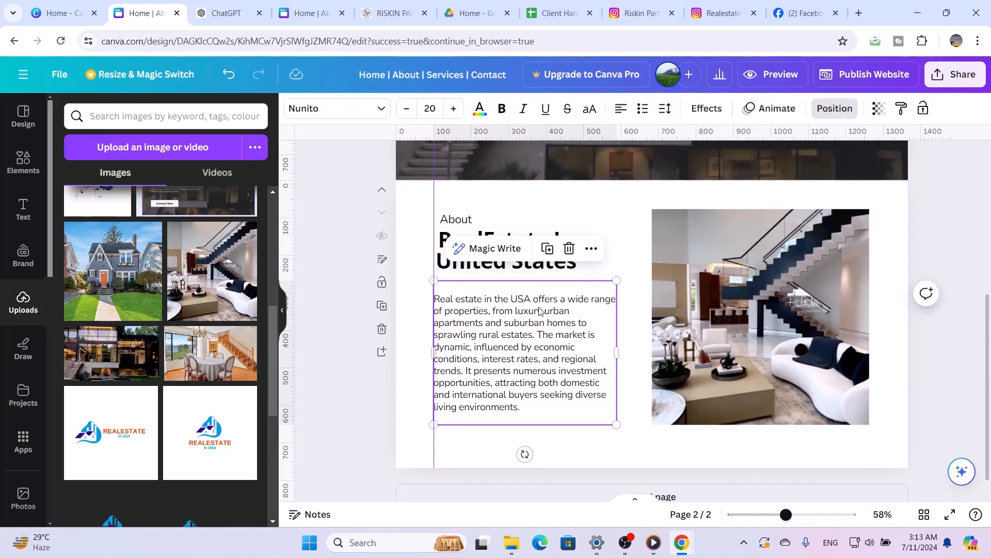
key("Up")
key("Up")
key("Up")
key("Up")
key("Up")
key("Up")
key("Up")
key("Up")
key("Up")
key("Up")
key("Up")
key("Up")
key("Up")
key("Up")
key("Up")
key("Up")
key("Up")
key("Up")
key("Up")
key("Up")
key("Up")
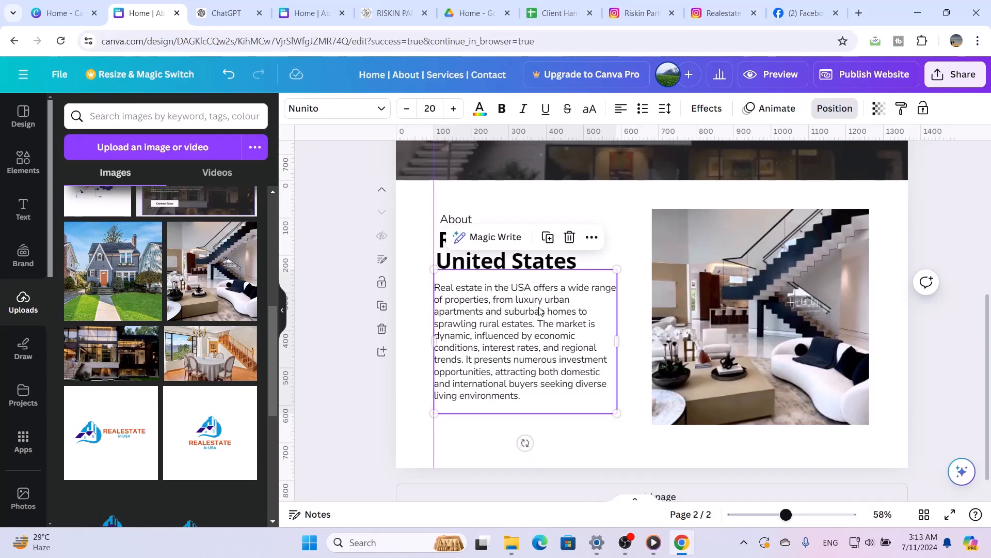
Extend the living room photo's lower edge slightly to make the image frame taller
left_click(721, 405)
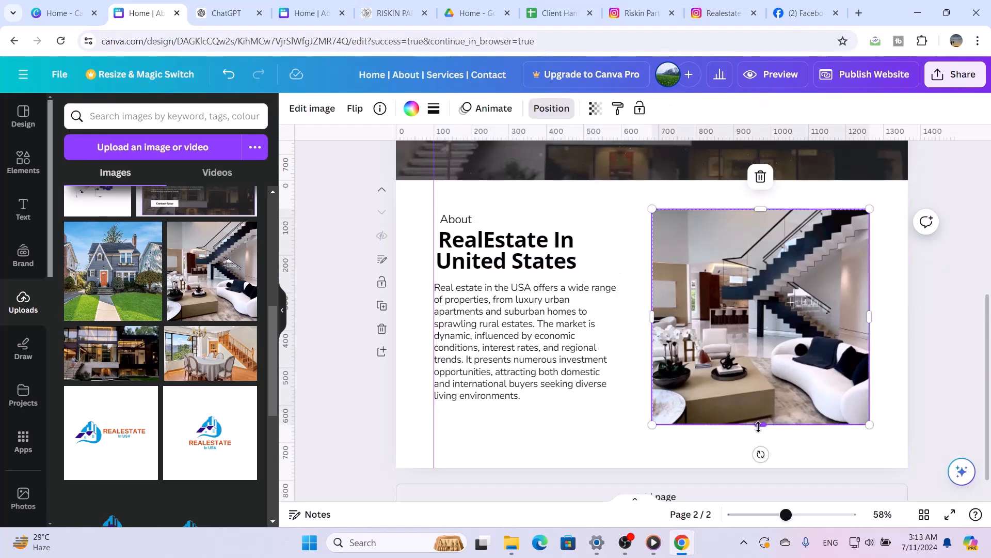
left_click_drag(758, 426, 758, 435)
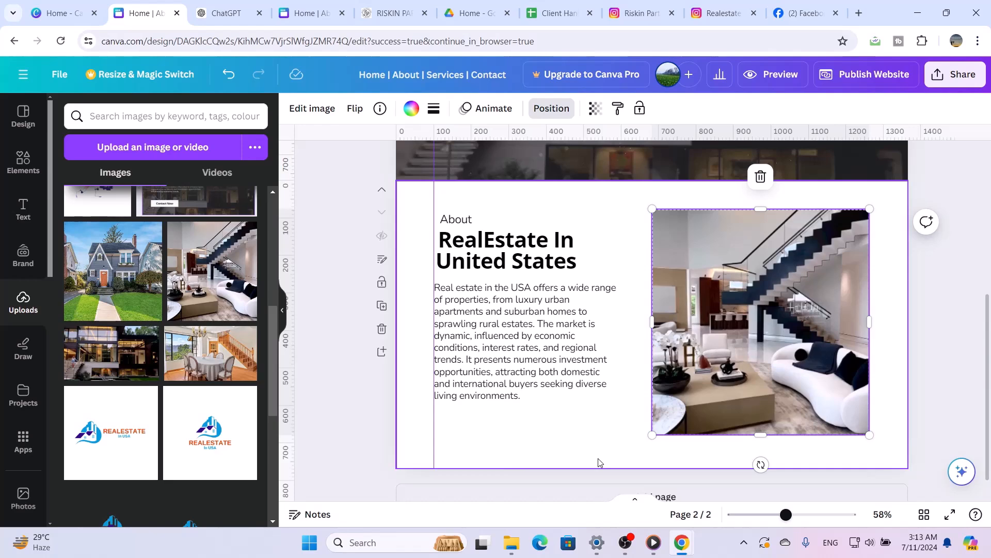
Change the font of the hero title, hero paragraph and Contact Now label to Nunito
scroll(571, 420, "up", 5)
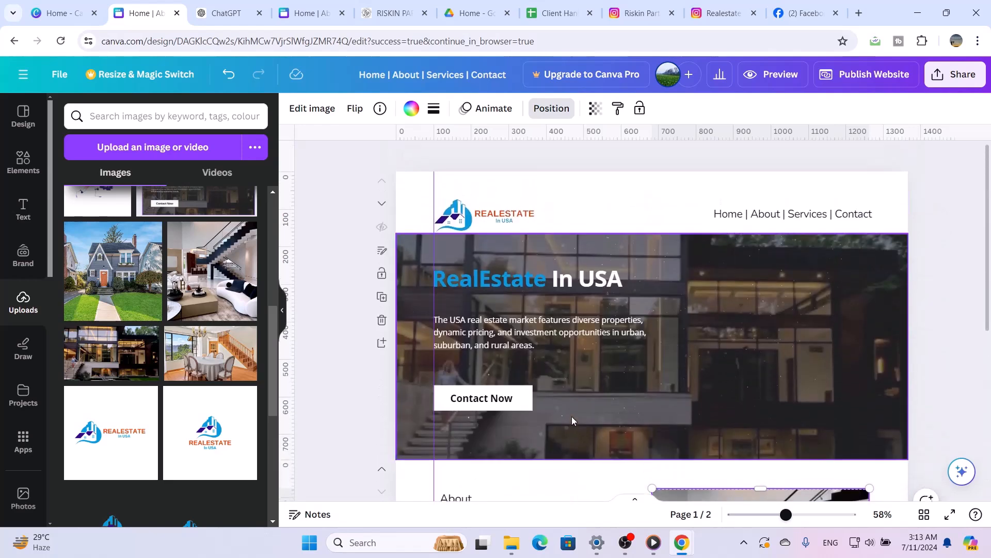
scroll(571, 420, "down", 2)
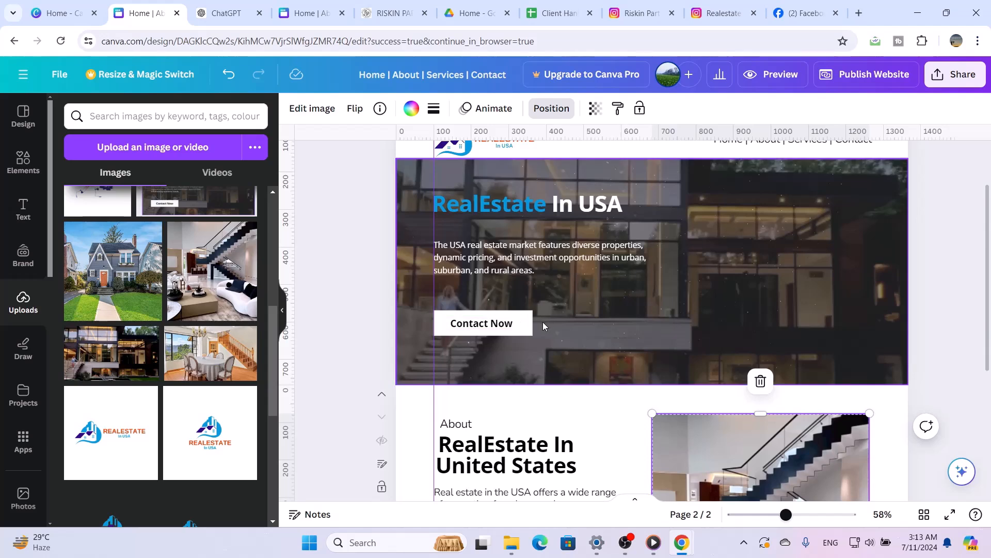
scroll(548, 449, "down", 3)
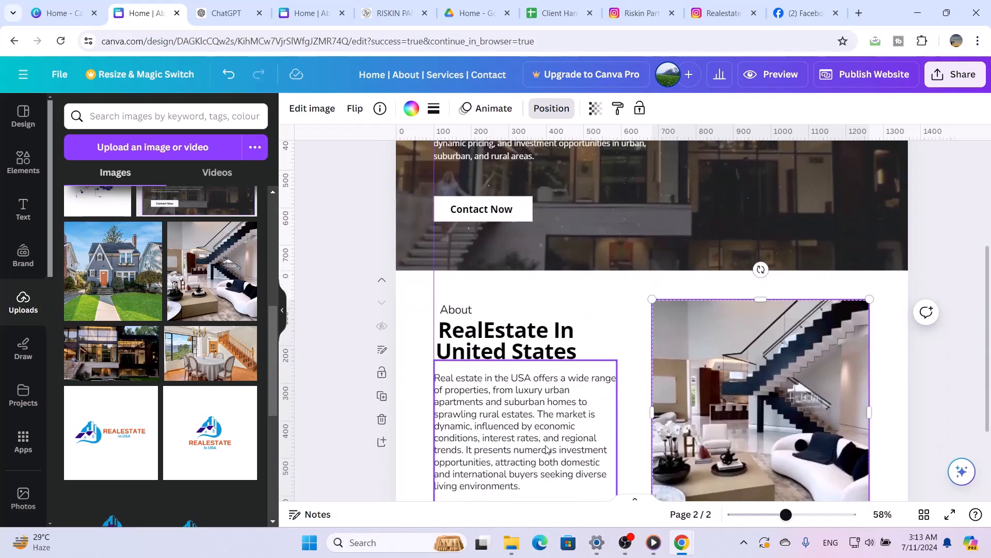
scroll(548, 449, "up", 4)
scroll(546, 450, "down", 2)
scroll(546, 449, "up", 1)
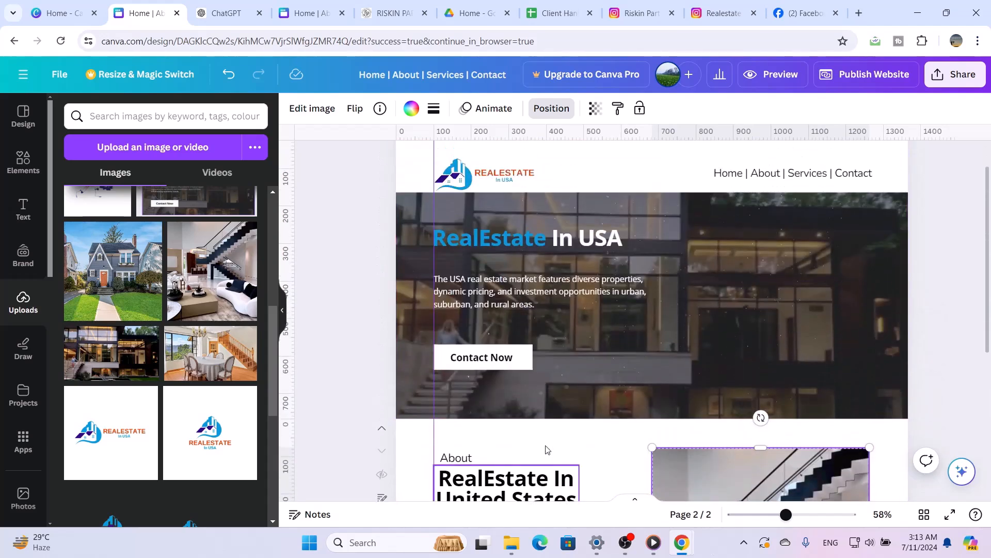
left_click(540, 238)
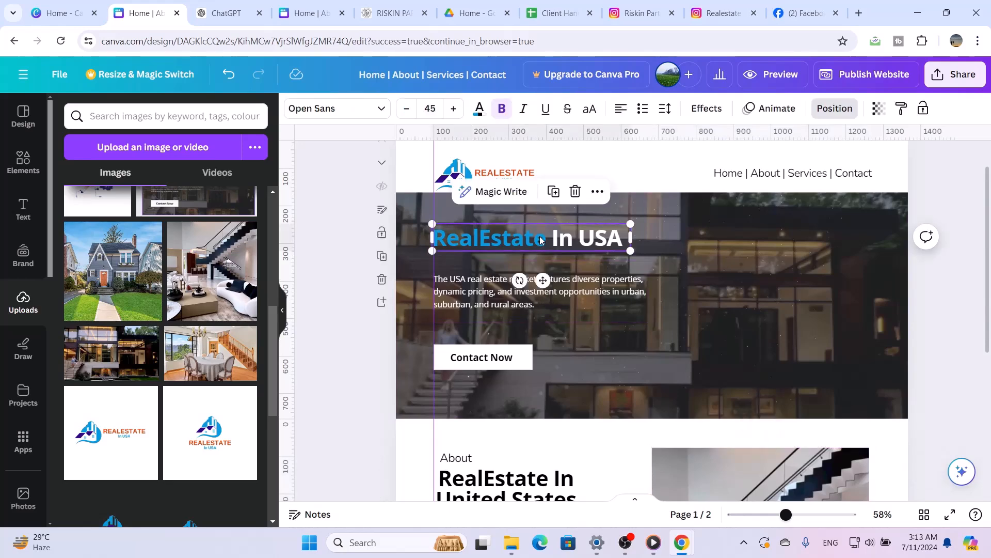
left_click(377, 107)
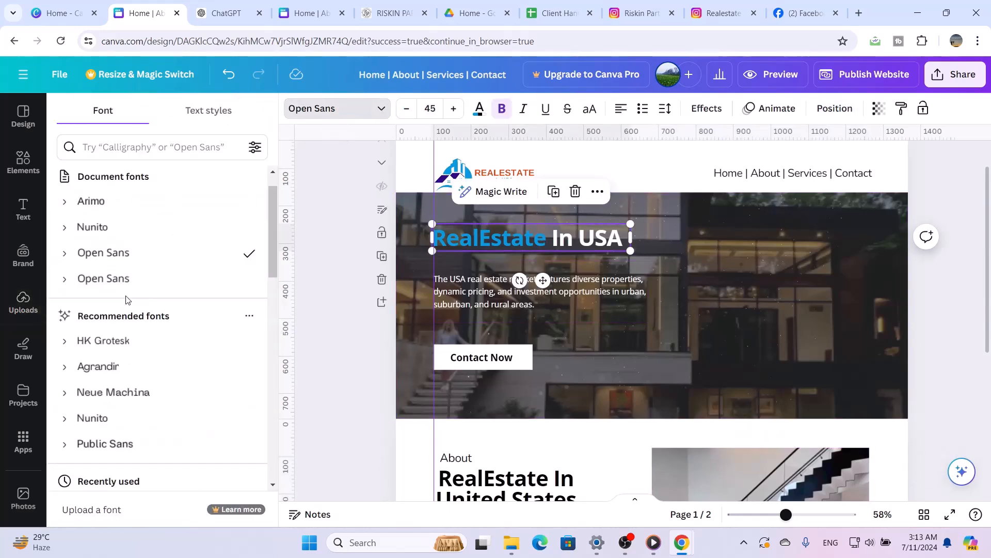
left_click(151, 238)
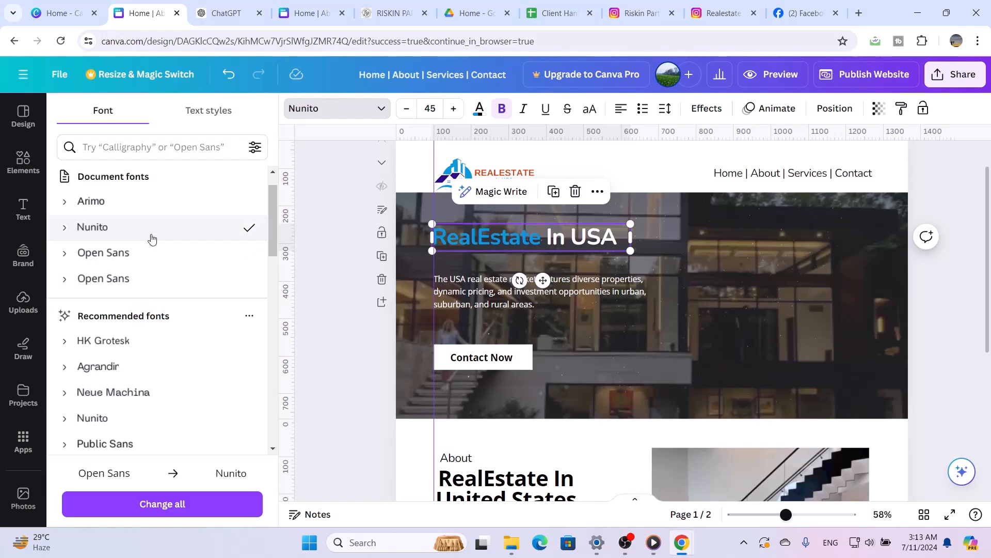
left_click(609, 296)
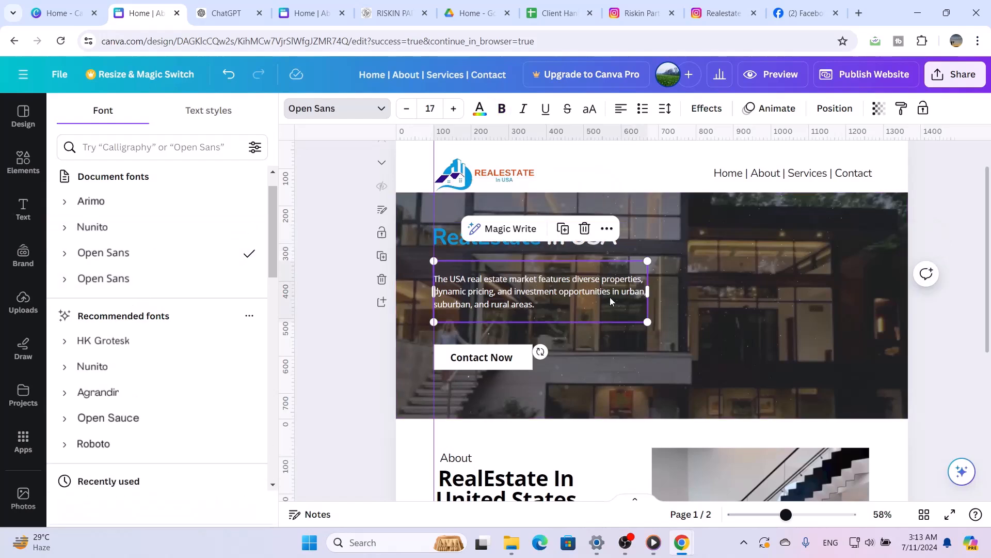
left_click(139, 228)
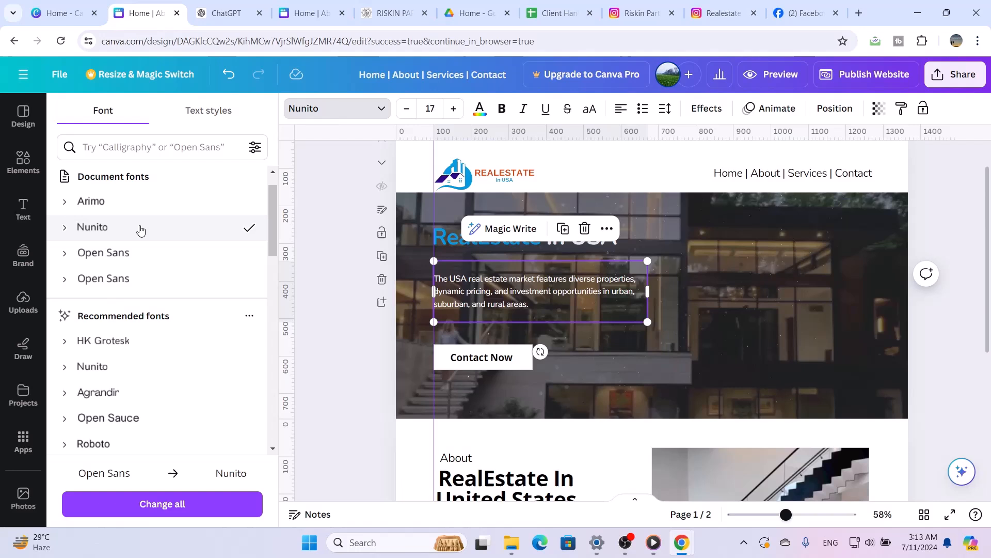
left_click(503, 360)
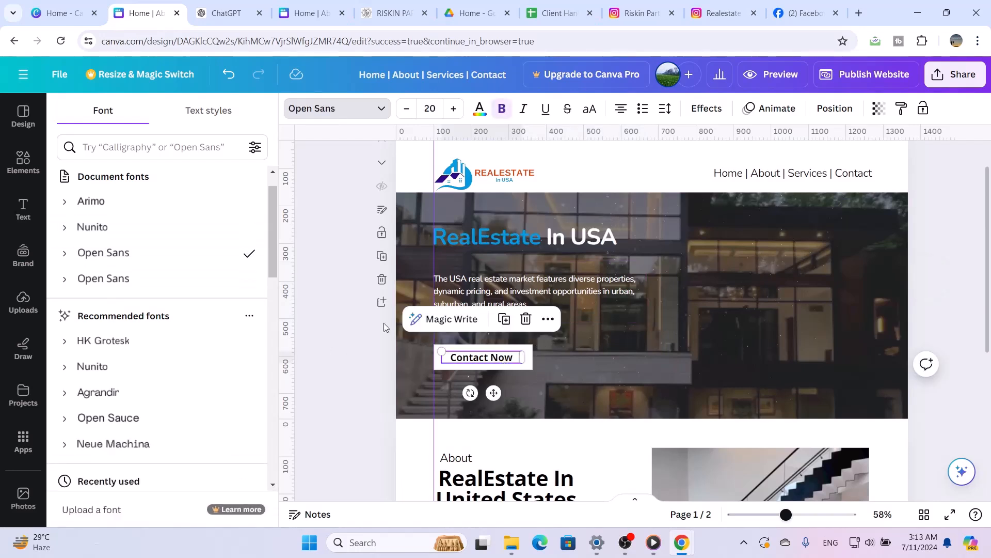
left_click(153, 228)
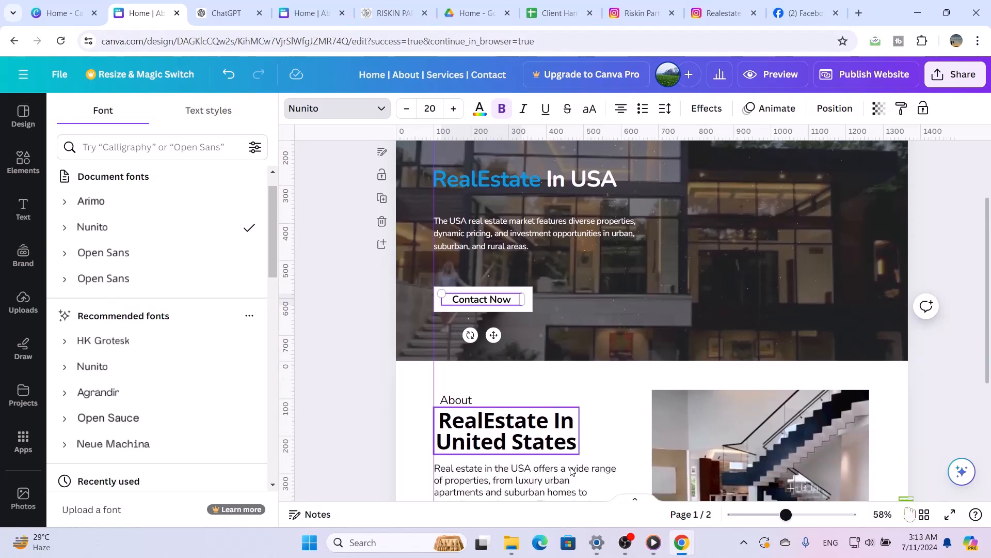
Copy the hero's white button rectangle onto the second page at the end of the About description
scroll(544, 373, "down", 1)
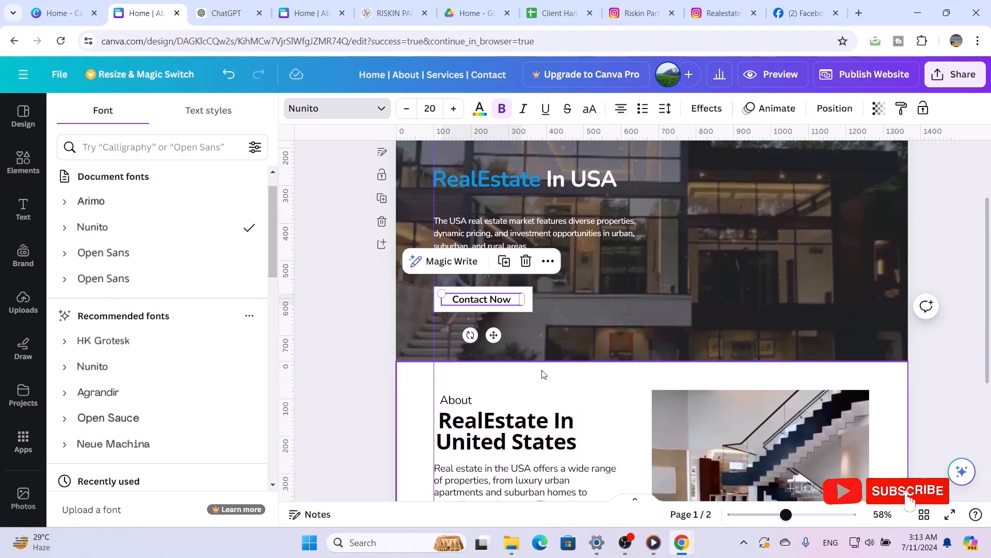
left_click(532, 310)
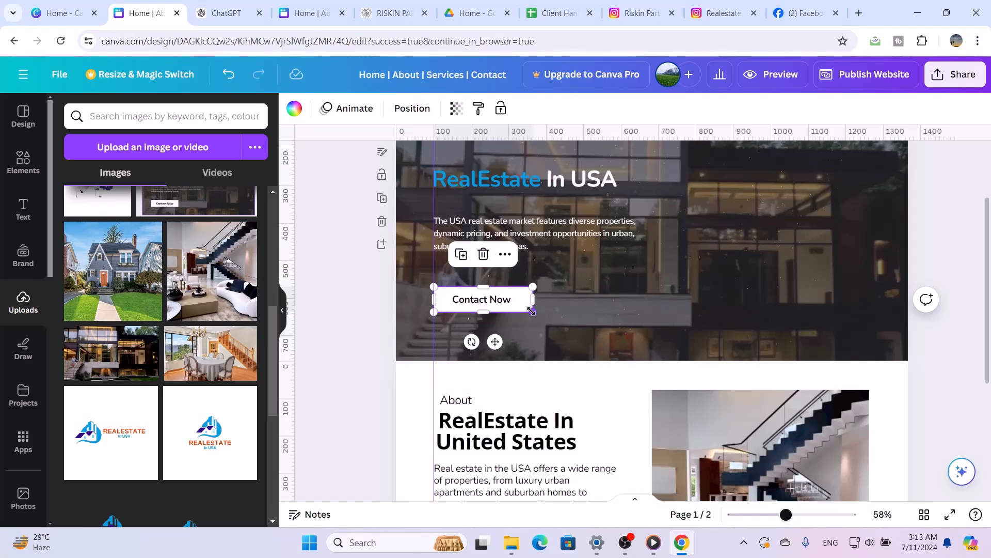
scroll(532, 311, "down", 4)
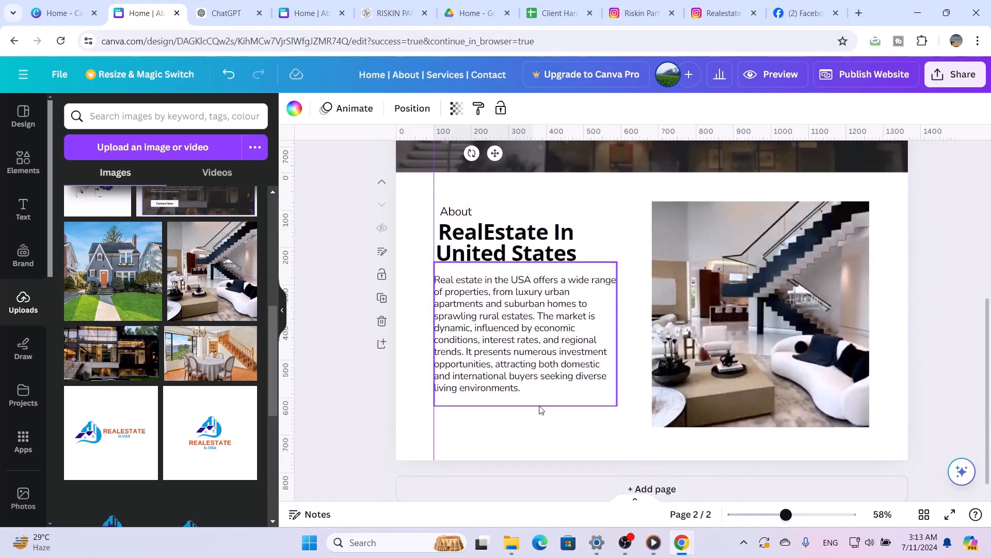
left_click(540, 418)
key("ctrl+v")
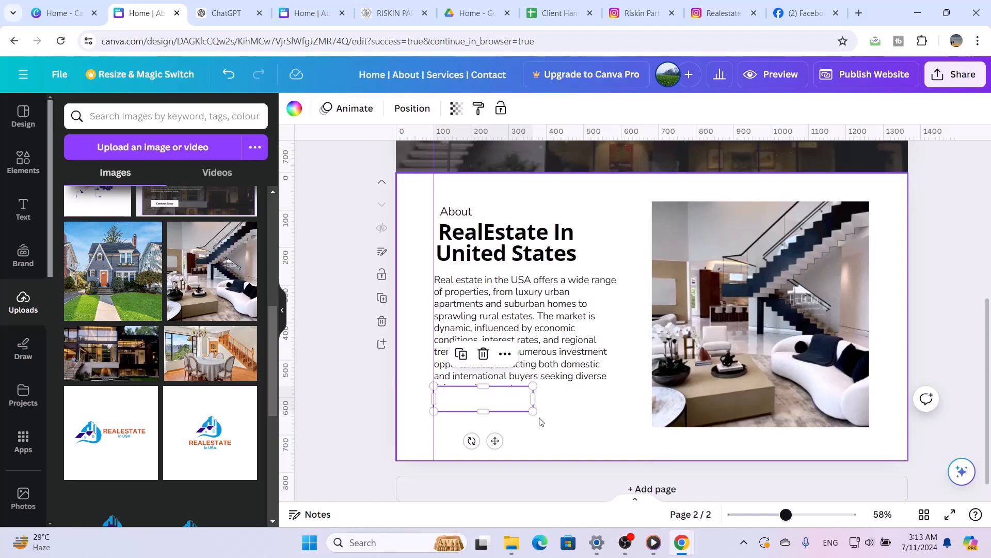
Fill the copied rectangle with the medium blue from the logo's photo colours
left_click(294, 108)
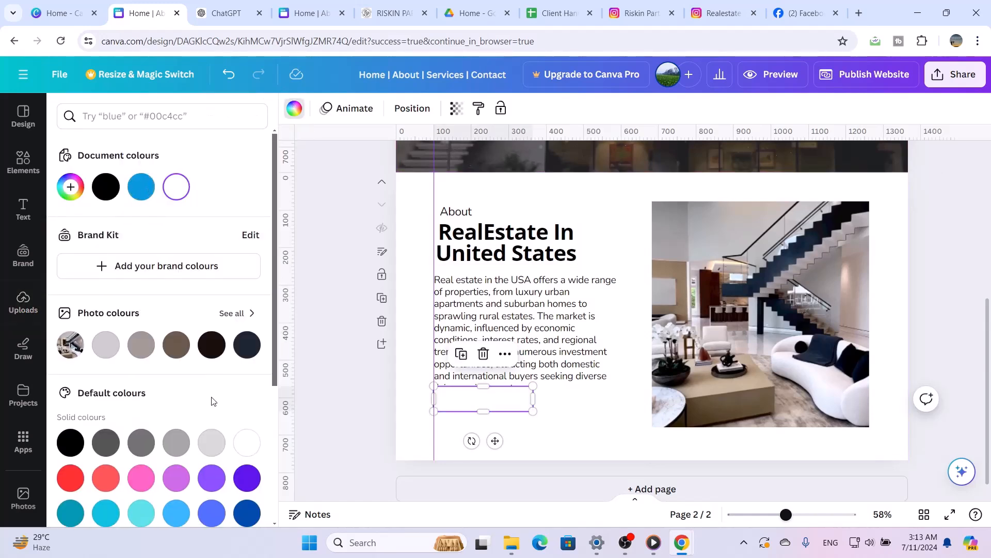
scroll(213, 397, "down", 2)
scroll(212, 398, "down", 2)
scroll(212, 398, "up", 4)
left_click(244, 314)
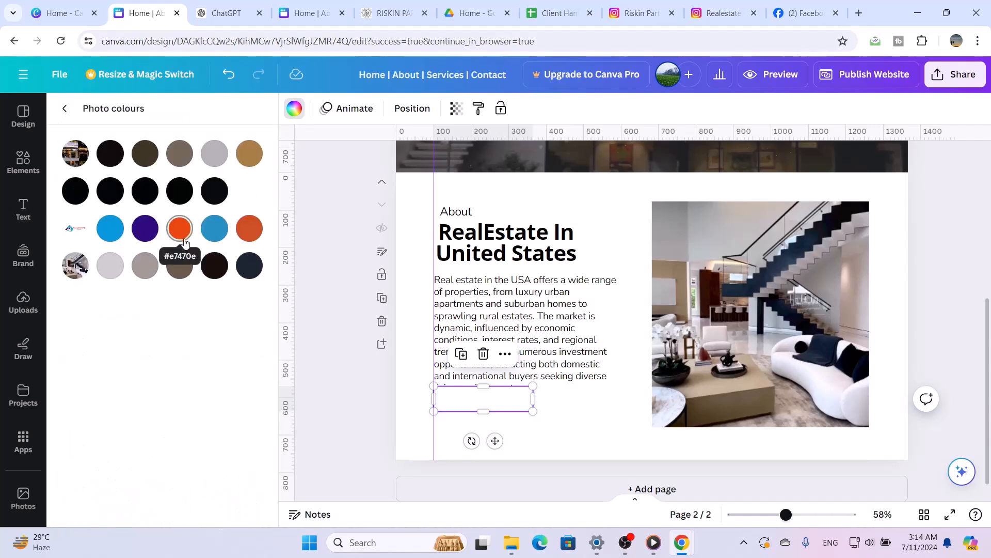
left_click(214, 232)
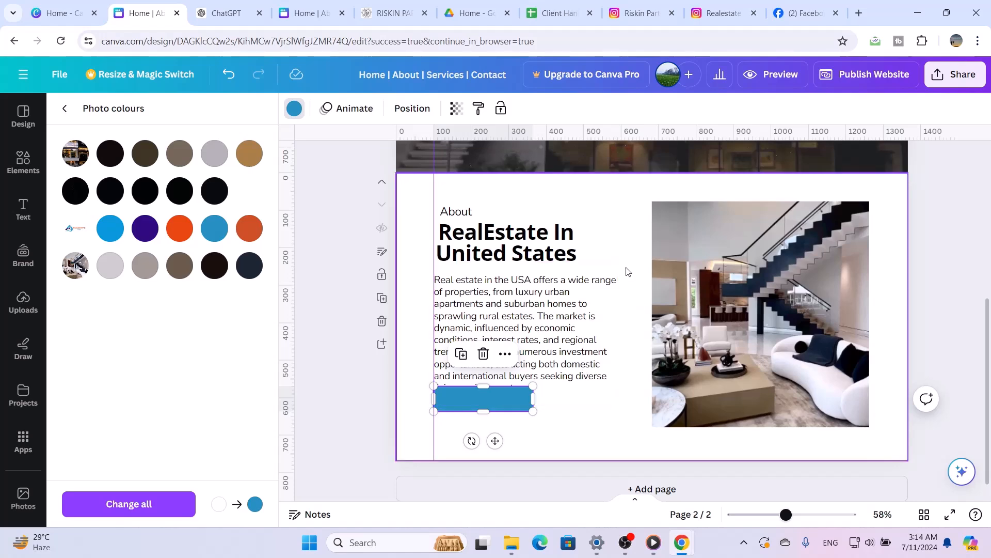
Copy the hero's Contact Now label onto the blue rectangle on the second page
scroll(626, 272, "up", 3)
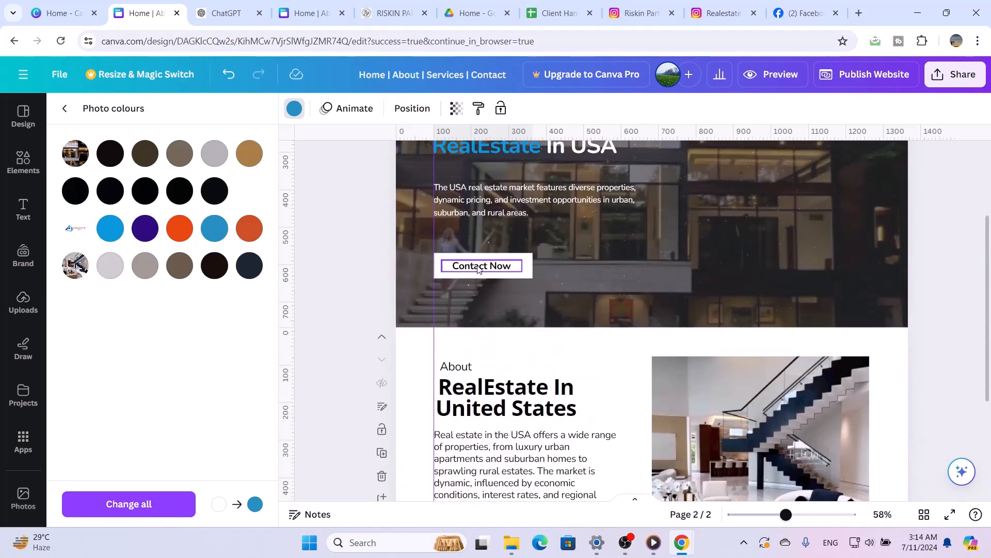
left_click(479, 269)
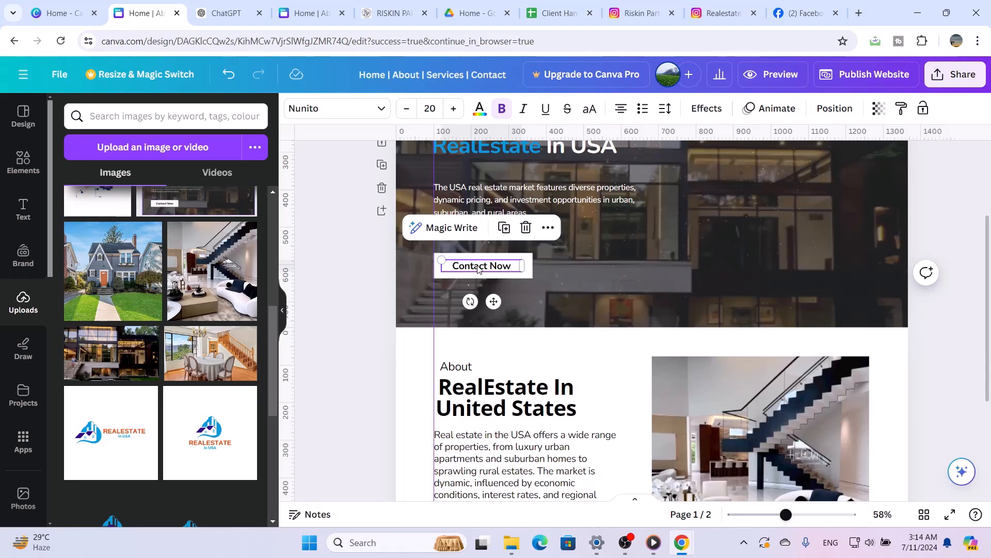
scroll(478, 267, "down", 3)
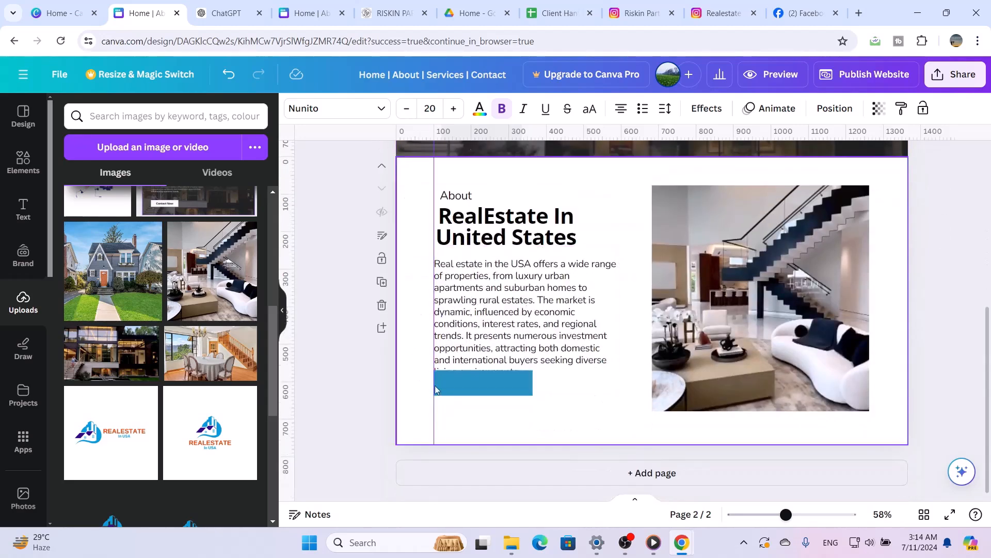
left_click(493, 384)
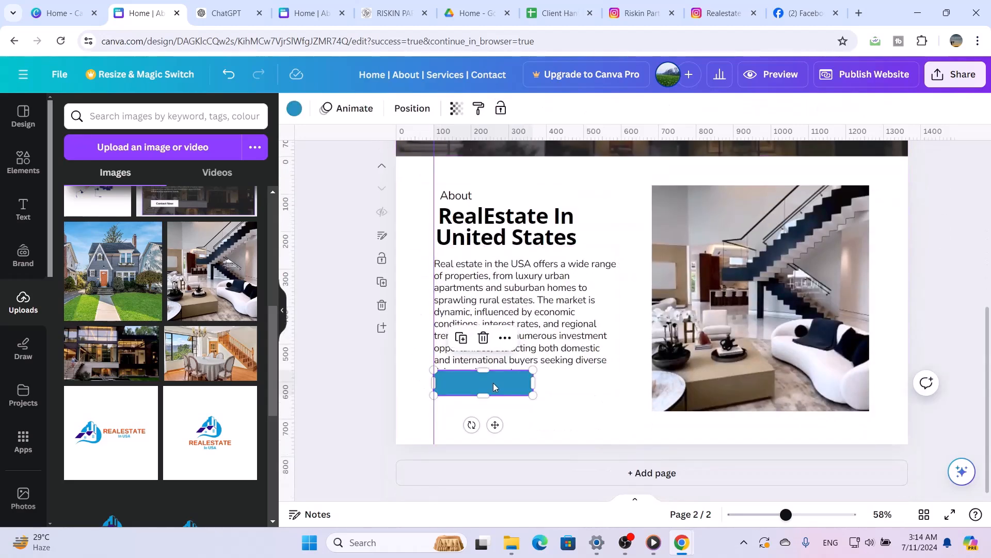
type("Contact Now")
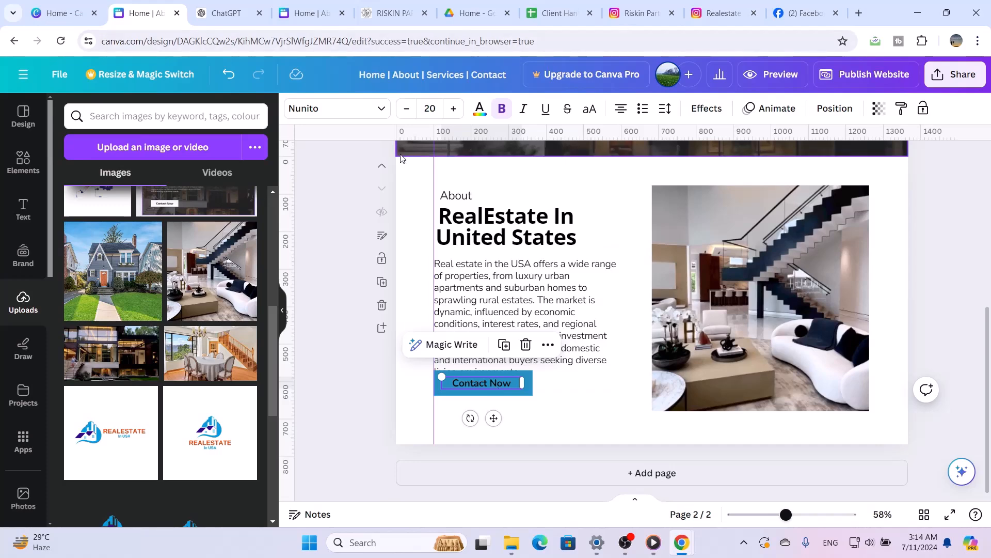
Set the text colour of the second page's Contact Now label to white
left_click(479, 109)
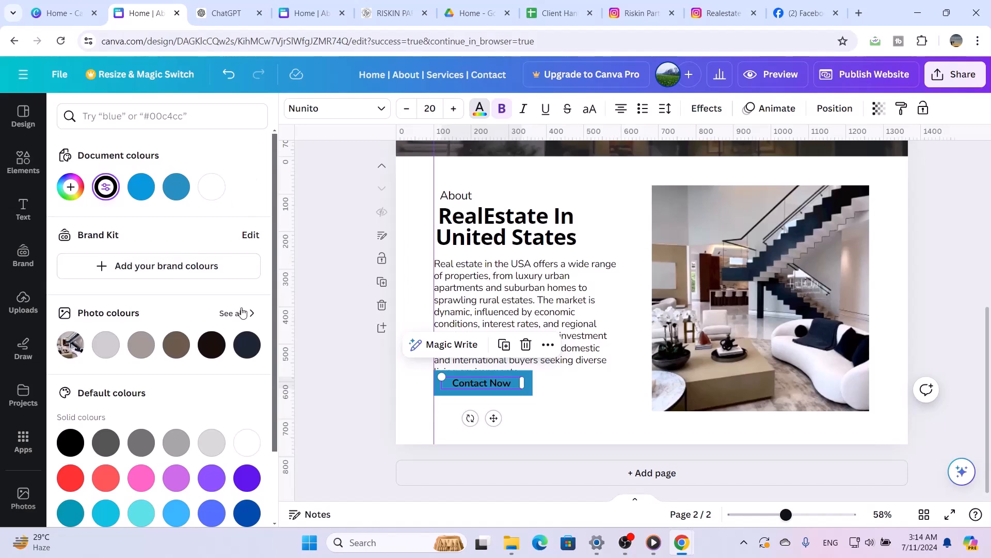
left_click(211, 187)
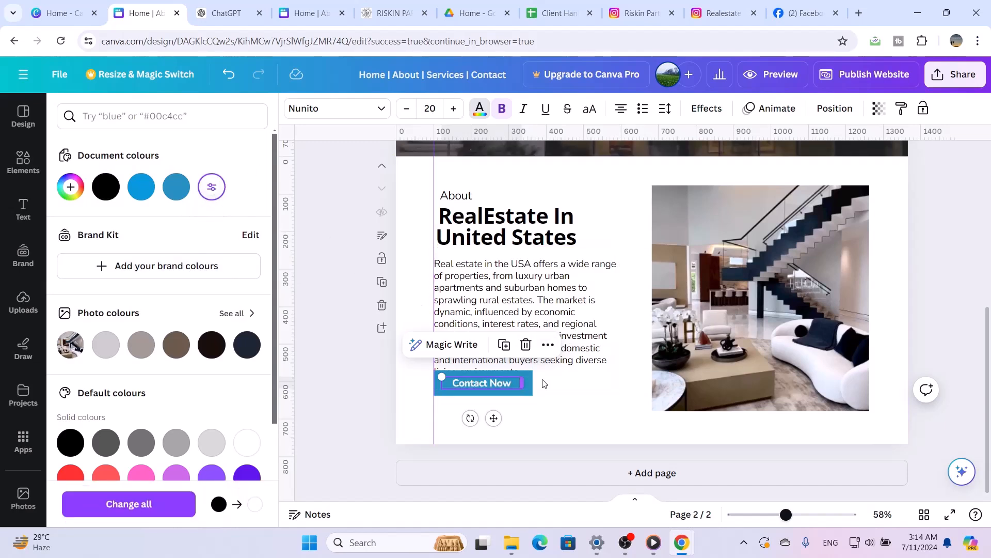
left_click(593, 395)
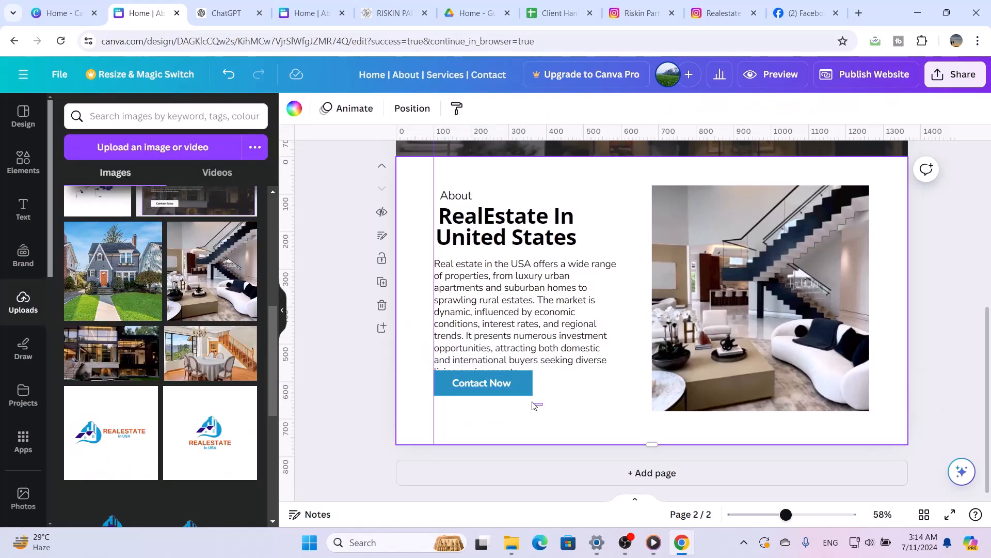
Nudge the blue button rectangle down clear of the last line of the About description
left_click(502, 386)
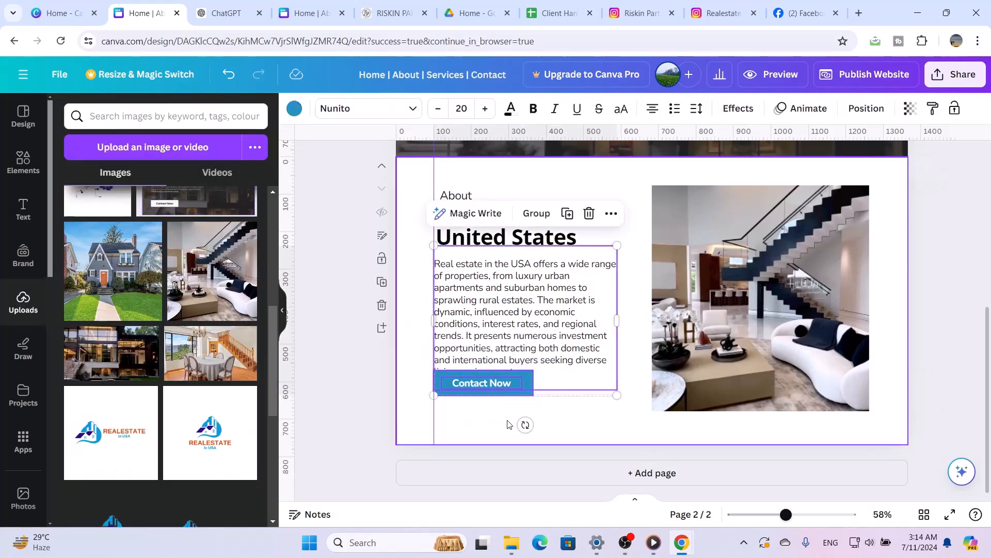
left_click(509, 421)
left_click(509, 394)
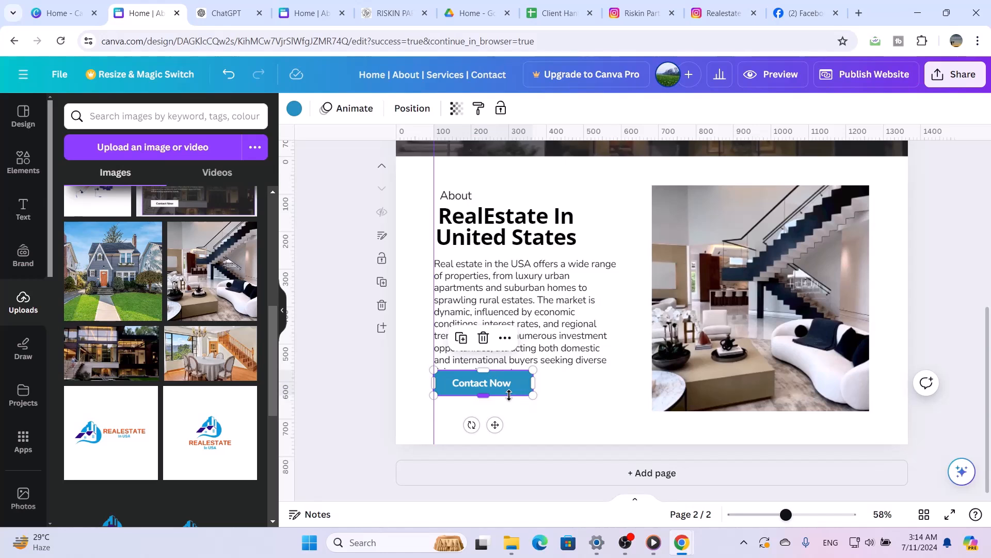
key("Down")
key("Down")
key("Down")
key("Down")
key("Down")
key("Down")
key("Down")
key("Down")
key("Down")
key("Down")
key("Down")
key("Down")
key("Down")
key("Down")
key("Down")
key("Down")
key("Down")
key("Down")
key("Down")
key("Down")
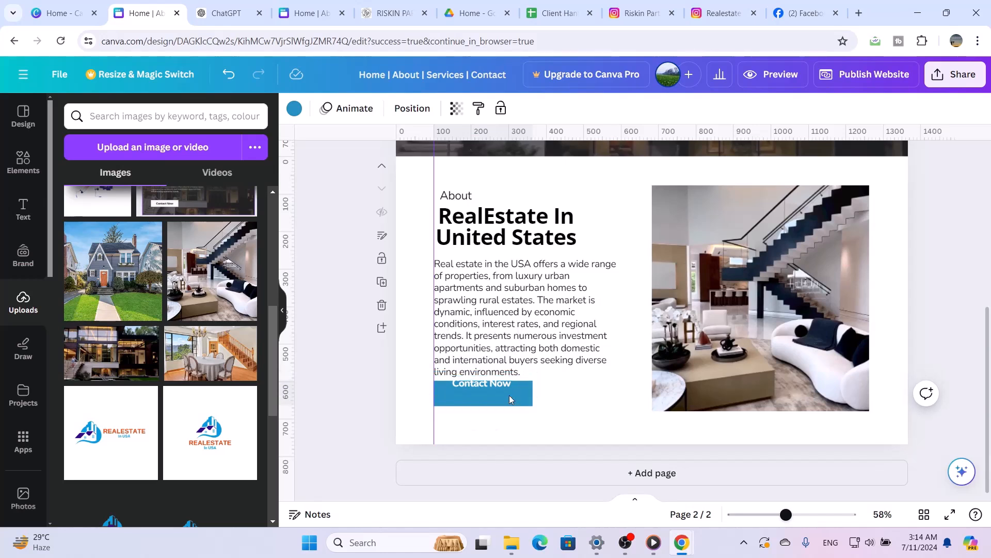
key("Down")
key("Down")
key("Down")
key("Down")
key("Down")
key("Down")
key("Down")
key("Down")
key("Down")
key("Down")
key("Down")
key("Down")
key("Down")
key("Down")
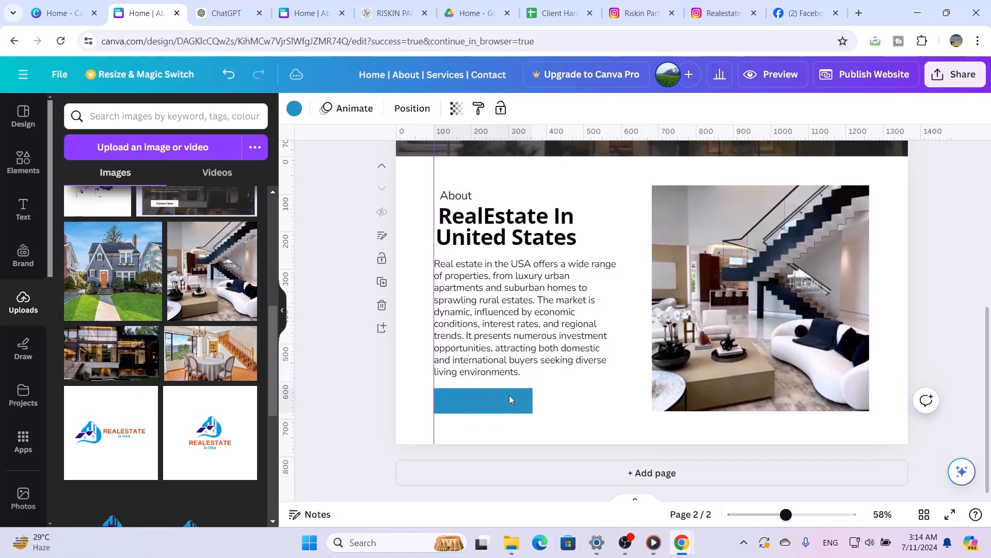
Select the white Contact Now label just above the blue rectangle
left_click(467, 379)
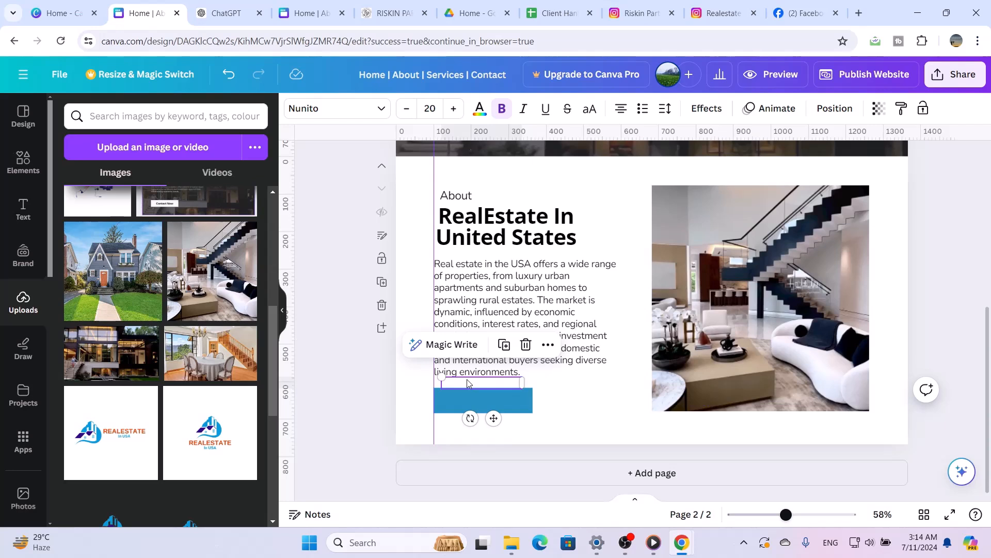
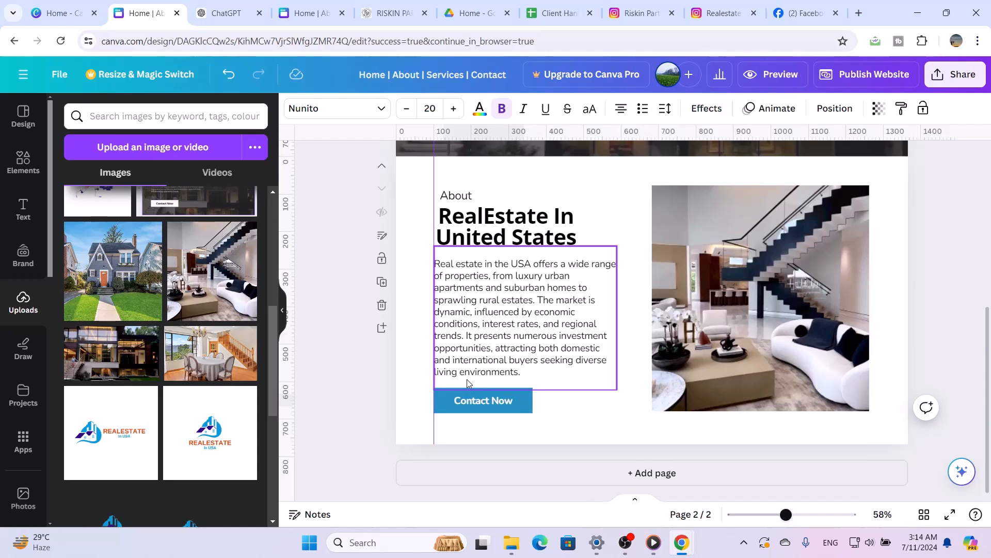
Set the About description's font size to 17 and nudge the paragraph up slightly towards the title
left_click(573, 363)
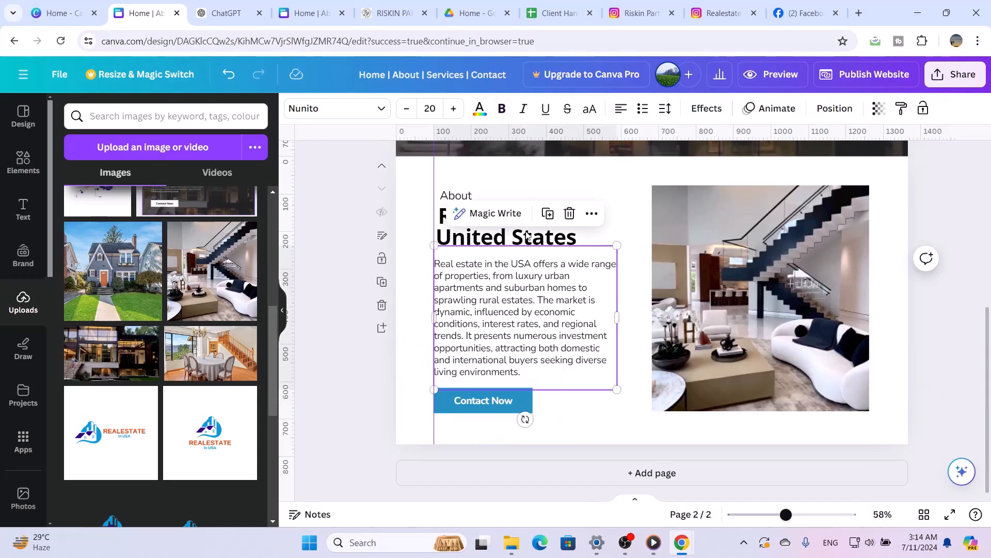
left_click(430, 109)
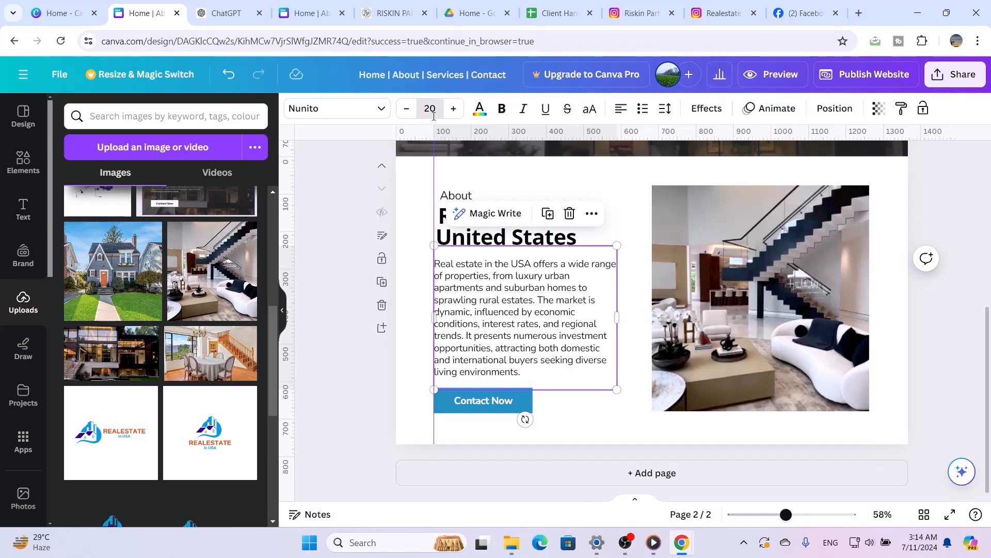
type("1")
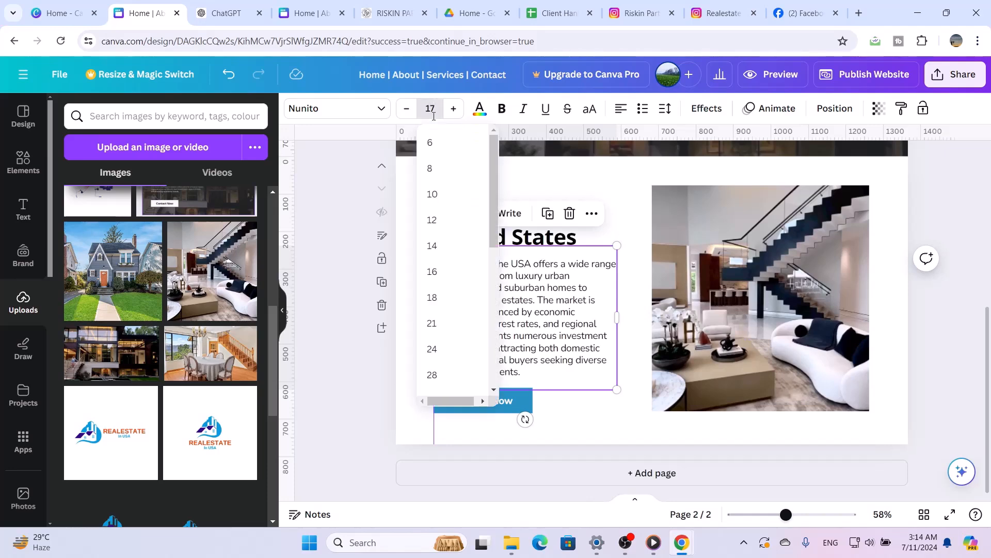
type("7")
key("Return")
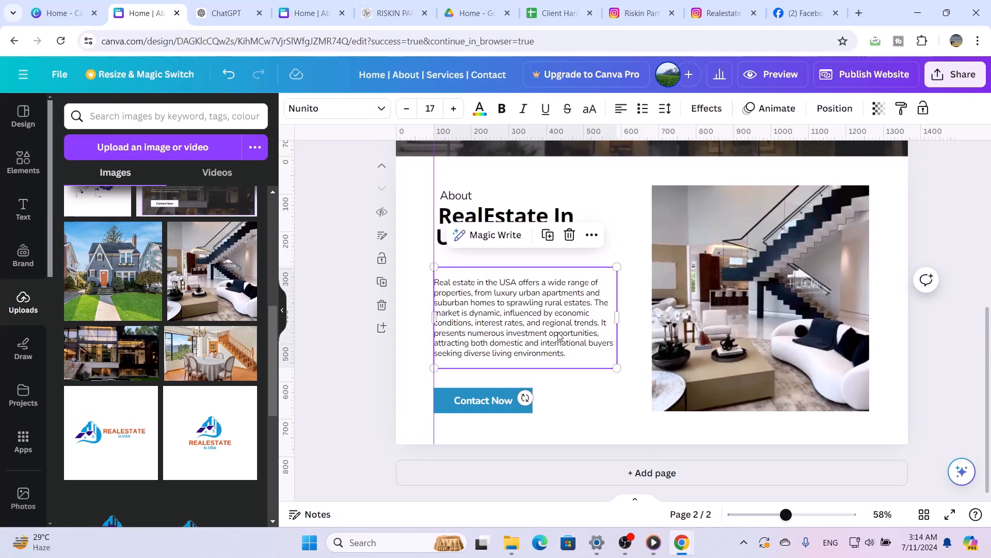
left_click_drag(560, 336, 558, 329)
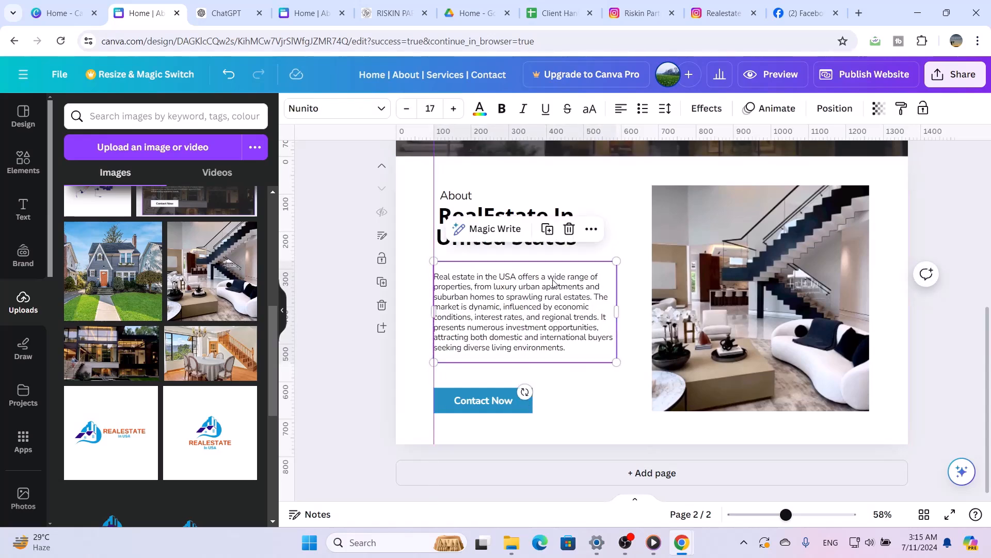
Narrow the "RealEstate In United States" title box slightly and left-align both the title and the small About label above it
left_click(553, 248)
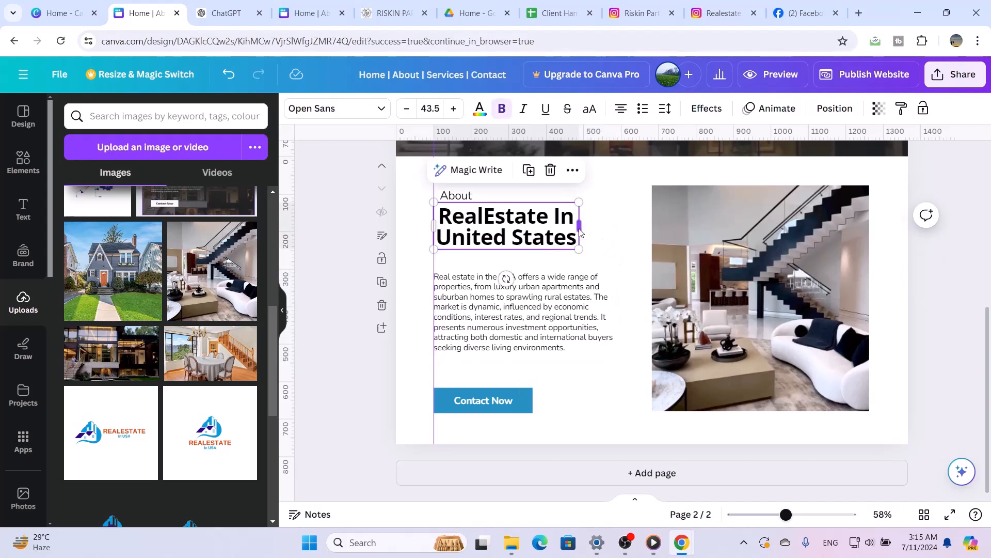
left_click_drag(580, 232, 577, 233)
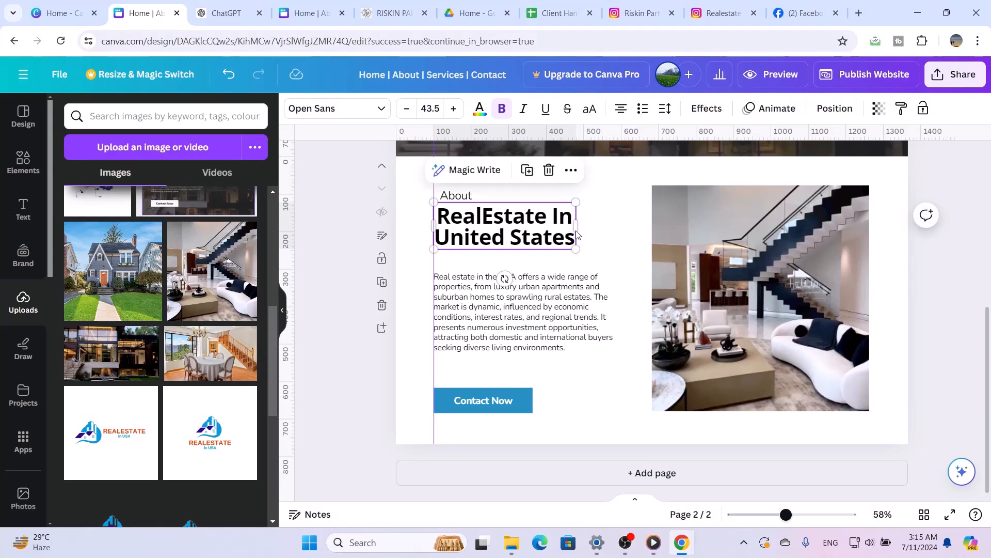
left_click(622, 119)
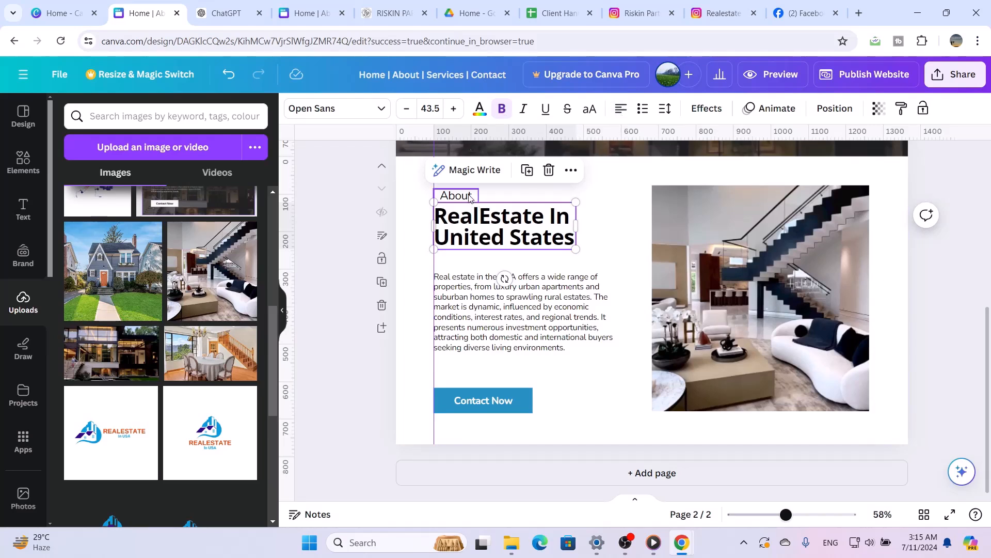
left_click(469, 199)
left_click(621, 109)
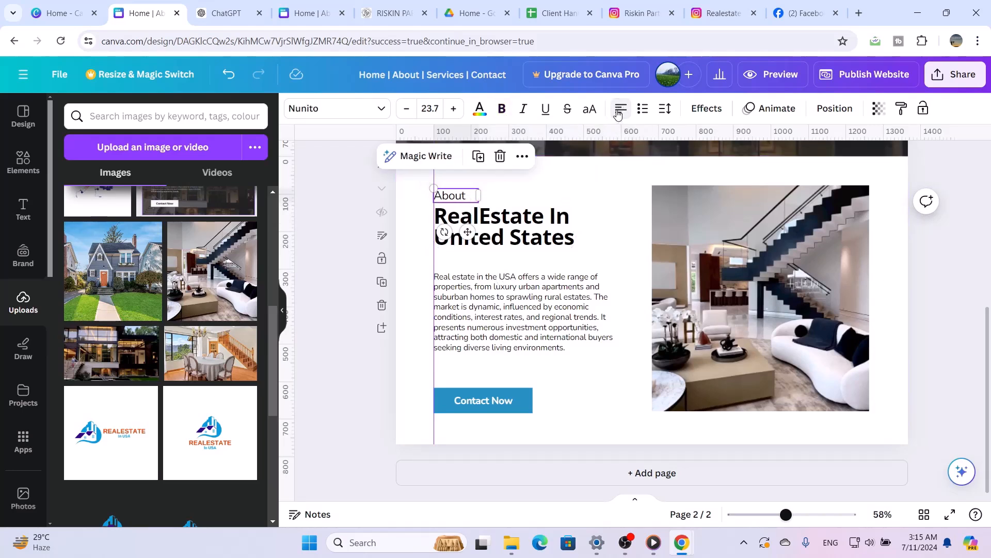
left_click(606, 257)
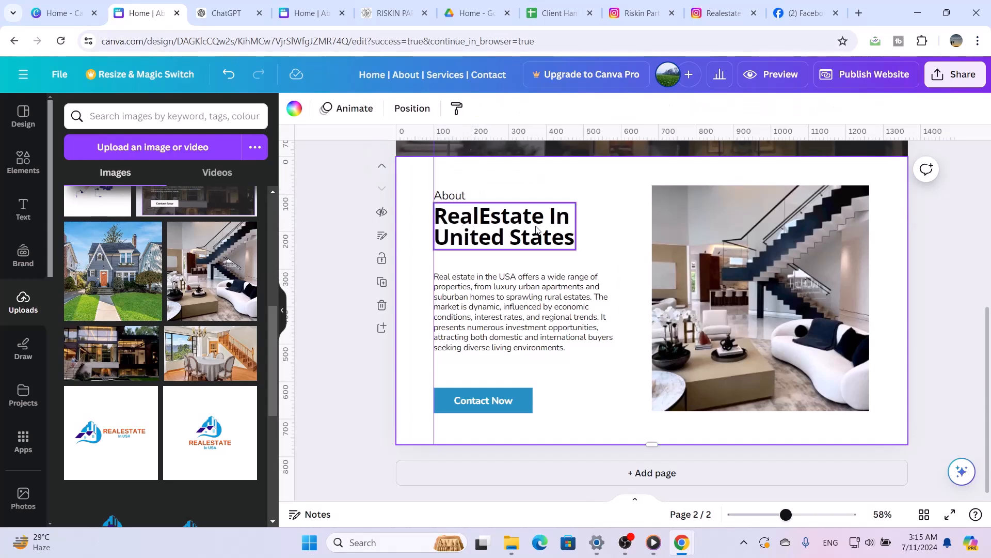
Check the hero label's font and change the "RealEstate In United States" title's font to Nunito to match
scroll(606, 254, "up", 3)
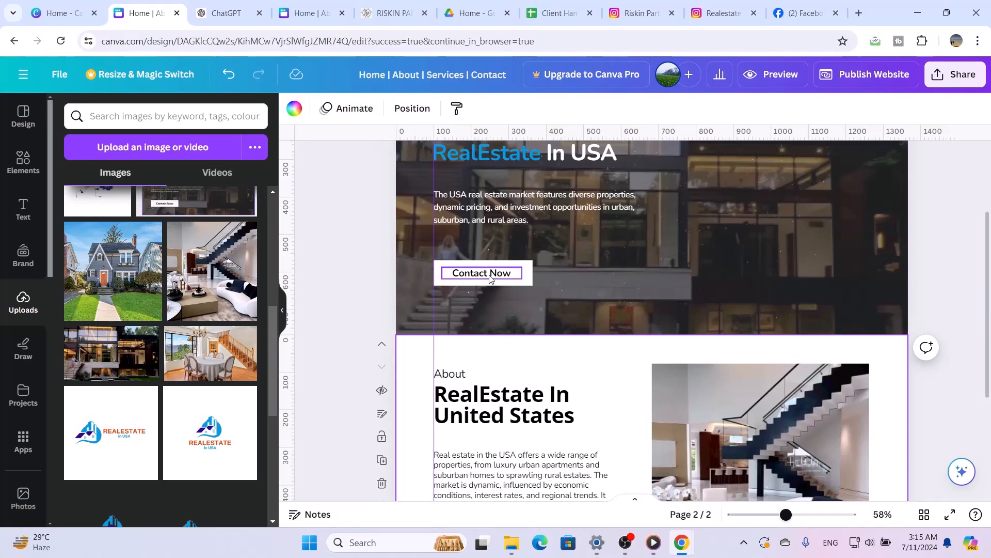
left_click(489, 276)
scroll(556, 353, "down", 3)
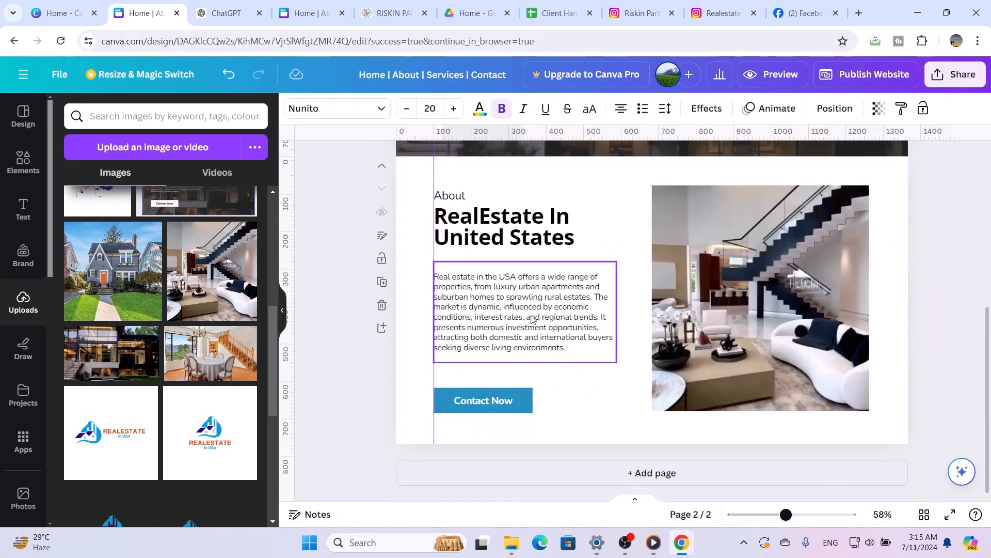
left_click(447, 198)
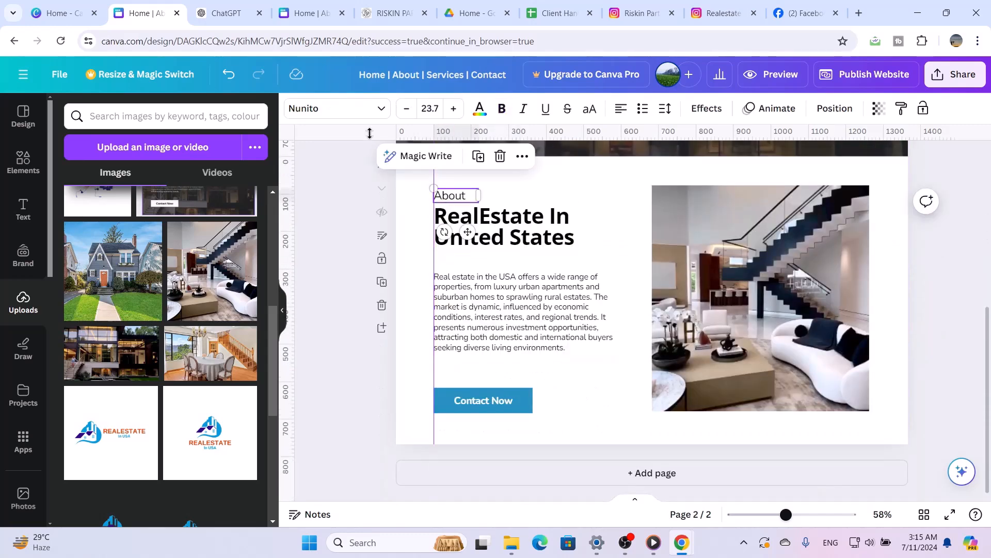
left_click(488, 219)
left_click(383, 110)
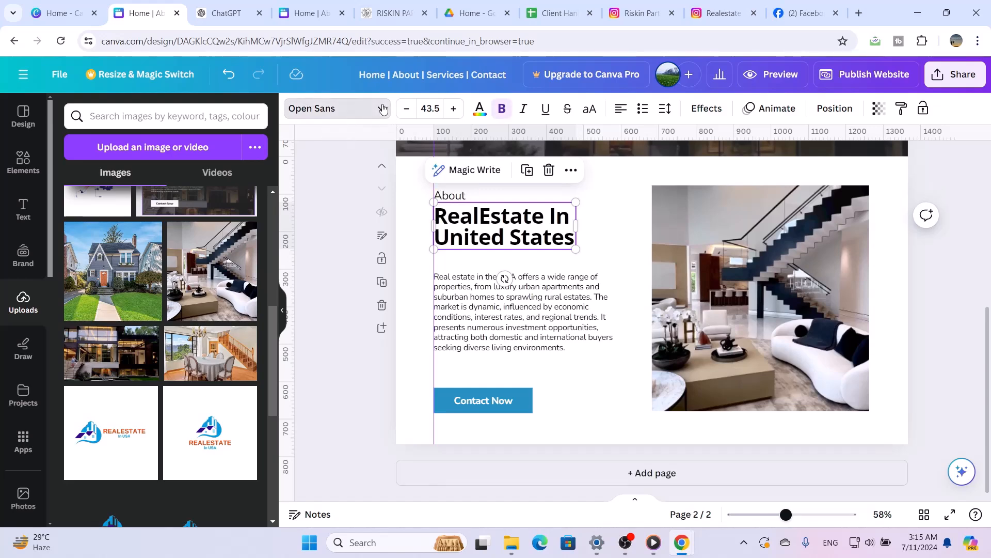
left_click(168, 233)
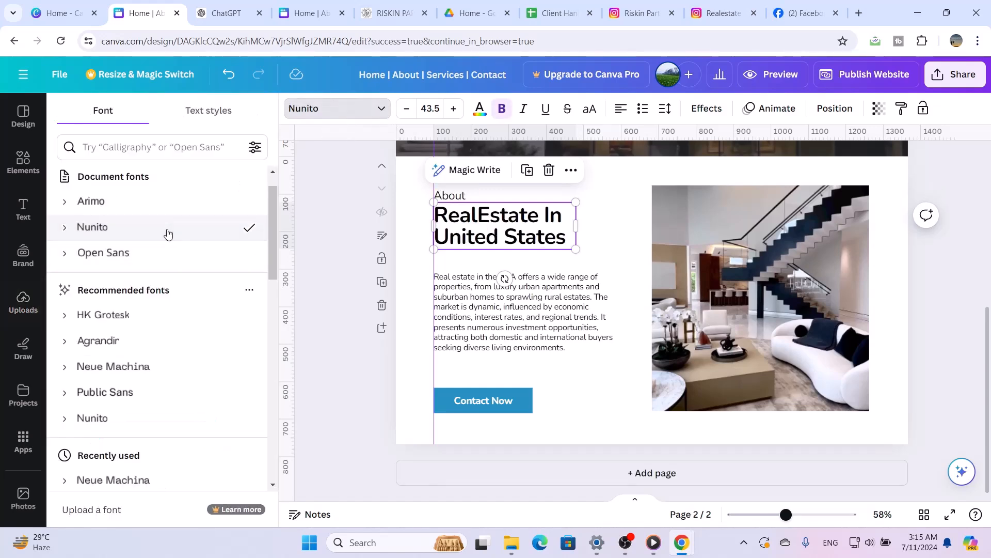
left_click(504, 333)
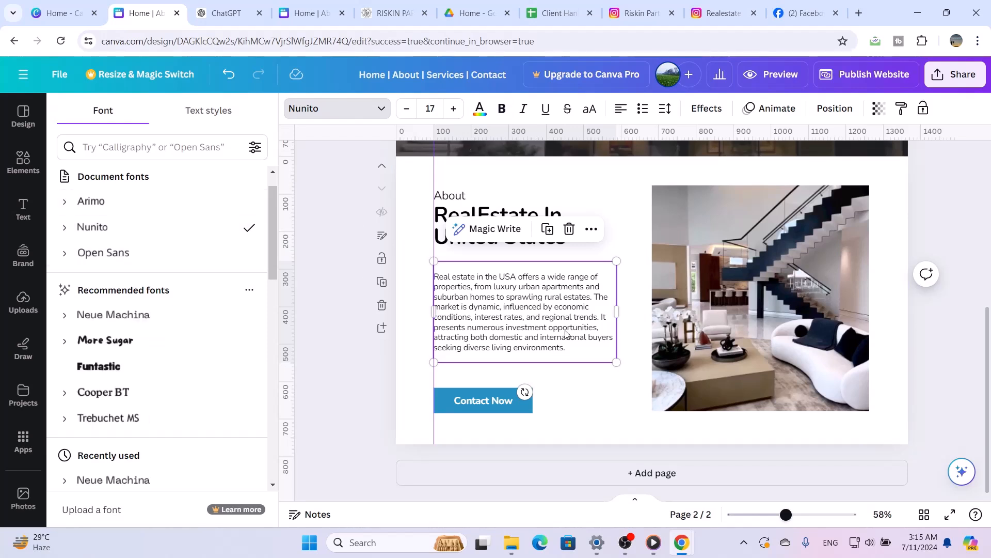
Set the font size of the "RealEstate In United States" title to 45
left_click(493, 216)
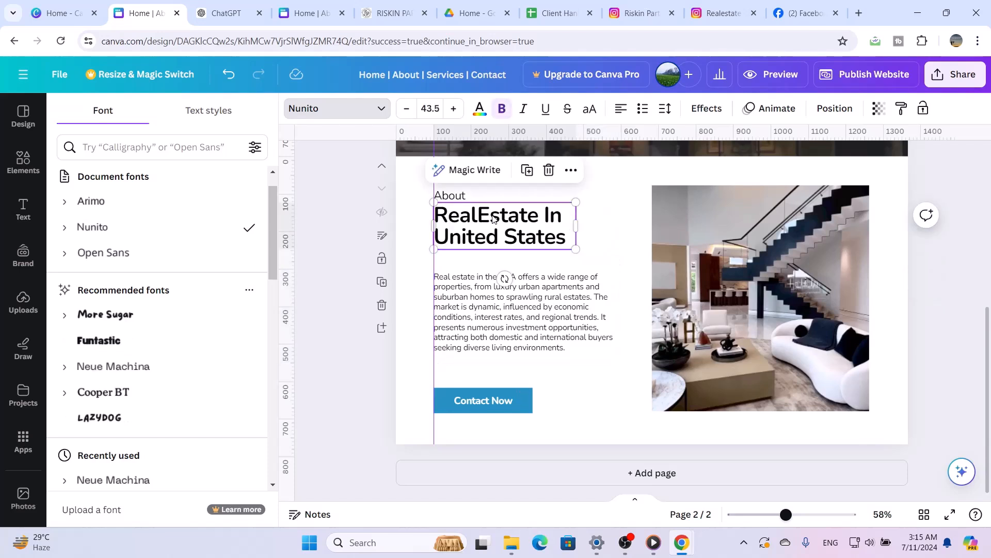
double_click(493, 216)
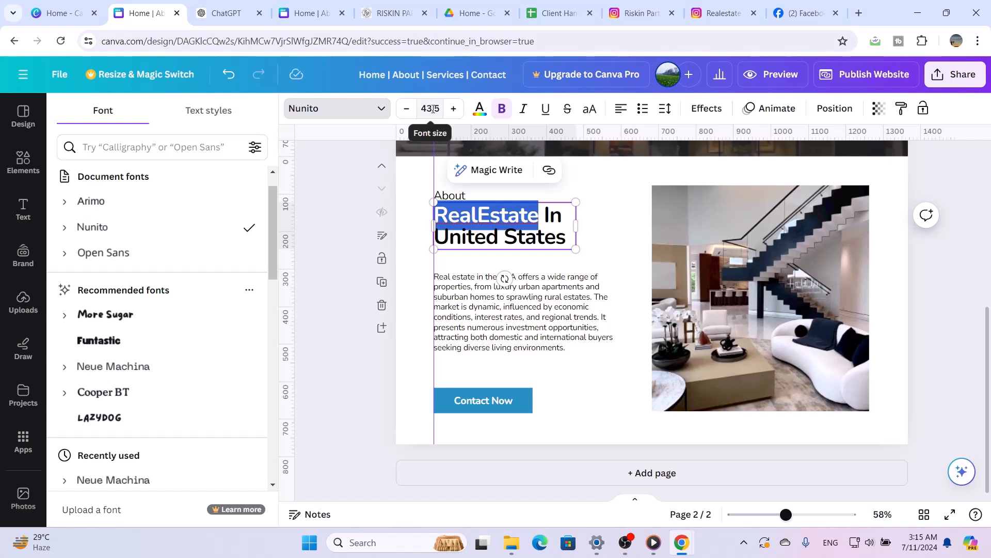
left_click(557, 266)
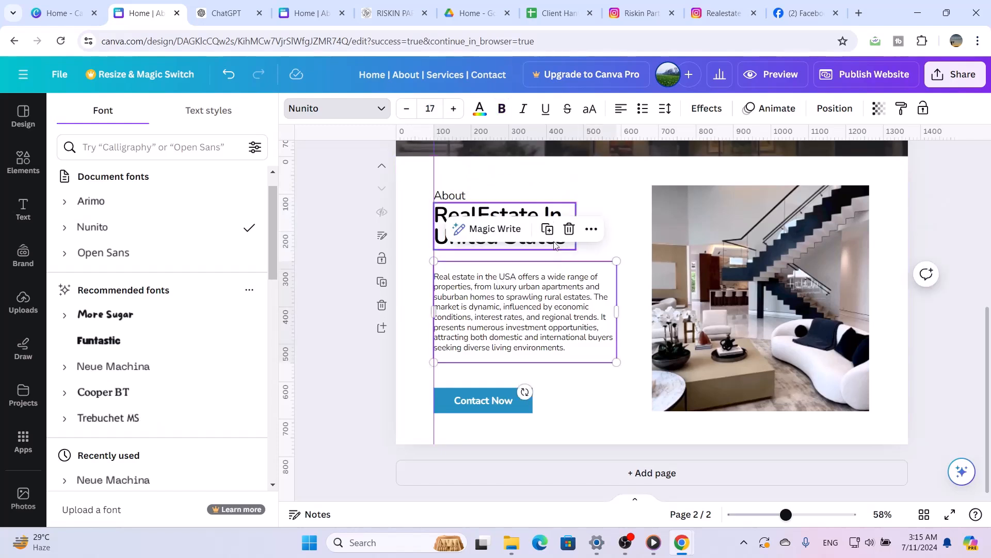
left_click(536, 210)
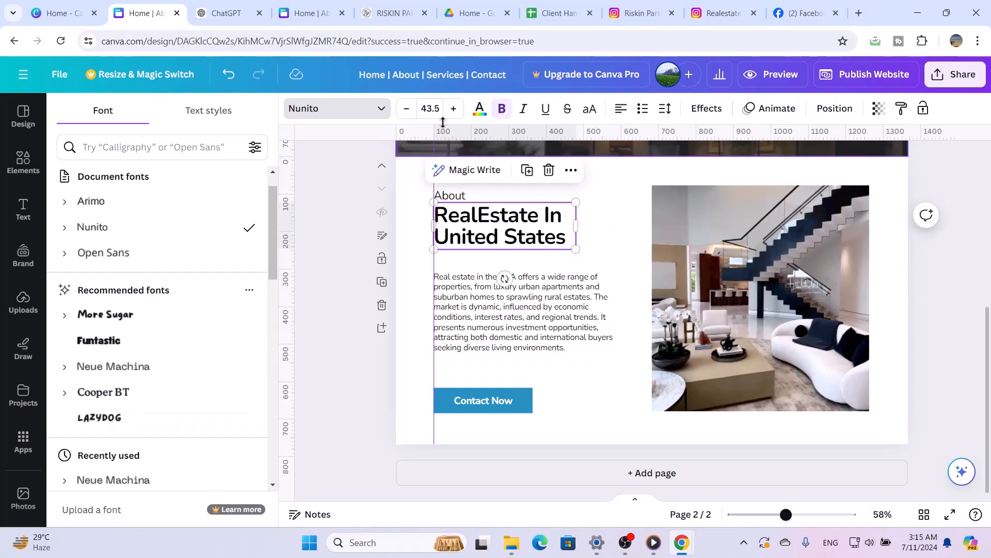
left_click(431, 110)
left_click(434, 113)
left_click(433, 114)
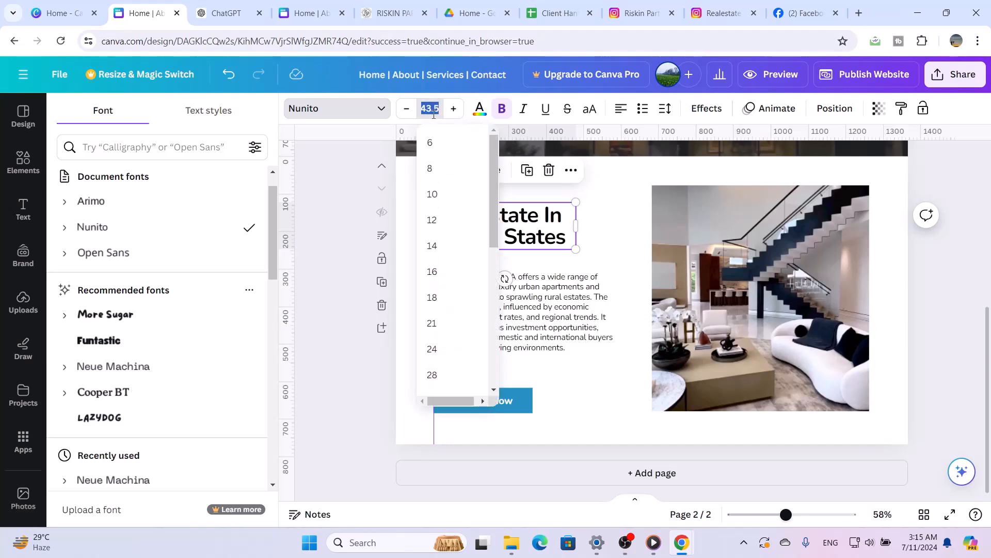
type("4")
left_click(613, 196)
Colour only the word "RealEstate" in the About title with the darker document blue that matches the Contact Now button
left_click(539, 221)
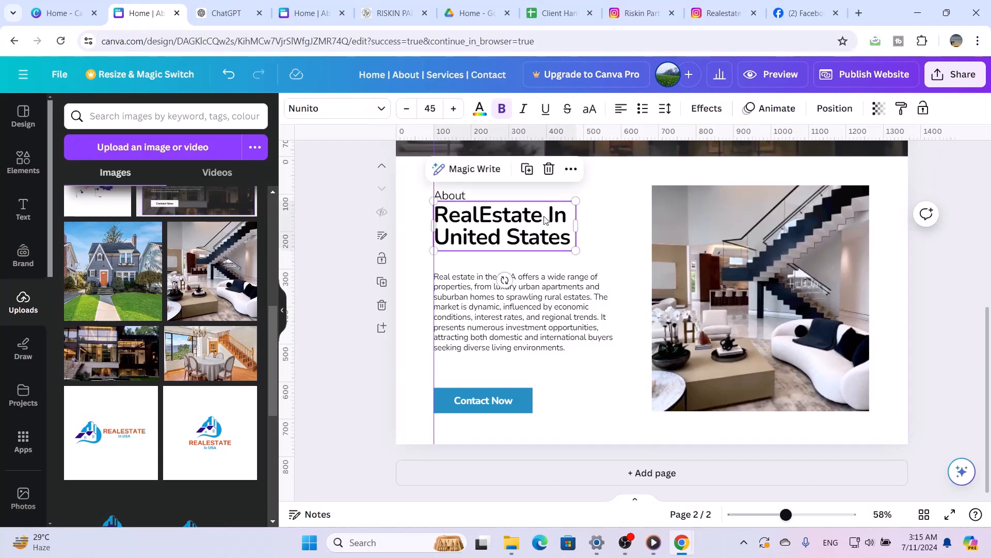
left_click_drag(544, 219, 436, 214)
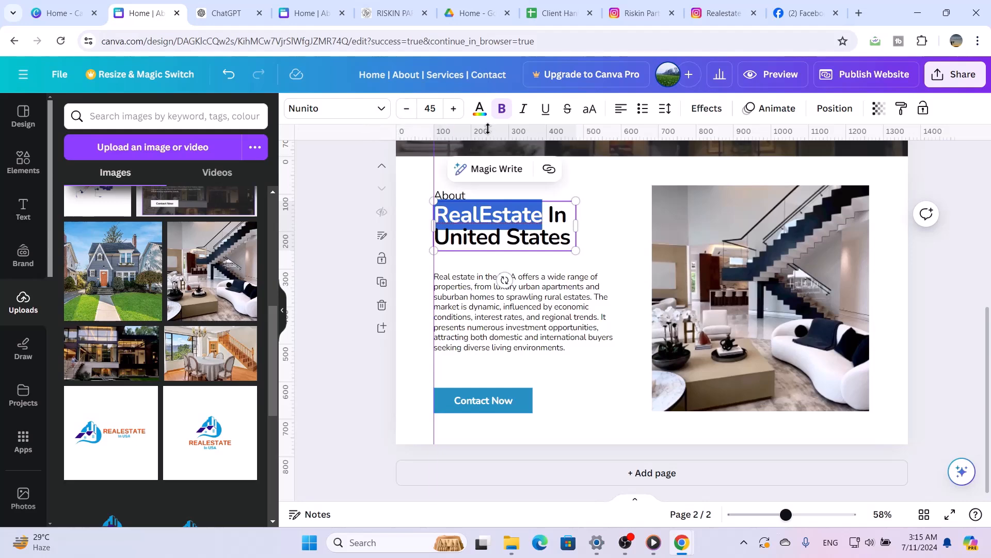
left_click(479, 107)
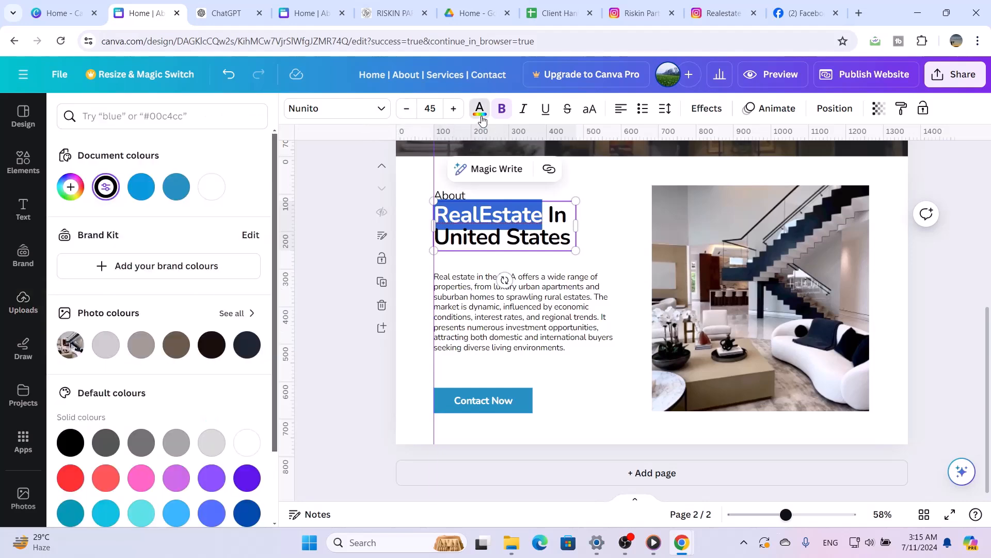
left_click(141, 187)
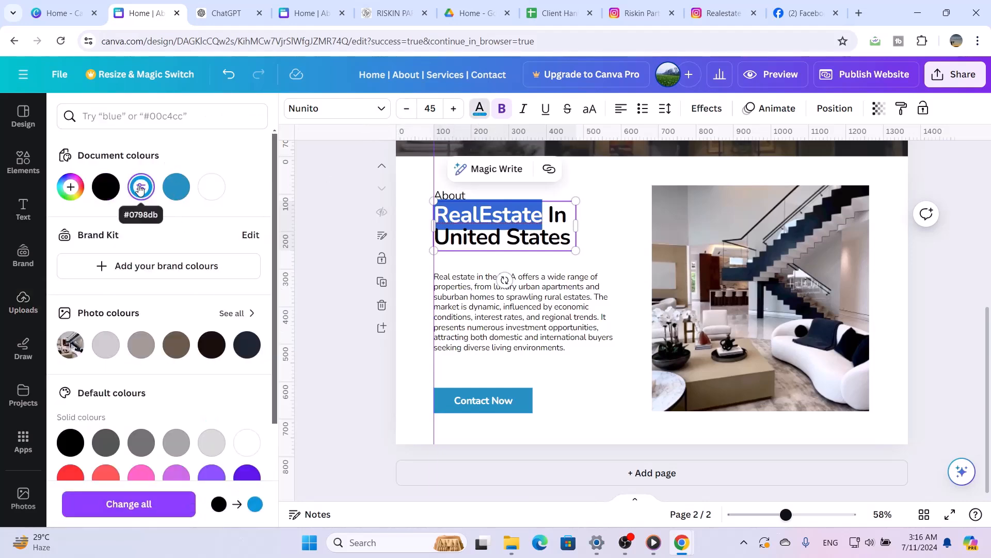
left_click(174, 189)
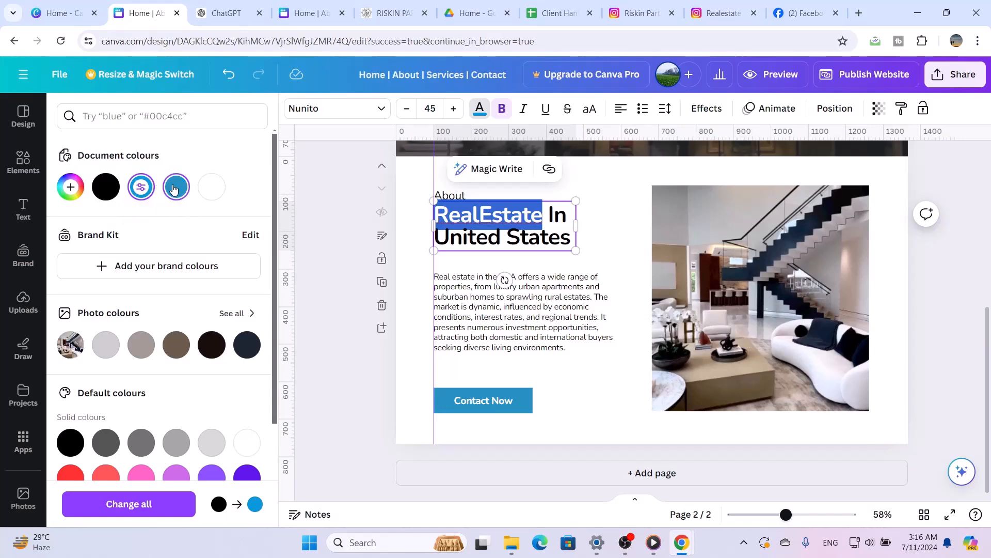
left_click(619, 236)
Open the link entry for the hero section's Contact Now label
scroll(619, 236, "up", 5)
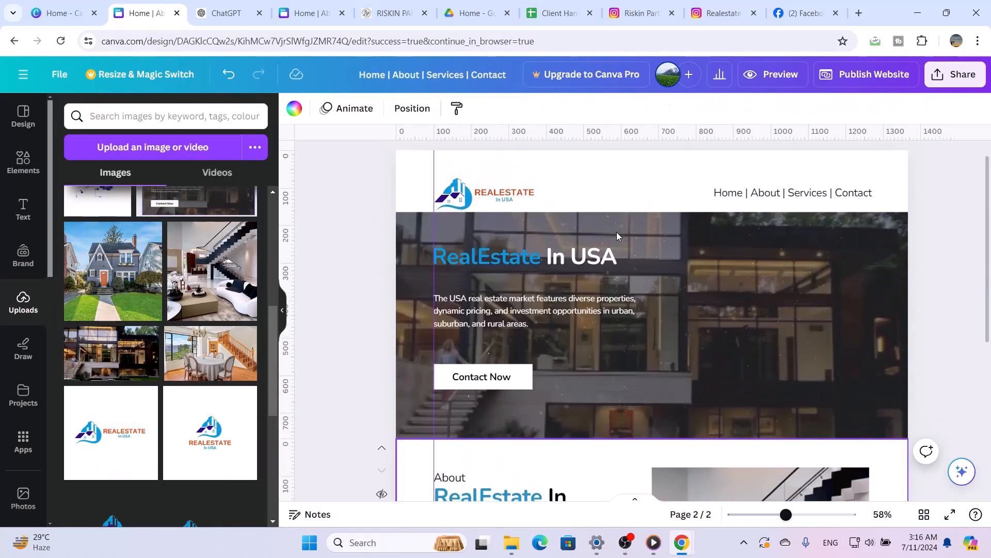
scroll(618, 236, "down", 5)
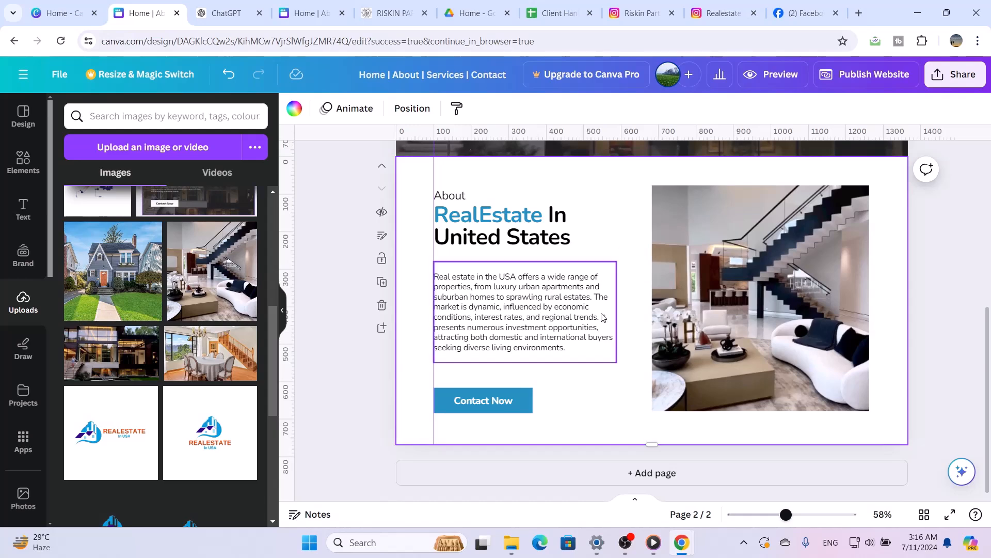
scroll(622, 205, "up", 5)
scroll(623, 202, "down", 2)
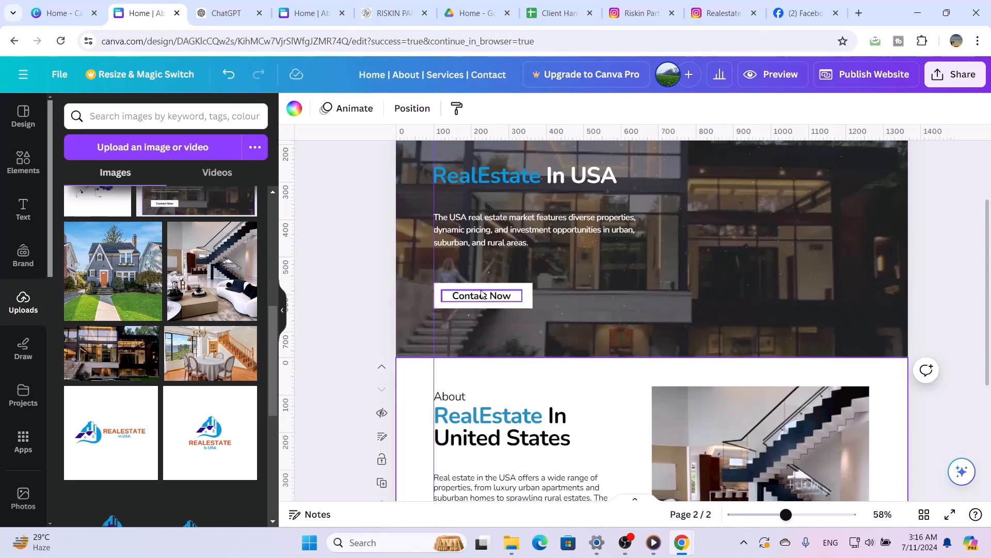
left_click(481, 293)
right_click(482, 294)
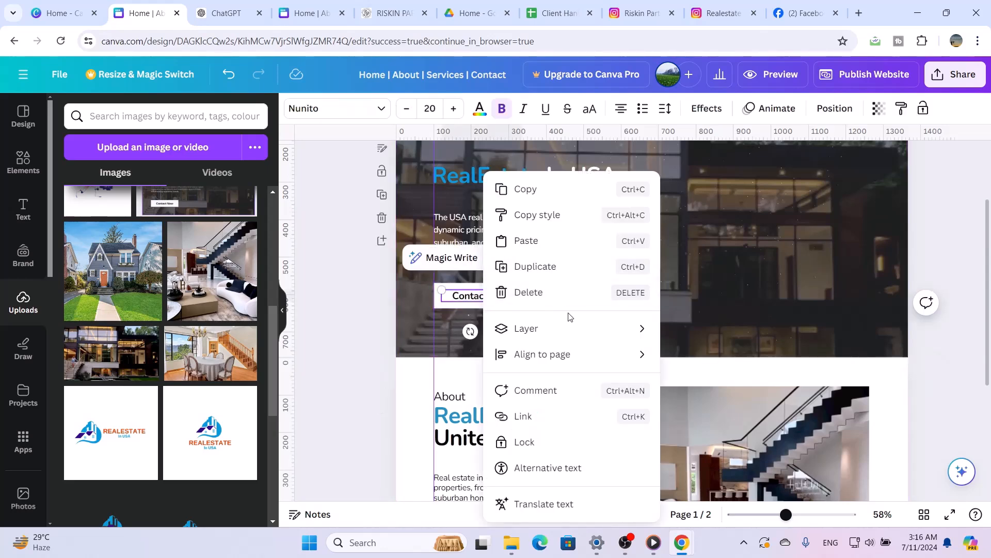
left_click(613, 416)
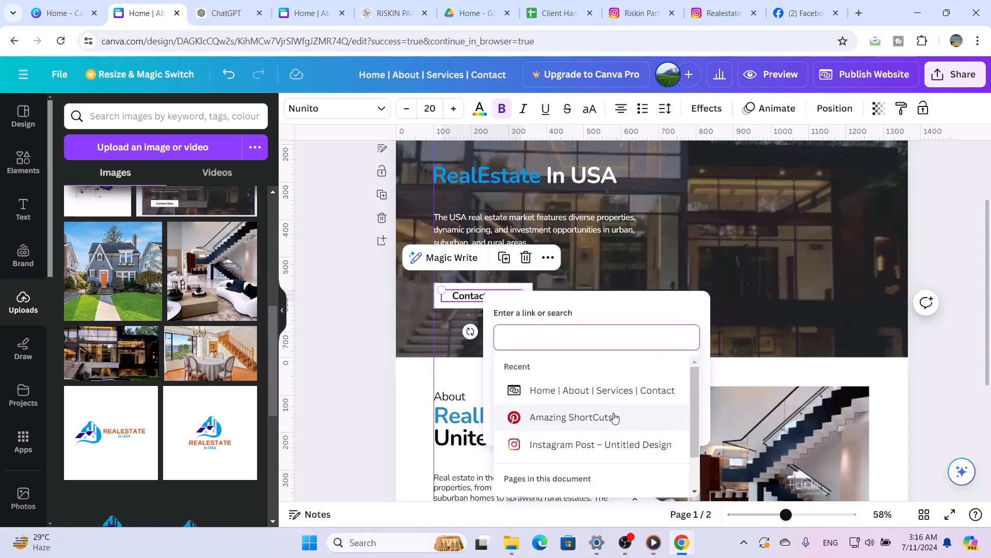
type("tel")
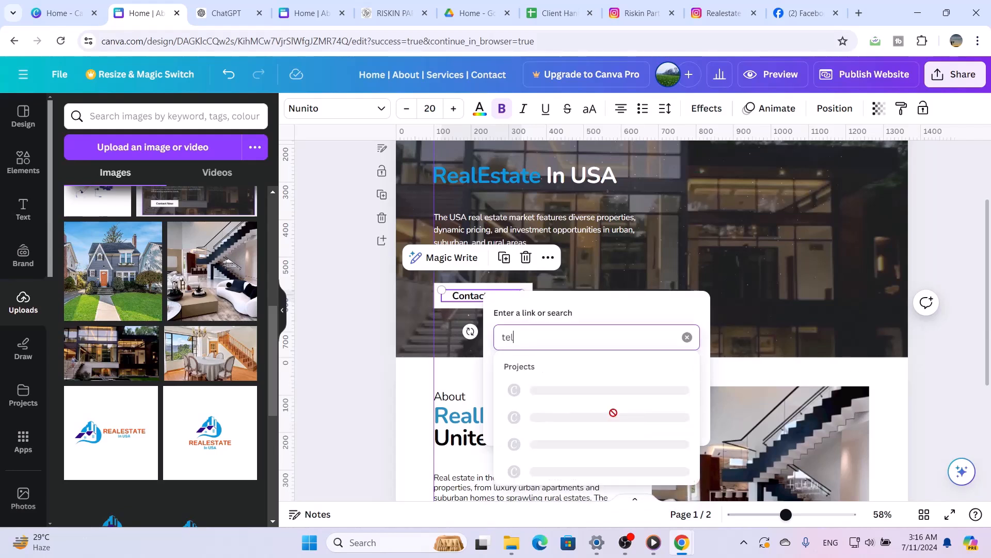
left_click(614, 414)
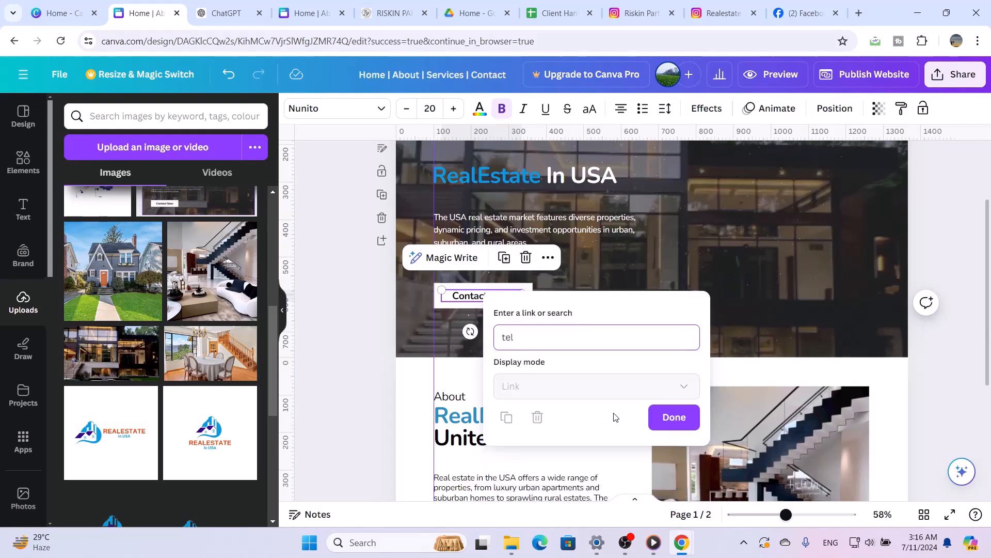
key("BackSpace")
key("BackSpace")
key("BackSpace")
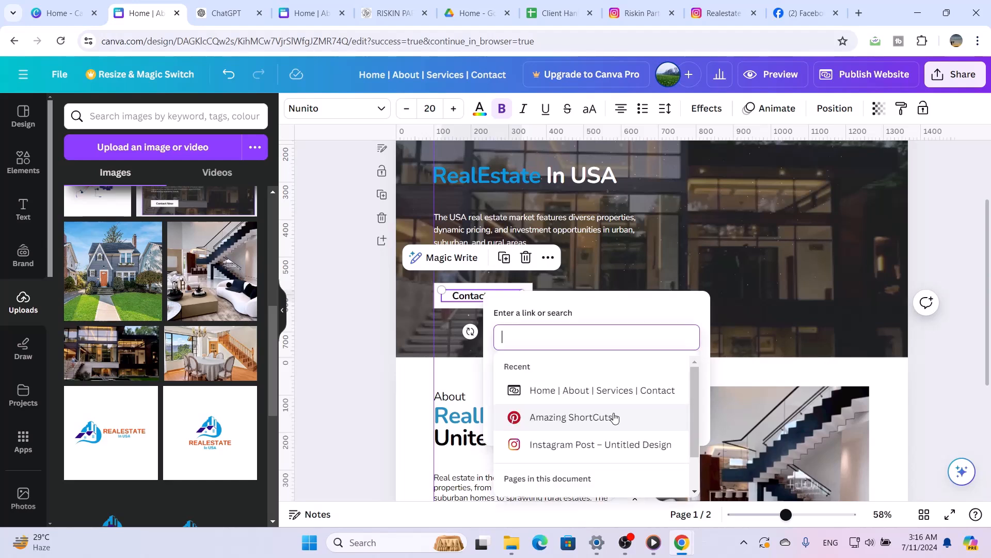
Link the hero's Contact Now label to the business phone number using a tel: address, keeping the Link display mode
type("tel")
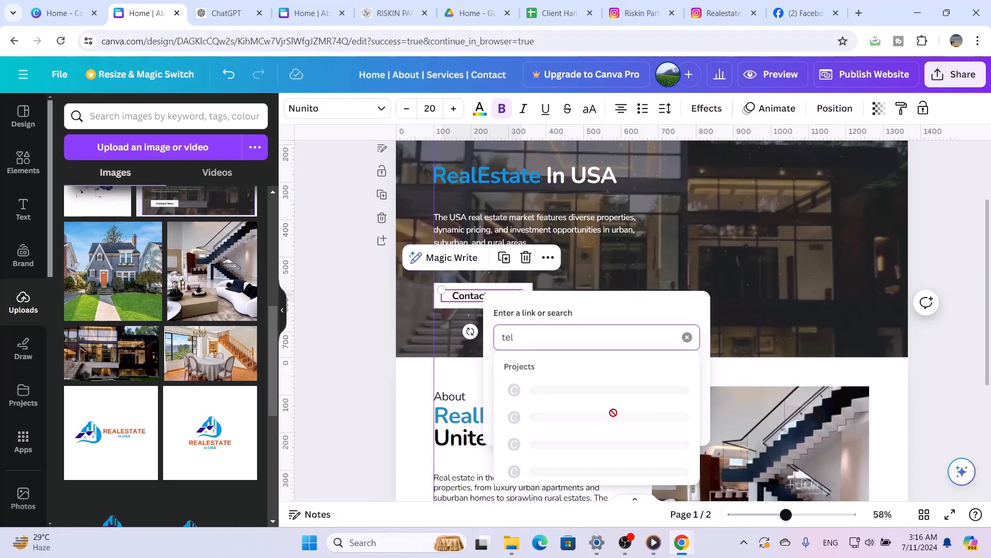
type(":")
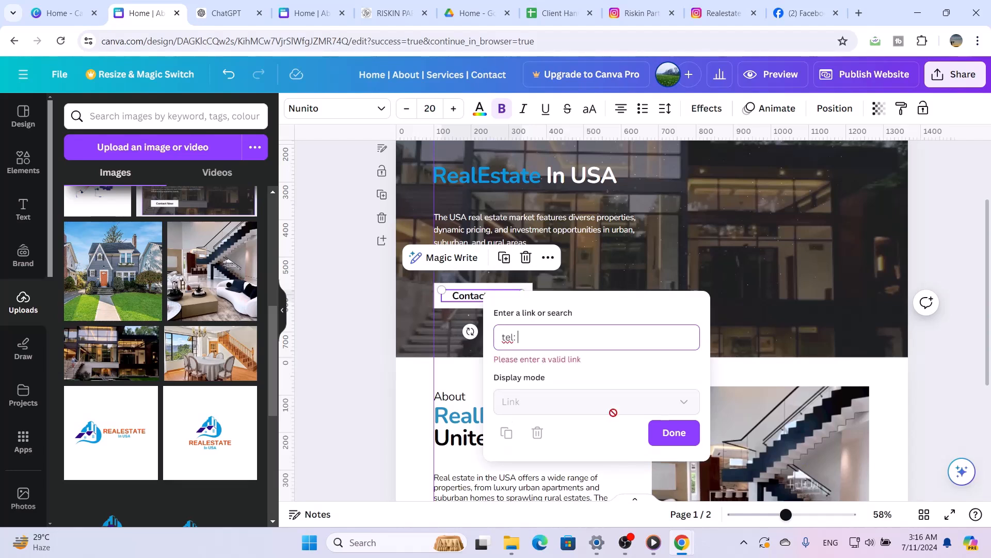
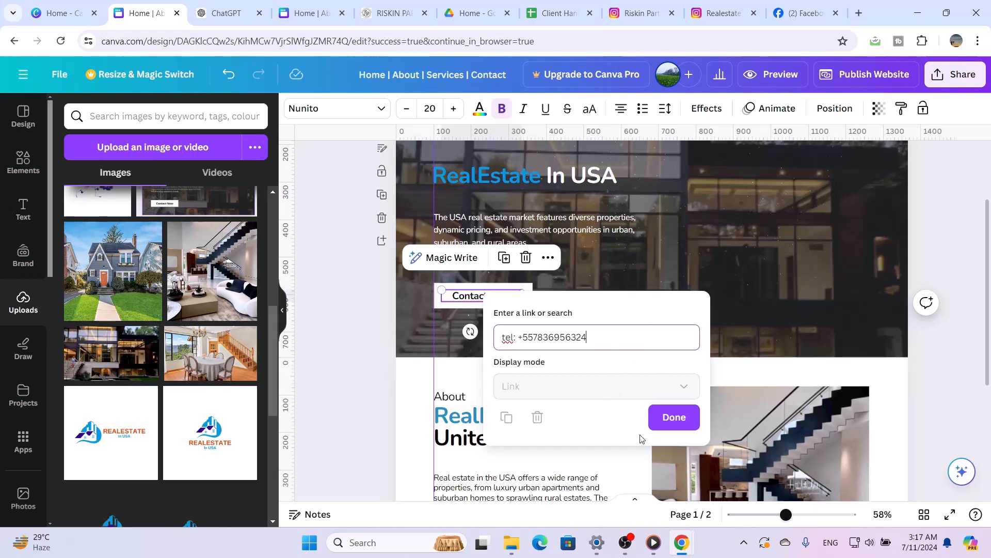
left_click(688, 418)
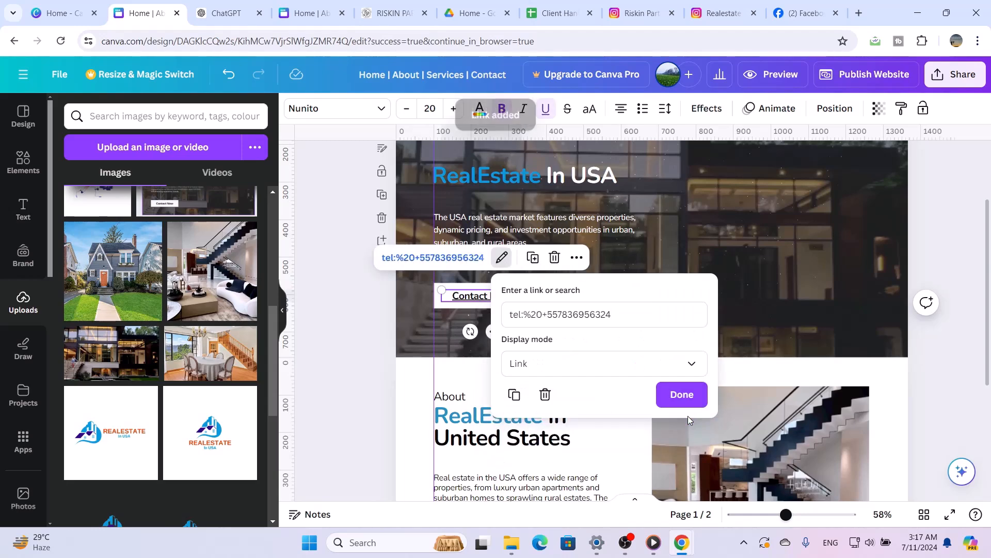
left_click(676, 393)
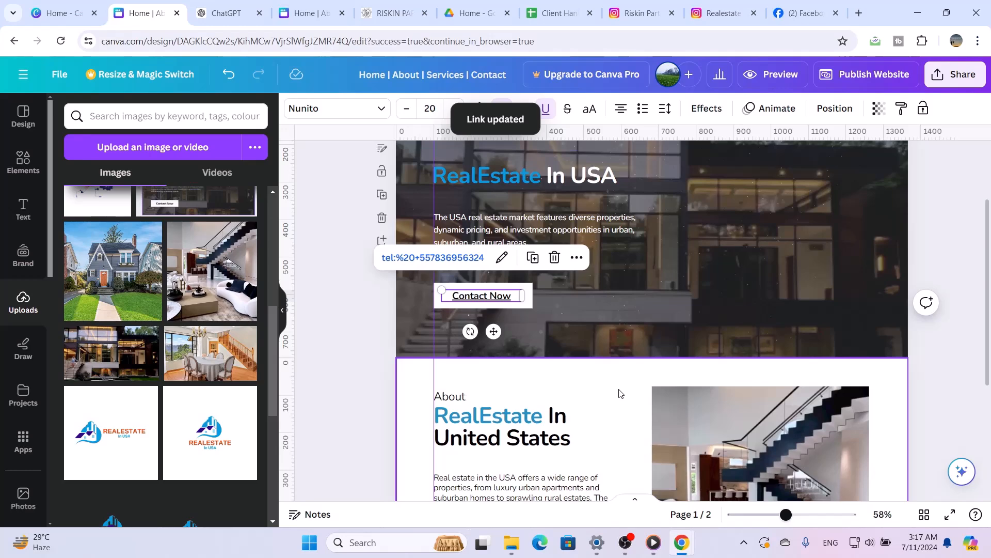
Add a blank page below the About section and bring up the website layouts for it
scroll(620, 394, "down", 4)
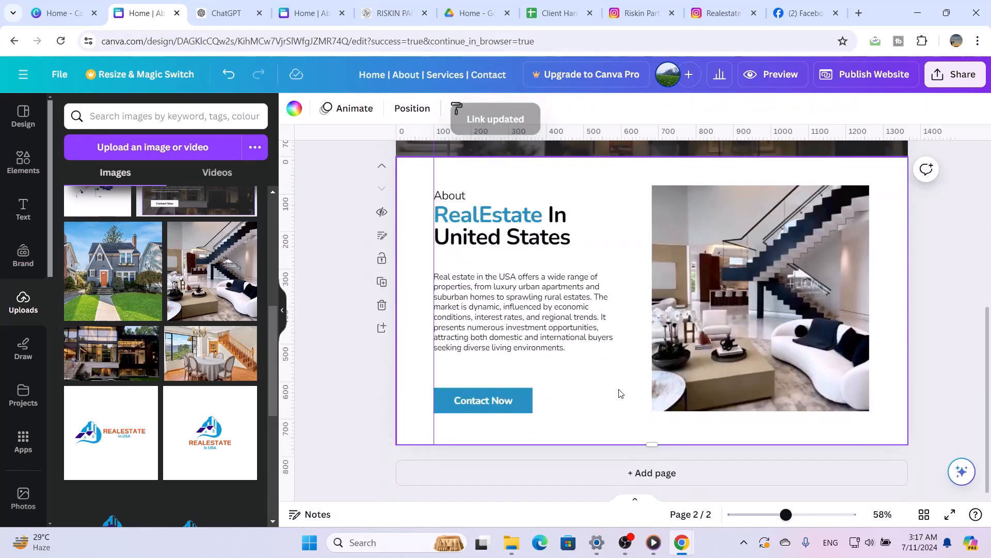
scroll(620, 393, "up", 2)
scroll(620, 394, "down", 2)
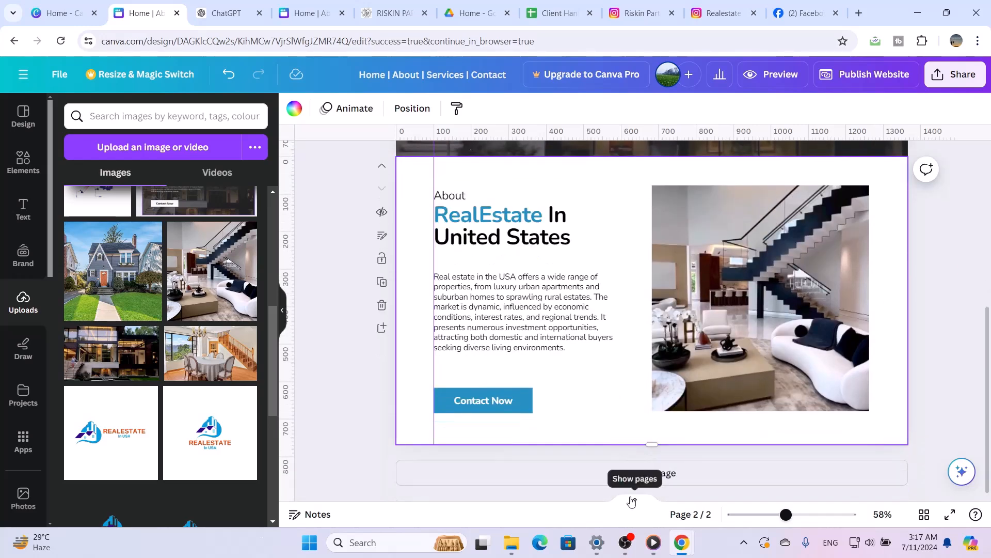
left_click(654, 472)
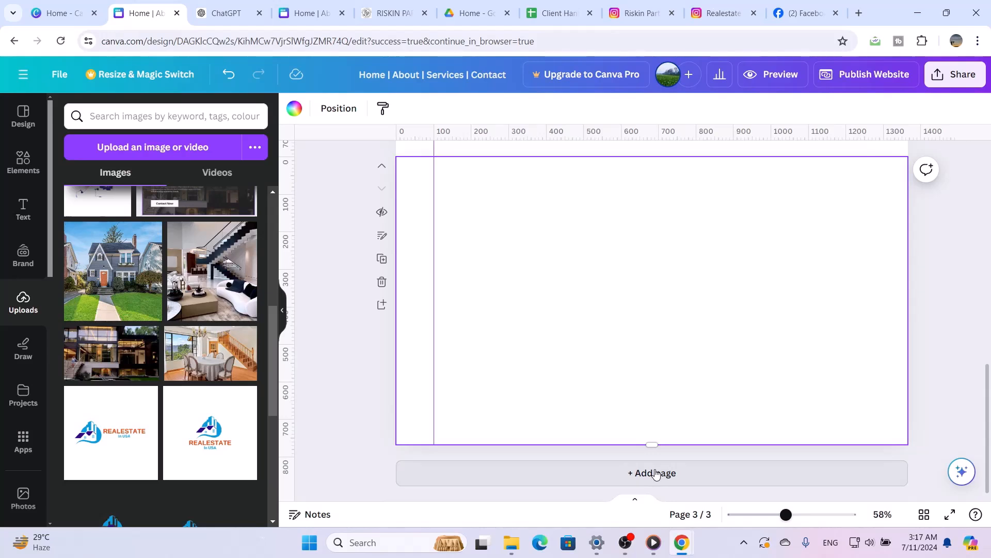
left_click(24, 129)
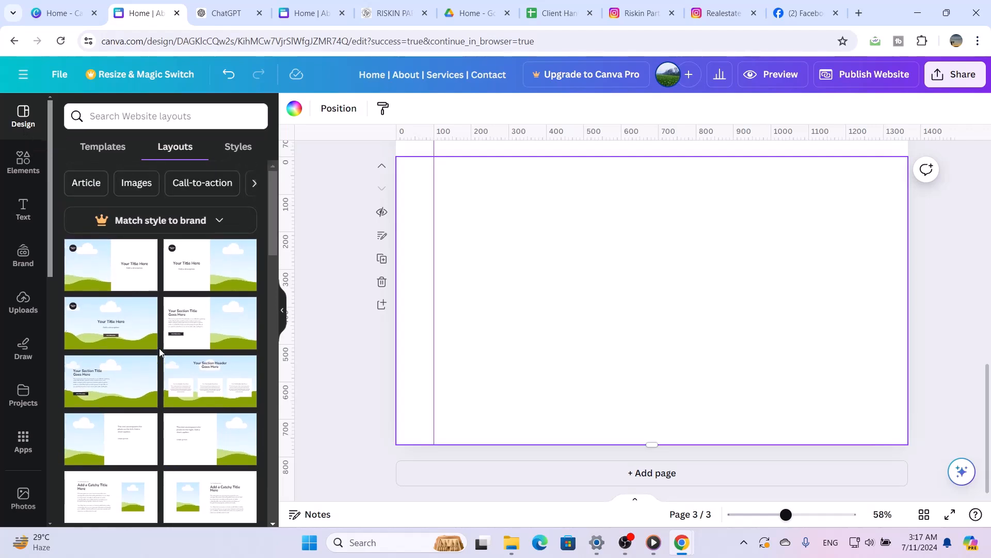
Apply the layout with a section title, paragraph and call-to-action beside a half-page image to the blank page
left_click(167, 330)
scroll(144, 339, "down", 1)
scroll(144, 338, "down", 1)
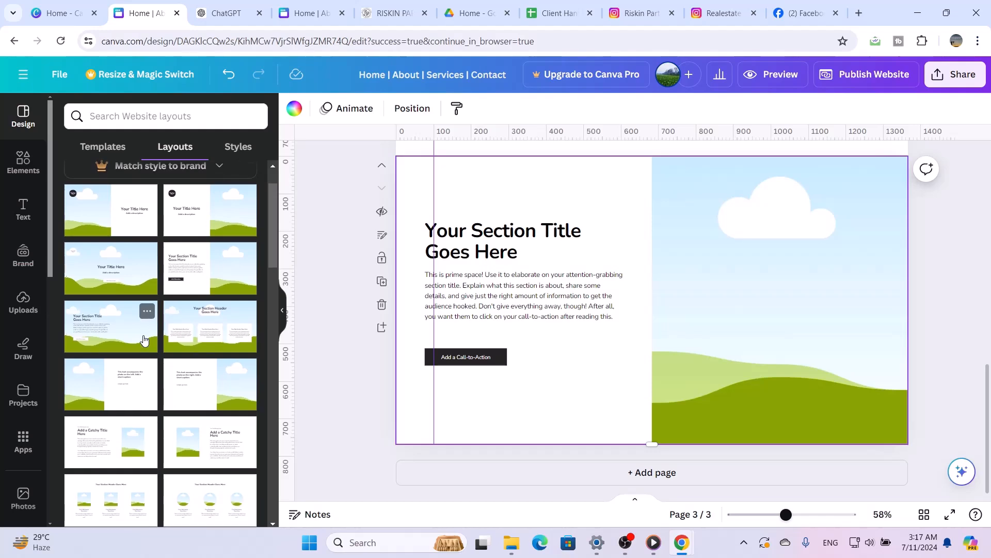
Replace the current page with the layout pairing a half-page image with a title and description, and delete its round logo placeholder
left_click(123, 221)
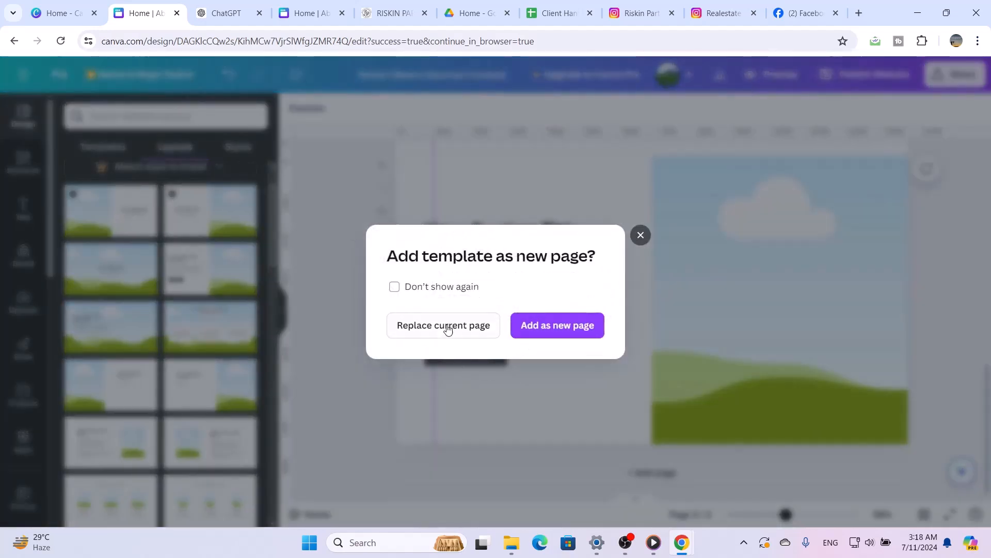
left_click(447, 328)
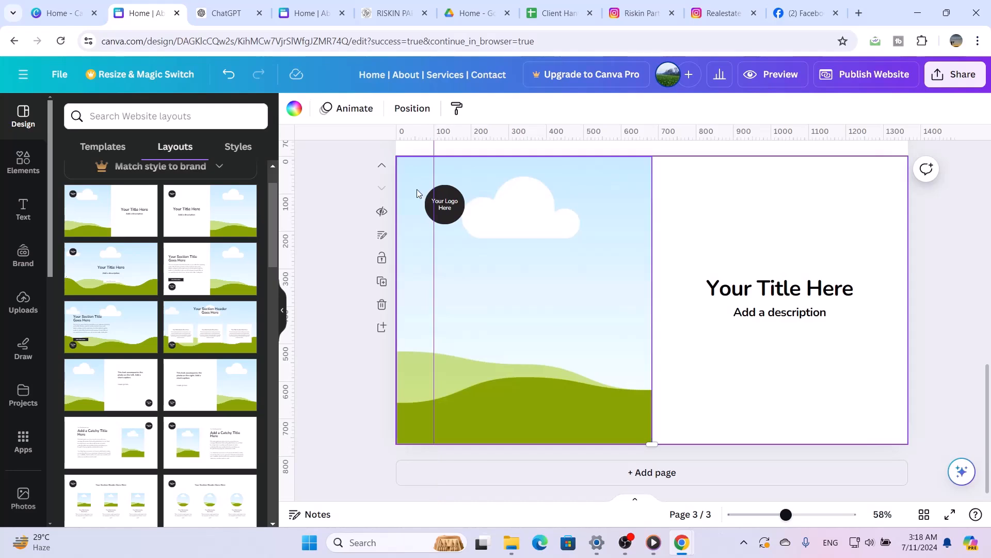
mouse_move(420, 194)
left_mouse_down()
mouse_move(460, 211)
mouse_move(421, 193)
left_mouse_up()
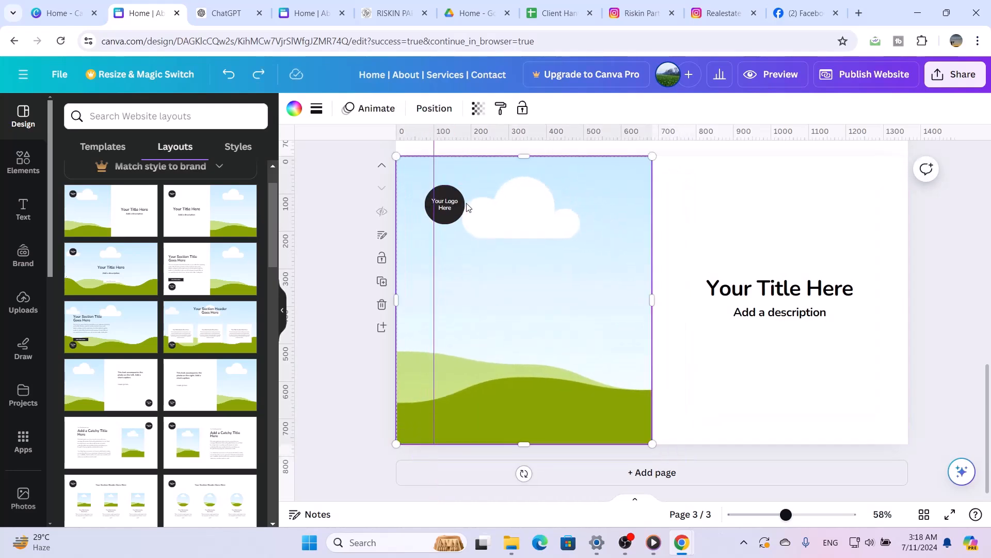
scroll(465, 206, "up", 1)
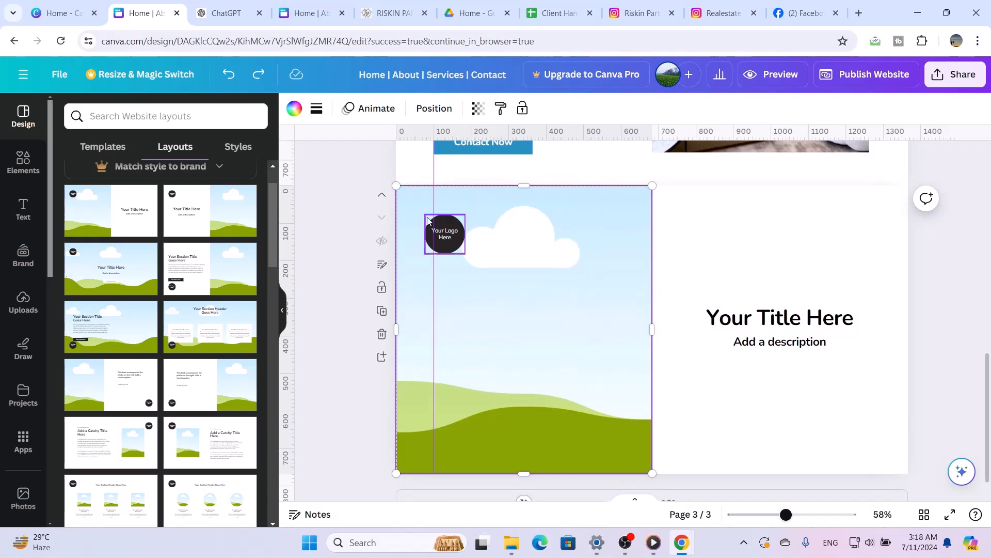
left_click(443, 236)
key("Delete")
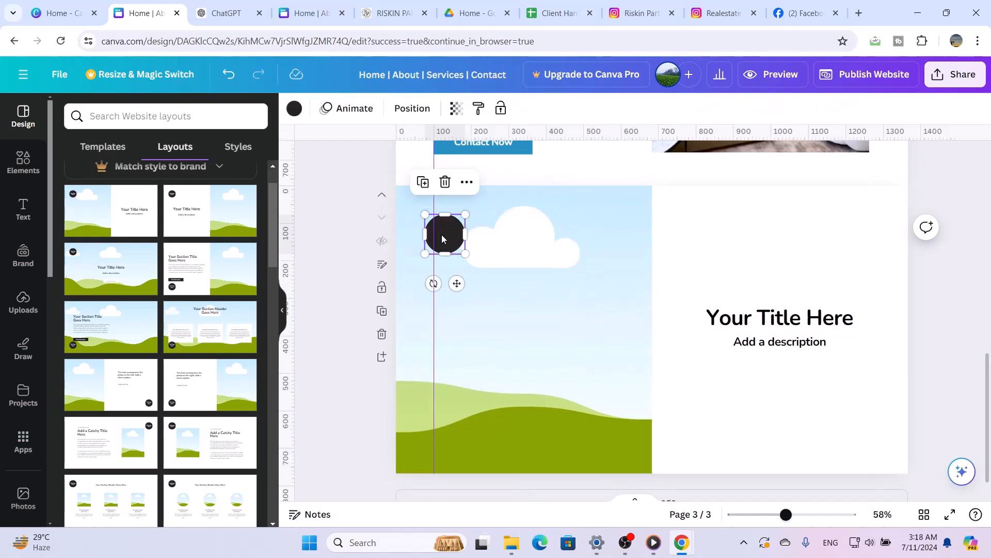
key("Delete")
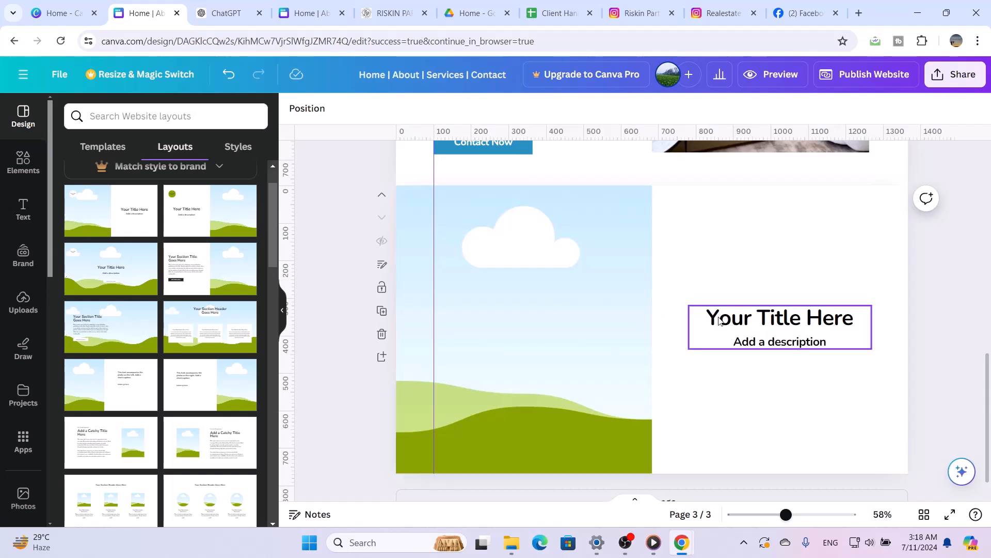
Ungroup the title and description beside the image and move the title up near the upper edge of the page
left_click(746, 320)
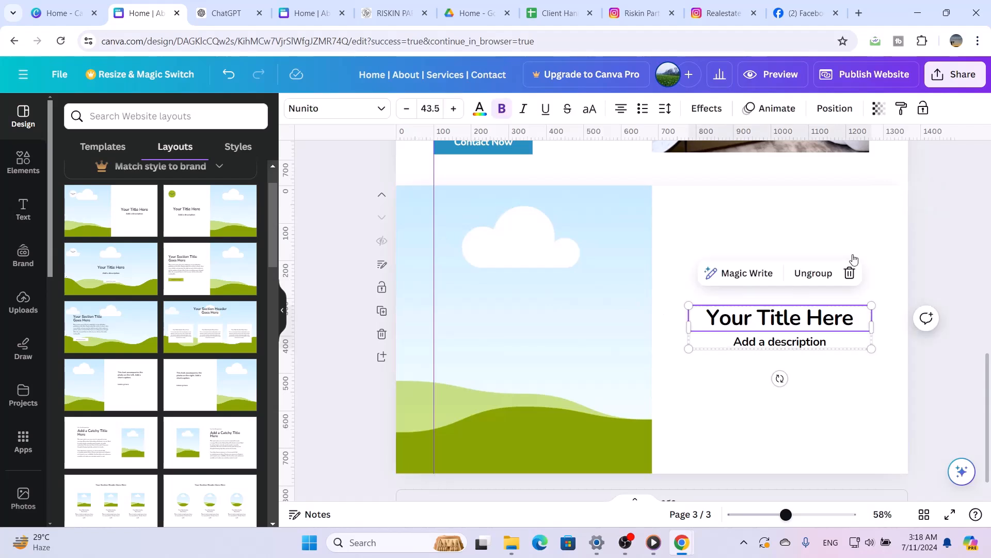
left_click(814, 272)
left_click(824, 382)
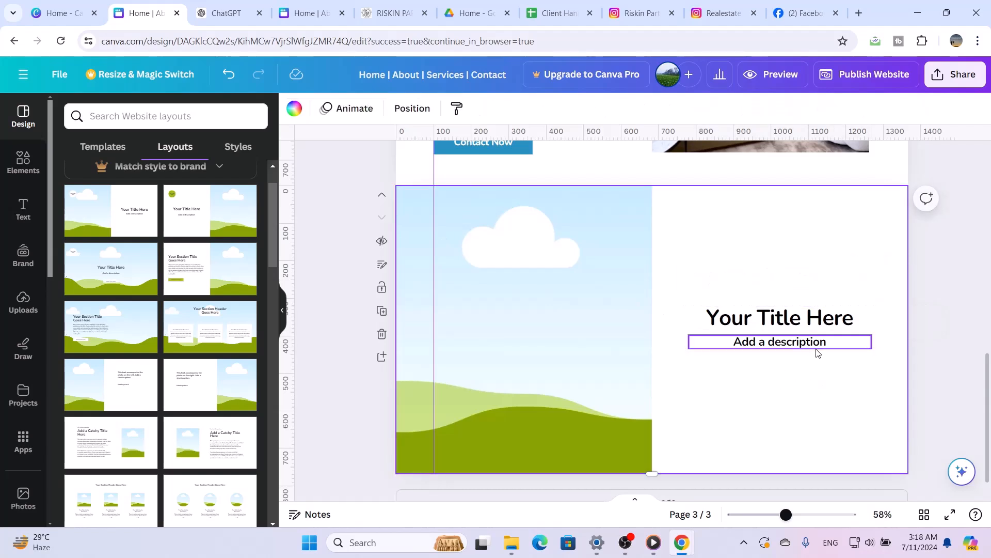
left_click_drag(816, 317, 790, 207)
Replace the placeholder title text on the new page with "We Offer For You"
double_click(790, 206)
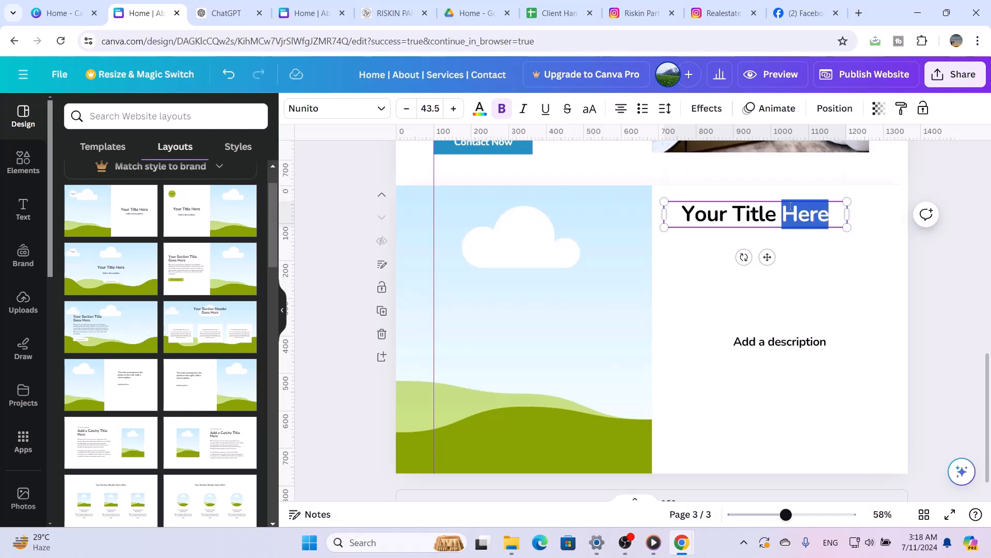
left_click(790, 206)
triple_click(790, 206)
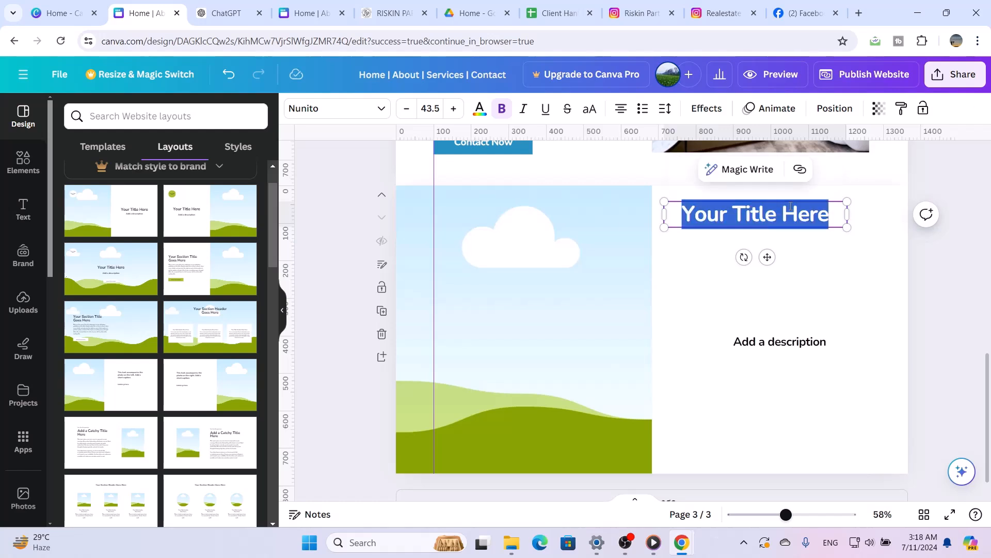
type("We ")
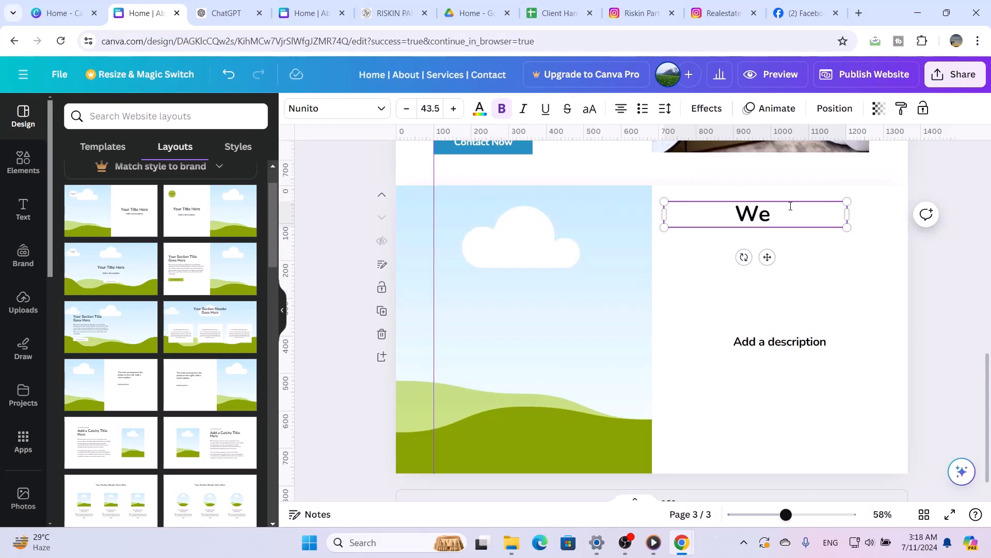
type("Offer")
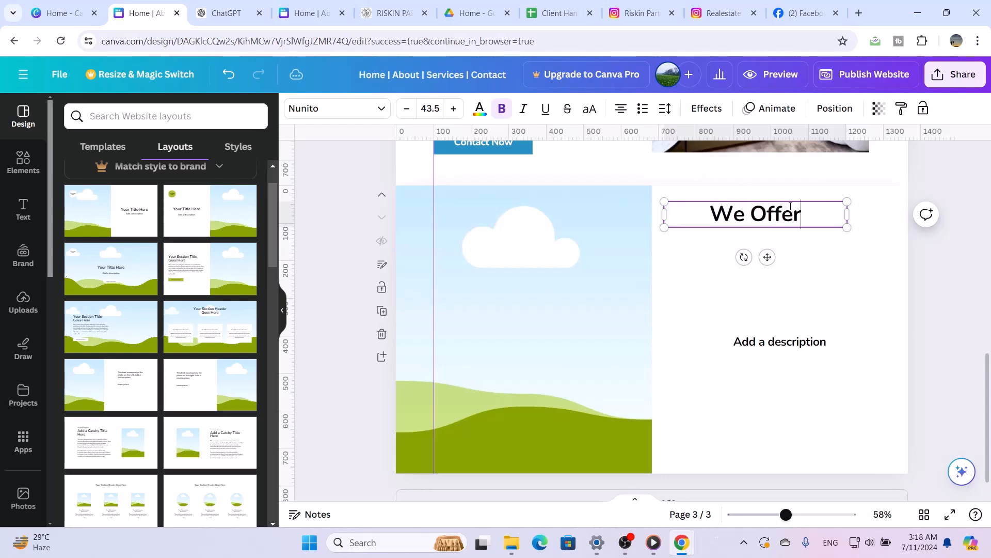
type(" F")
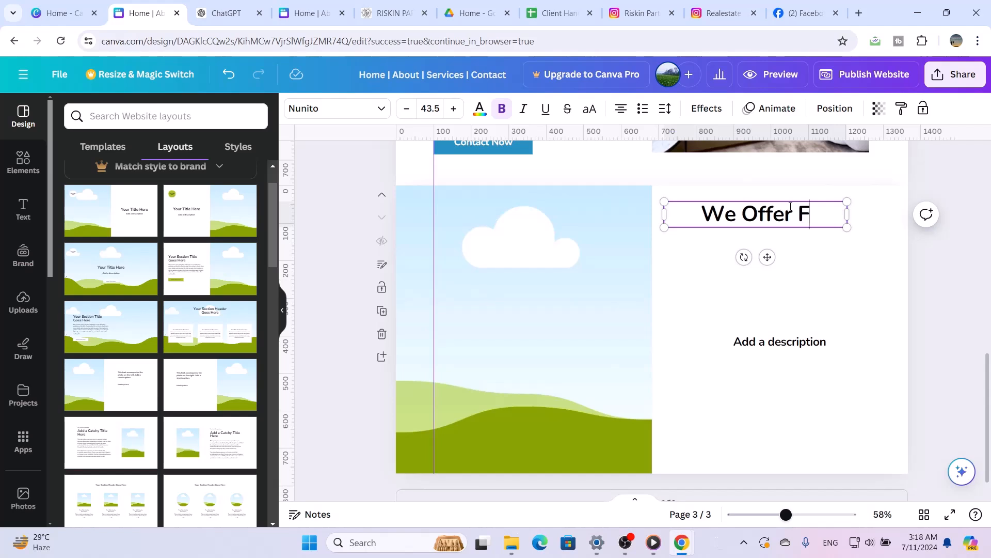
type("or You")
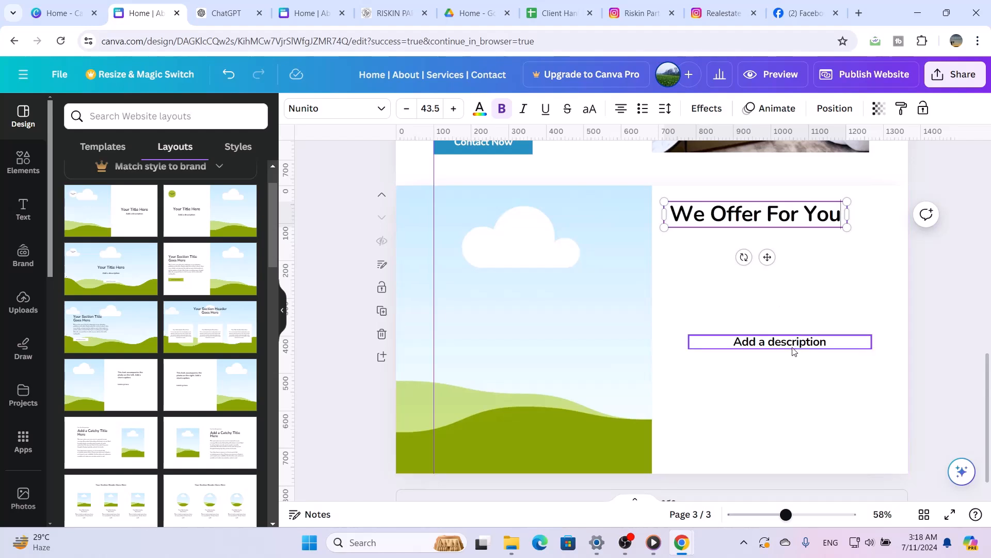
Switch to ChatGPT and send the prompt "write some offers for realestate customers with points in 70 words"
left_click(217, 8)
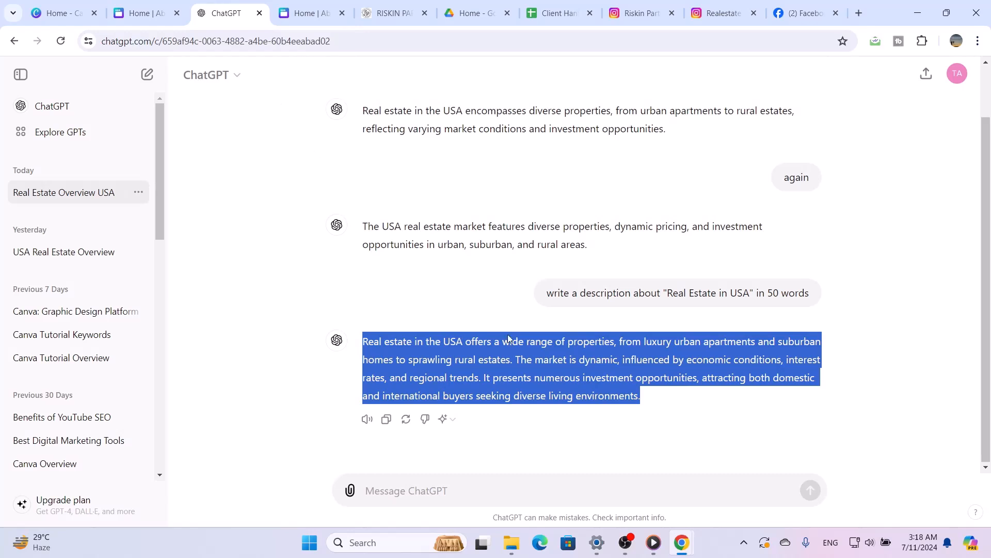
left_click(515, 496)
type("write some offers ")
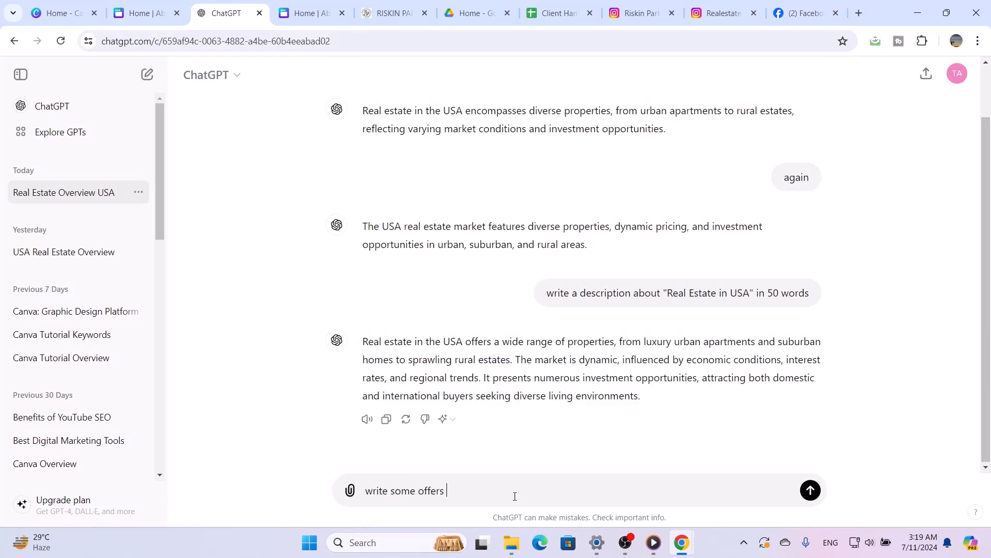
type("for realestate customers with p")
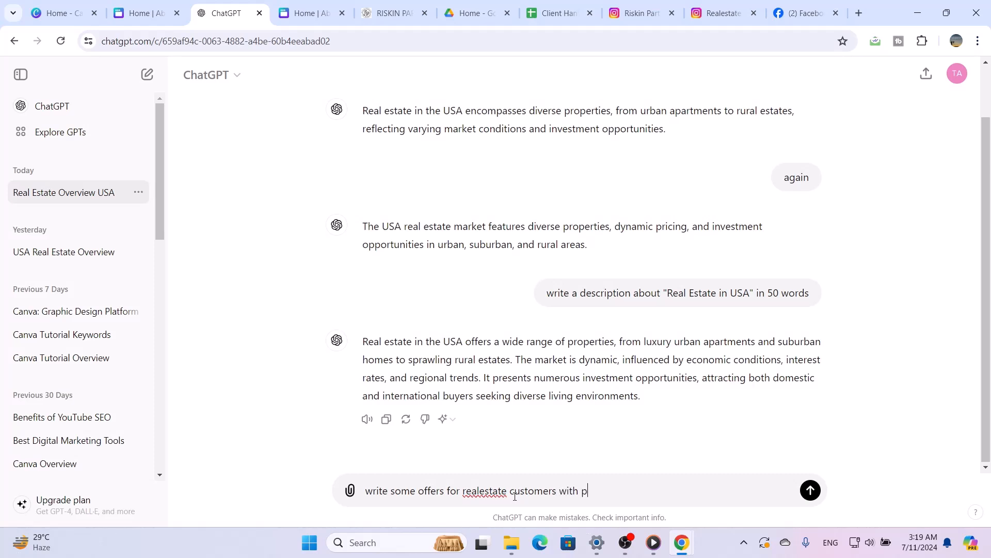
type("oints in 70 words")
key("Return")
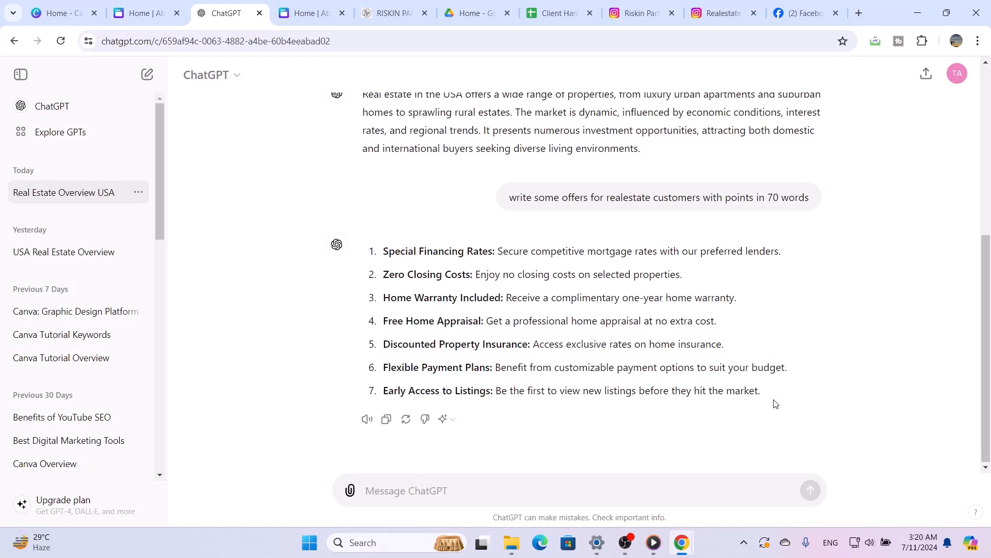
Copy the generated list of seven offers and paste it over the description placeholder on Canva's We Offer For You page
left_click_drag(776, 403, 320, 245)
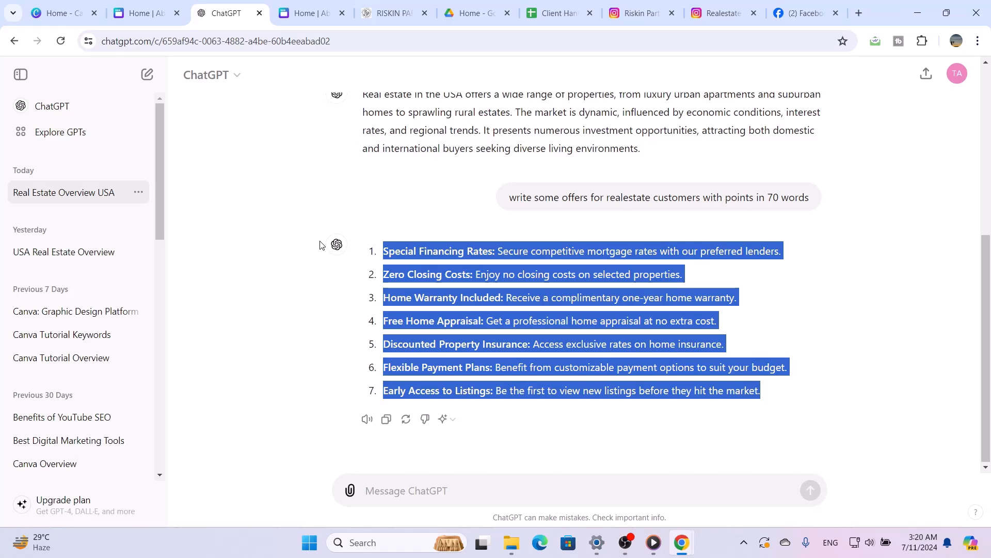
left_click(140, 16)
left_click(772, 345)
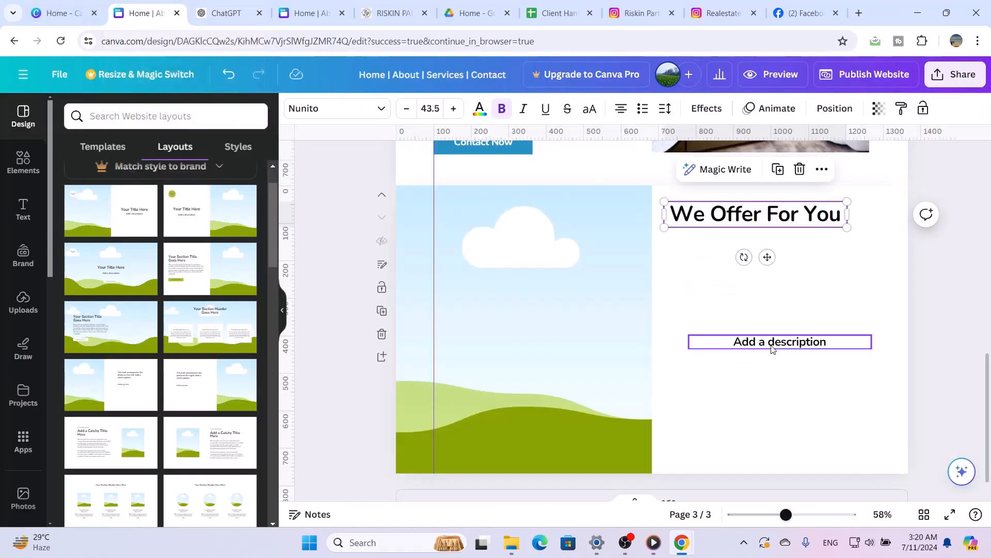
left_click(772, 345)
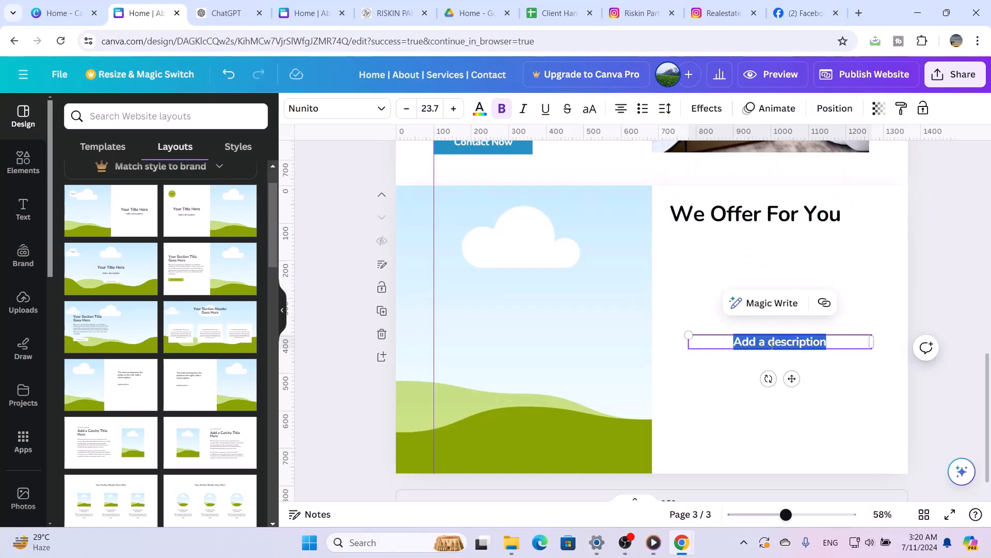
key("ctrl+v")
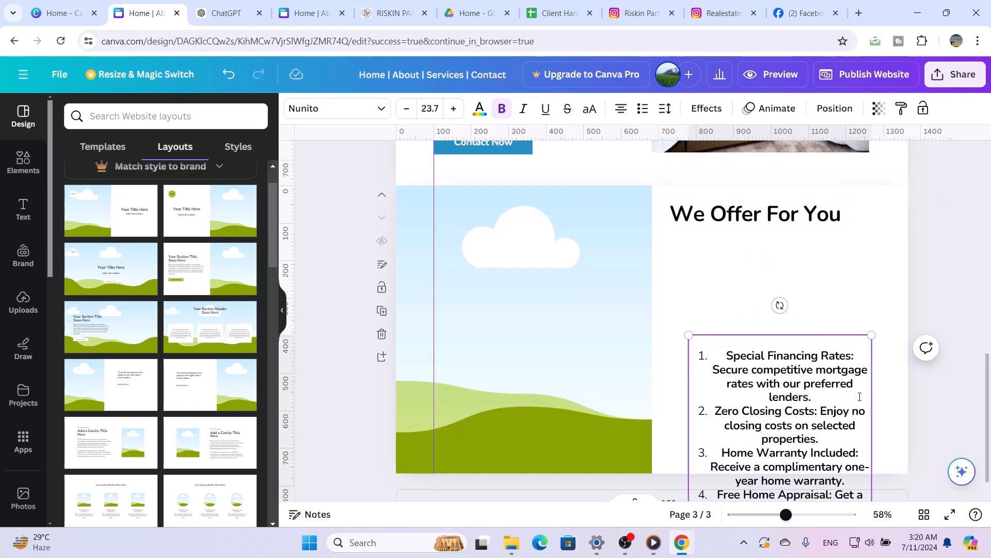
left_click(894, 399)
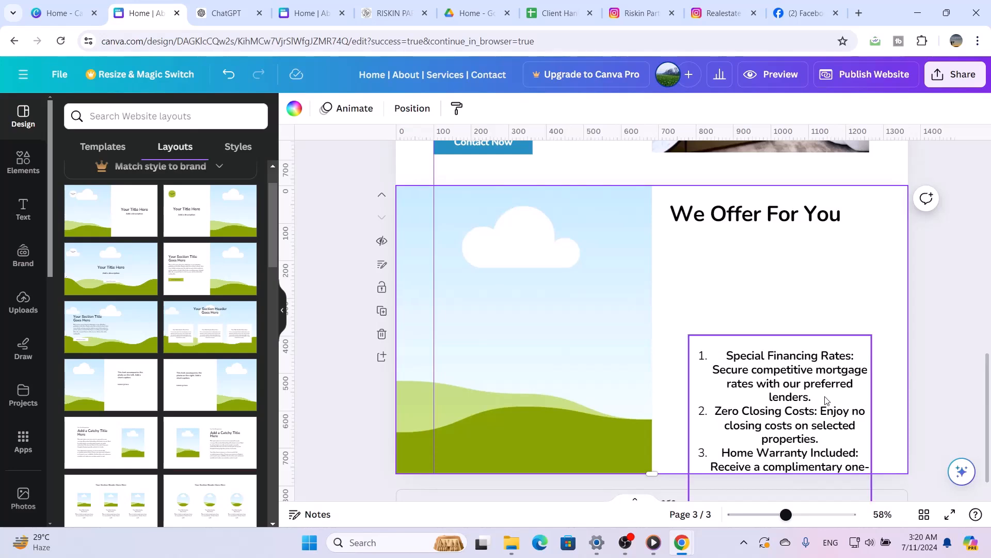
Move the offers list up to just under the We Offer For You title and set its font size to 17
left_click_drag(823, 389, 806, 269)
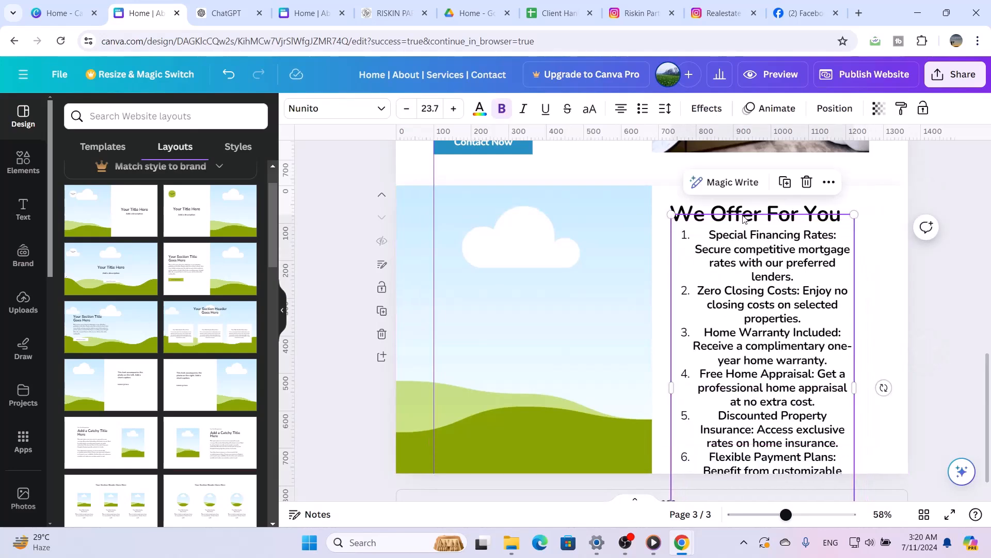
left_click(430, 109)
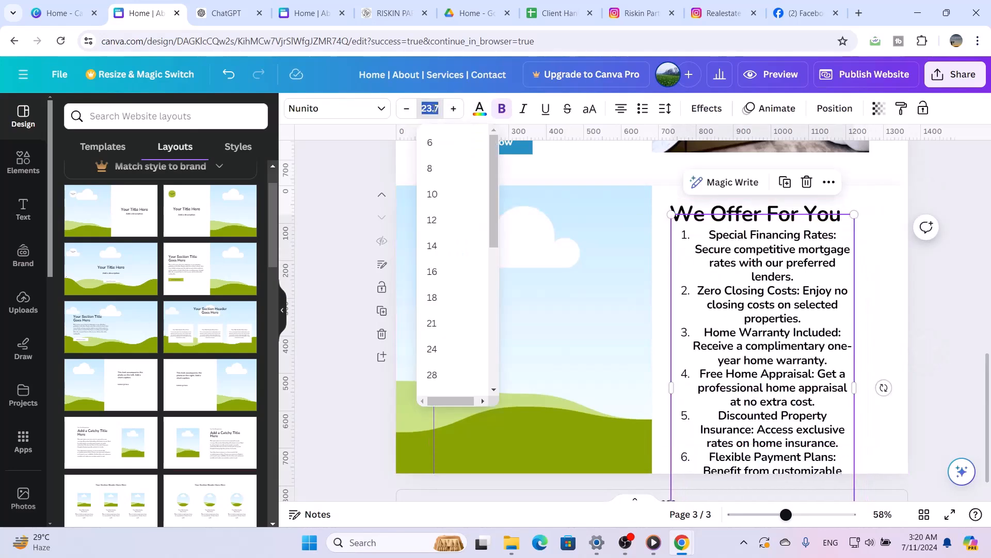
type("17")
key("Return")
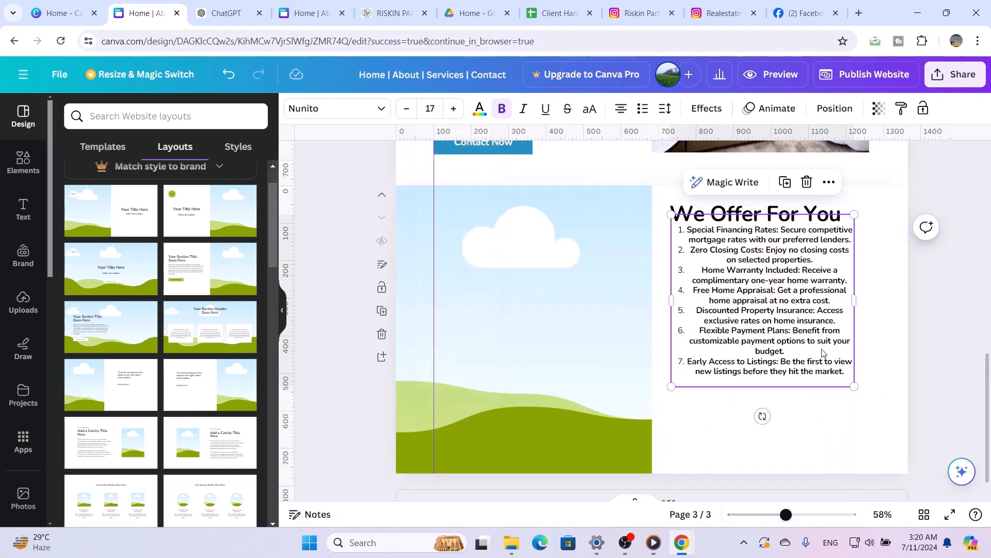
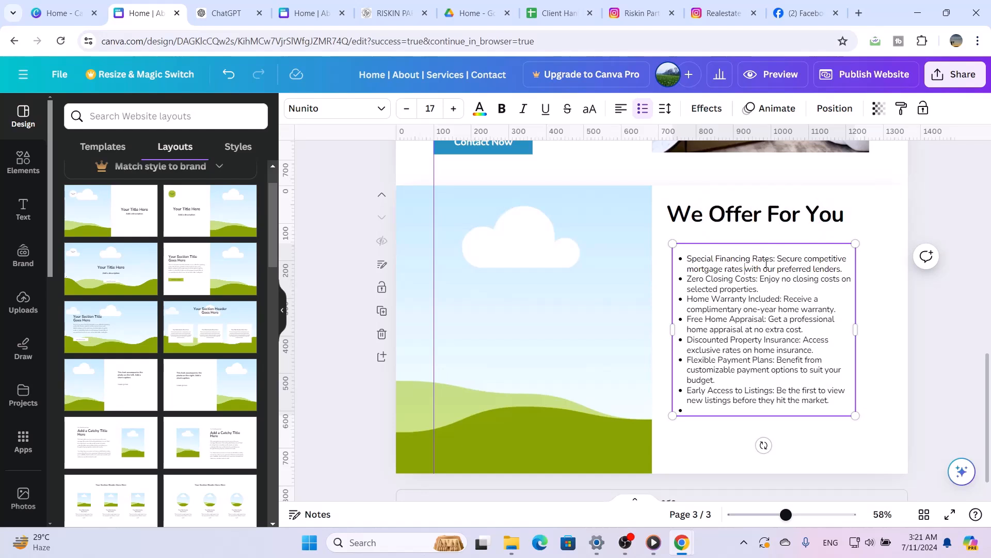
Make the lead-in phrase of all seven offers bold, from "Special Financing Rates:" through "Early Access to Listings:"
left_click_drag(776, 259, 702, 260)
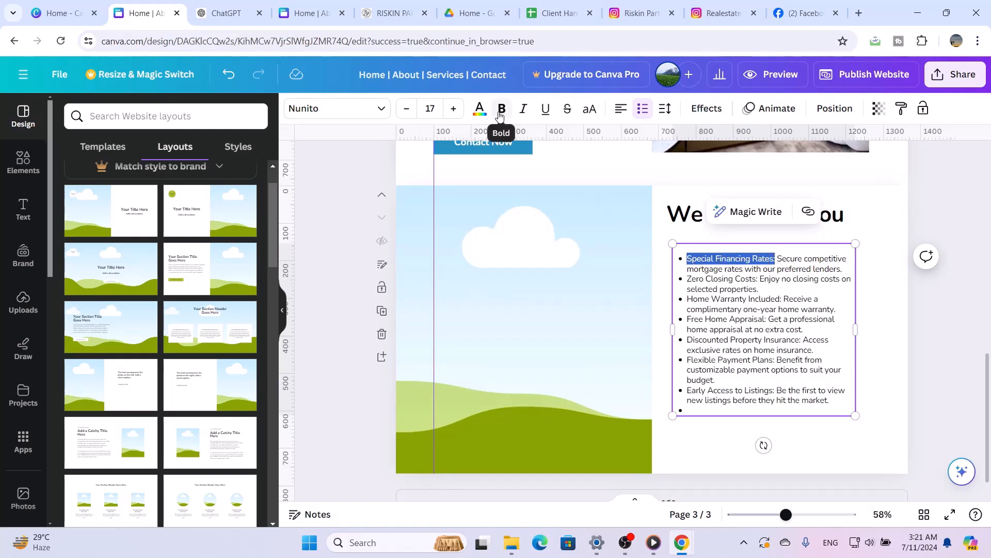
left_click(502, 108)
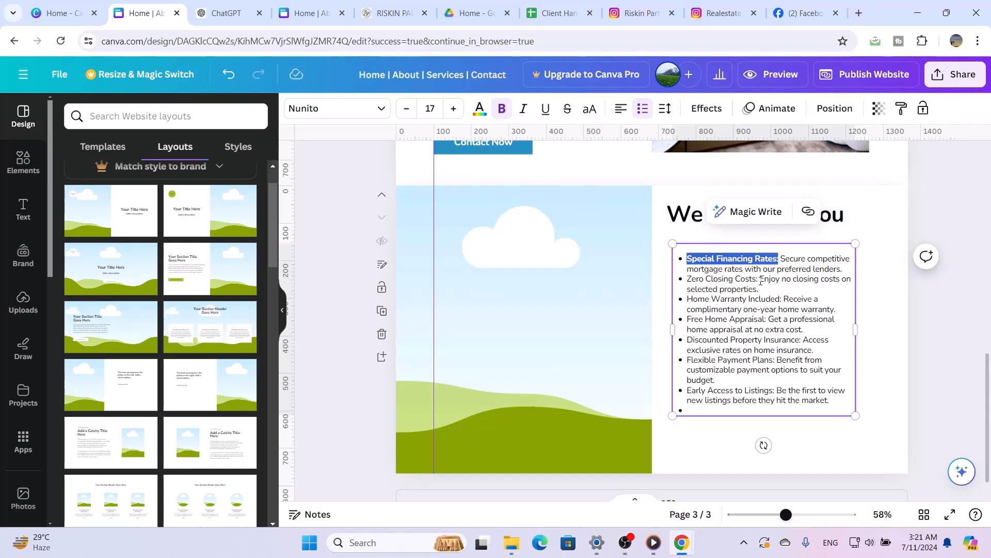
left_click_drag(761, 280, 686, 279)
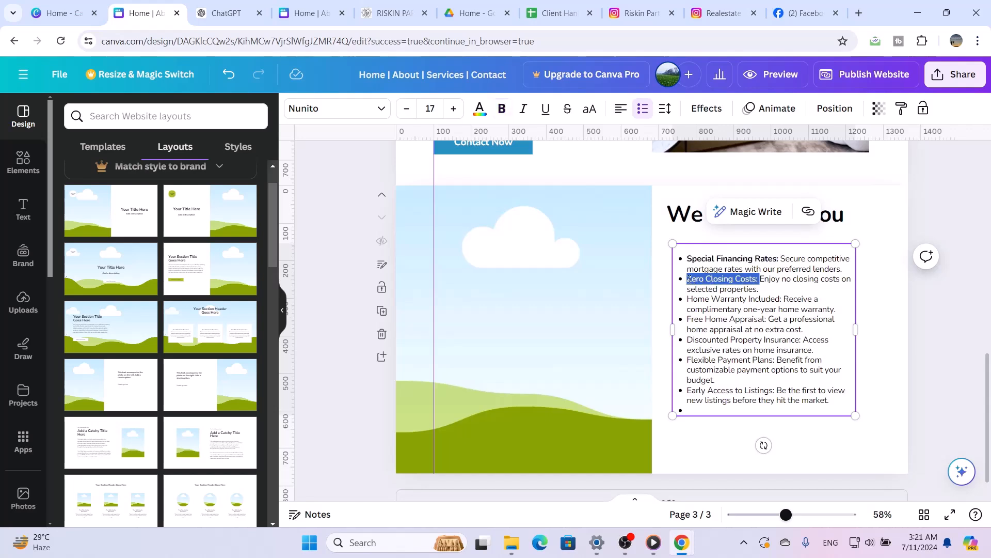
left_click(501, 110)
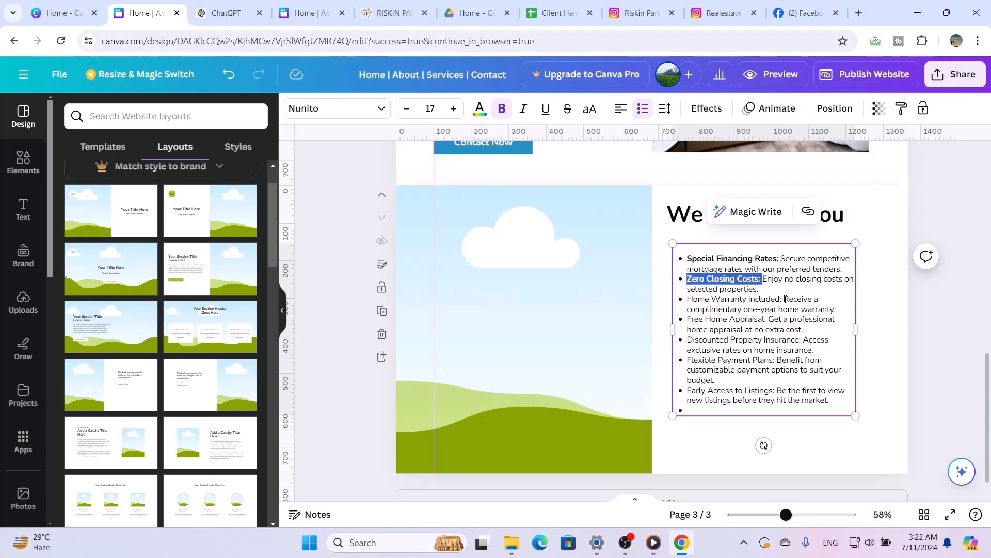
left_click_drag(784, 299, 686, 300)
left_click(501, 108)
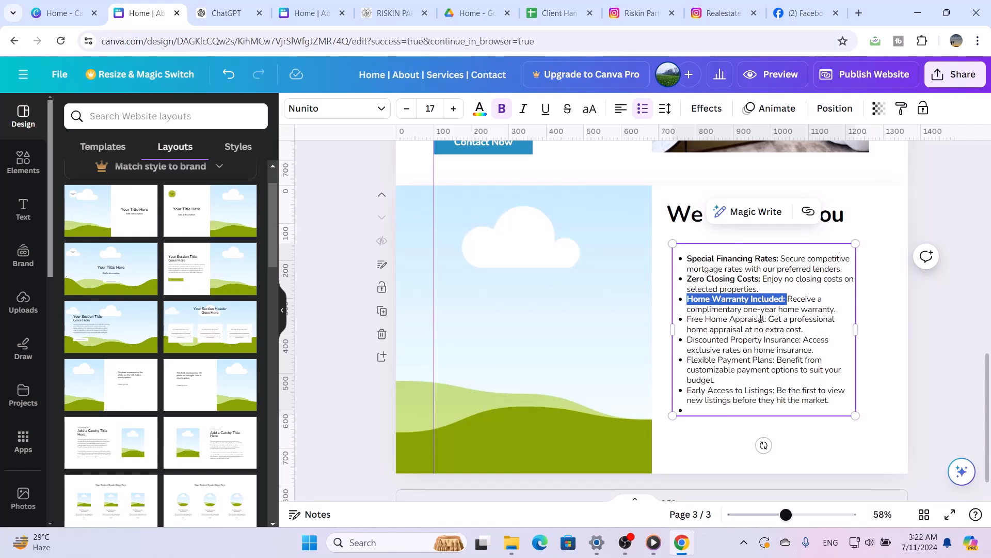
left_click_drag(768, 320, 686, 319)
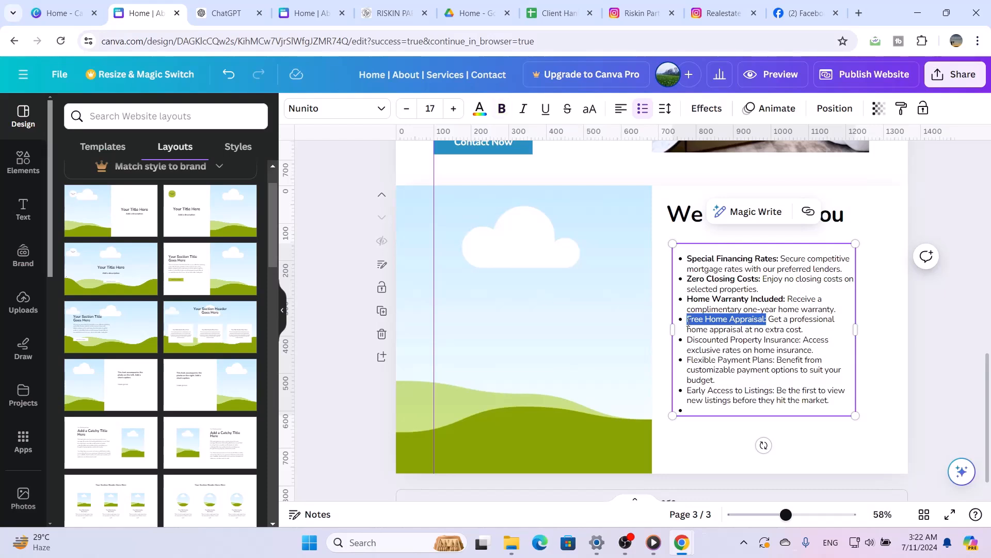
left_click(501, 109)
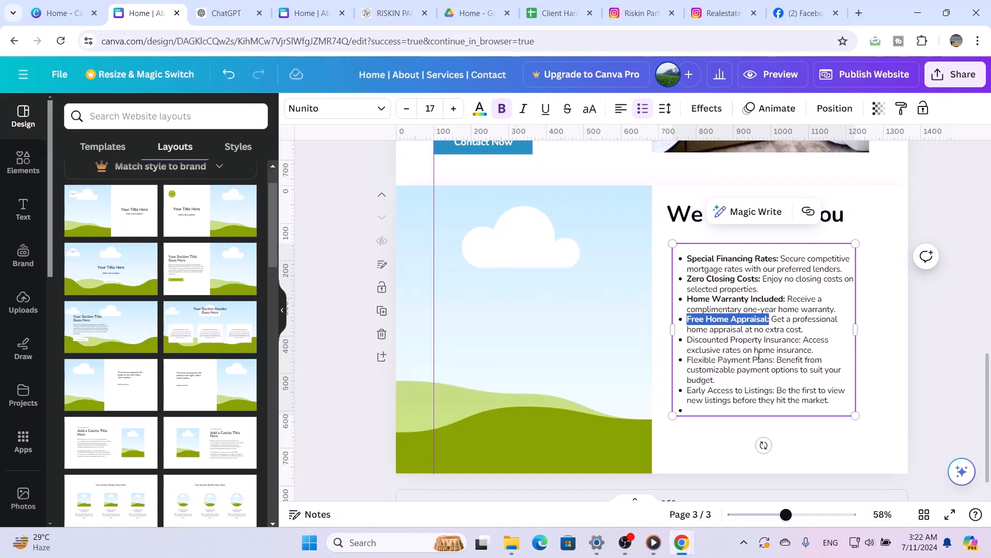
left_click_drag(803, 340, 695, 341)
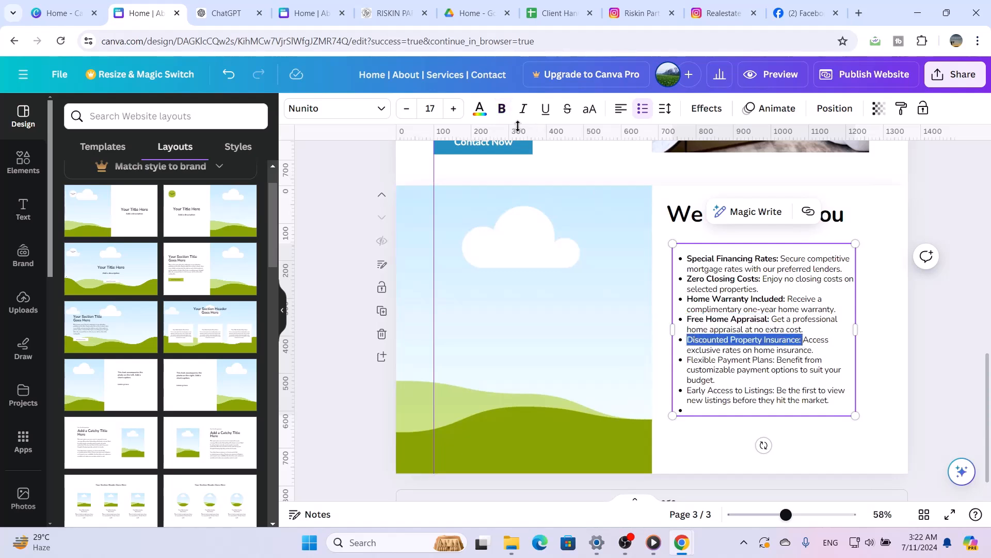
left_click(501, 108)
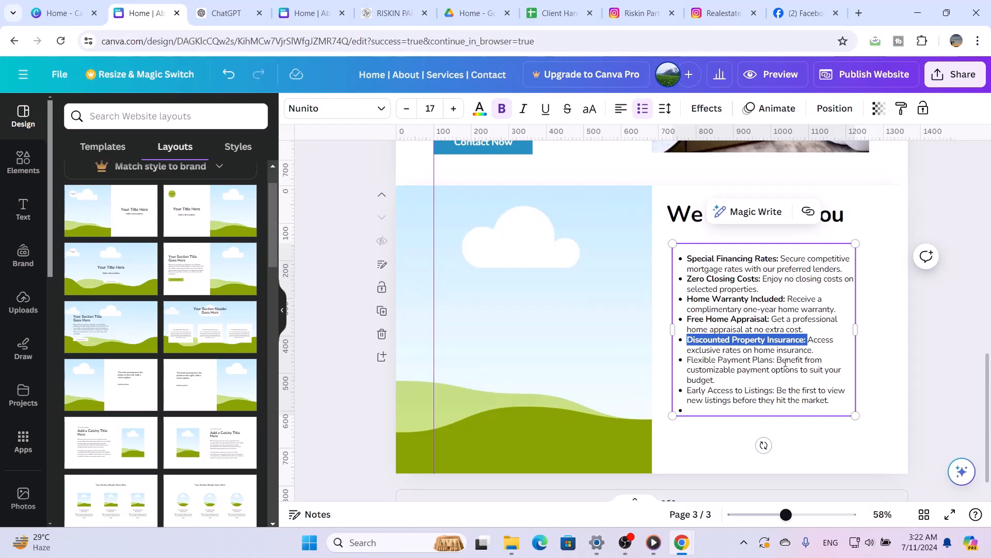
left_click_drag(776, 360, 687, 360)
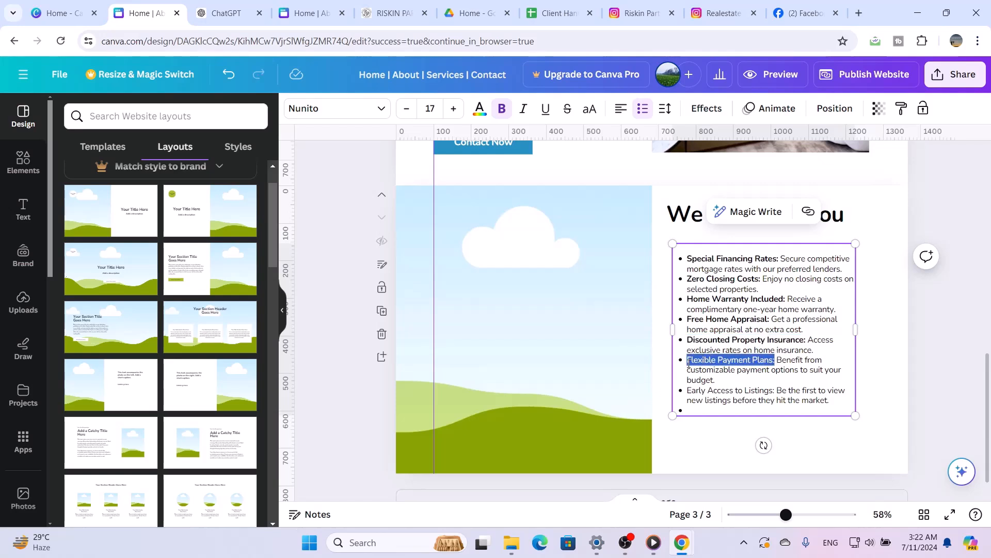
left_click(502, 108)
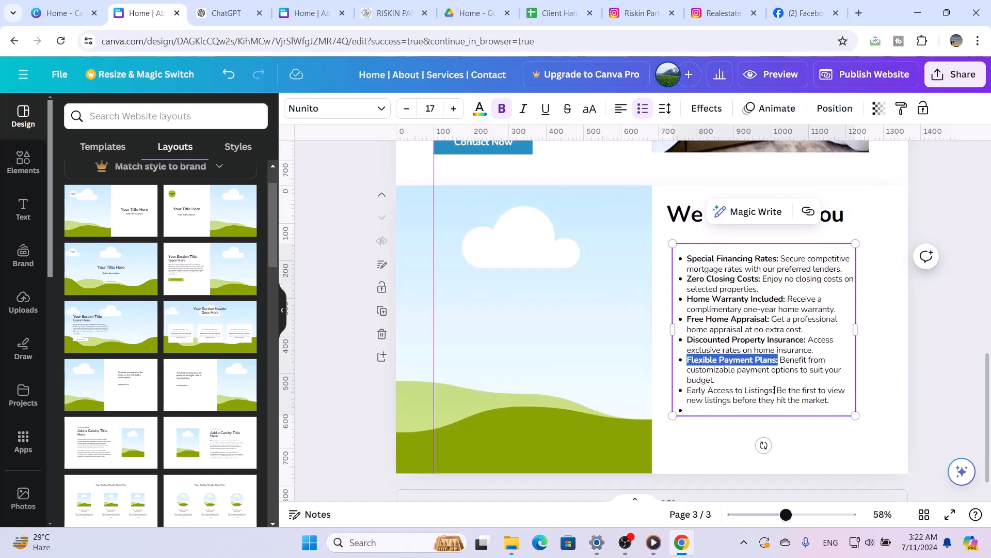
left_click_drag(777, 392, 705, 391)
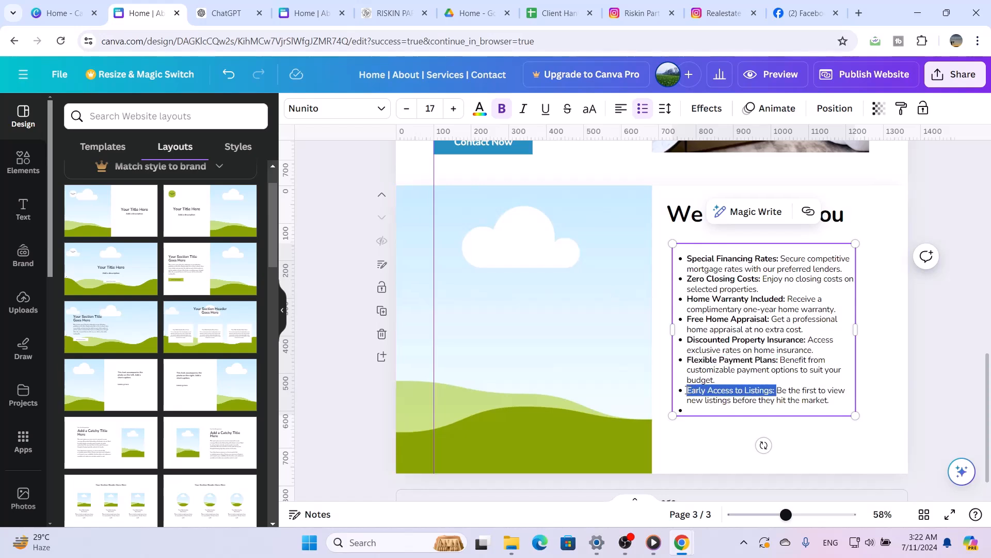
left_click(501, 108)
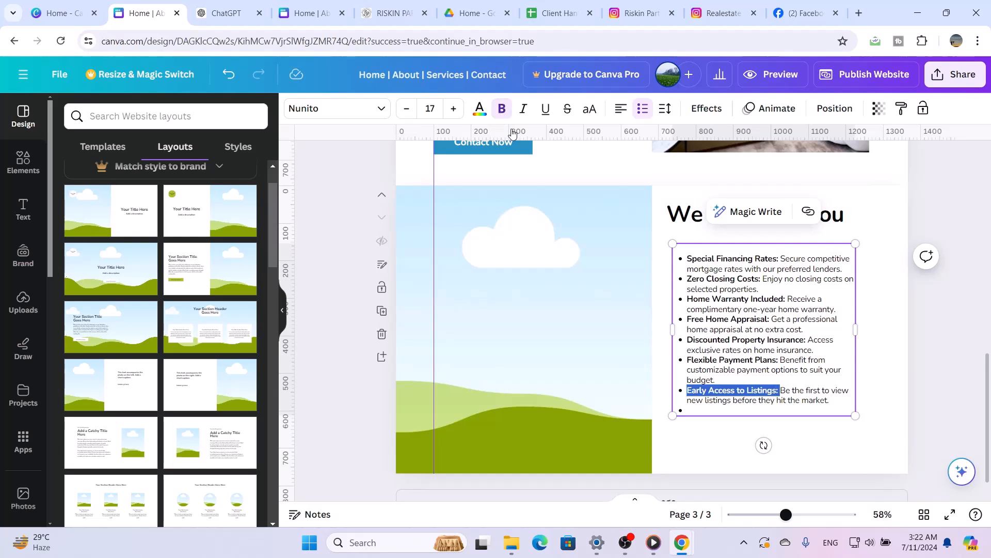
Remove the empty bullet at the end of the offers list and finish editing its text
left_click(699, 410)
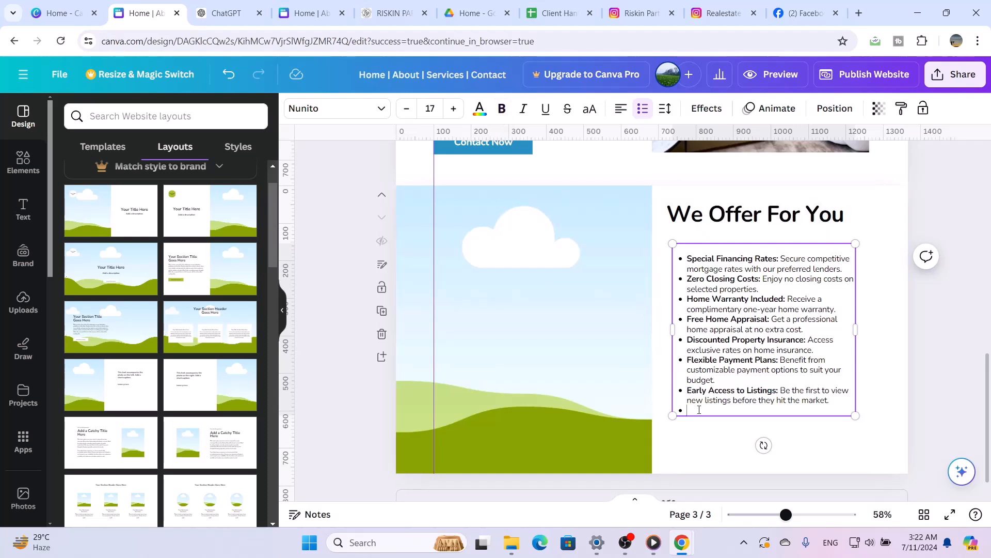
key("BackSpace")
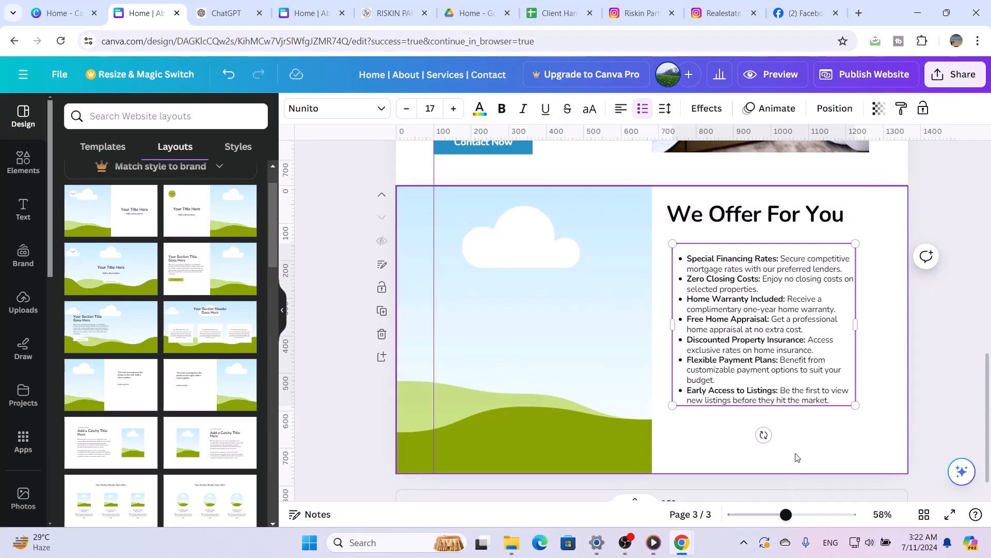
key("Escape")
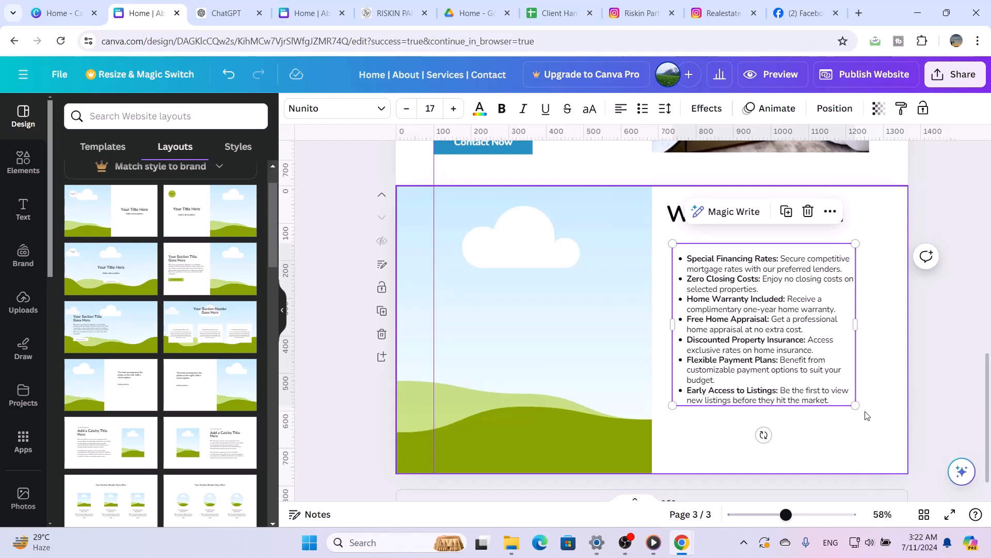
Narrow the offers text box so its lines wrap earlier, and move it right and slightly up beneath the title
left_click_drag(858, 325, 854, 344)
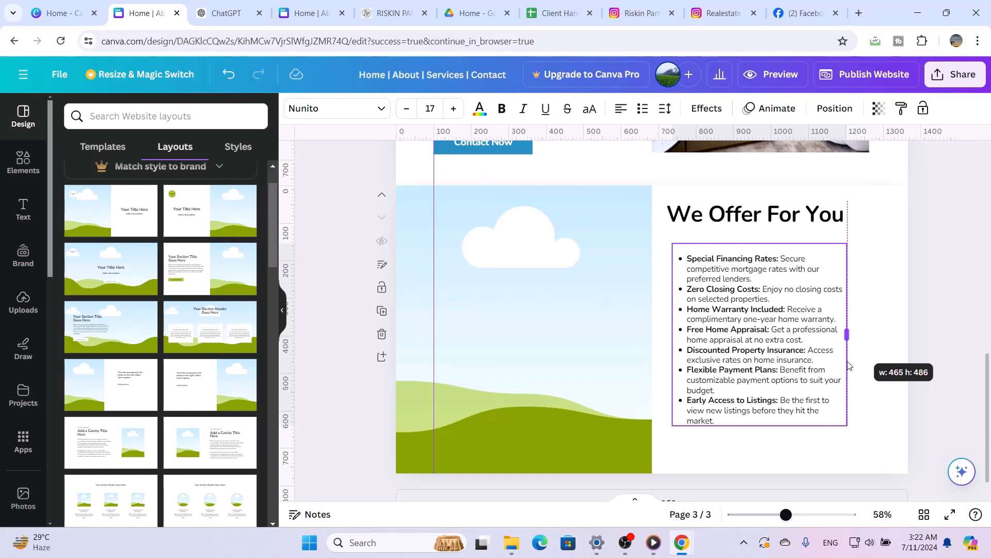
left_click_drag(849, 365, 840, 372)
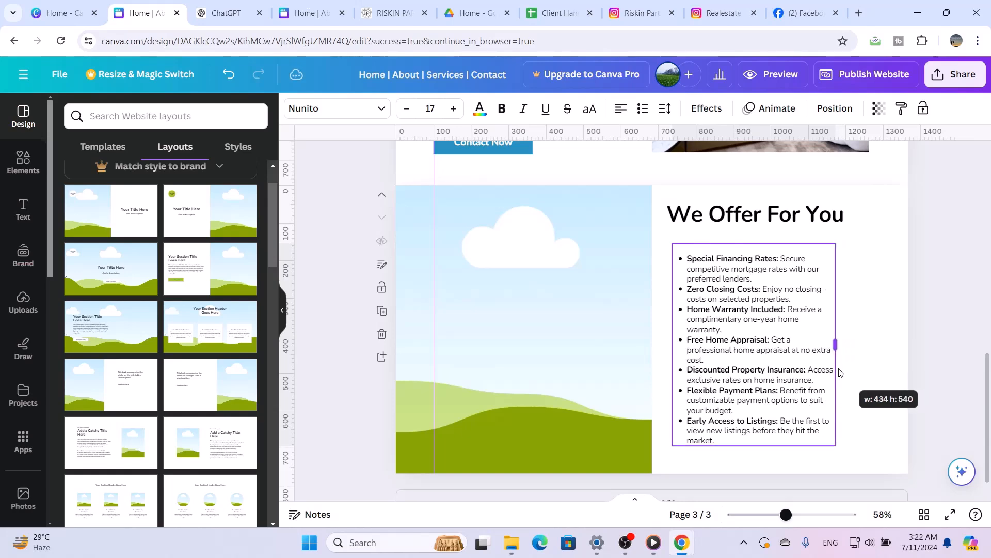
left_click(865, 343)
left_click_drag(788, 342, 822, 324)
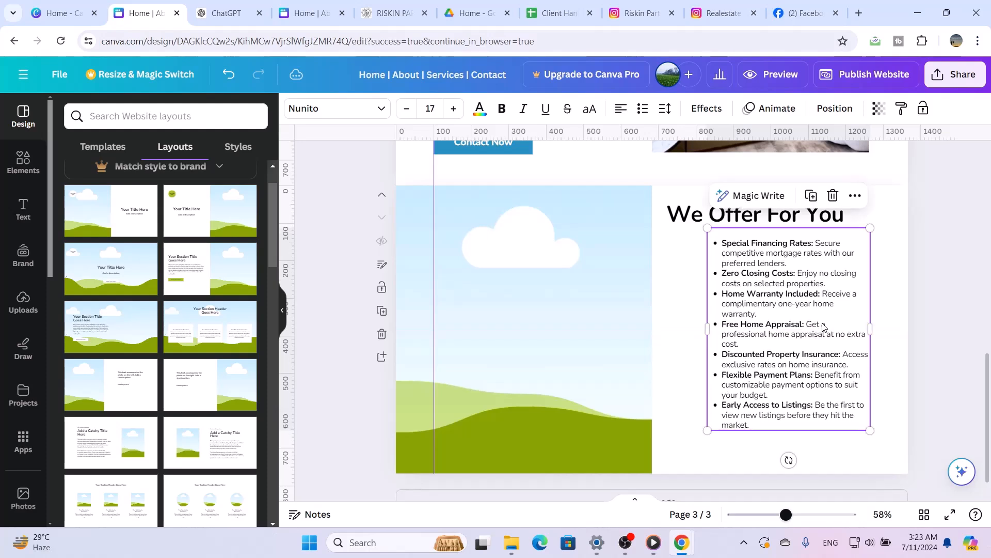
Shift the We Offer For You title right and slightly down, and align the offers list's left edge directly beneath it
left_click(686, 207)
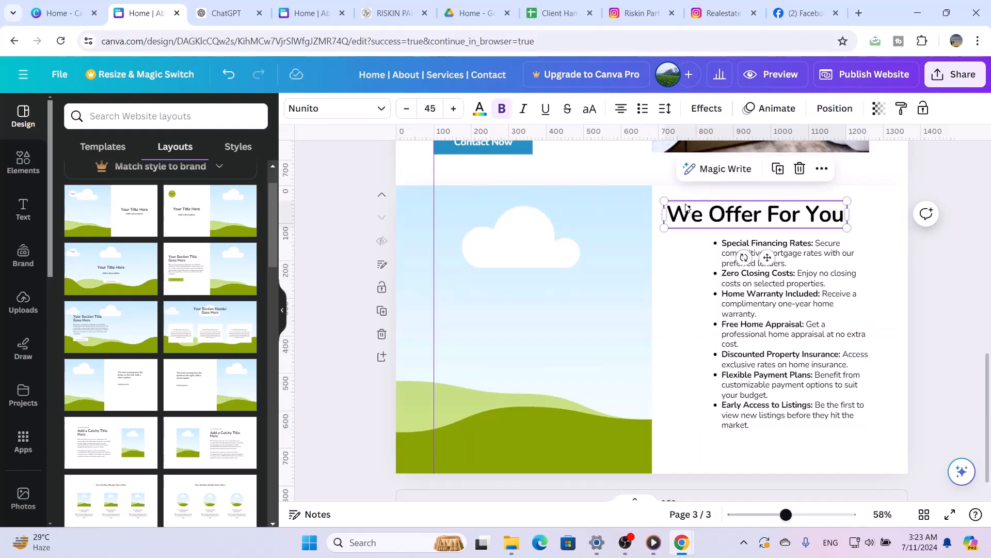
left_click_drag(665, 216, 695, 223)
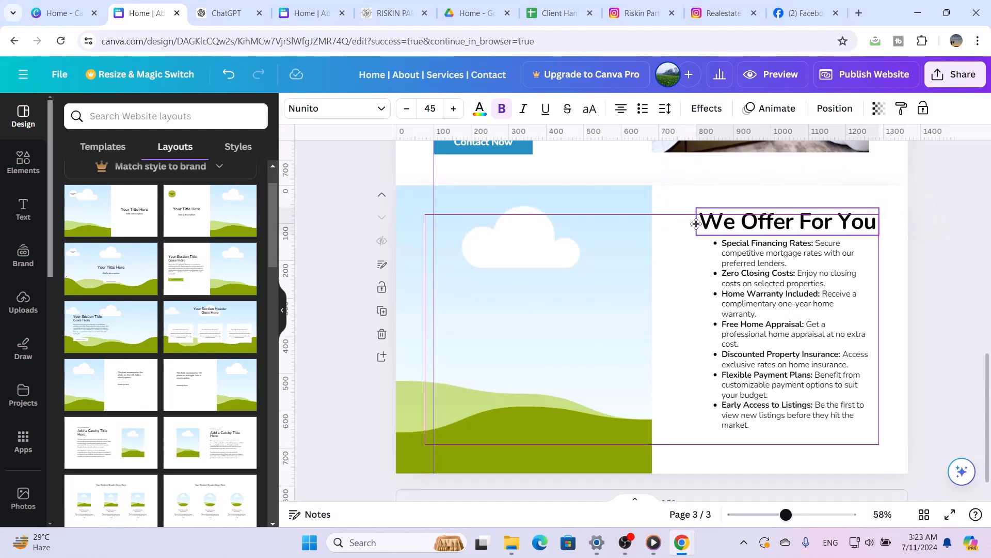
left_click_drag(696, 223, 696, 223)
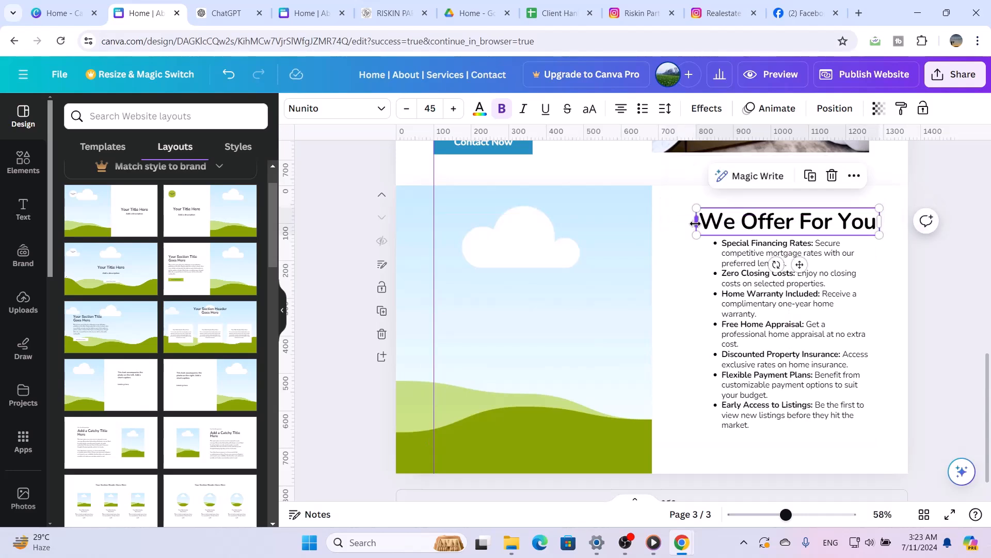
left_click(724, 292)
left_click_drag(724, 292, 711, 294)
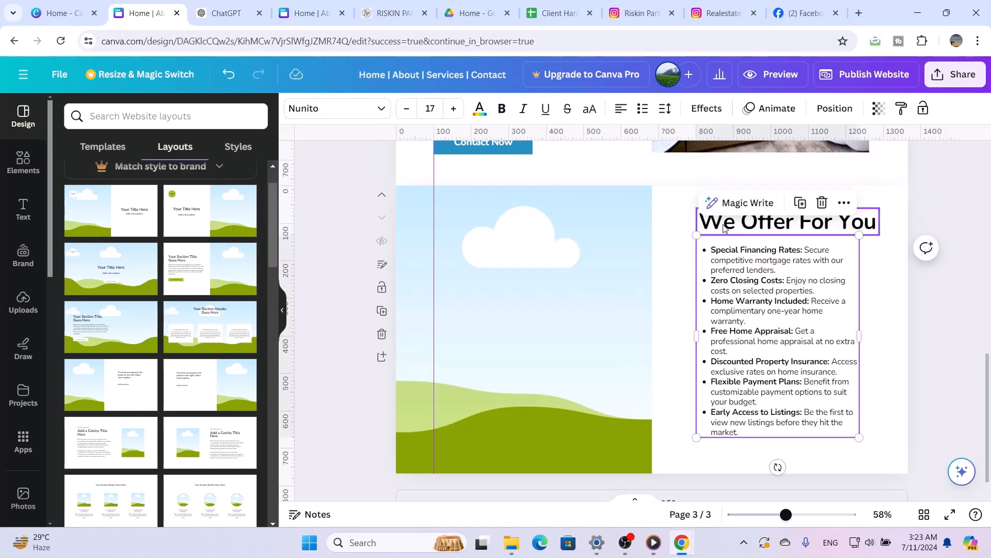
Shift the title and offers list slightly left, and widen the list box to roughly the title's right edge
left_click_drag(723, 225, 707, 220)
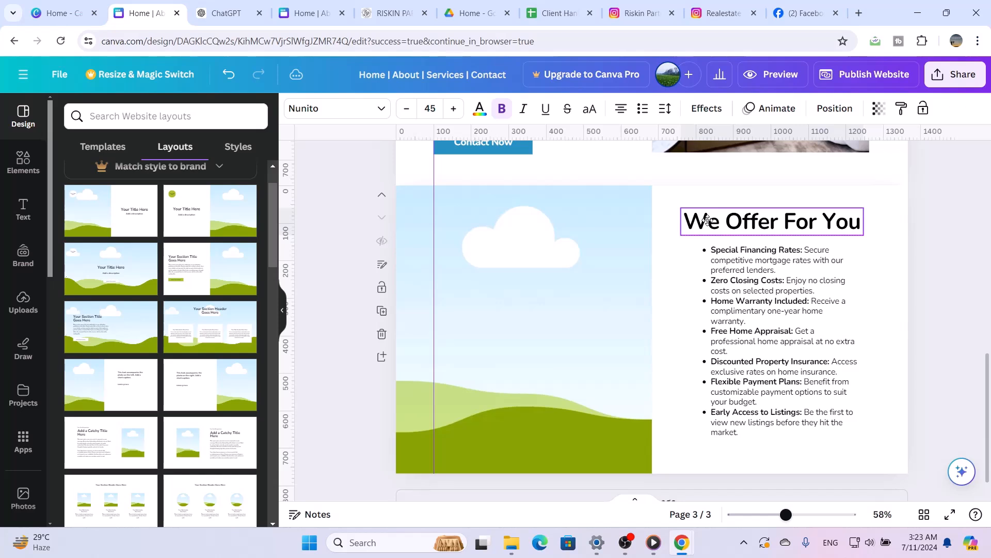
left_click(741, 334)
left_click_drag(742, 334, 725, 326)
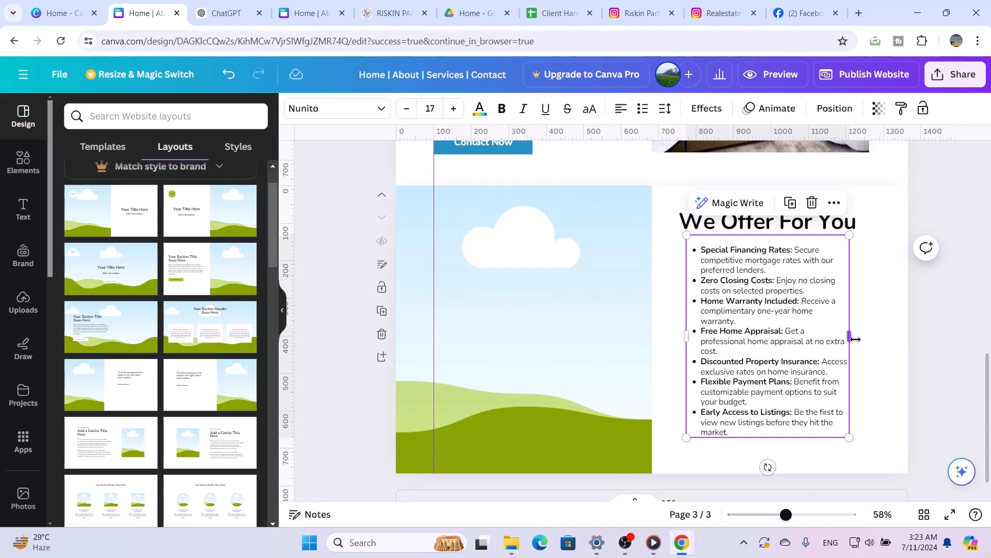
left_click_drag(854, 339, 861, 339)
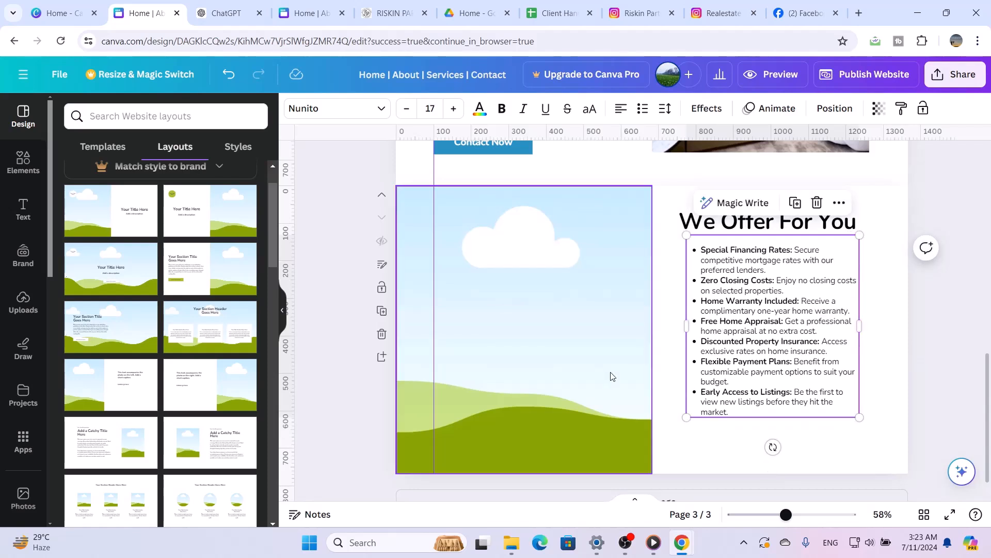
Resize the landscape image placeholder so its left edge meets the vertical guide and its bottom edge aligns with the offers list's end
left_click(451, 337)
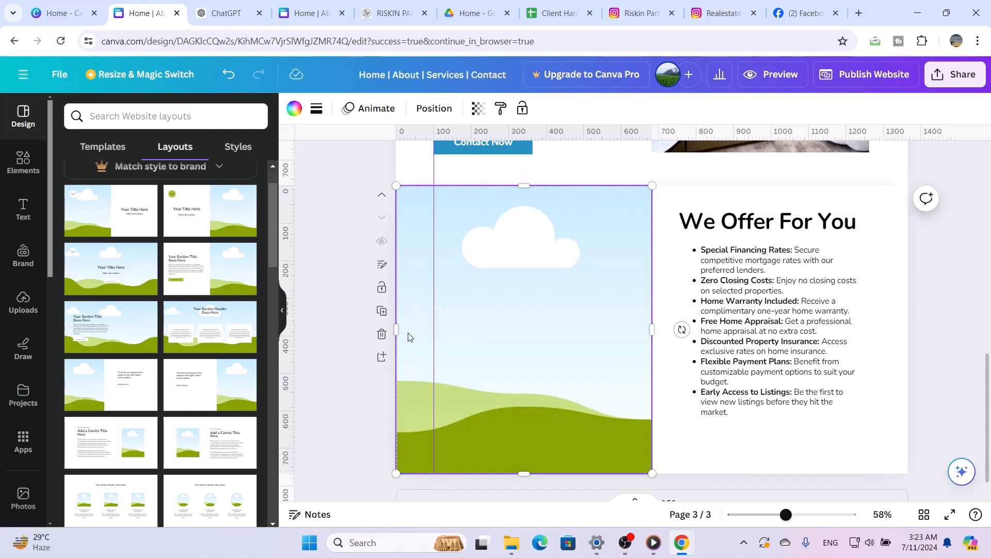
left_click_drag(399, 331, 434, 330)
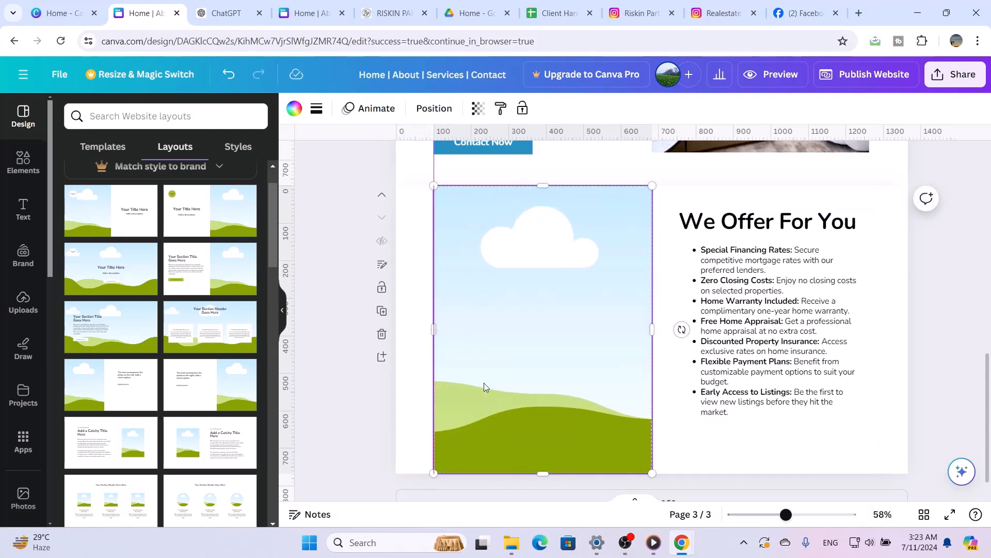
left_click_drag(542, 472, 561, 414)
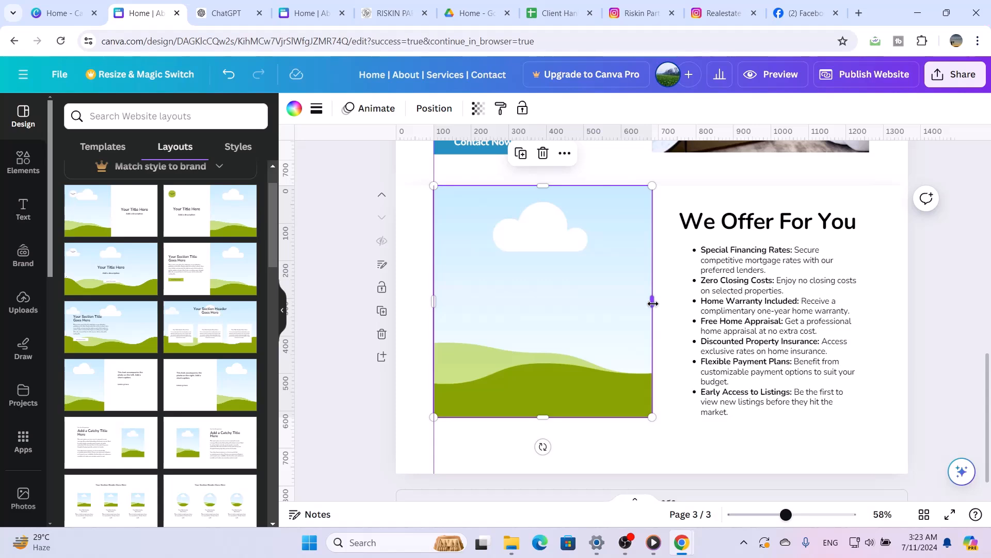
left_click_drag(652, 304, 651, 304)
Lower the top edge of the landscape image placeholder to leave a white gap above it, near the title's height
scroll(651, 305, "up", 5)
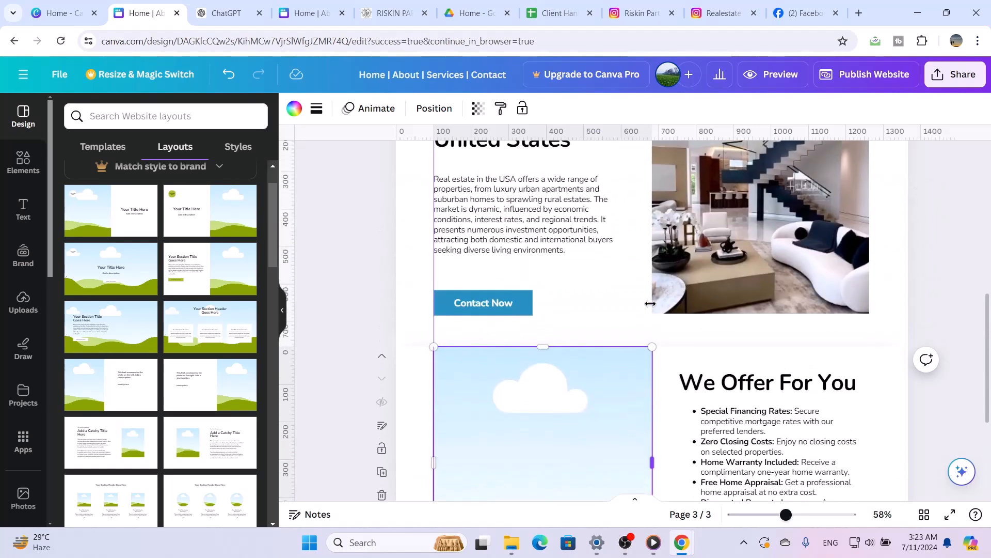
scroll(650, 308, "down", 3)
left_click(571, 269)
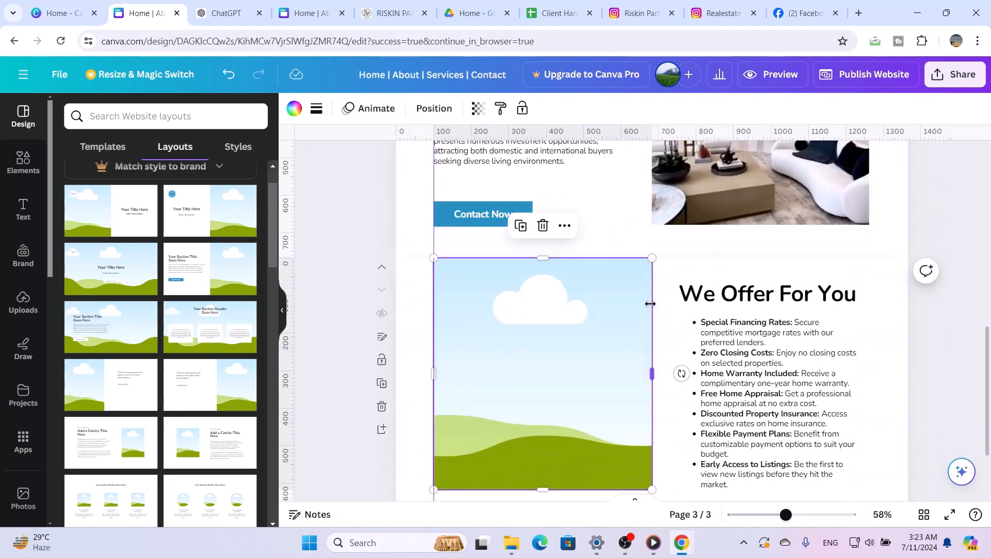
left_click_drag(545, 256, 548, 279)
scroll(548, 277, "down", 2)
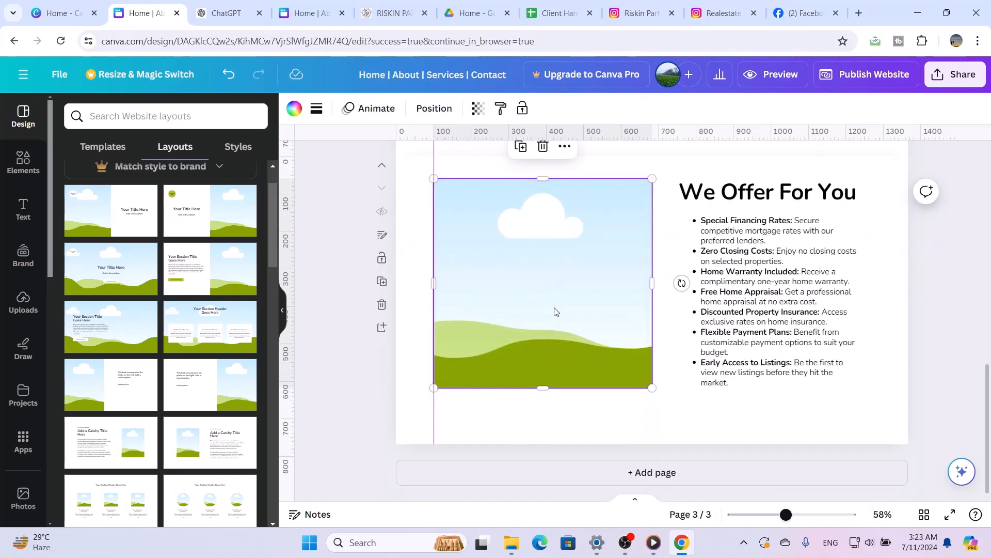
scroll(587, 336, "up", 5)
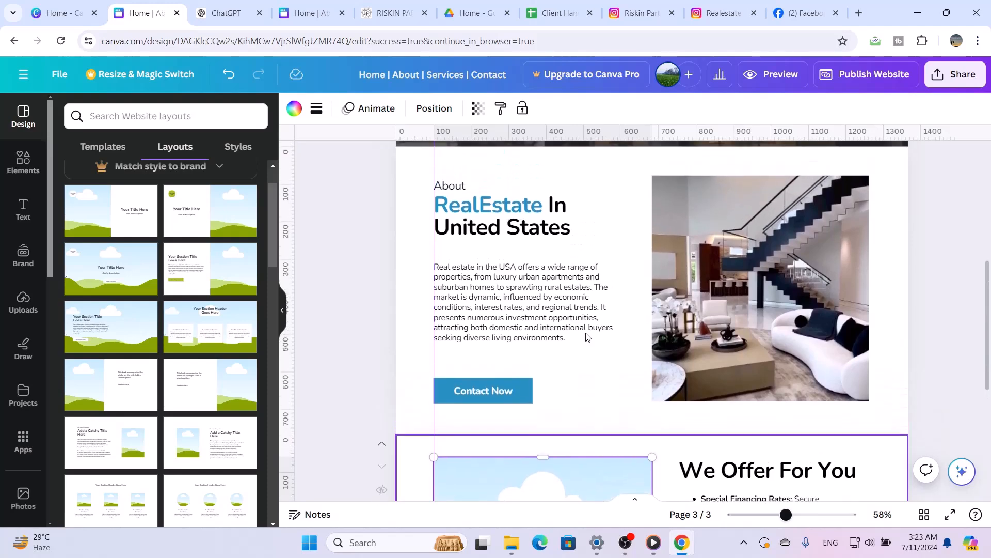
scroll(586, 337, "down", 3)
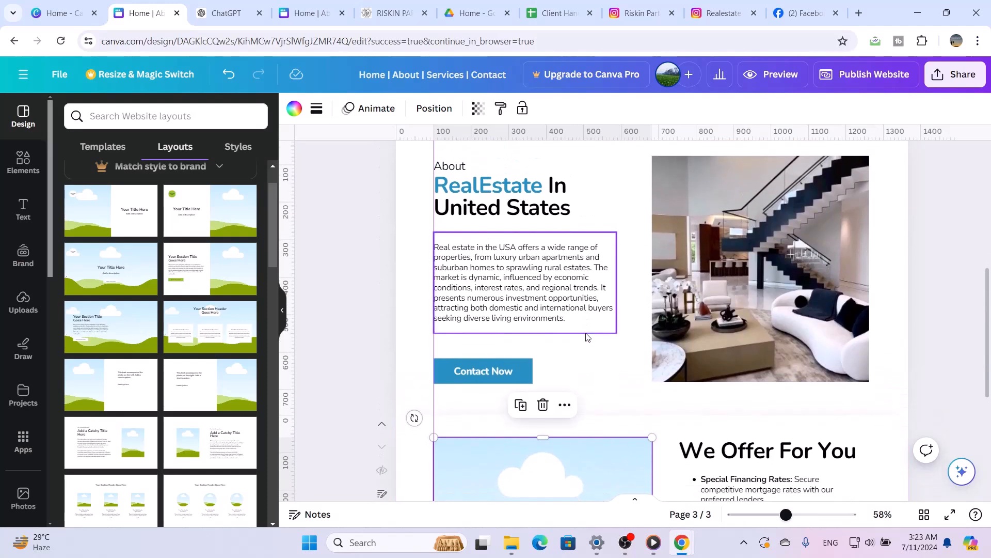
scroll(587, 337, "down", 2)
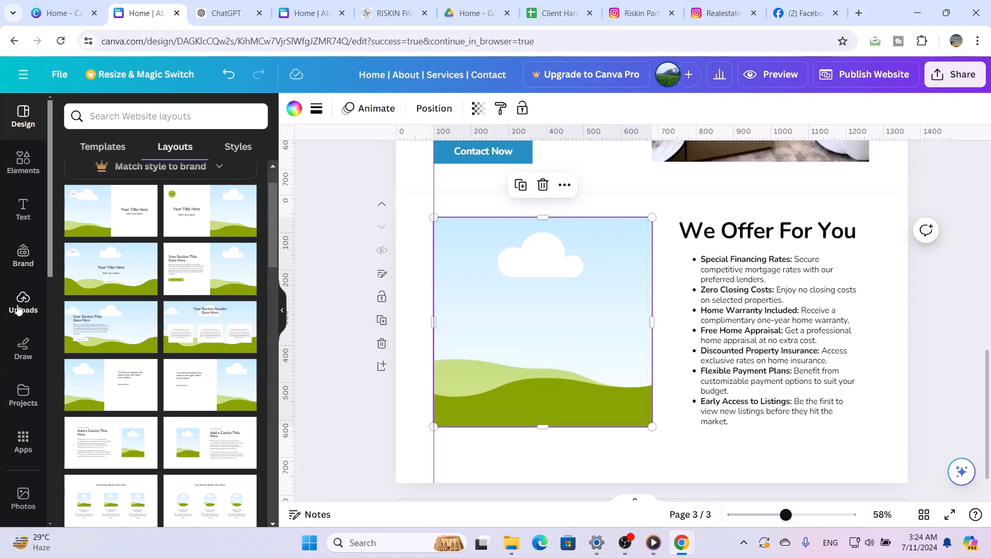
Fill the landscape image placeholder beside the offers list with the uploaded photo of the dining table and wooden staircase
left_click(21, 304)
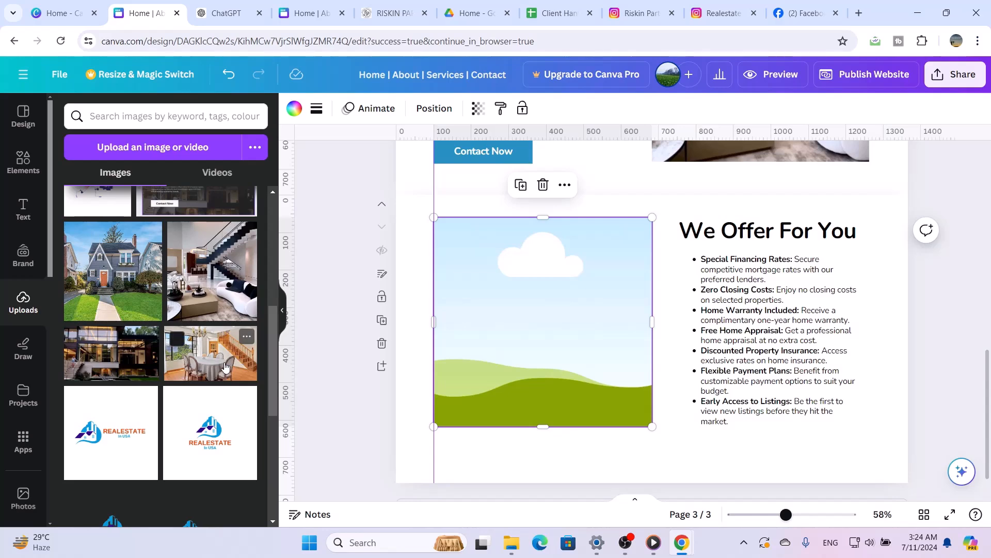
left_click_drag(225, 367, 493, 357)
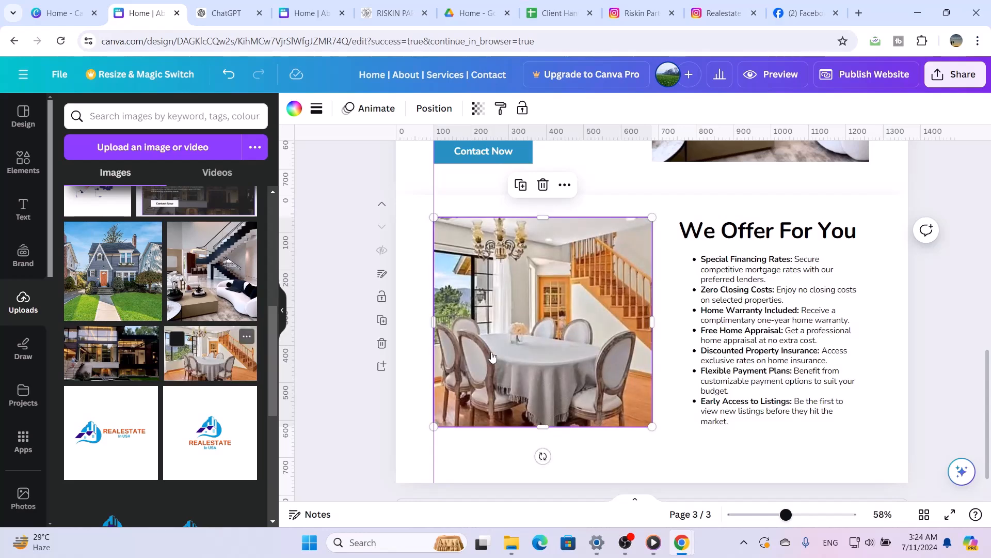
scroll(711, 380, "up", 5)
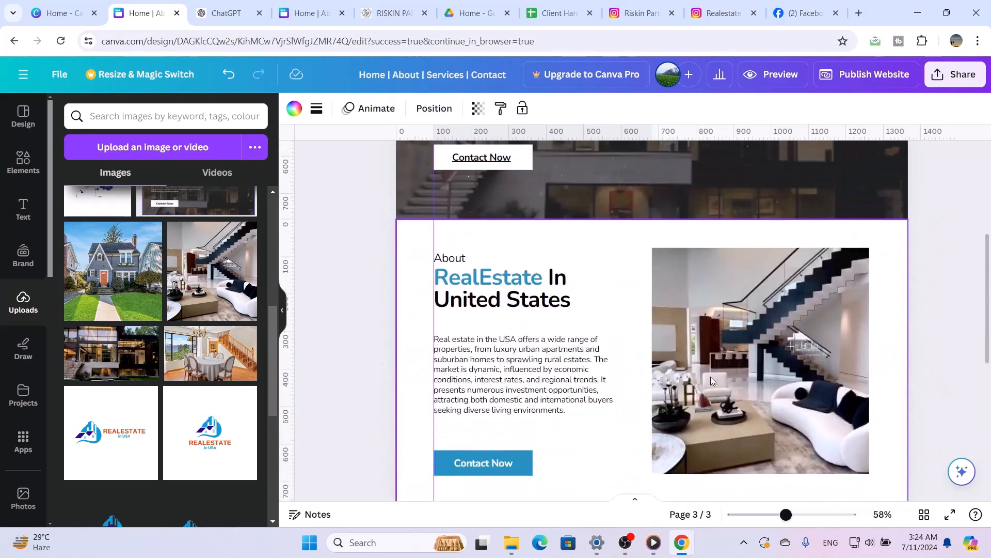
scroll(713, 381, "down", 3)
scroll(713, 380, "down", 3)
scroll(712, 381, "up", 1)
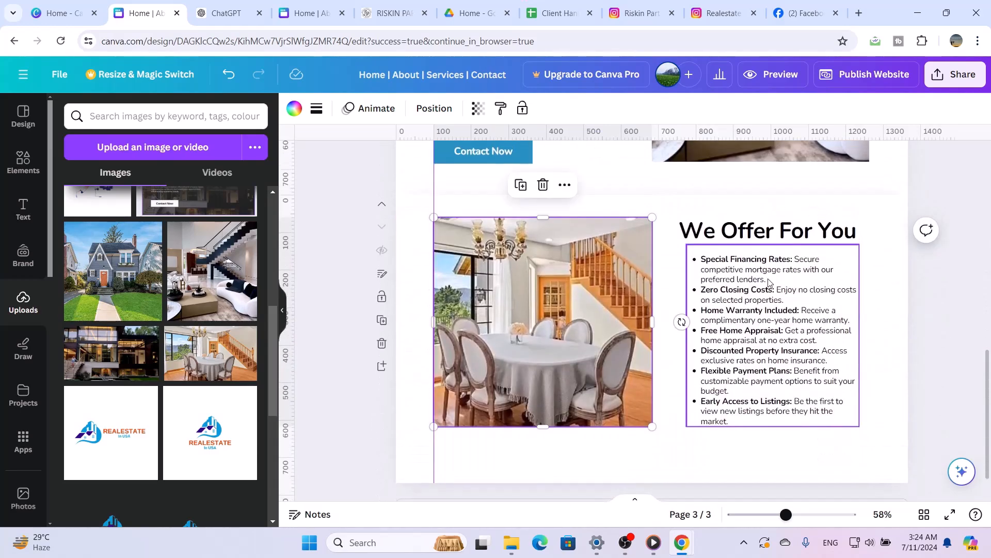
Recolour only the word "Offer" in the We Offer For You title with the document blue #2490c1
left_click(750, 237)
left_click(750, 236)
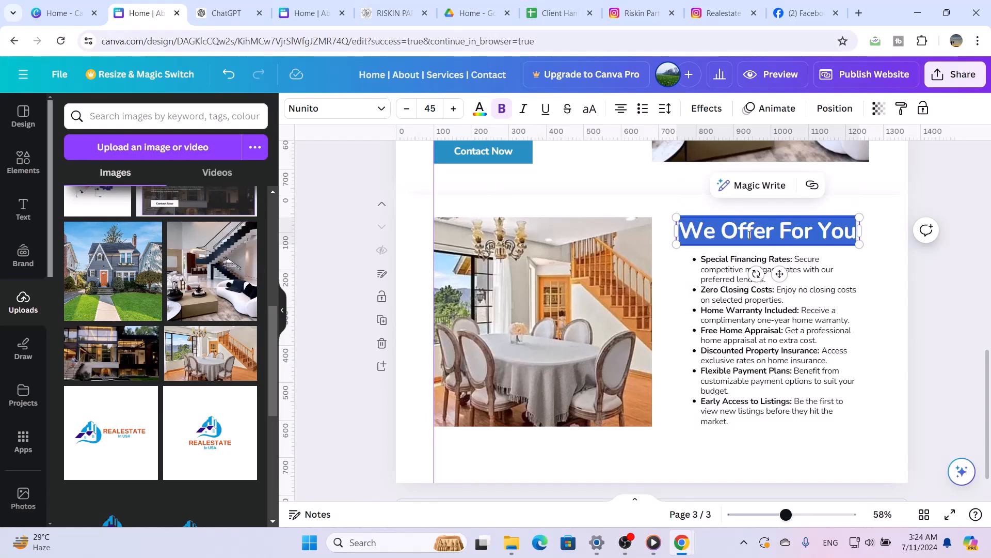
left_click(780, 235)
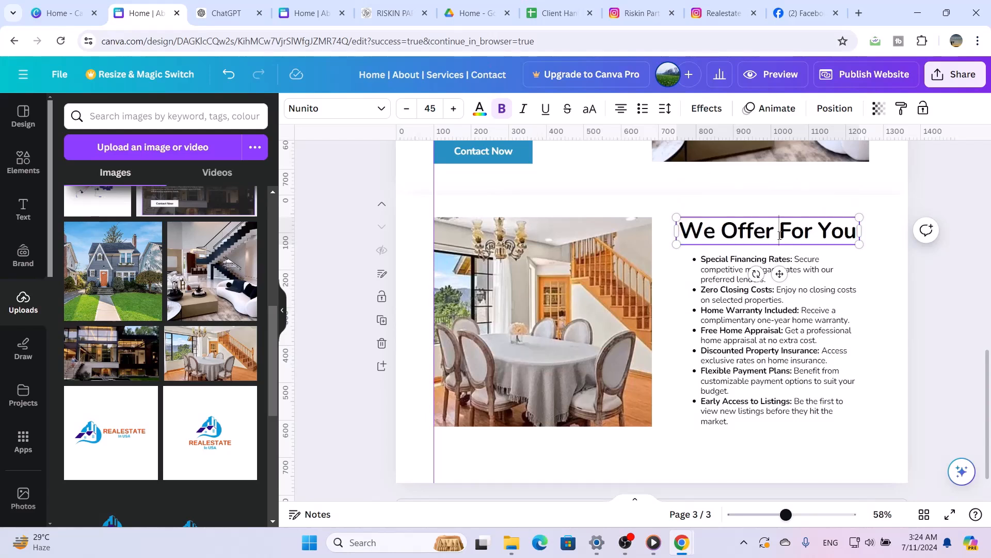
left_click_drag(775, 233, 729, 237)
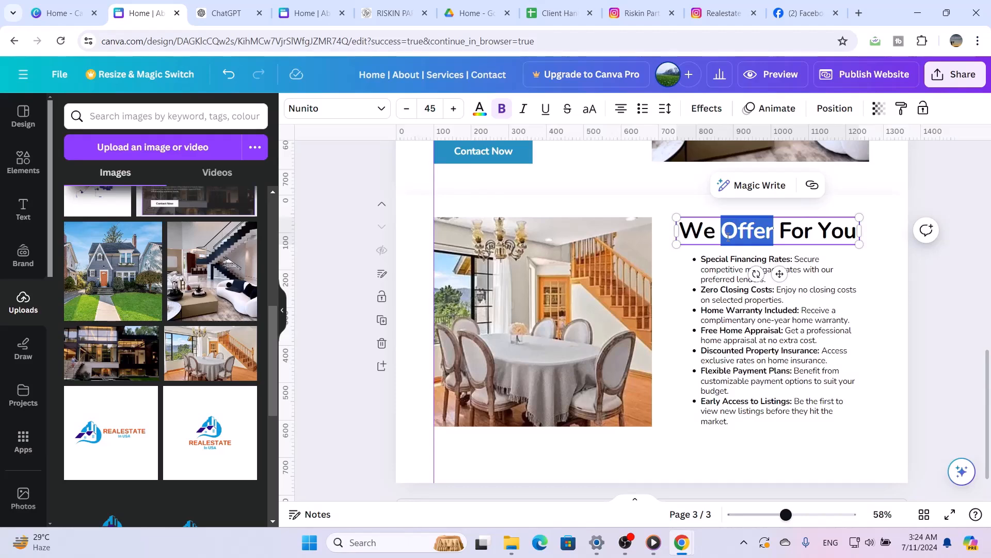
left_click(480, 109)
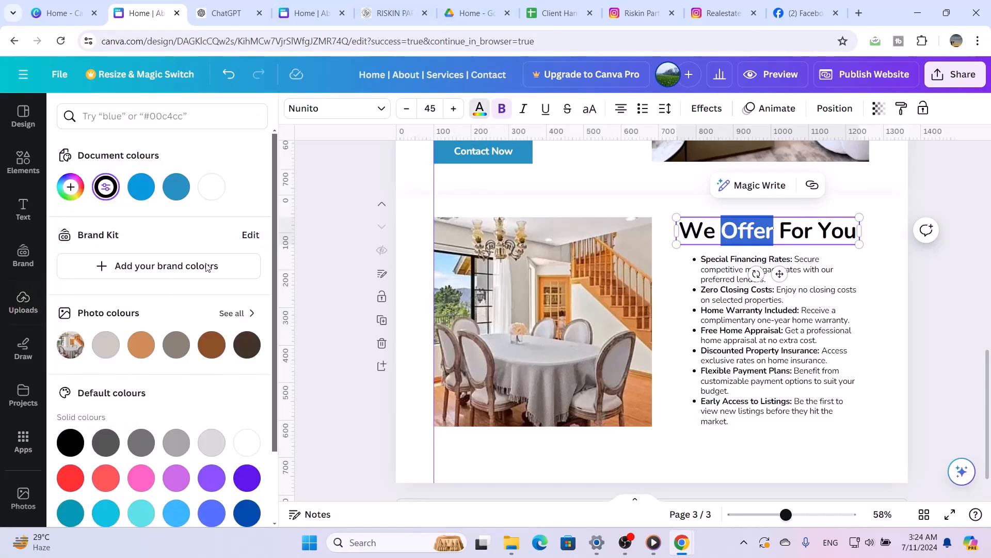
left_click(176, 187)
left_click(776, 408)
Add a blank fourth page below the We Offer For You section
scroll(776, 404, "up", 10)
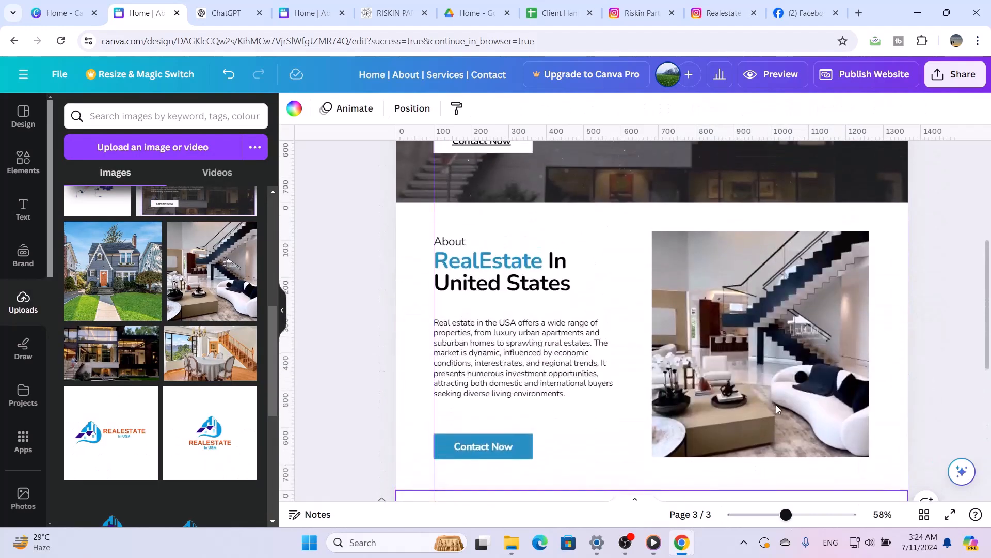
scroll(776, 405, "up", 2)
scroll(776, 404, "down", 8)
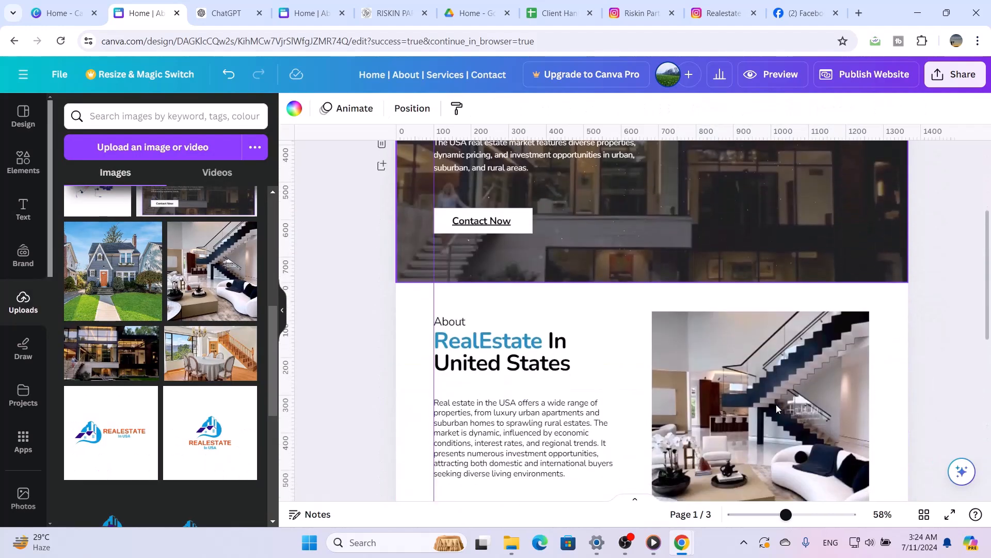
scroll(777, 408, "down", 6)
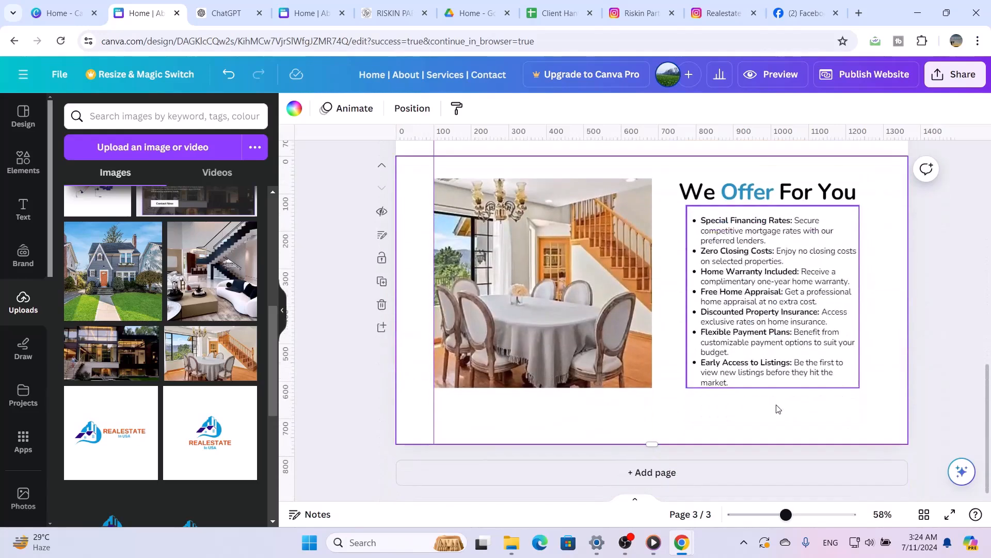
left_click(667, 478)
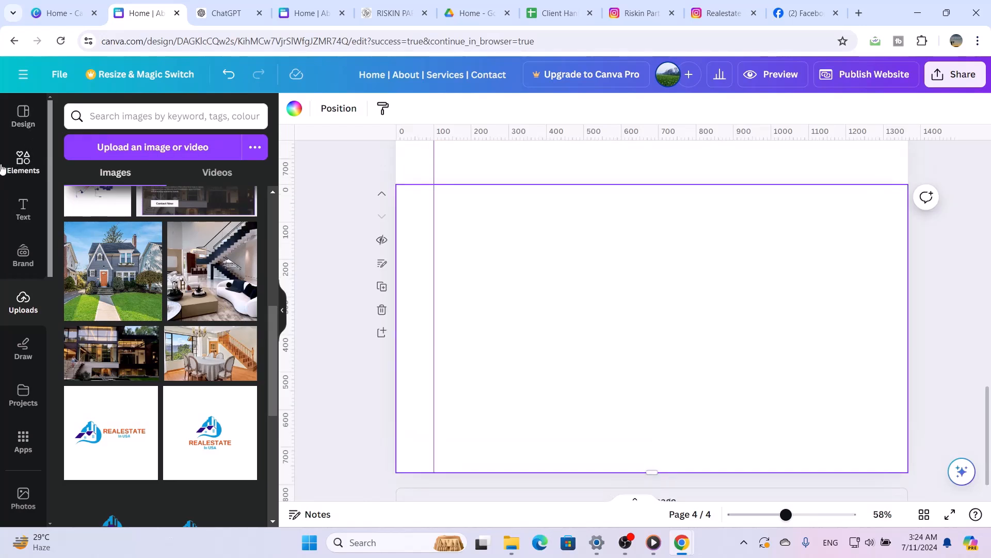
Apply a website layout to the blank page with a centred title and description on the left and a large image on the right
left_click(22, 114)
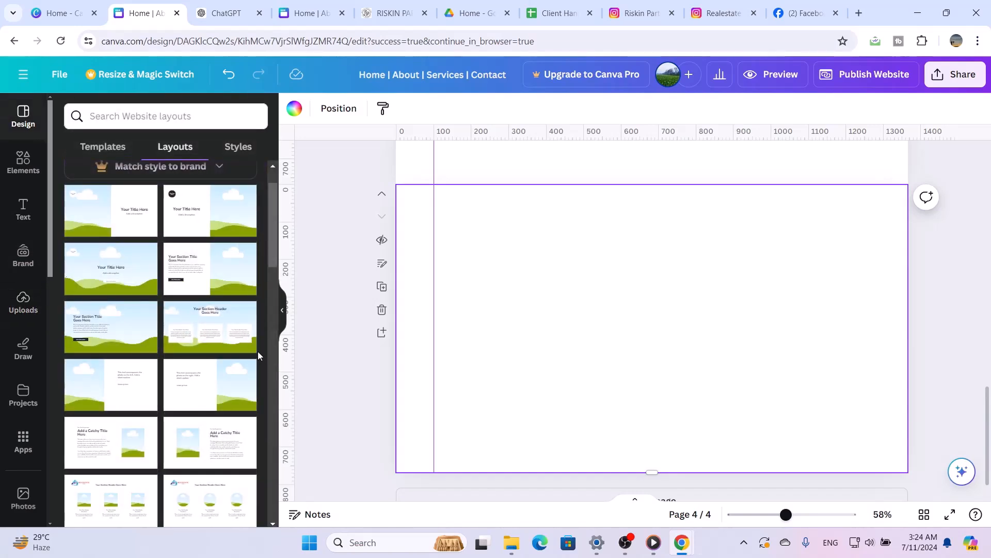
scroll(527, 380, "up", 3)
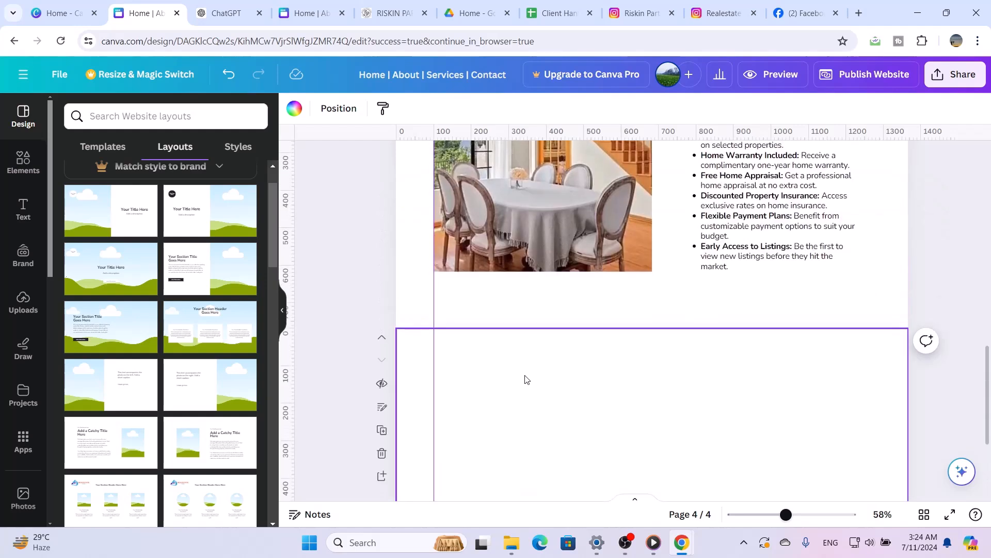
scroll(527, 380, "down", 2)
scroll(527, 380, "down", 2)
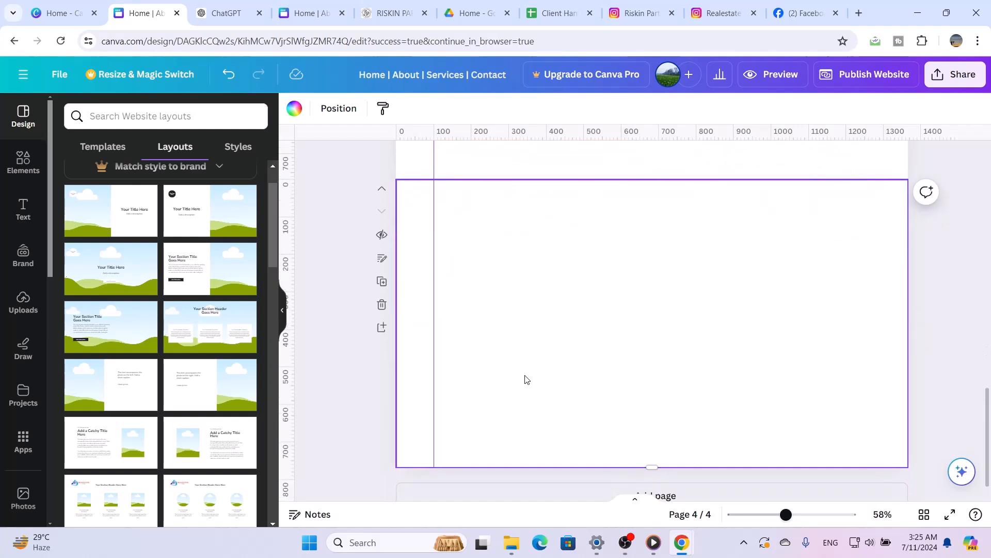
left_click(193, 268)
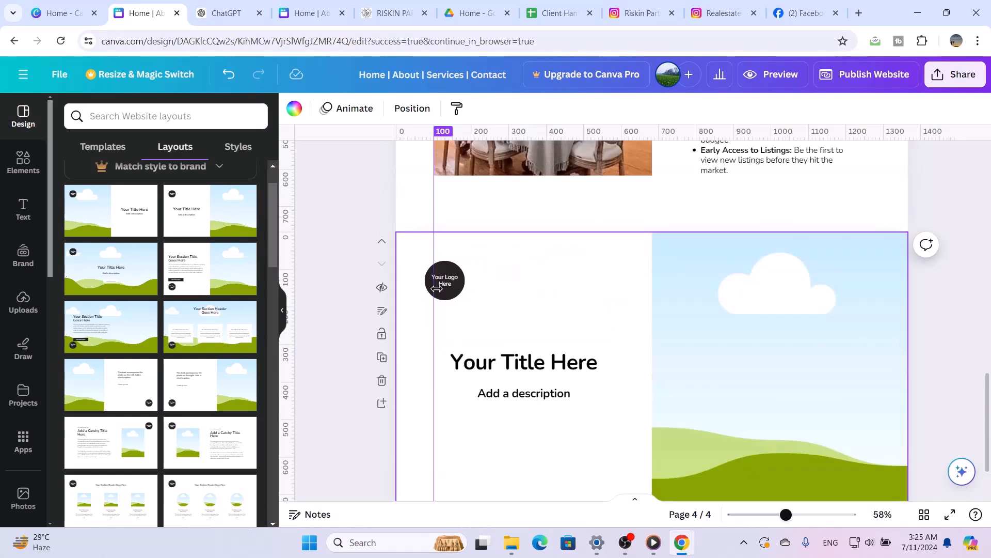
left_click(438, 293)
left_click_drag(442, 269, 208, 357)
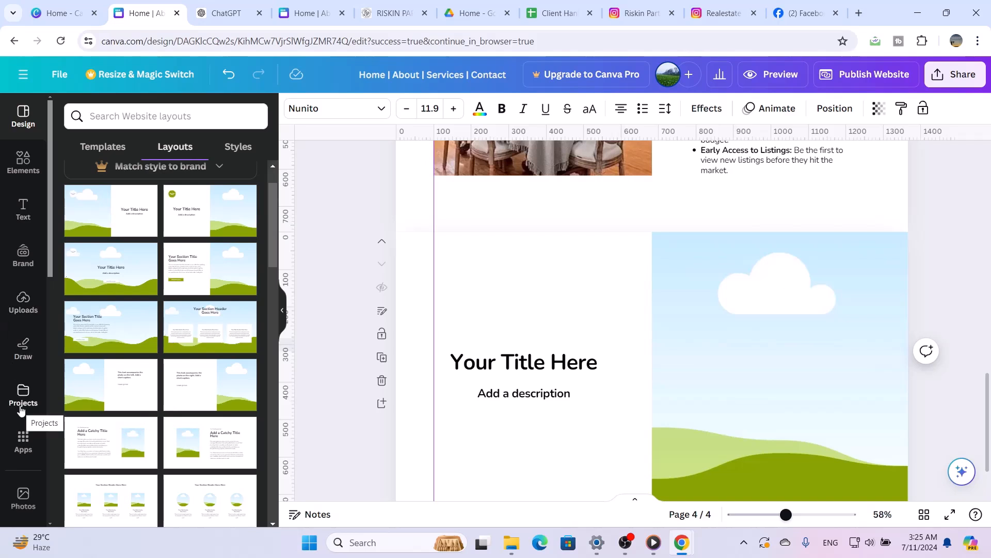
Insert the uploaded horizontal RealEstate logo on the fourth page, crop its empty space above and below, and enlarge it
left_click(30, 307)
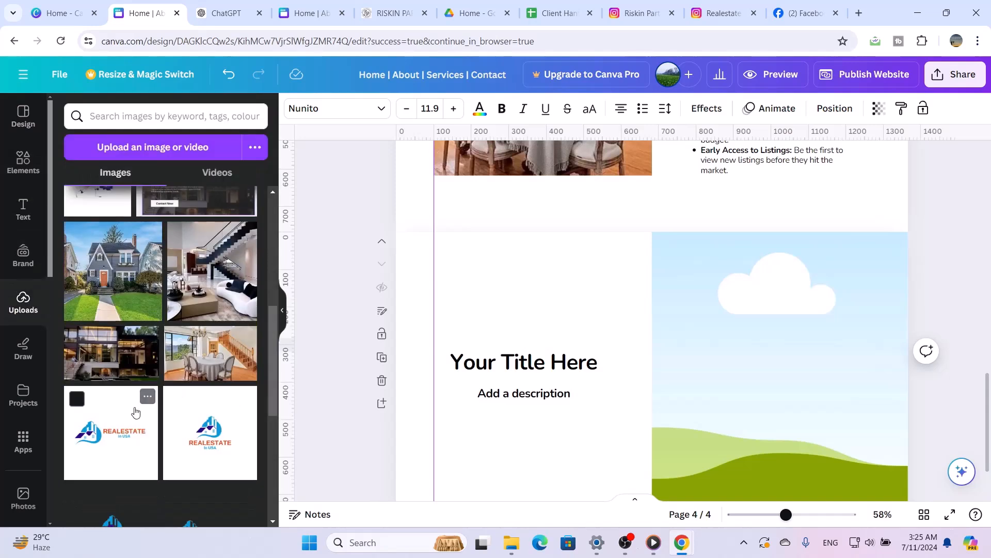
scroll(135, 411, "down", 3)
left_click(230, 418)
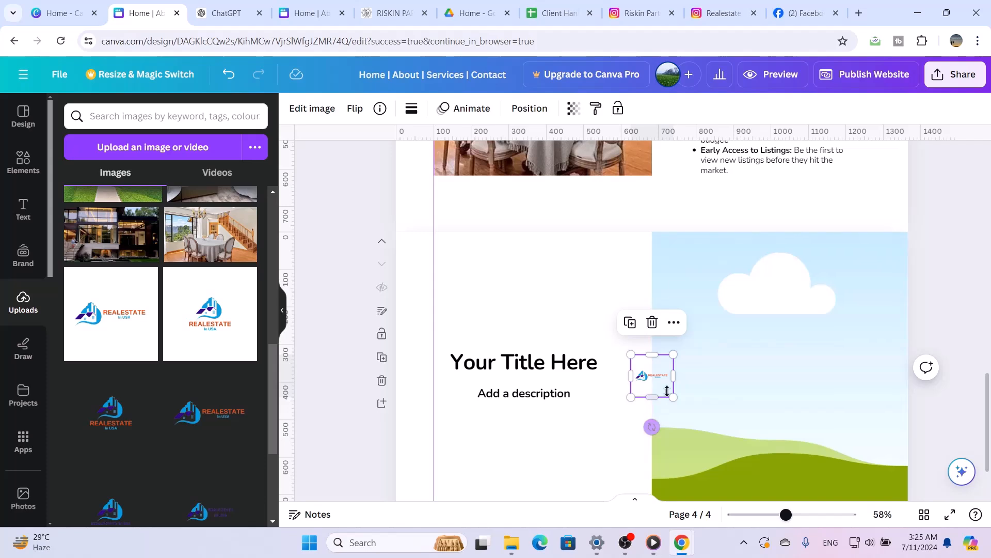
left_click_drag(653, 397, 589, 349)
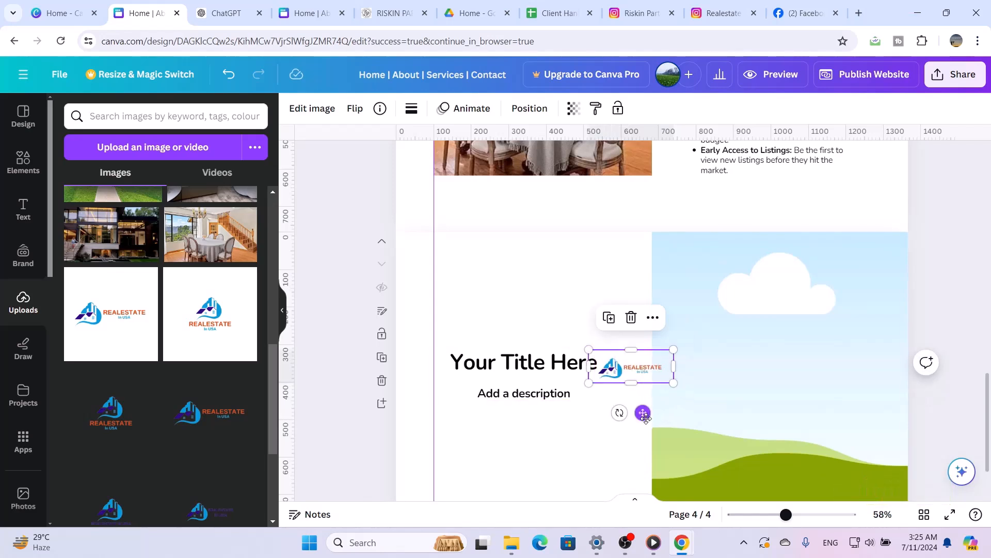
Move the logo to the page's upper-left area by the vertical guide, and trim its side edges slightly
left_click_drag(642, 412, 487, 321)
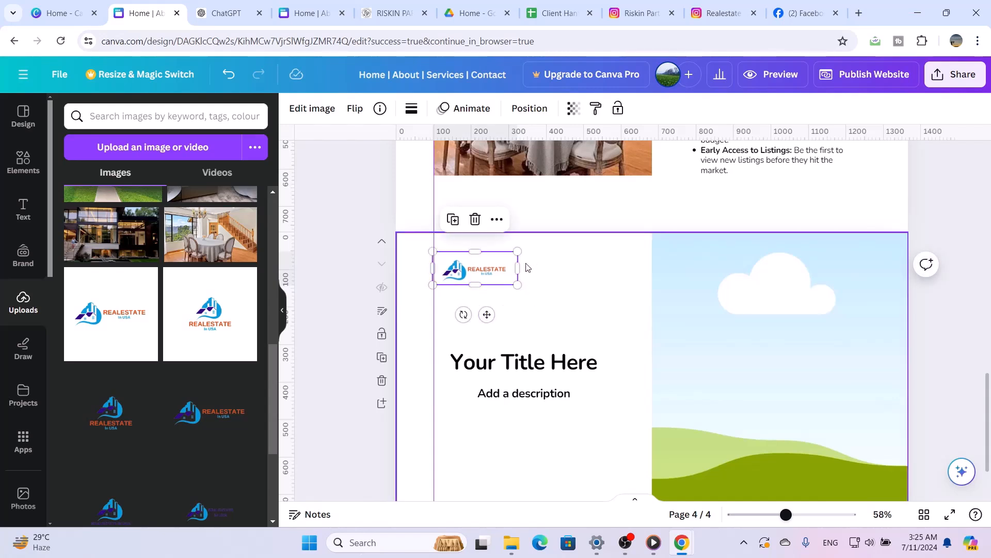
mouse_move(517, 268)
left_mouse_down()
mouse_move(506, 269)
mouse_move(517, 268)
left_mouse_up()
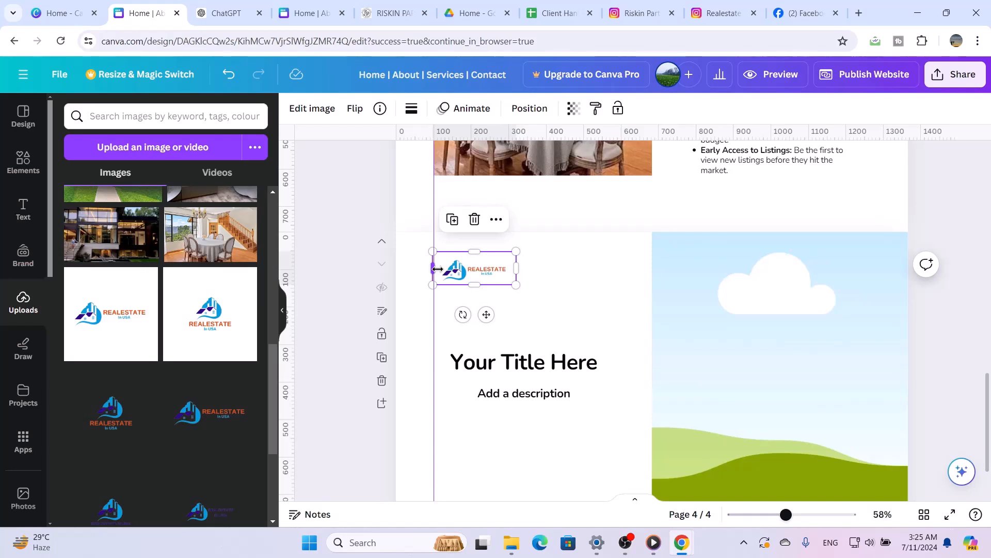
left_click_drag(436, 269, 440, 268)
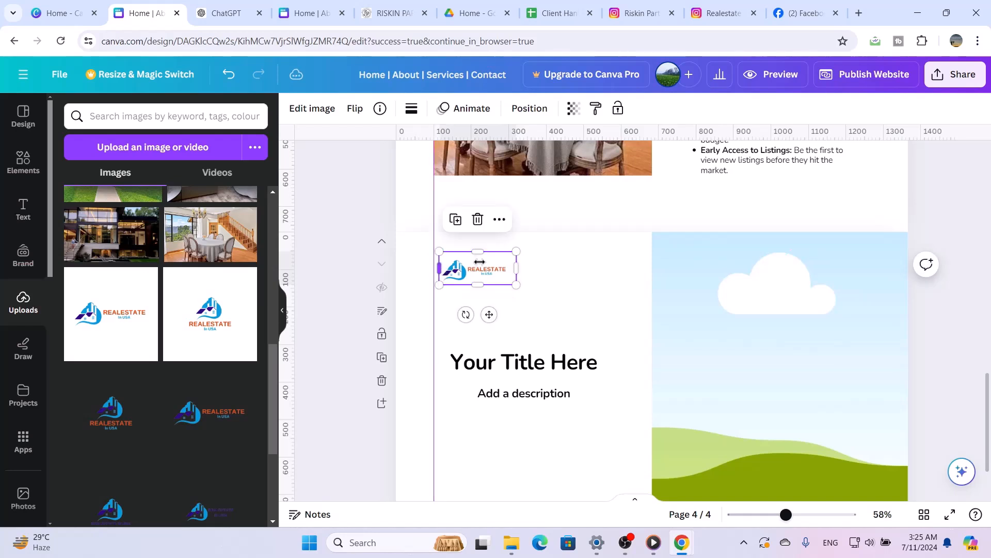
Shrink the fourth page's landscape placeholder at its top, right and bottom edges to leave white margins around it
left_click(836, 279)
left_click_drag(783, 233, 779, 252)
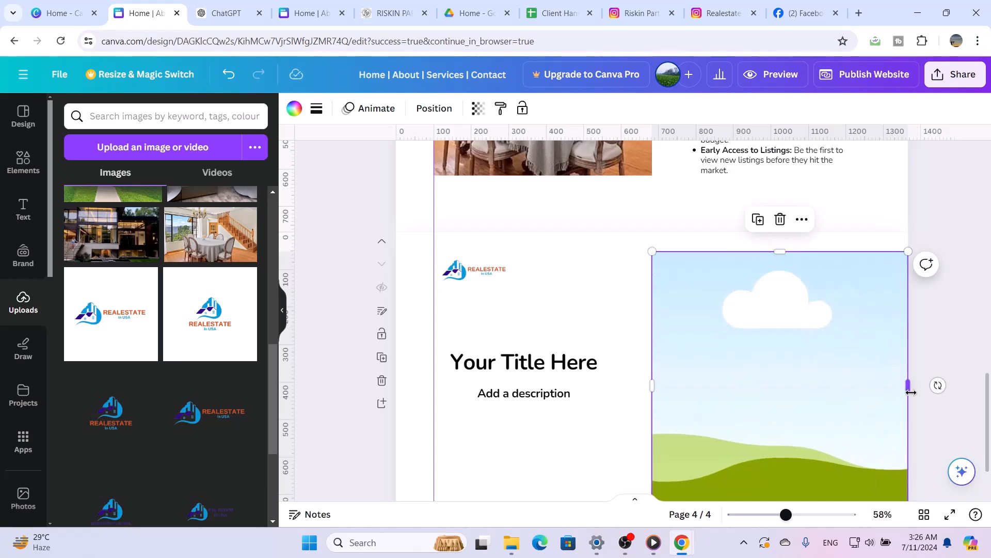
left_click_drag(911, 393, 879, 399)
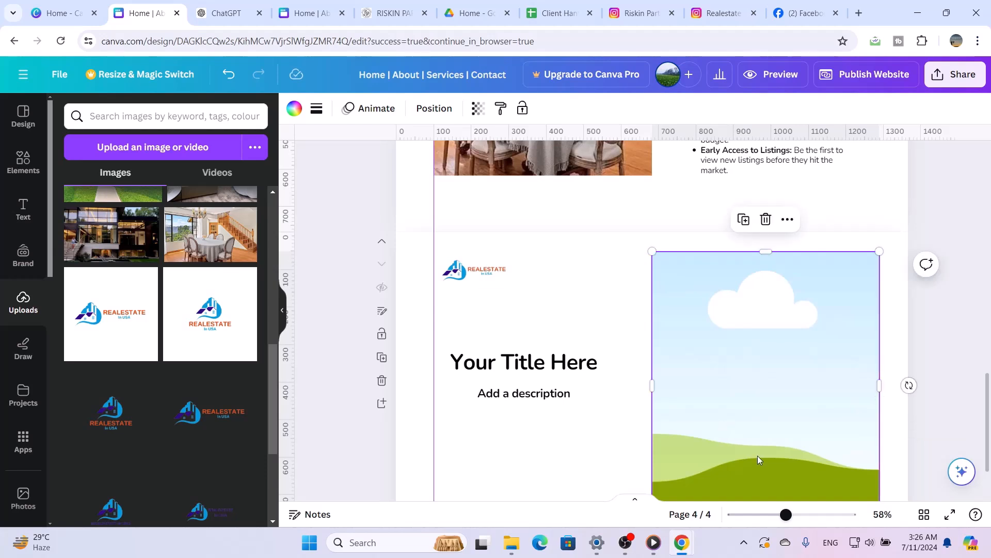
scroll(758, 456, "down", 2)
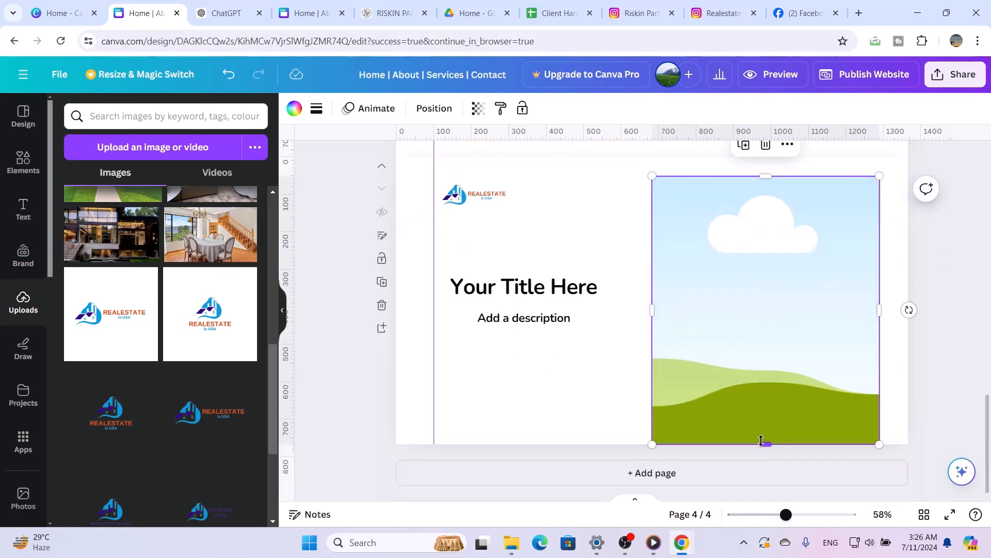
left_click_drag(767, 438, 766, 415)
scroll(612, 440, "up", 1)
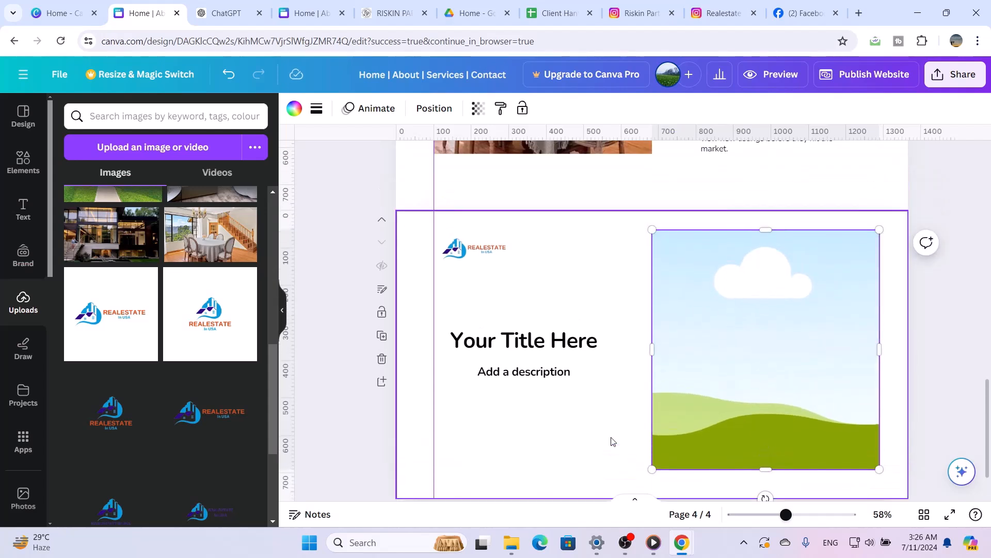
Ungroup the placeholder title and description, and move the title up to sit just below the logo
left_click(531, 347)
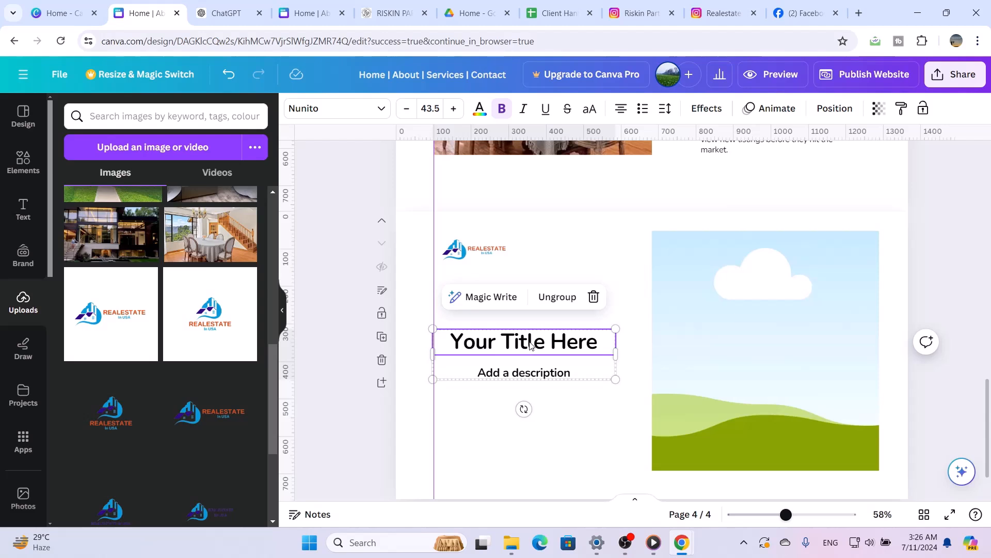
left_click(554, 301)
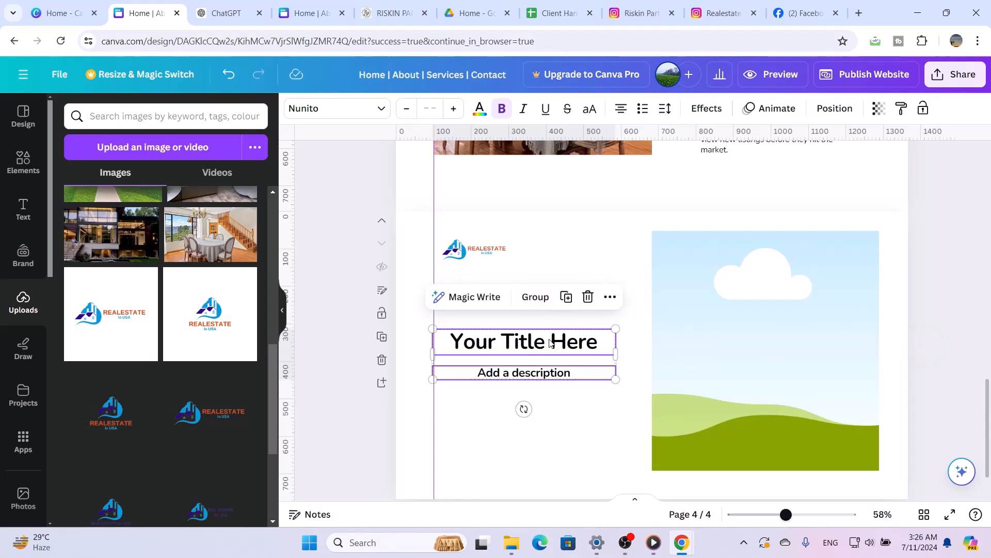
left_click(562, 424)
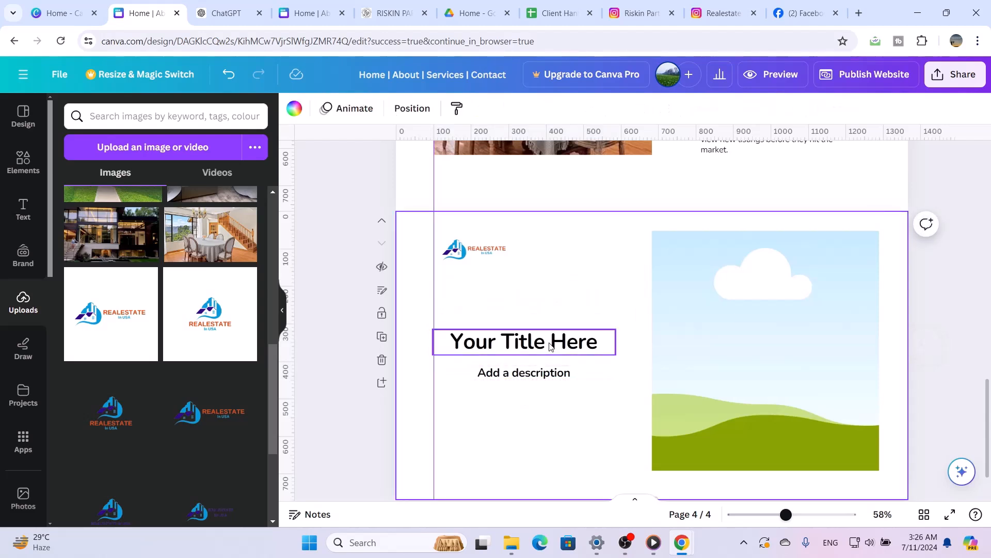
left_click_drag(549, 341, 549, 293)
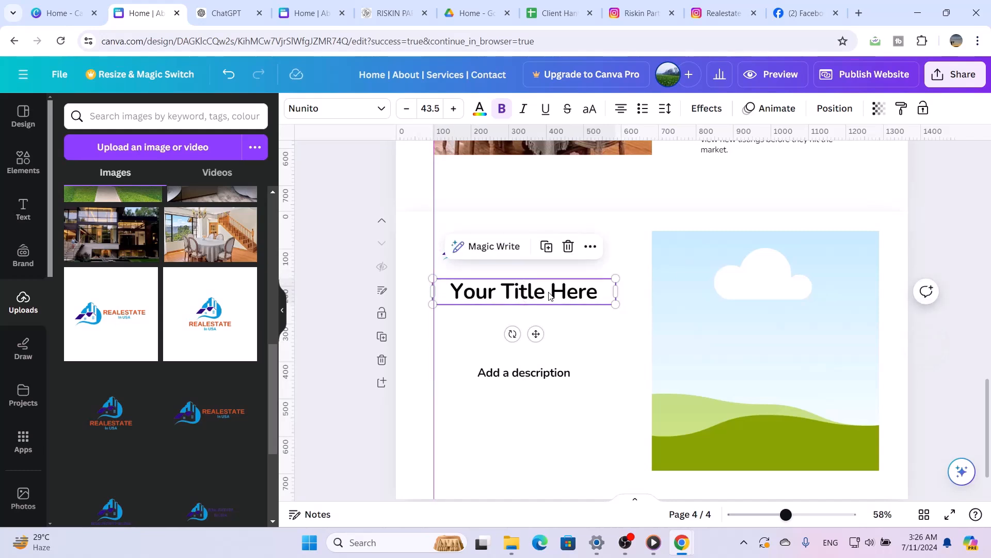
Replace the placeholder title text with "Contact Us"
triple_click(549, 294)
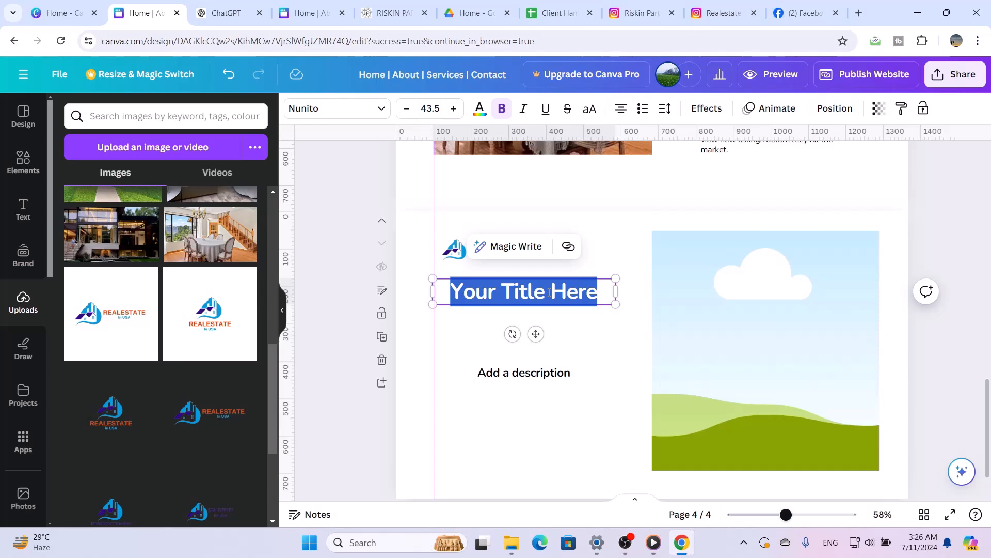
type("Contac")
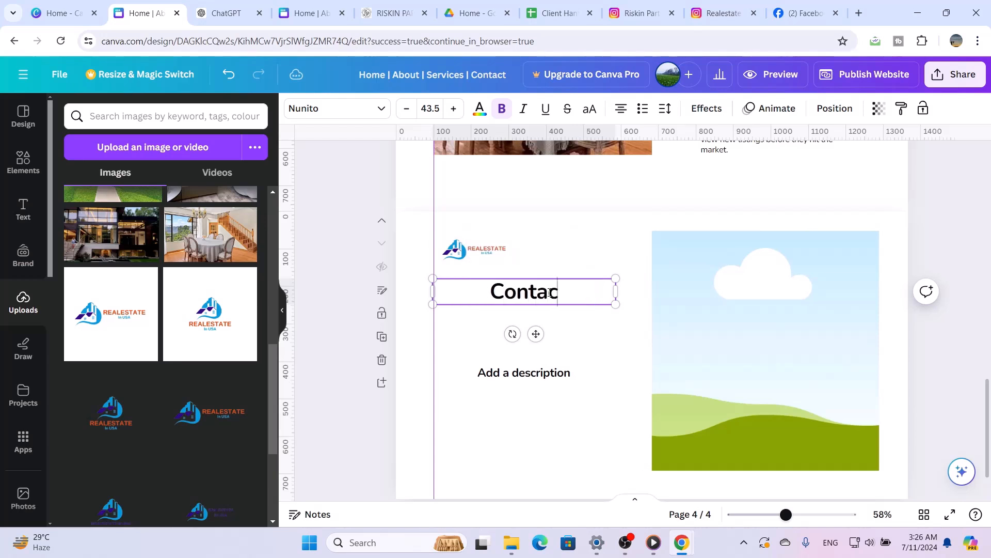
type("t")
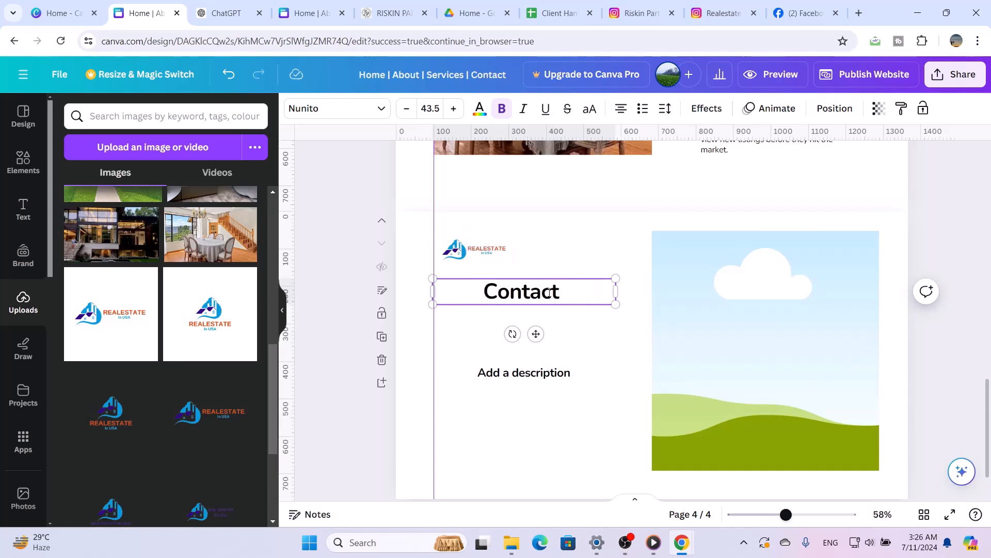
type(" Us")
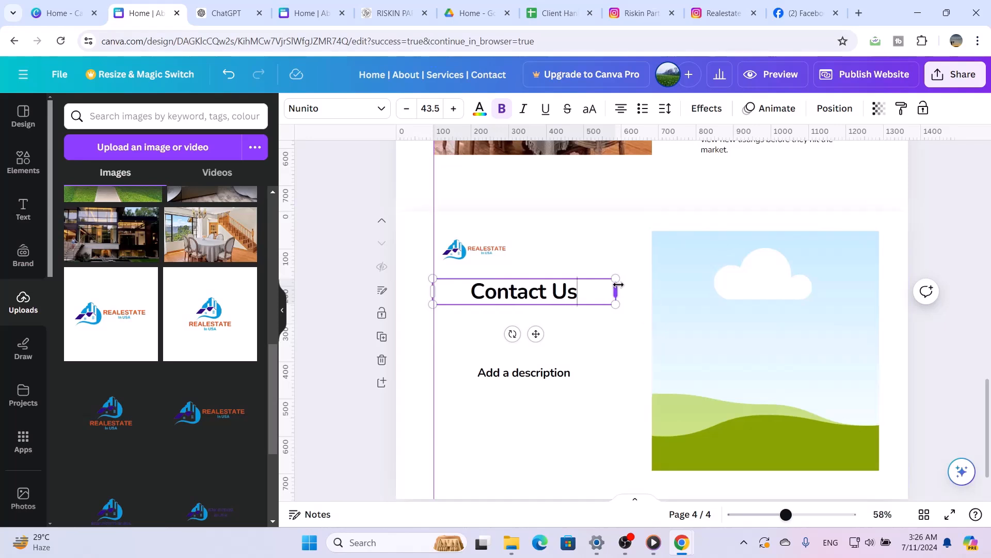
Set the "Contact Us" title's font size to 30, fit its text box closely around the words, and nudge it up toward the logo
left_click_drag(619, 288, 549, 290)
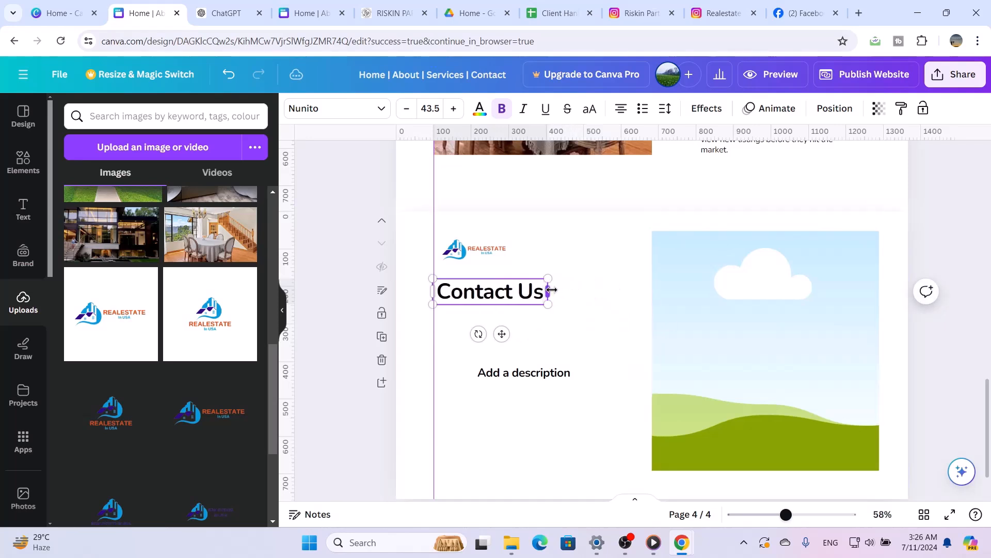
left_click(582, 353)
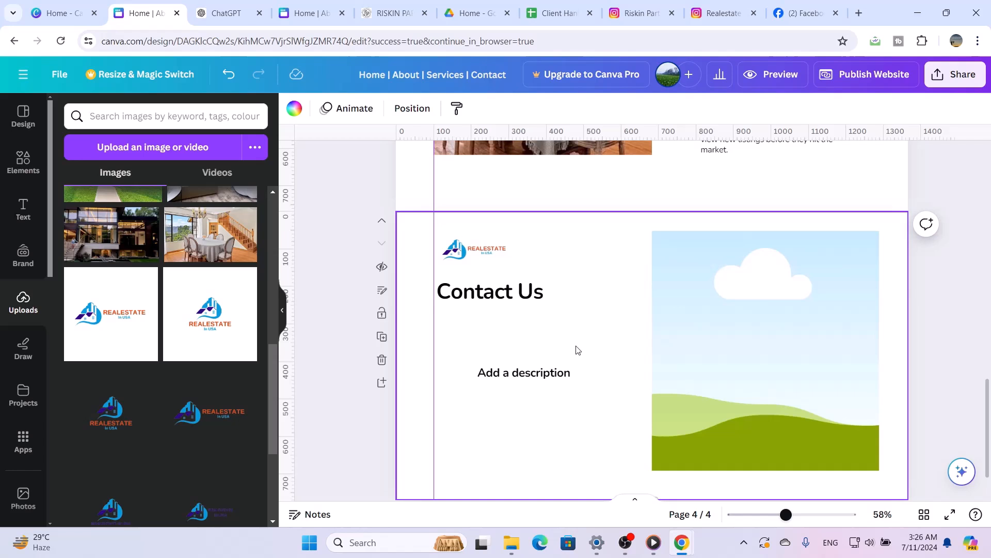
left_click(523, 300)
left_click(436, 108)
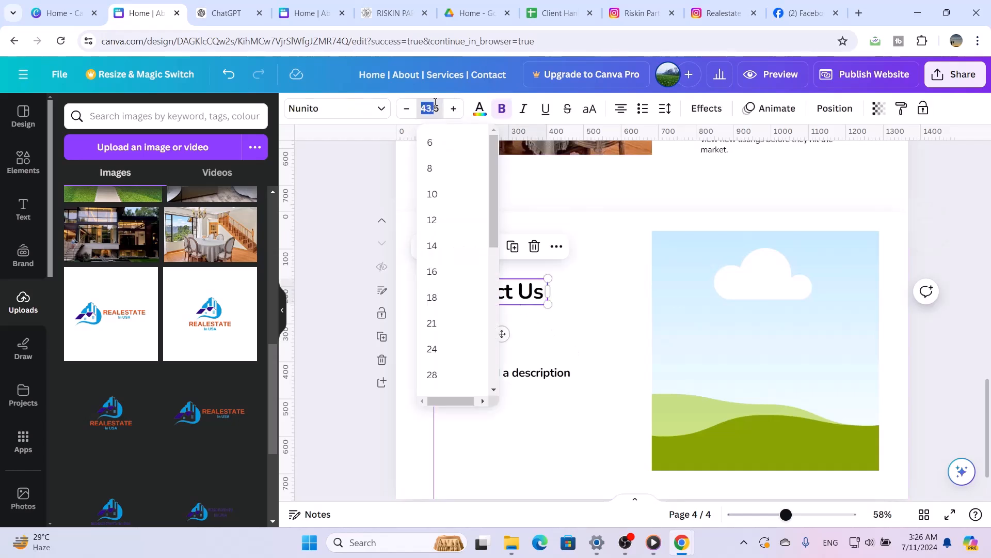
left_click(435, 108)
left_click(435, 108)
left_click(435, 102)
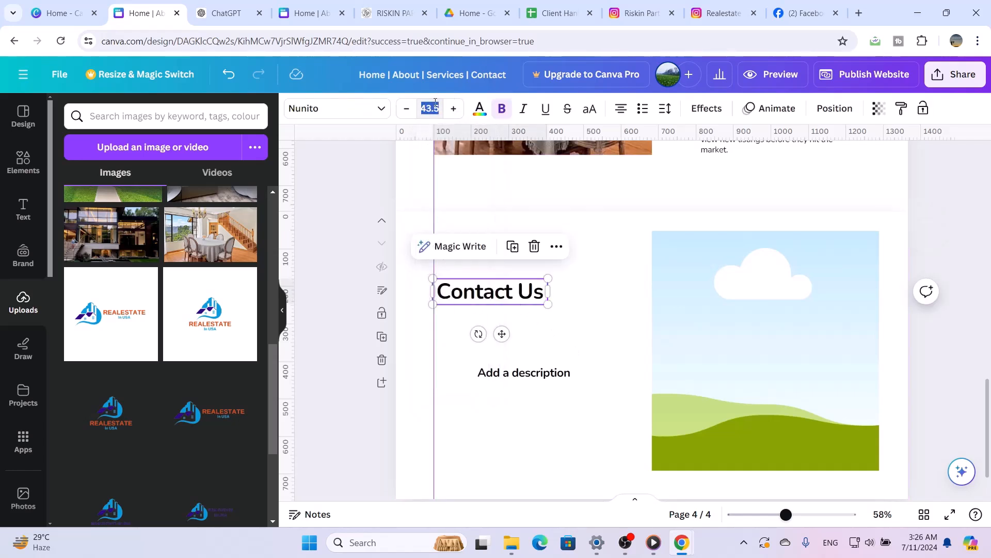
type("30")
key("Return")
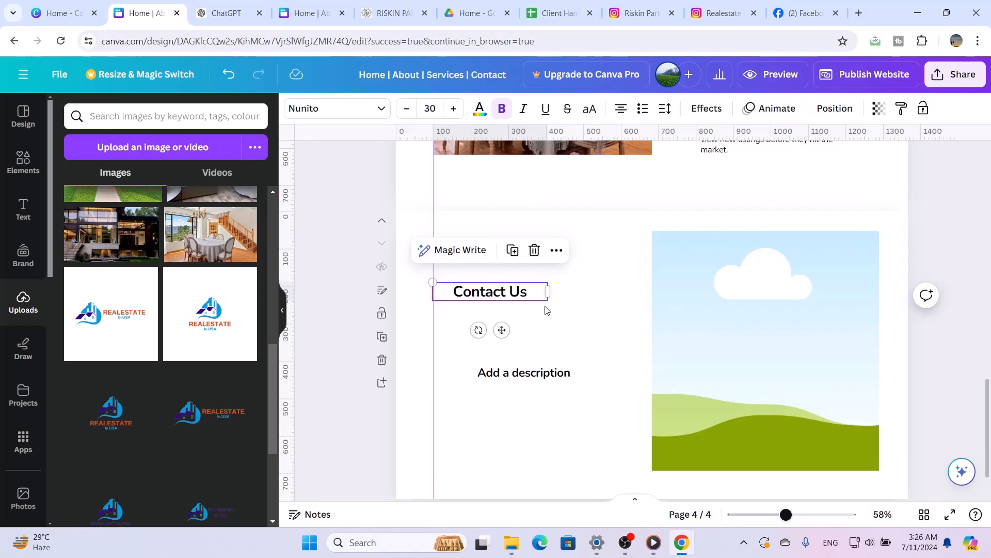
left_click_drag(548, 292, 517, 284)
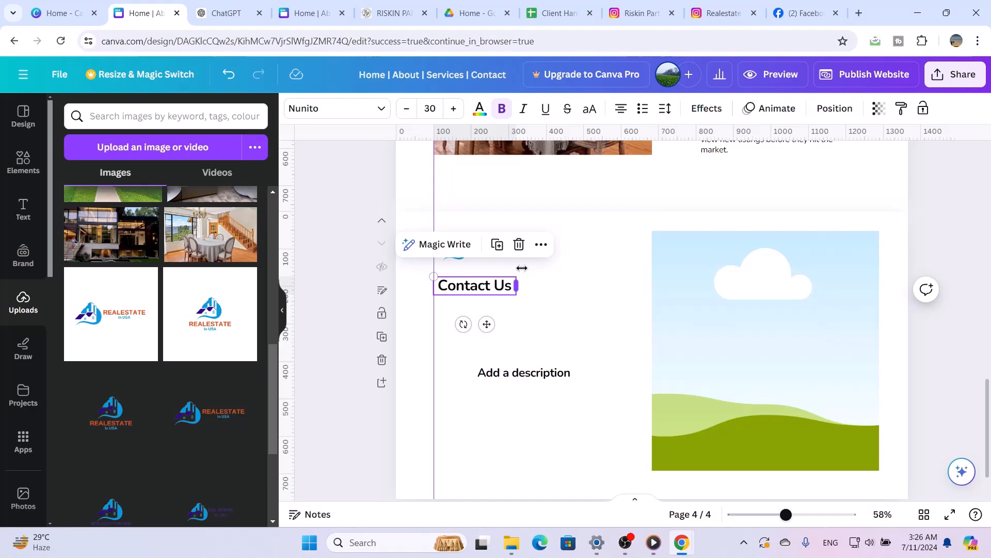
Set the "Contact Us" title's font size to 35, widen its box to keep it on one line, and left-align it
left_click(430, 110)
left_click(429, 110)
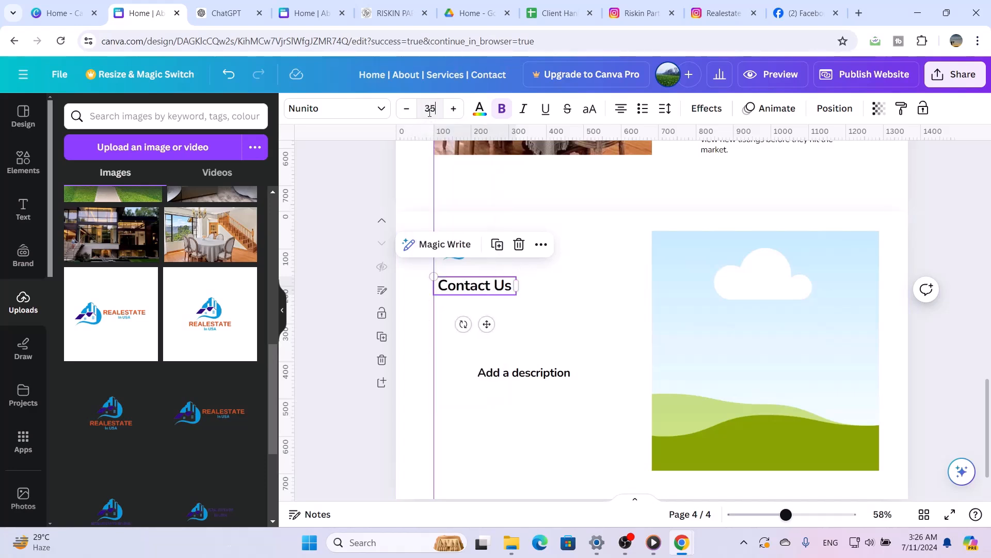
key("Return")
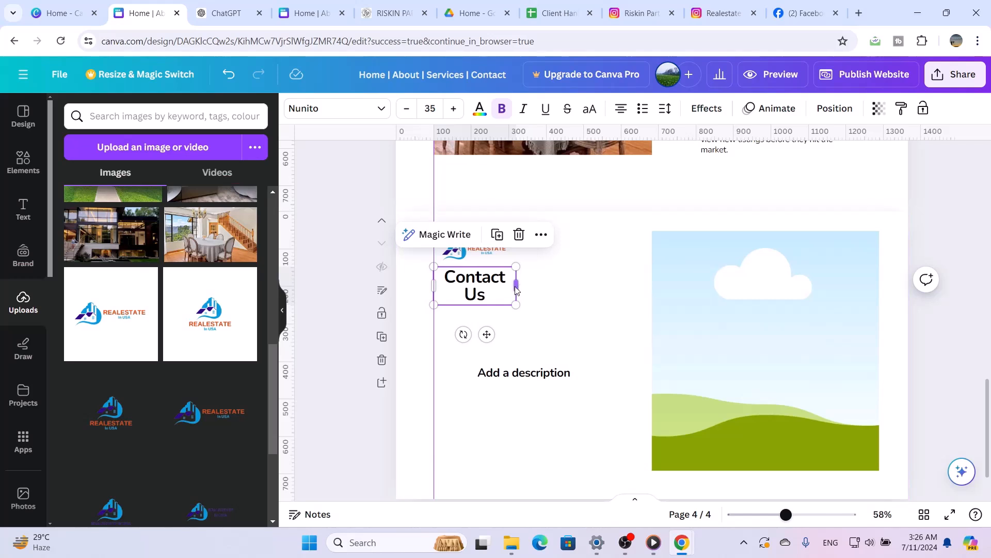
left_click_drag(523, 286, 531, 284)
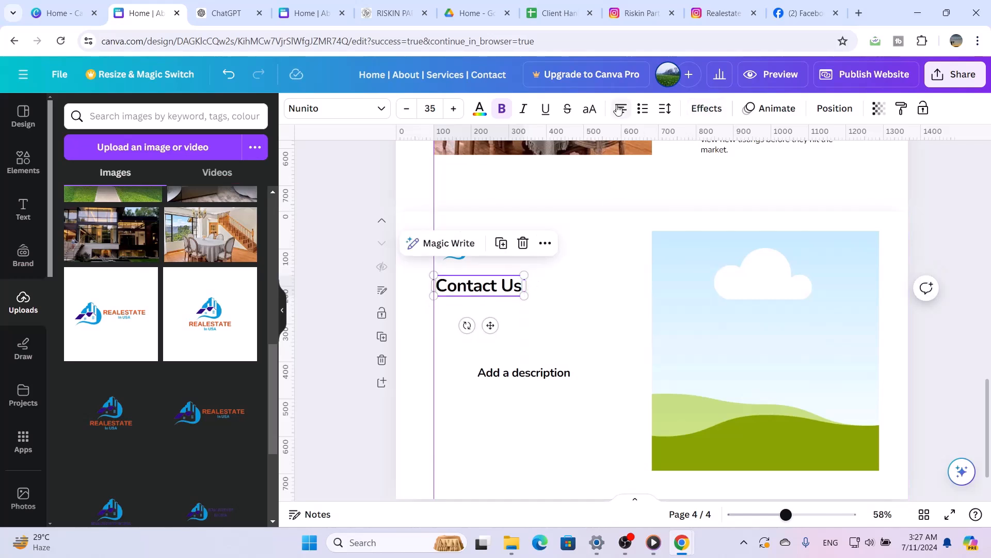
left_click(621, 109)
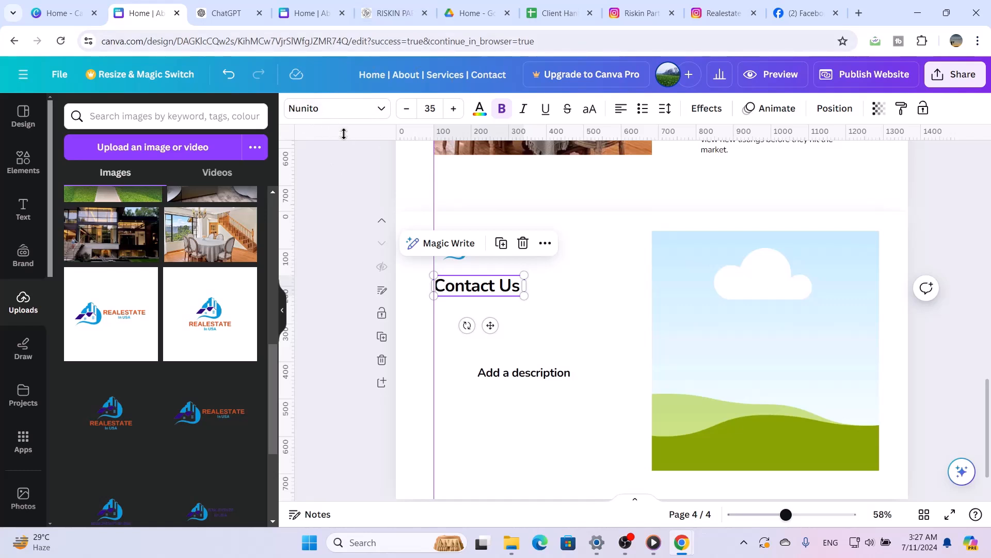
left_click(578, 293)
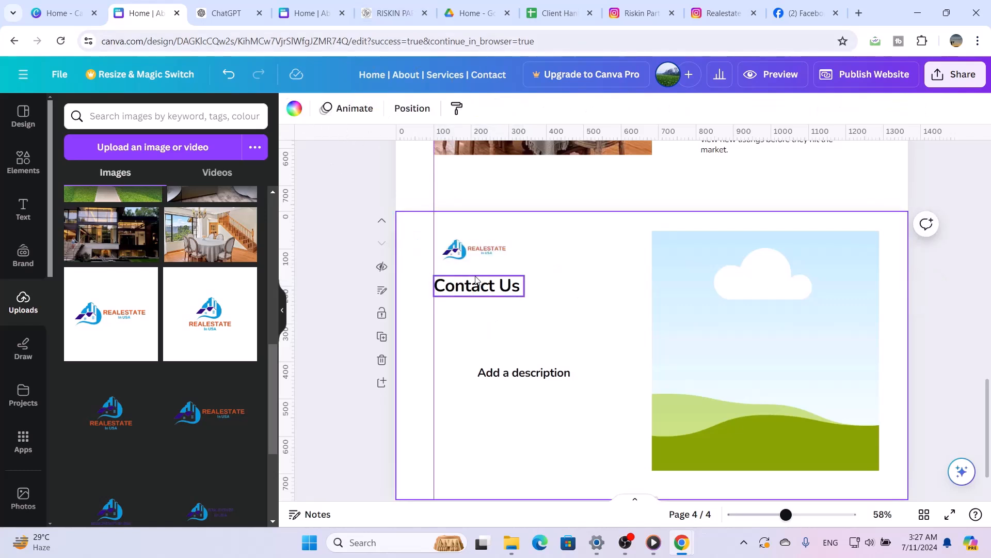
Colour only the word "Contact" in the title with the muted blue from the logo's photo colours
left_click(475, 279)
double_click(477, 283)
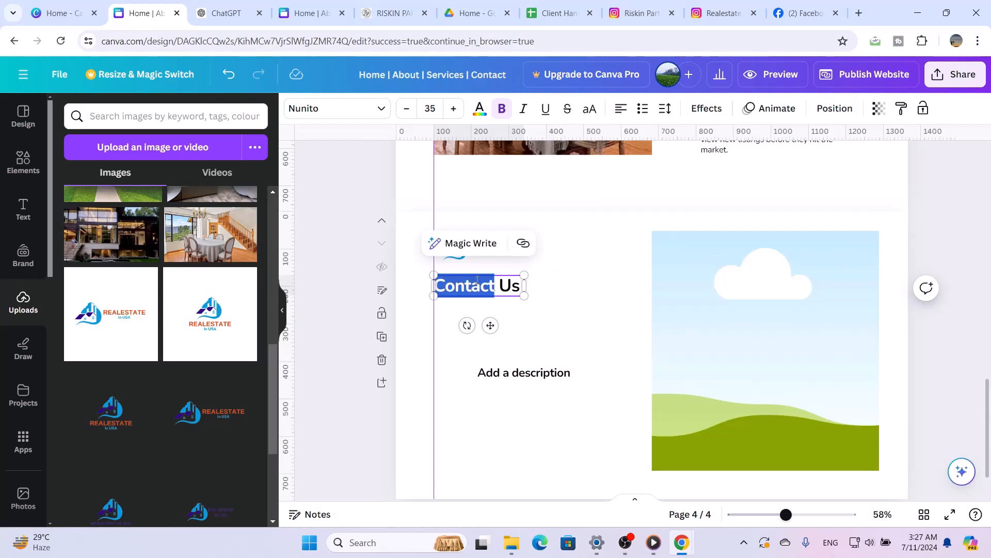
left_click(479, 109)
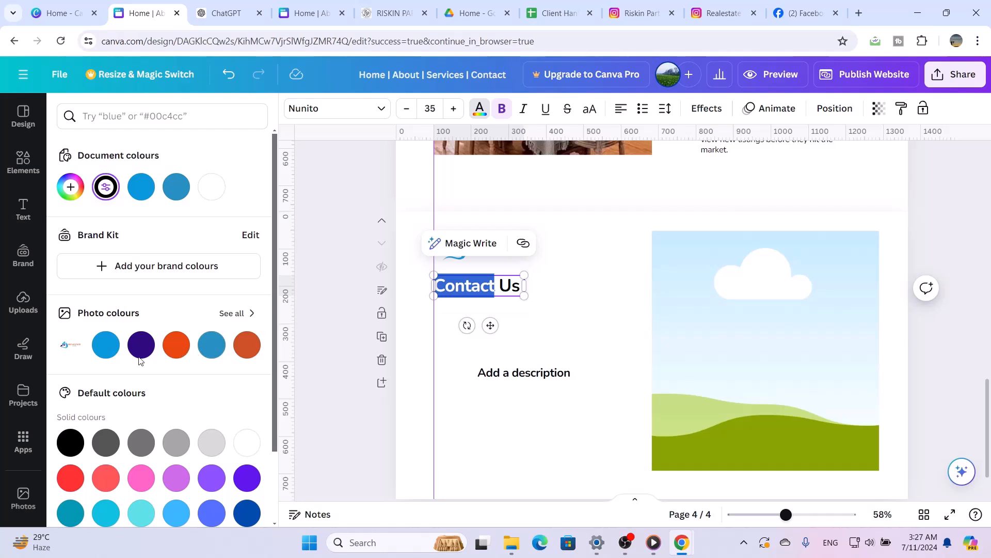
left_click(210, 346)
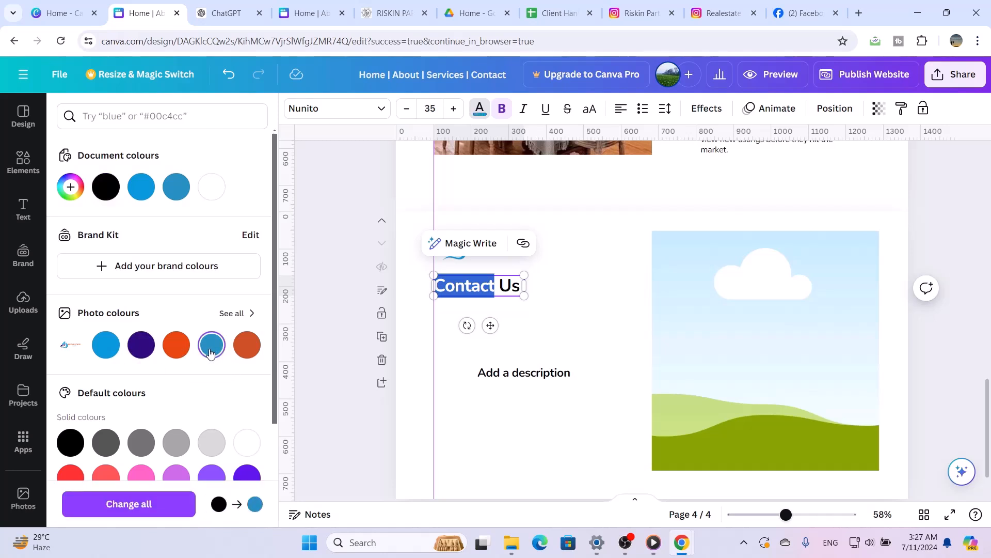
left_click(526, 442)
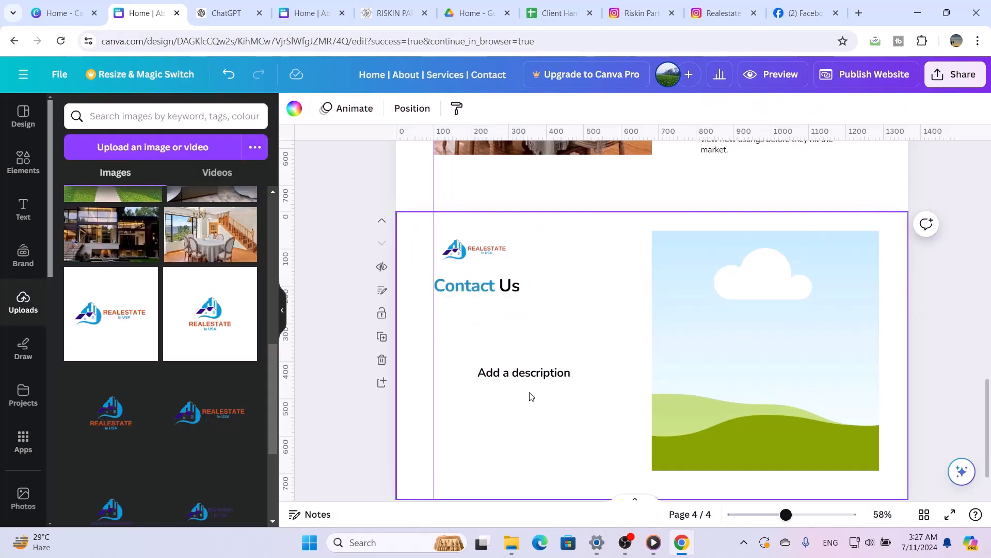
Narrow the "Add a description" text box to fit closer around its text
left_click(537, 373)
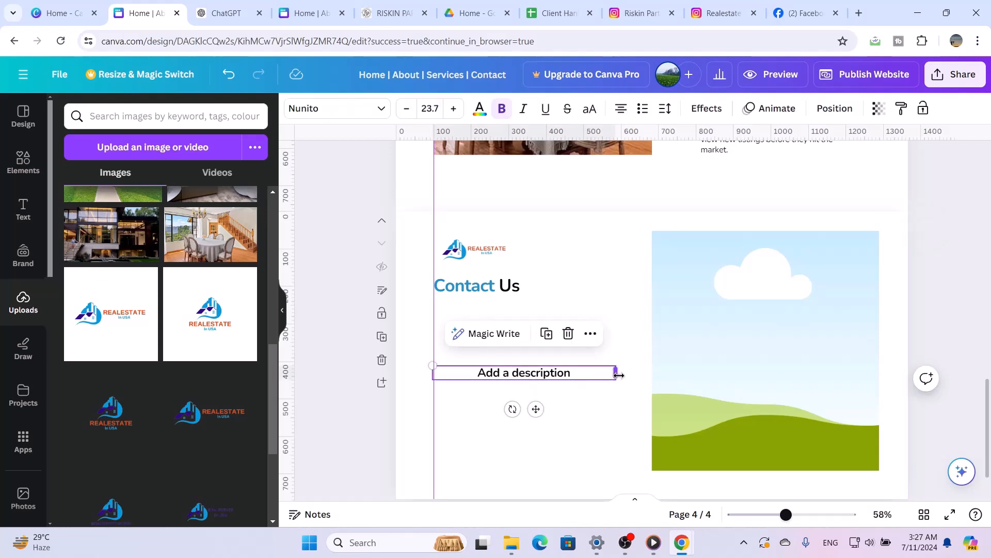
left_click_drag(618, 375, 555, 373)
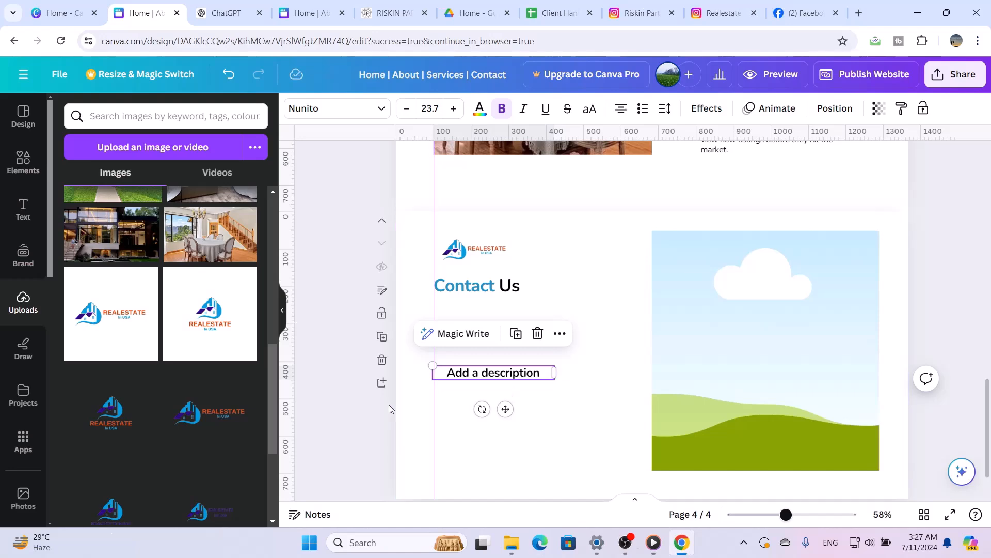
Add the website layout with a section title and three green heading columns as a new page after Contact Us
left_click(24, 117)
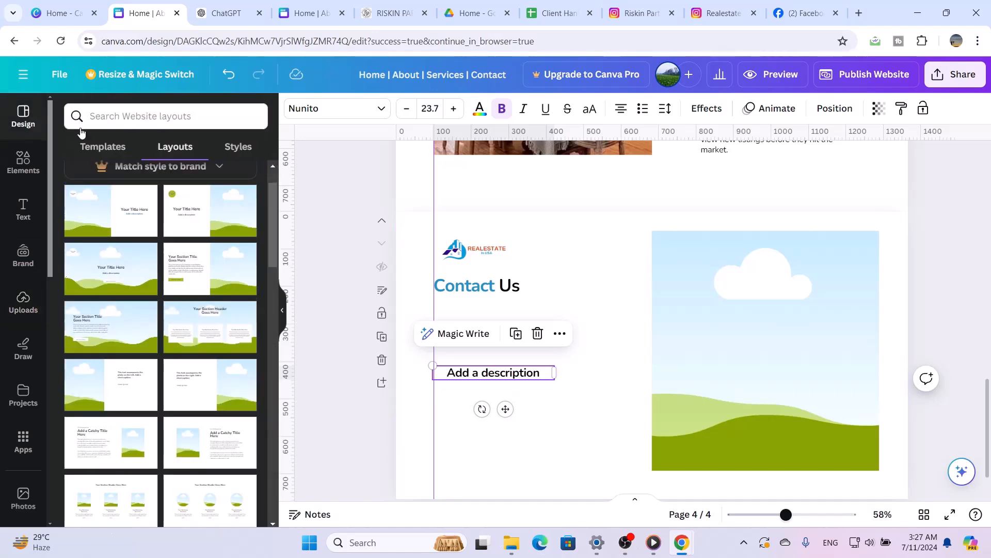
scroll(210, 336, "down", 2)
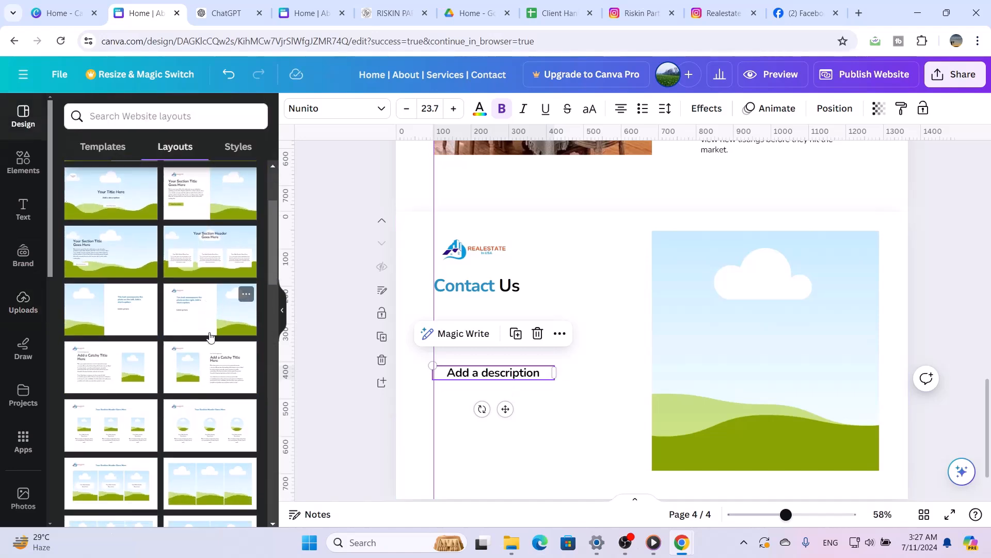
scroll(210, 337, "down", 1)
scroll(210, 336, "down", 2)
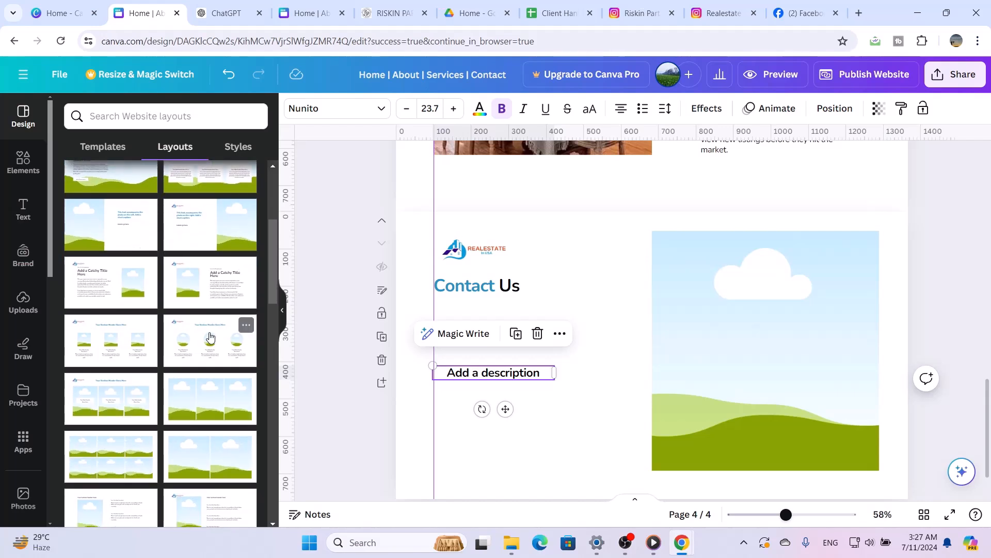
scroll(210, 337, "down", 1)
scroll(210, 337, "down", 2)
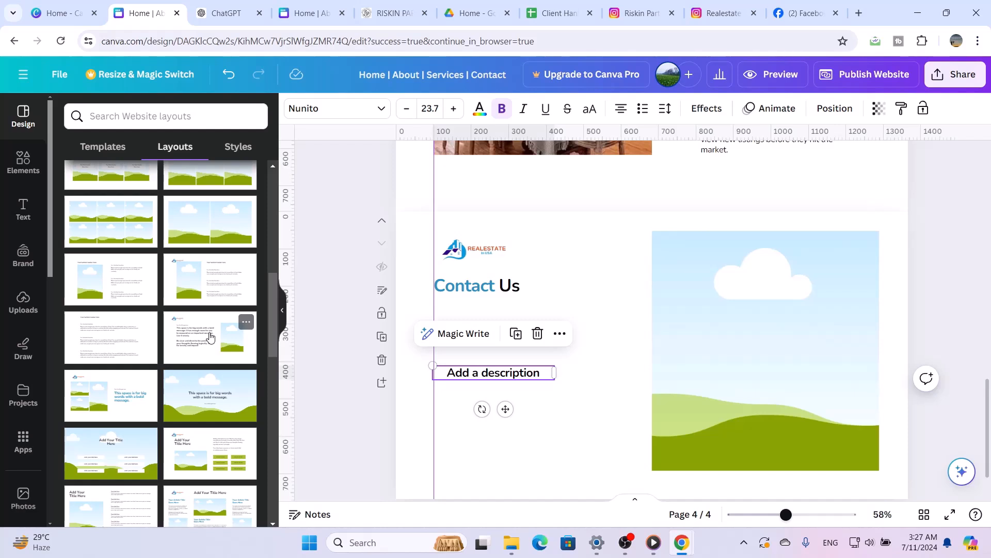
scroll(210, 337, "down", 3)
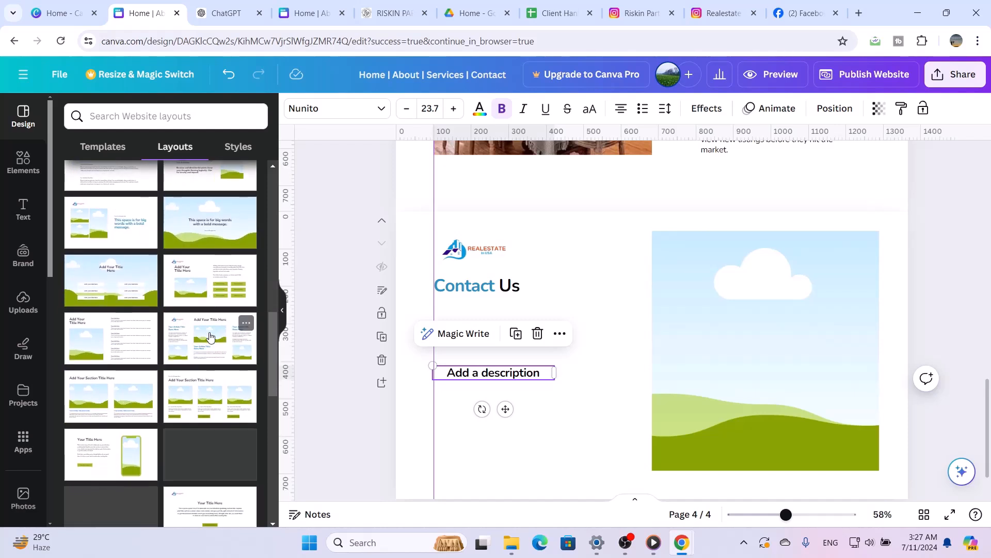
scroll(210, 336, "down", 5)
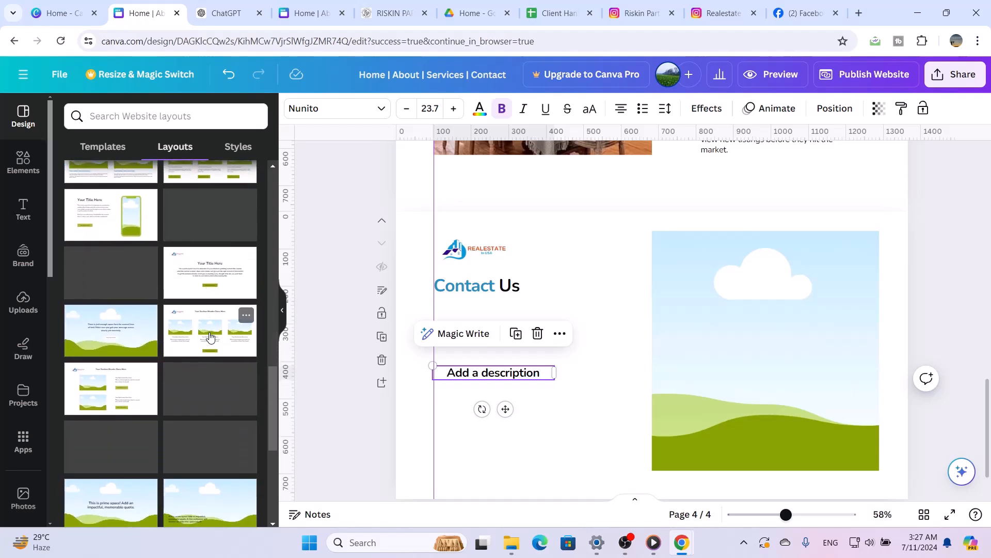
scroll(211, 336, "down", 4)
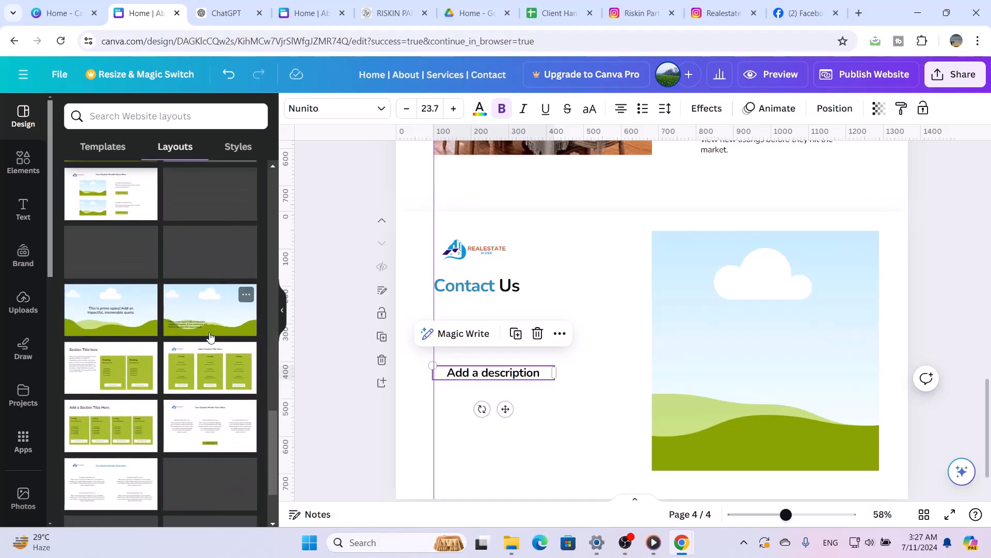
left_click(215, 364)
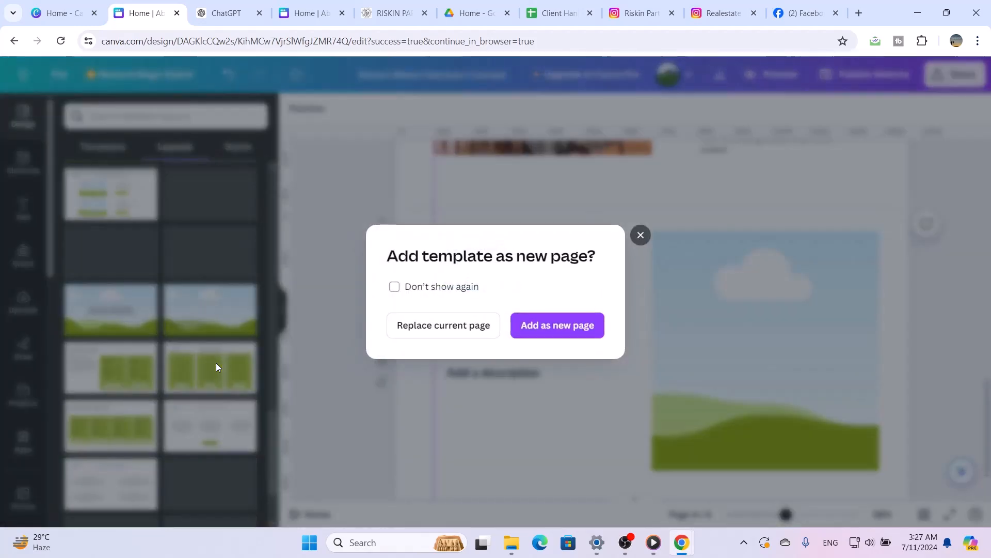
left_click(563, 326)
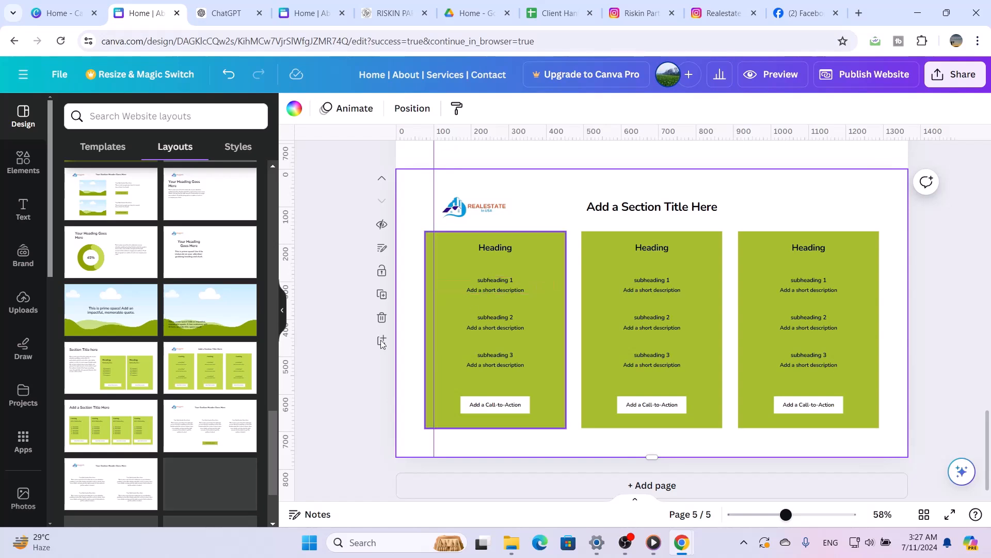
Replace the fifth page with the layout of three landscape images, sub-headers and one centred call-to-action
scroll(207, 438, "down", 2)
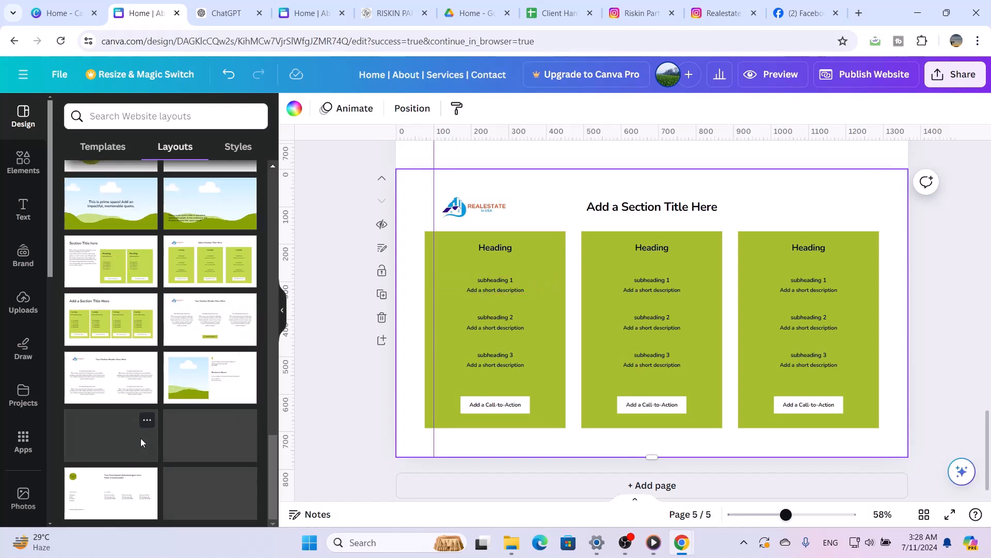
scroll(225, 469, "up", 10)
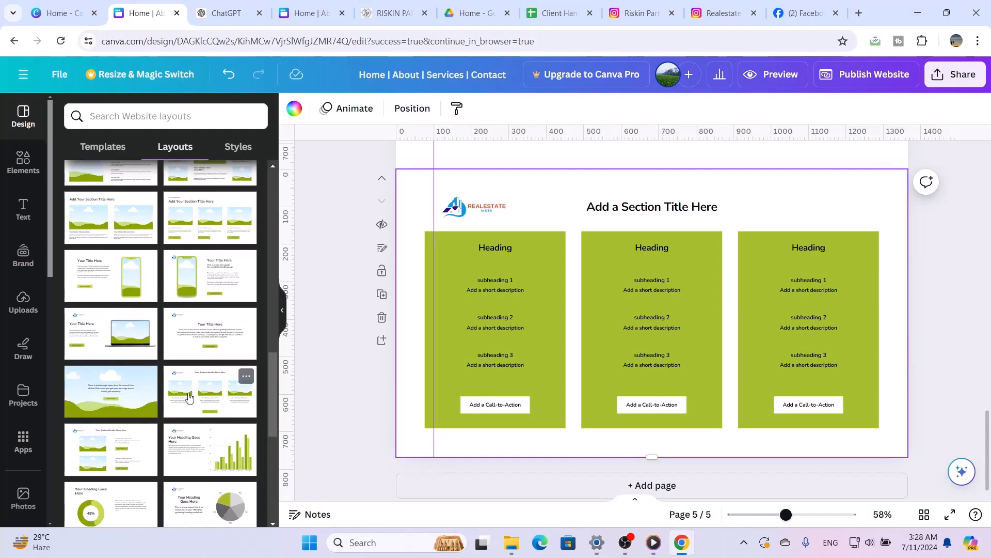
scroll(189, 398, "down", 2)
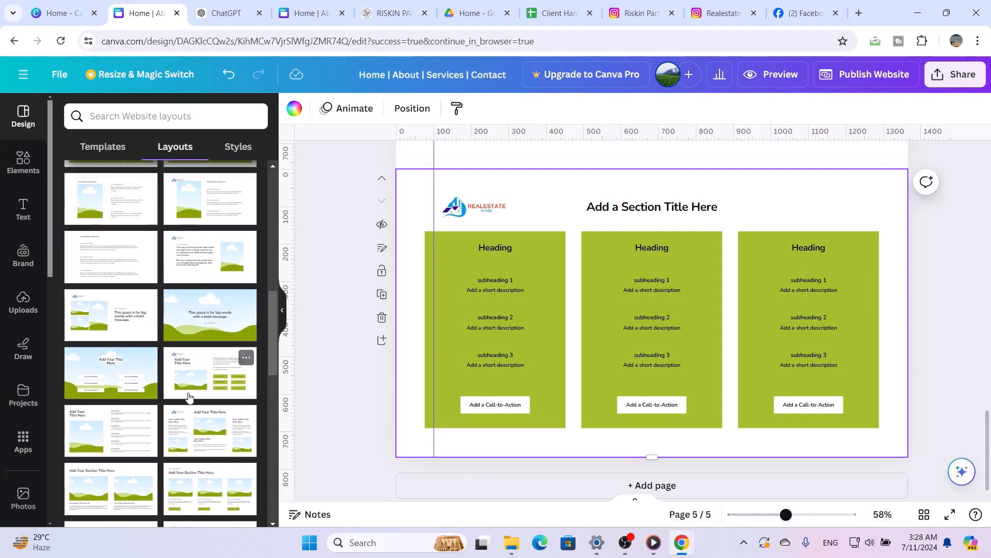
left_click(231, 488)
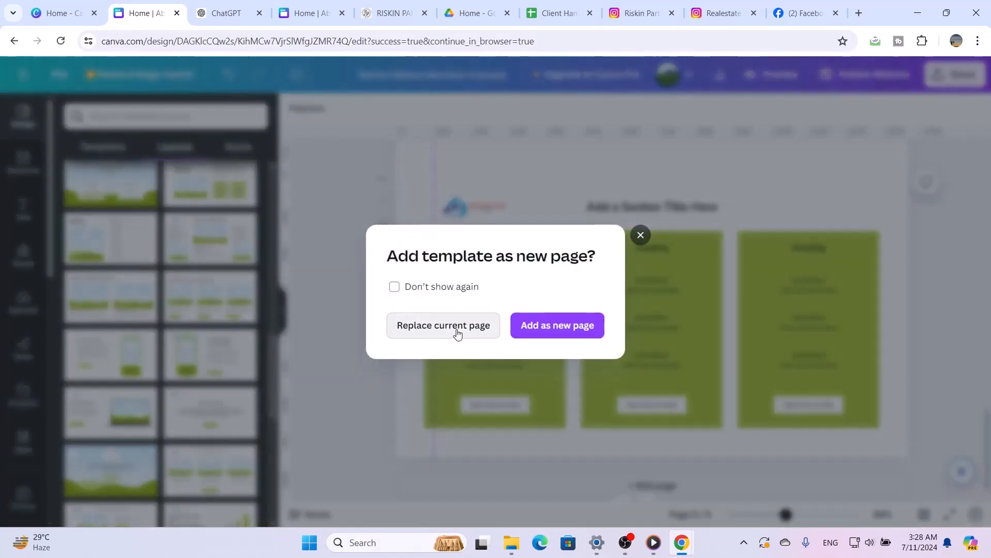
left_click(457, 334)
scroll(558, 389, "up", 5)
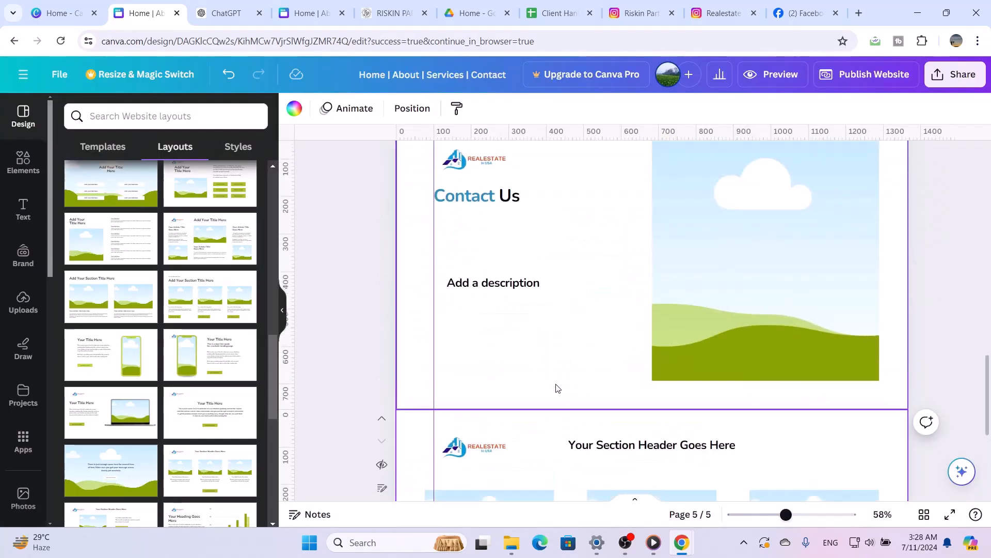
scroll(558, 388, "down", 4)
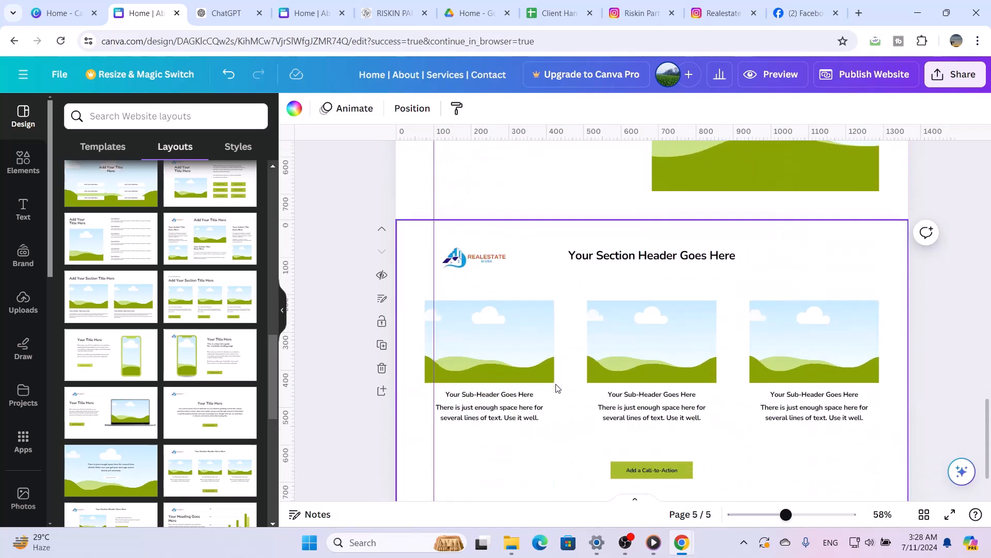
Replace the fifth page with the layout of a section header above three circular images with sub-headers
scroll(174, 310, "up", 3)
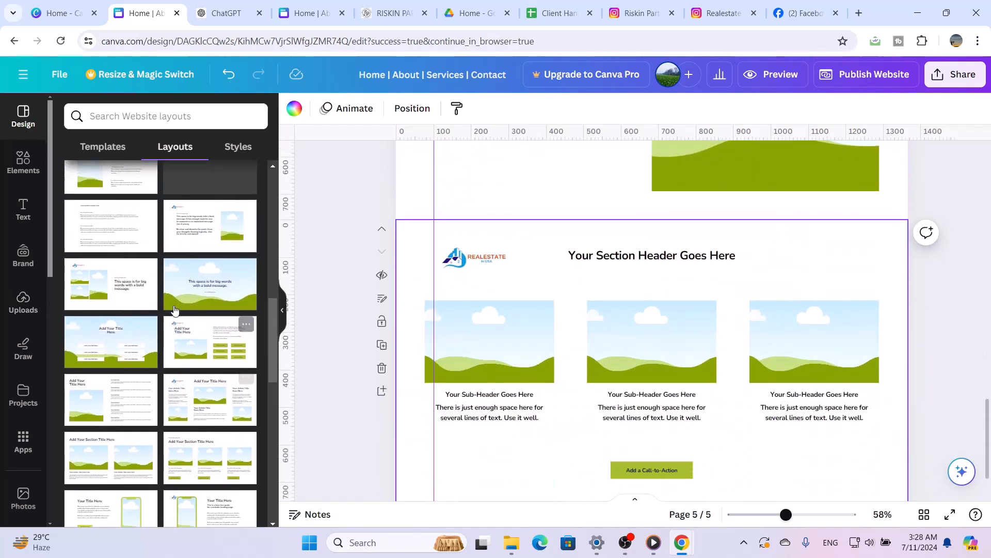
scroll(174, 309, "up", 3)
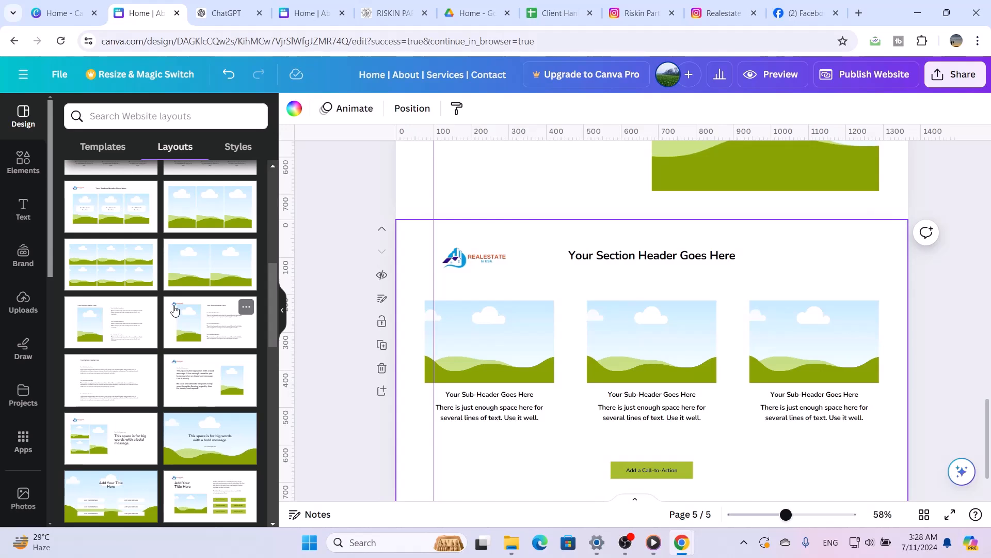
scroll(174, 310, "up", 3)
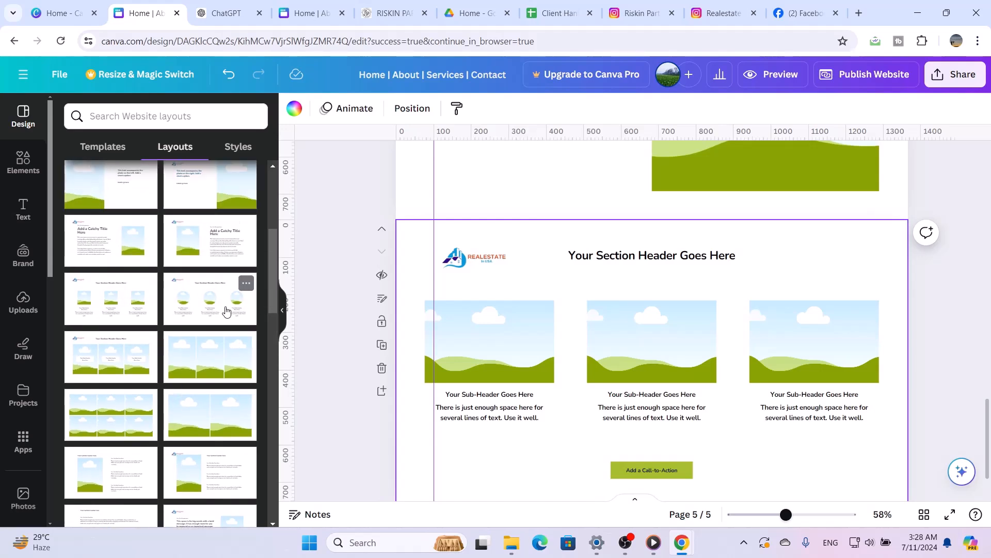
left_click(226, 308)
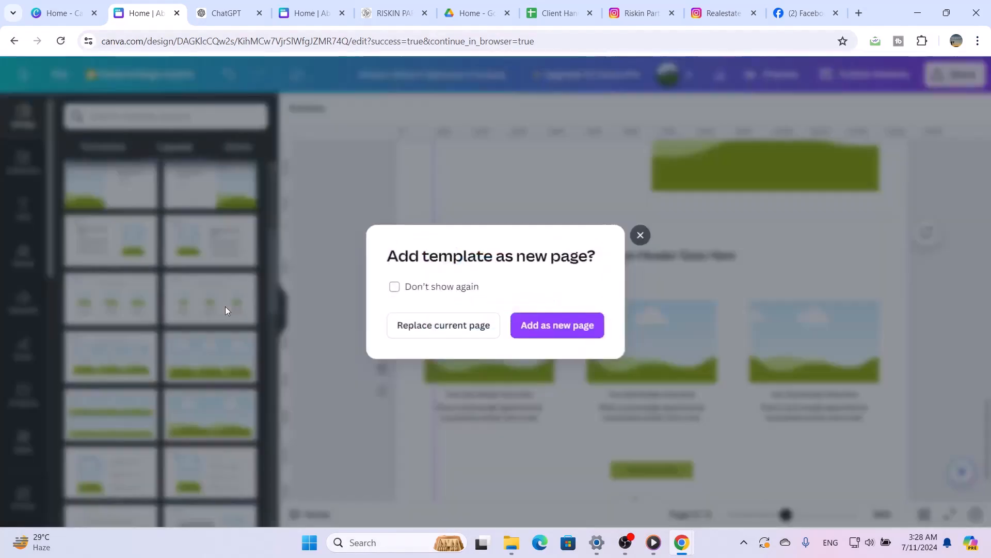
left_click(467, 339)
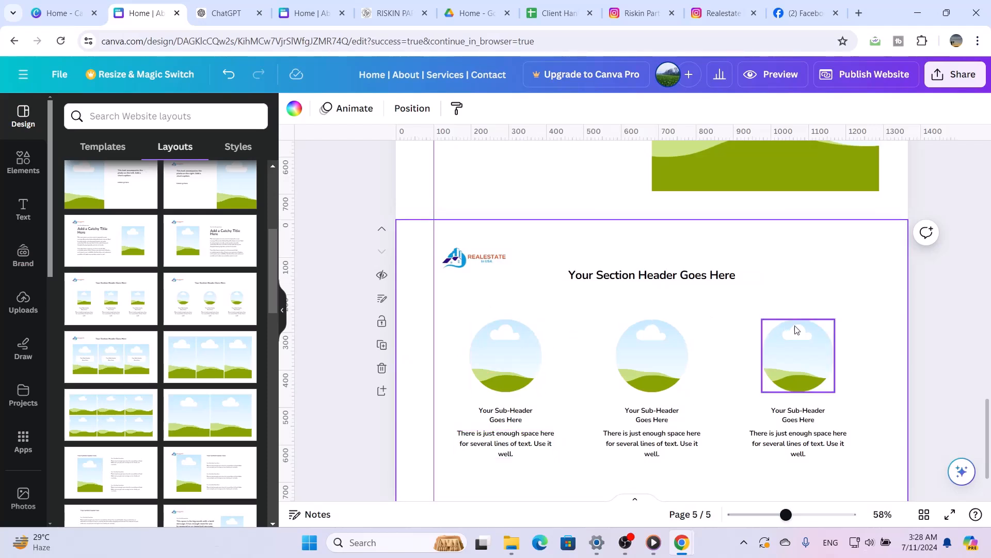
Delete the fifth page with the three circular images
scroll(830, 281, "down", 1)
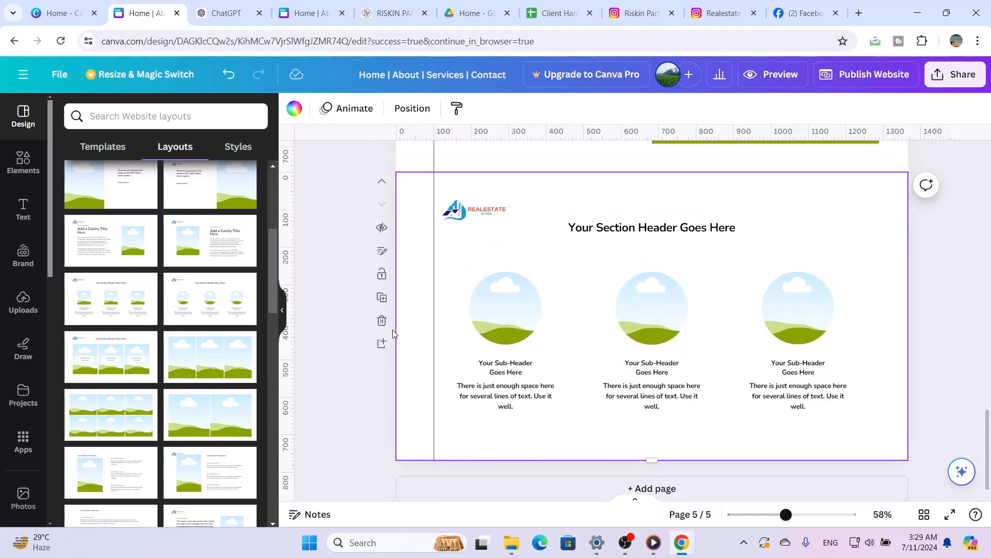
left_click(381, 322)
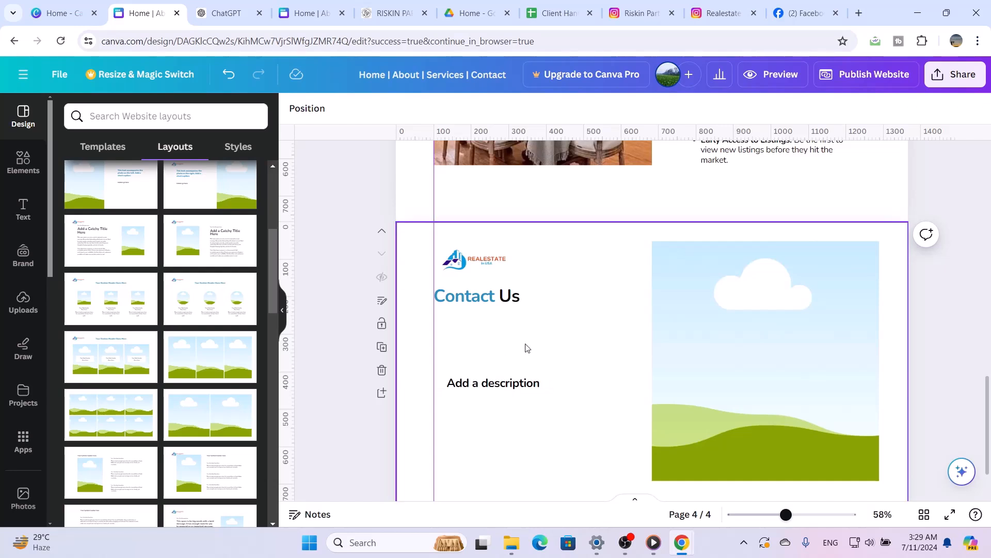
Search the elements for "location icon" and add the black outlined pin graphic with a solid oval base to the Contact Us page
left_click(21, 175)
left_click(133, 111)
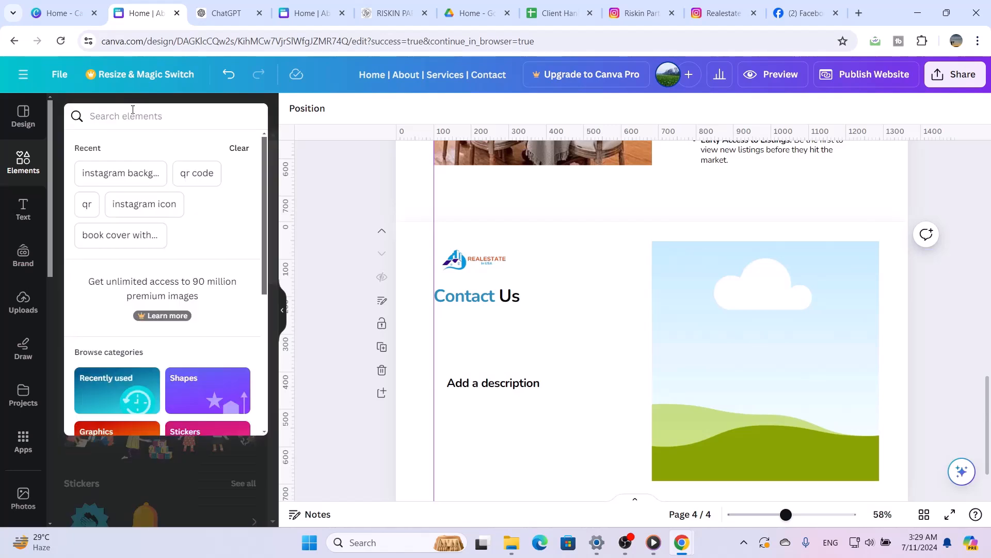
type("loca")
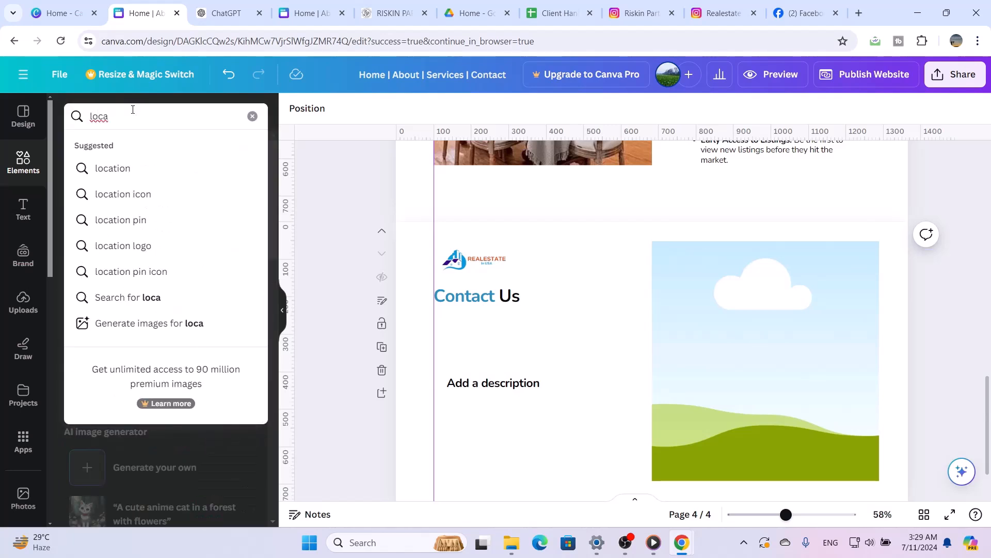
left_click(118, 195)
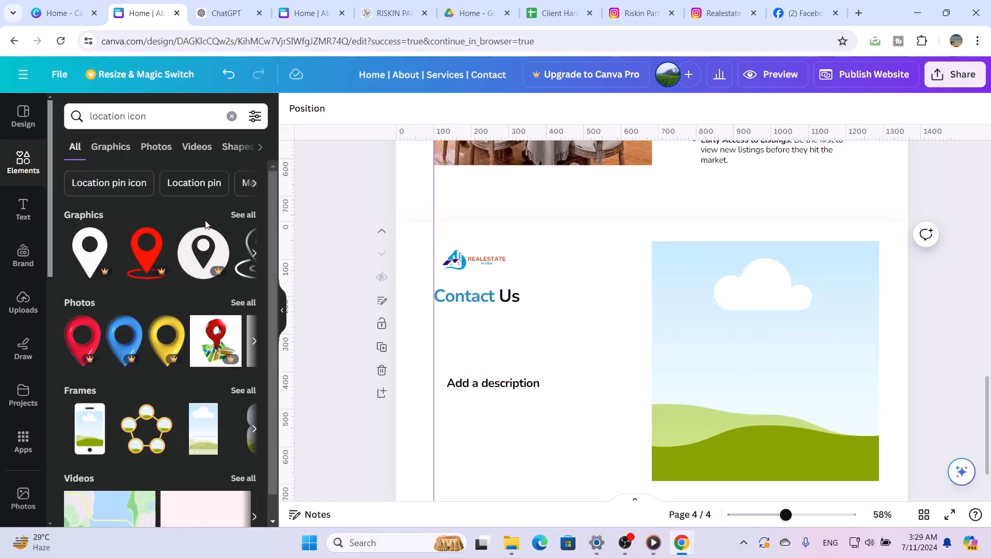
left_click(244, 215)
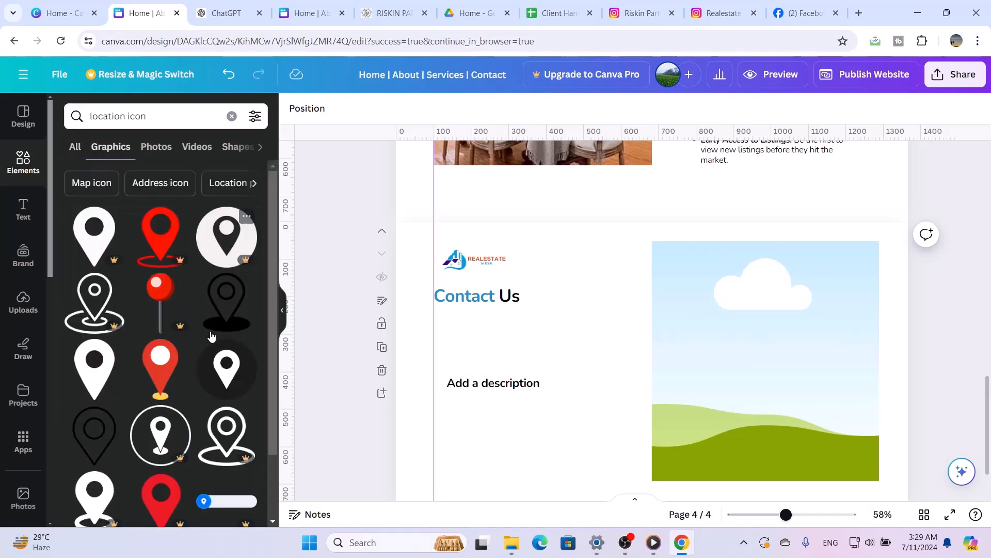
scroll(210, 360, "down", 1)
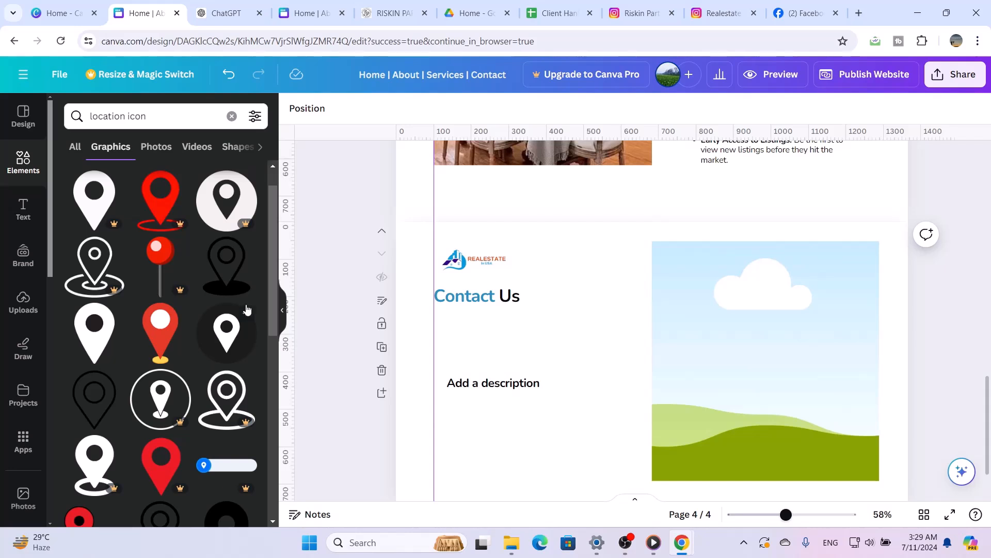
left_click(232, 257)
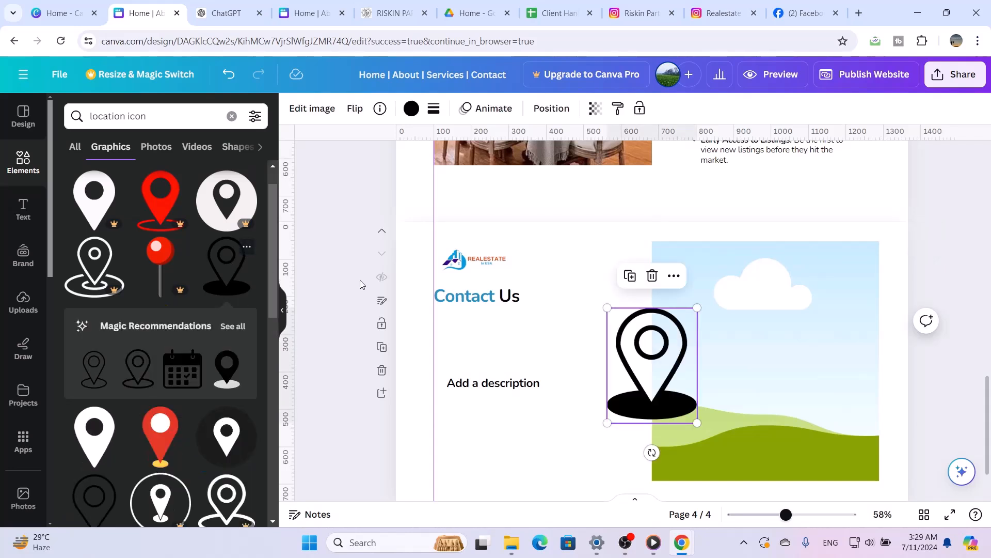
Recolour the location pin with the bright orange-red from the logo's photo colours
left_click(408, 110)
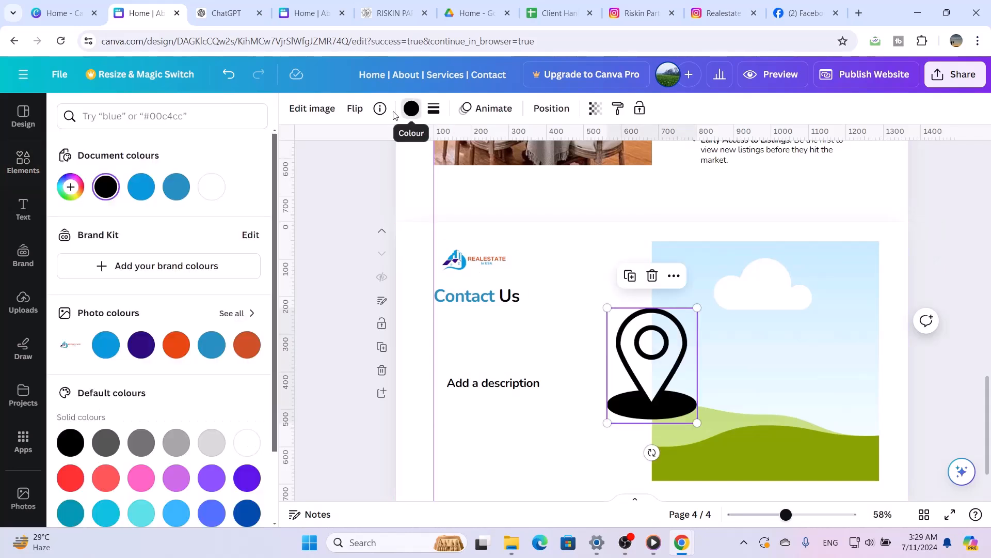
left_click(106, 345)
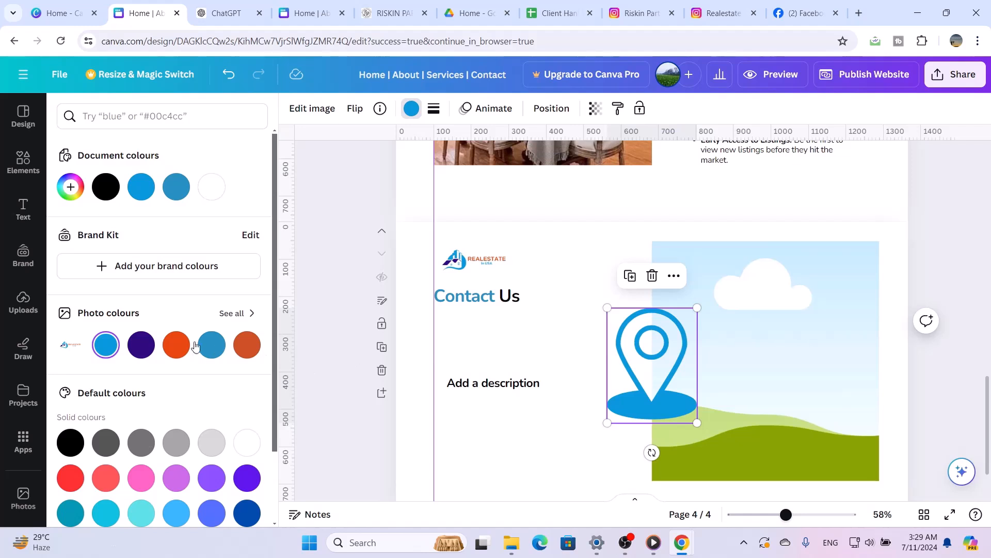
left_click(176, 344)
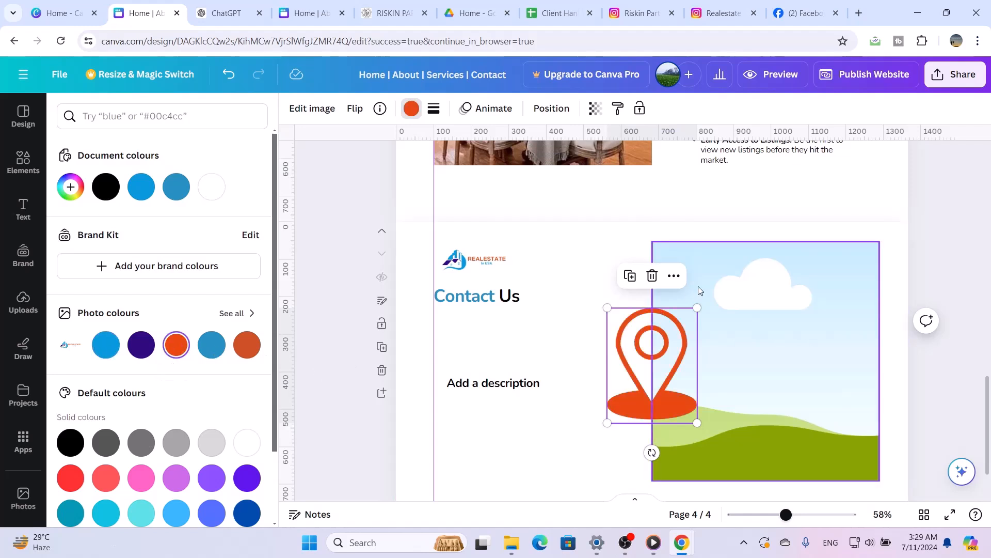
Shrink the location pin to small icon size and place it just below the "Contact Us" title, aligned with the vertical guide
left_click_drag(671, 343, 624, 408)
left_click_drag(625, 452, 456, 356)
left_click(570, 347)
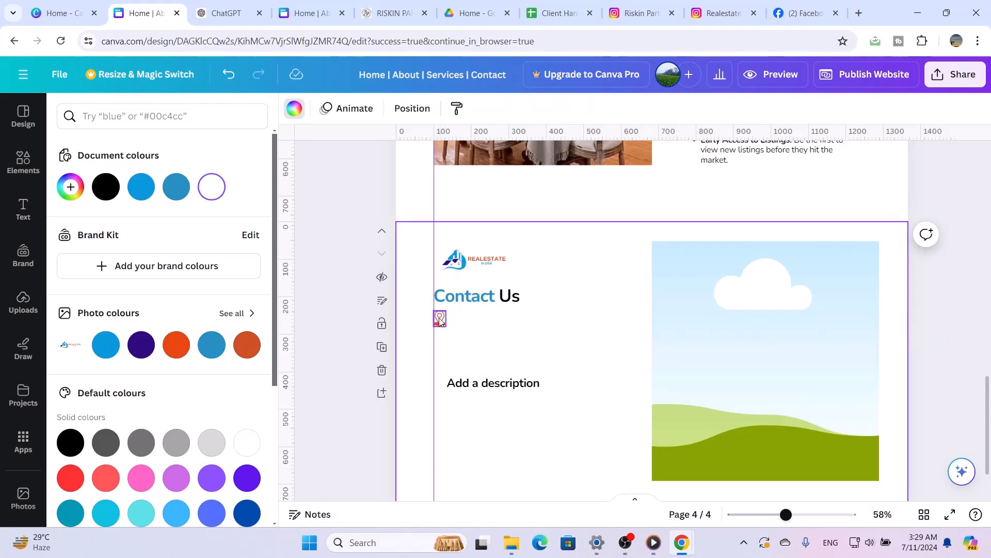
left_click_drag(439, 321, 440, 327)
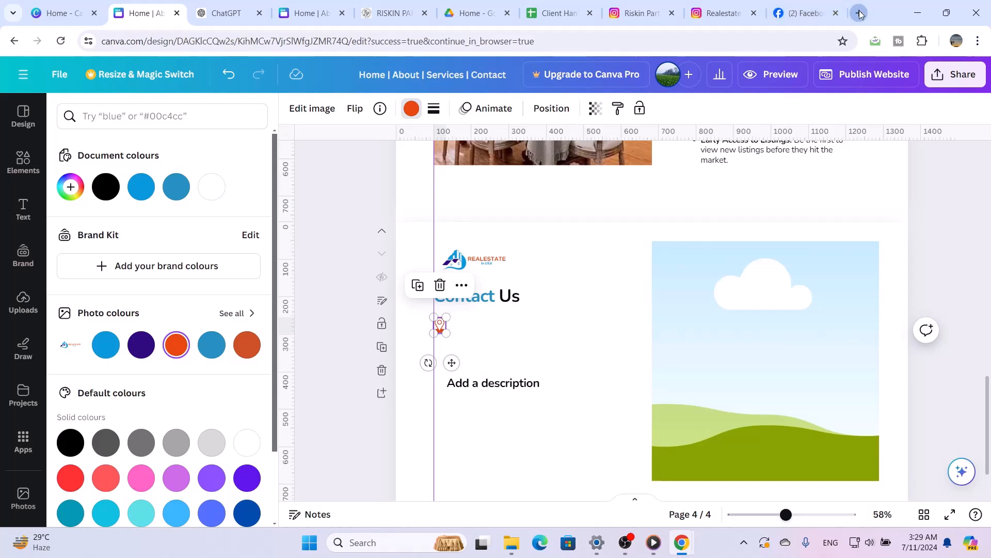
Switch to Google Maps in a new browser tab and open the United States from the recent searches
left_click(859, 12)
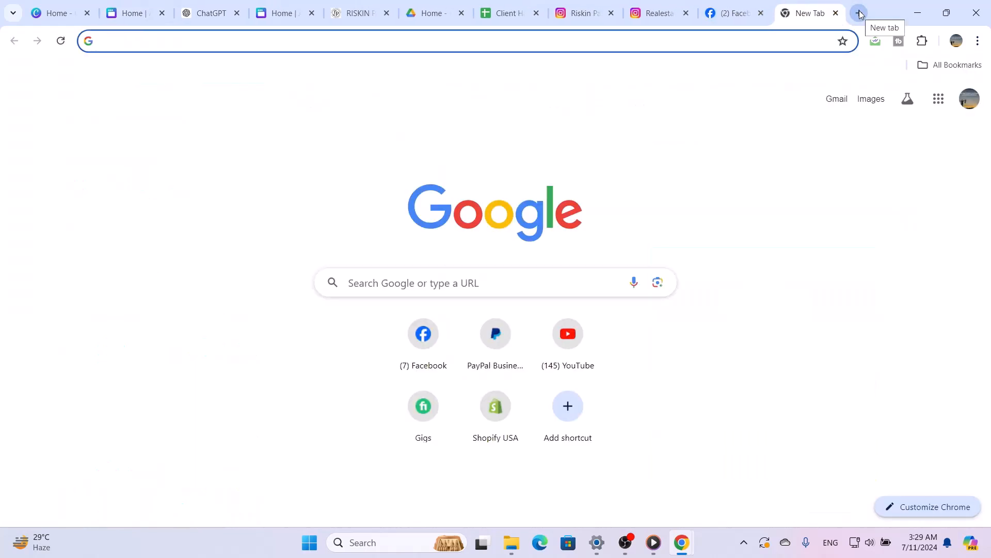
type("go")
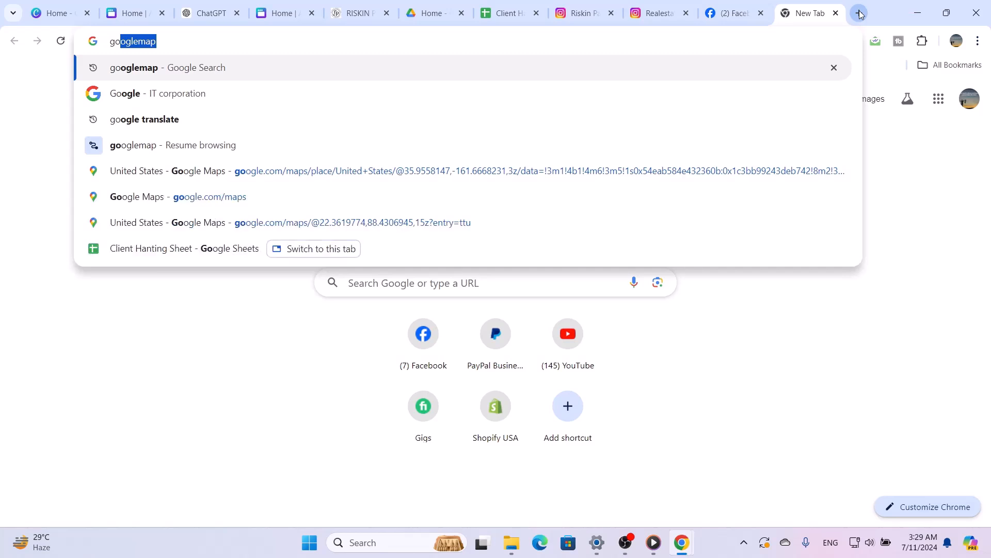
key("Return")
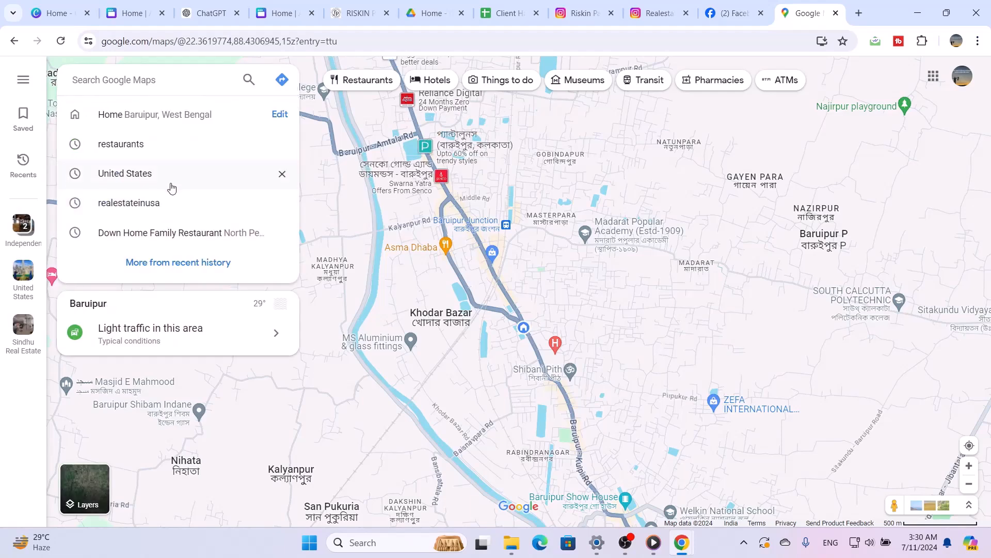
left_click(167, 181)
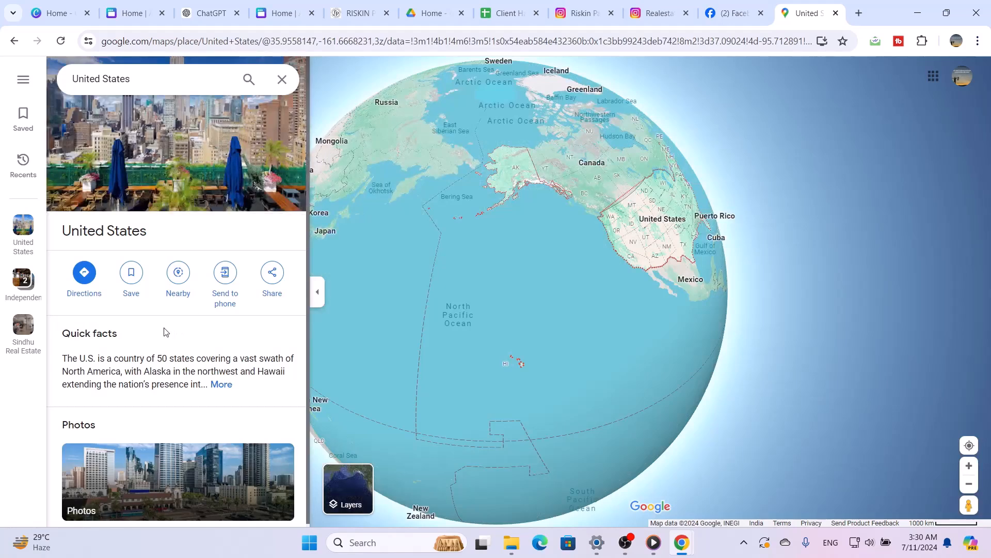
List restaurants near the United States location, open Great China Restaurant and copy its address
left_click(177, 274)
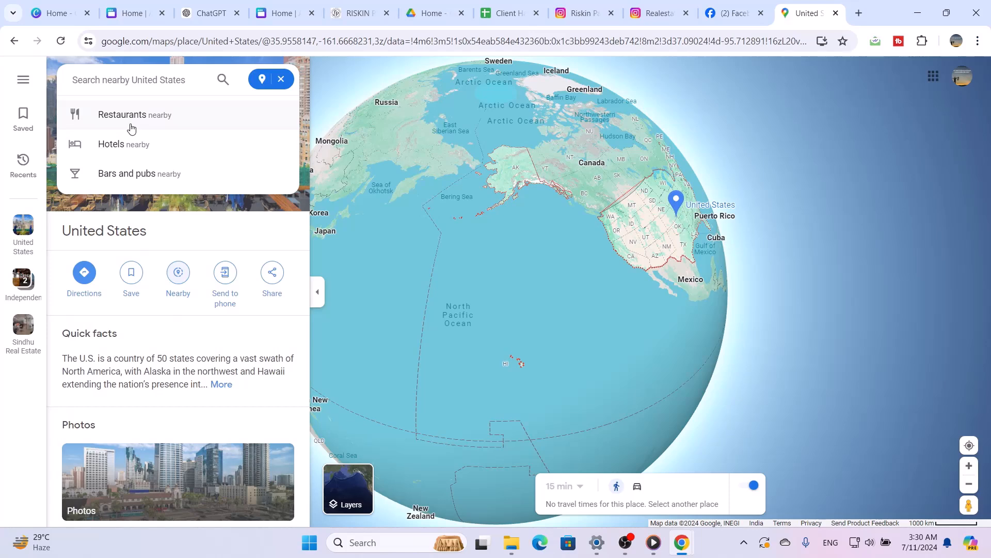
left_click(132, 129)
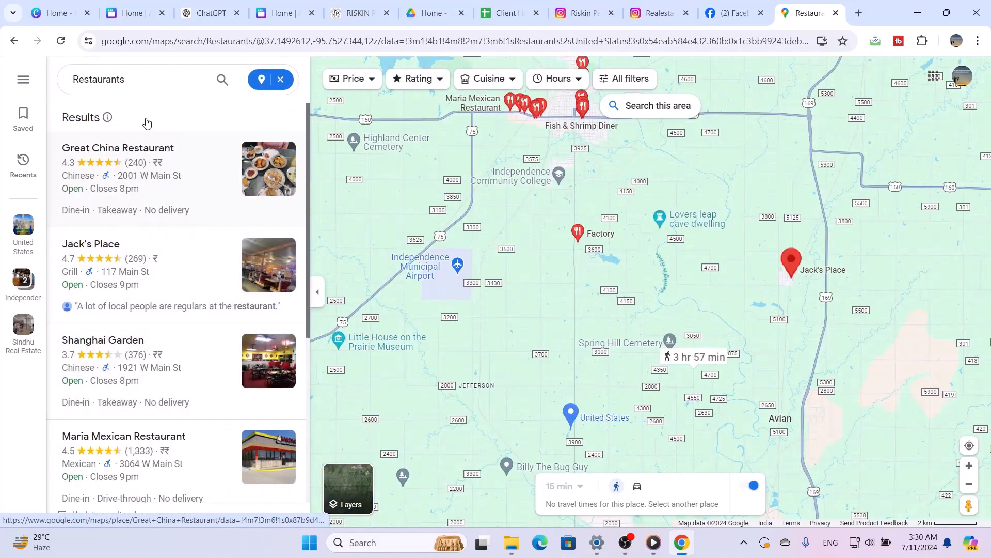
left_click(124, 150)
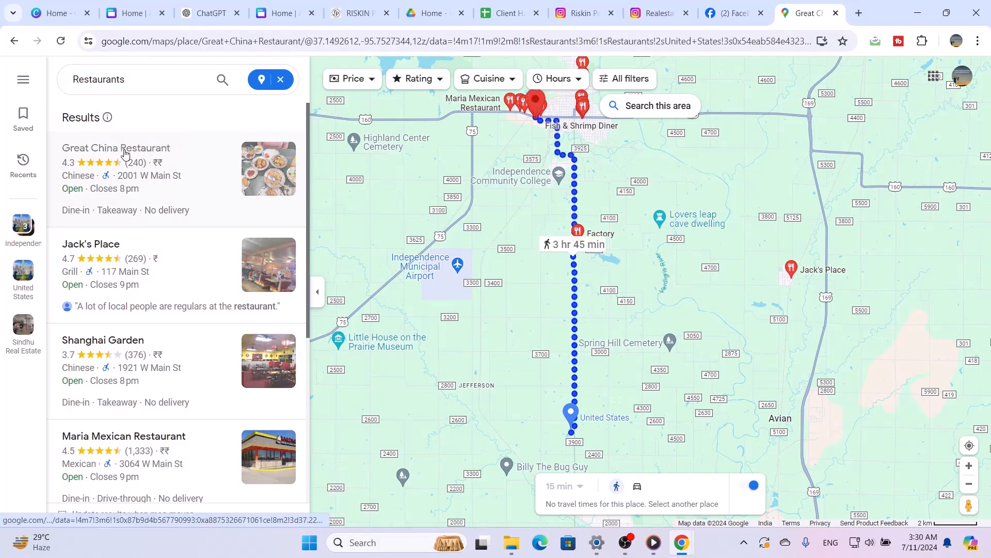
scroll(346, 314, "down", 2)
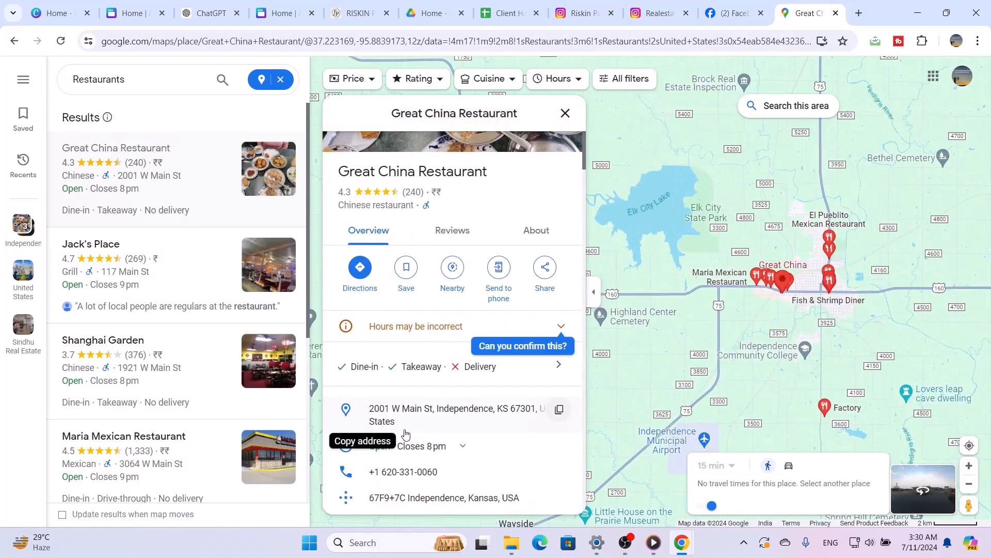
left_click(560, 409)
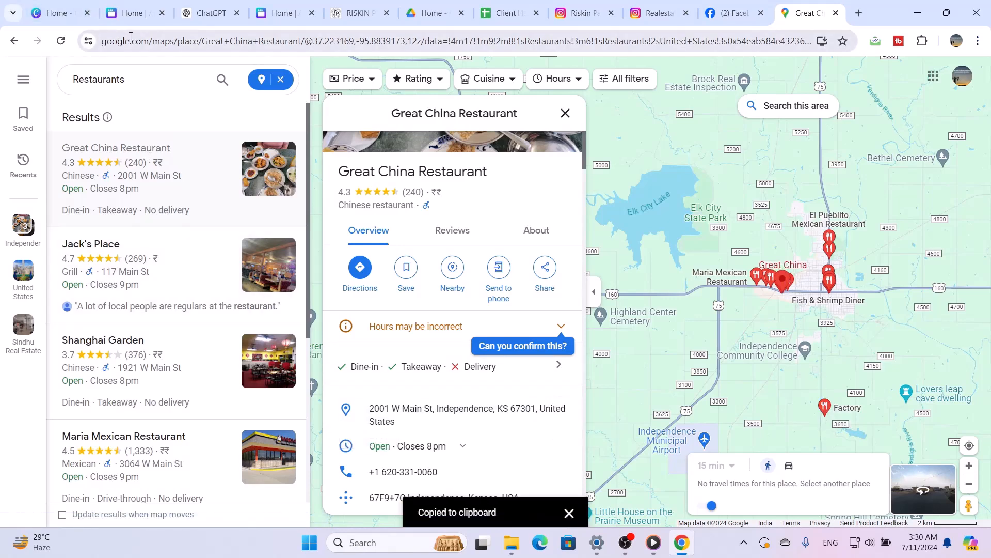
Return to the Canva design, duplicate the "Add a description" text box and place the copy beside the location pin
left_click(129, 14)
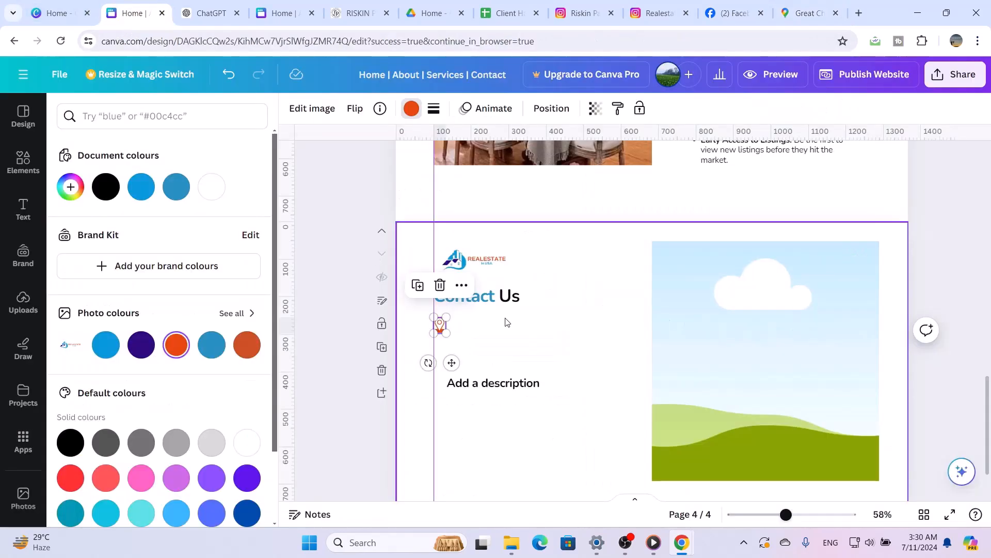
left_click(482, 382)
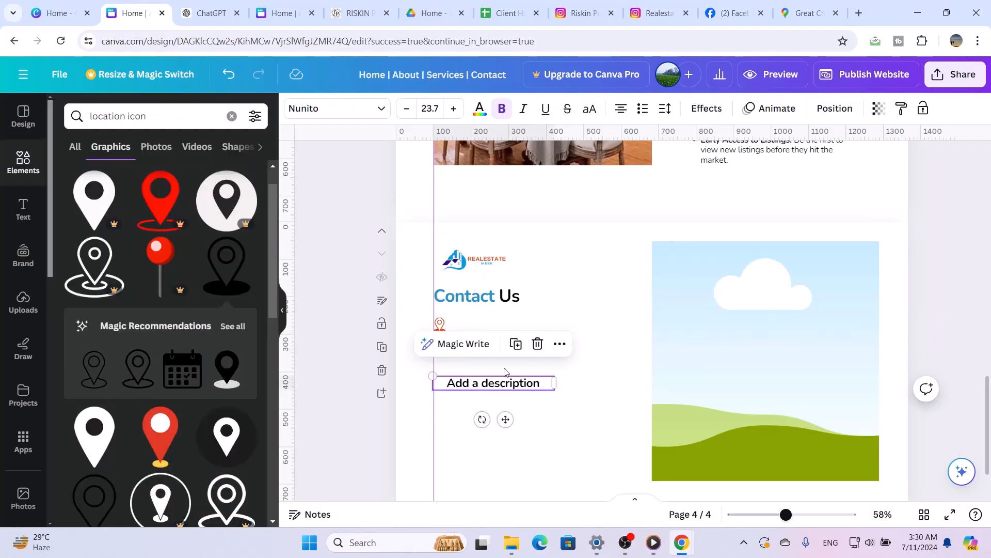
left_click(516, 343)
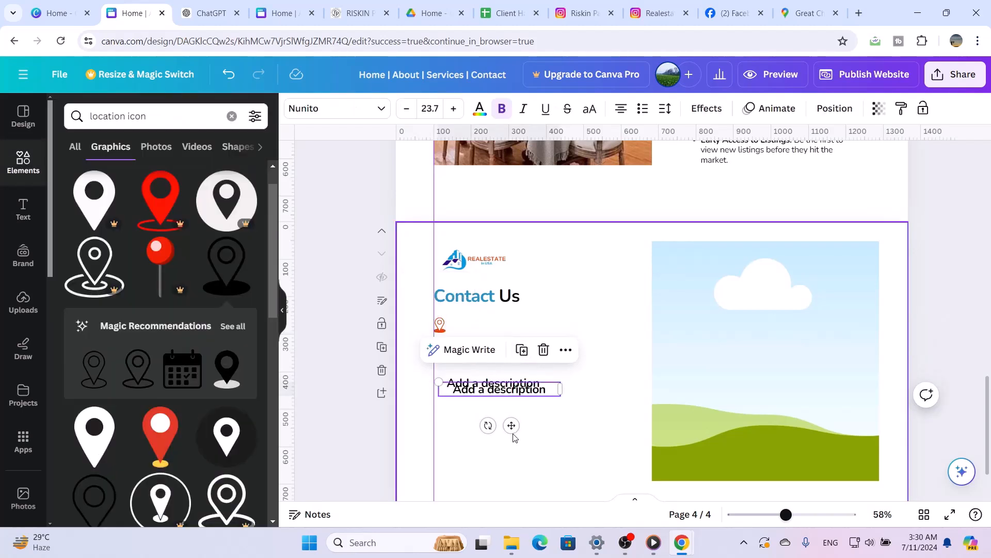
left_click_drag(511, 425, 528, 356)
Replace the text in the duplicated box beside the pin with the copied restaurant address
left_click(542, 326)
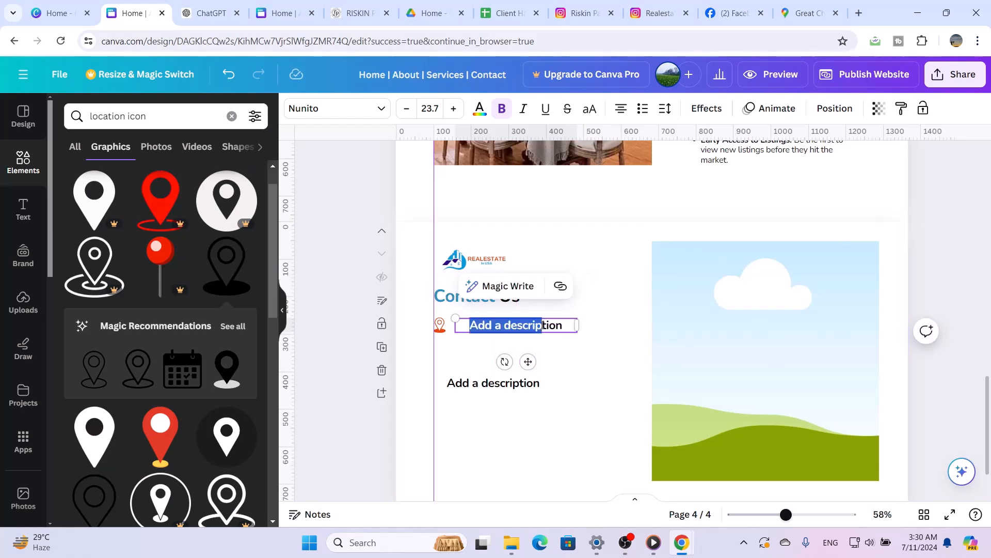
left_click(542, 325)
double_click(542, 324)
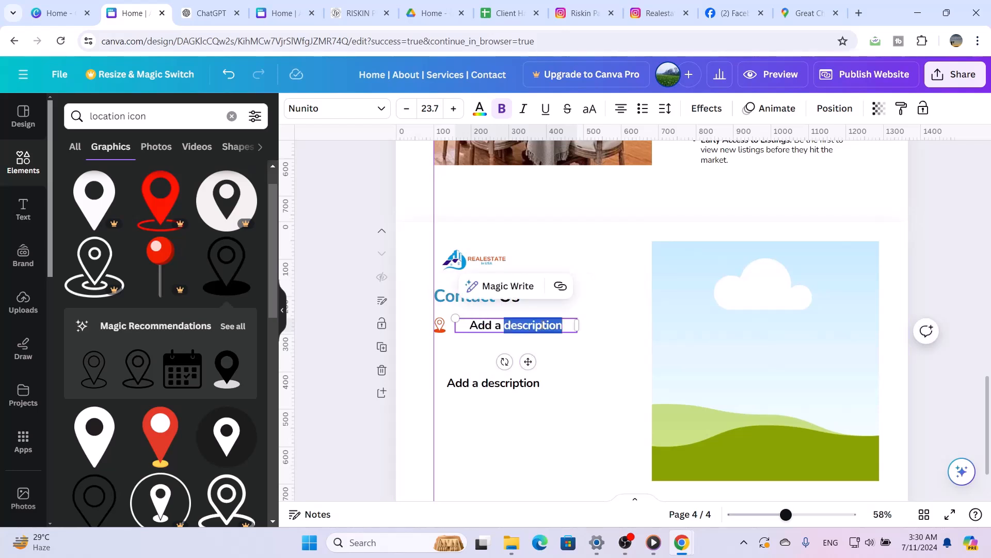
triple_click(543, 325)
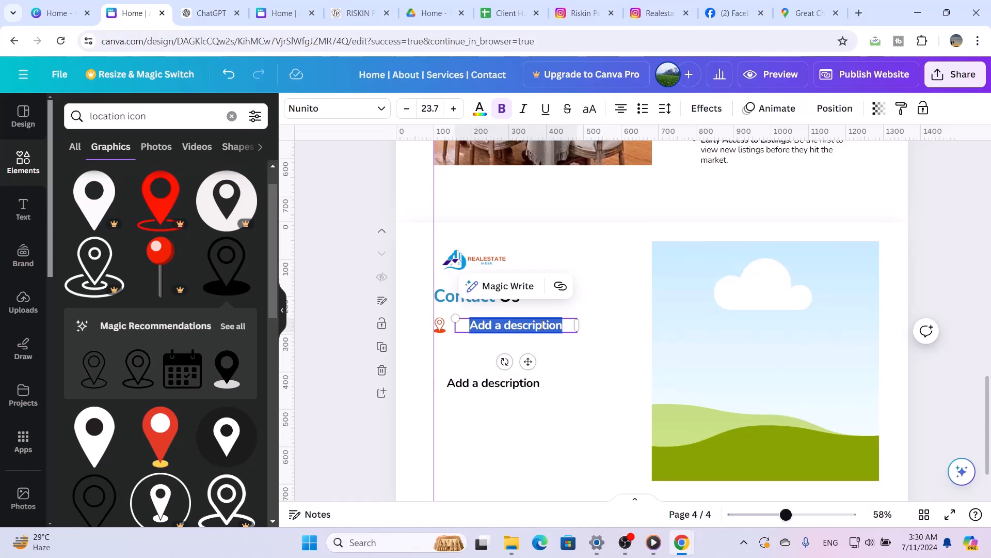
key("ctrl+v")
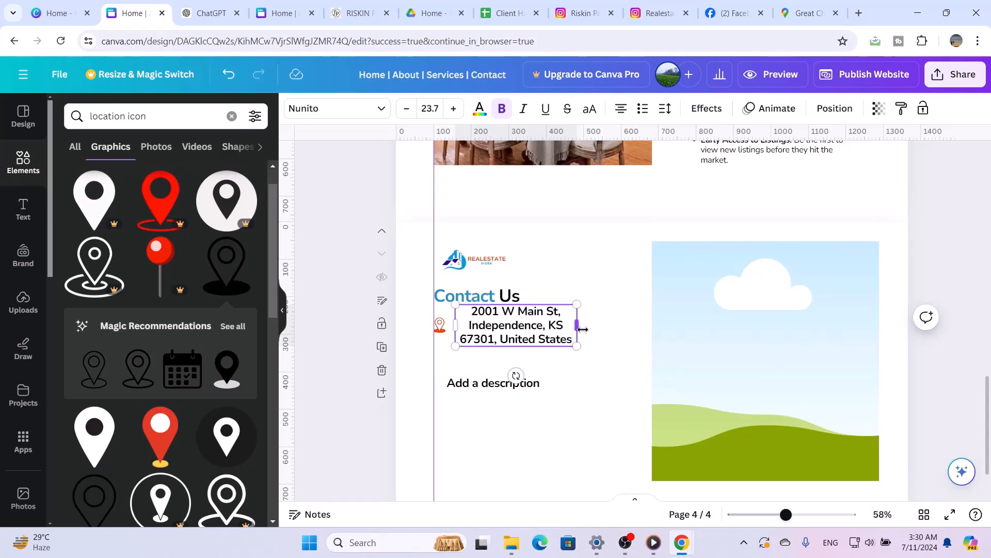
left_click(610, 398)
left_click(554, 327)
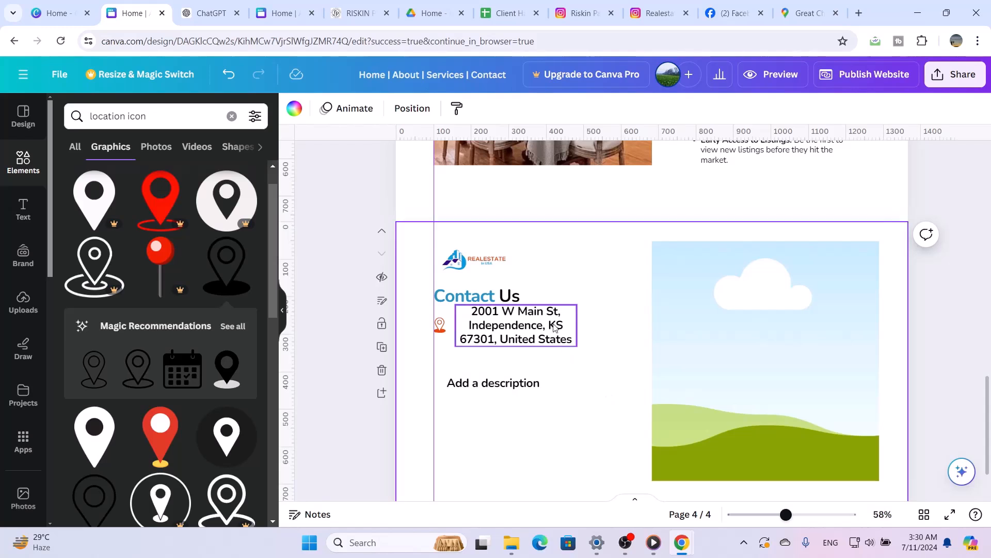
Set the address text beside the location pin to size 17, remove its bold formatting and left-align it
left_click(426, 109)
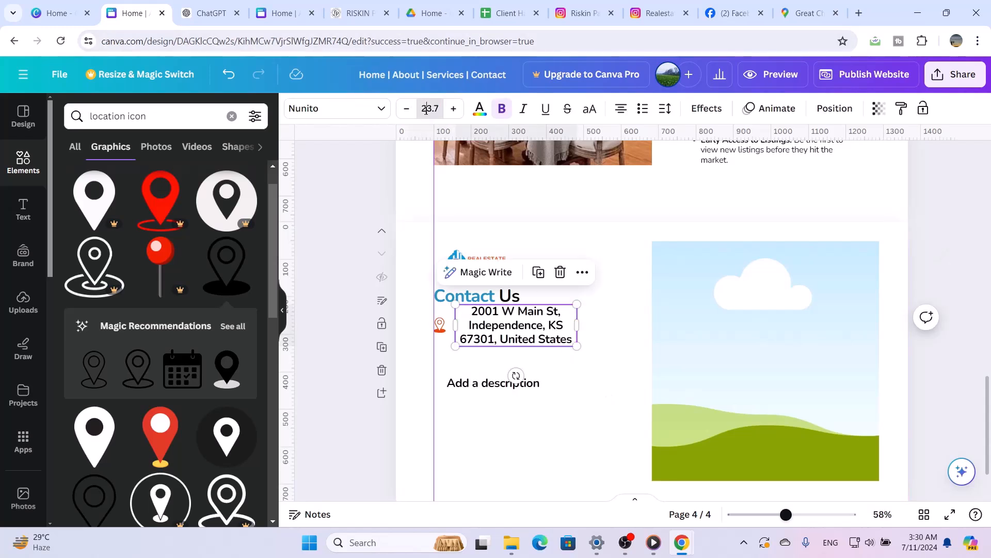
type("17")
key("Return")
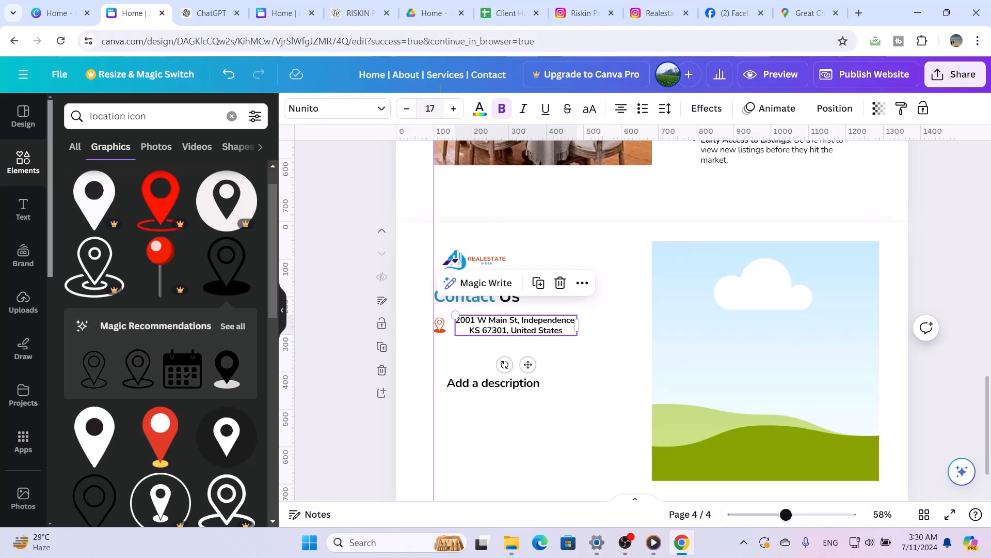
left_click(501, 109)
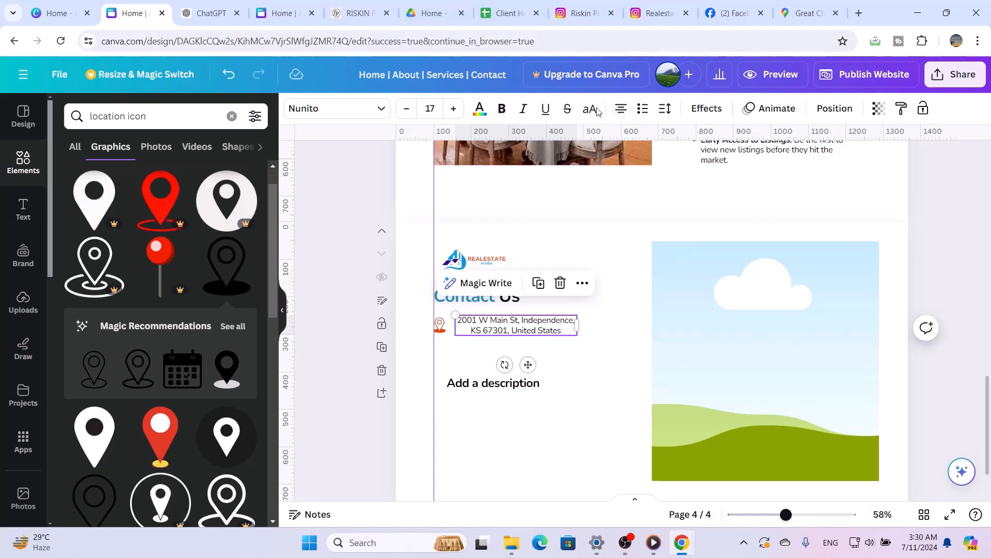
left_click(624, 109)
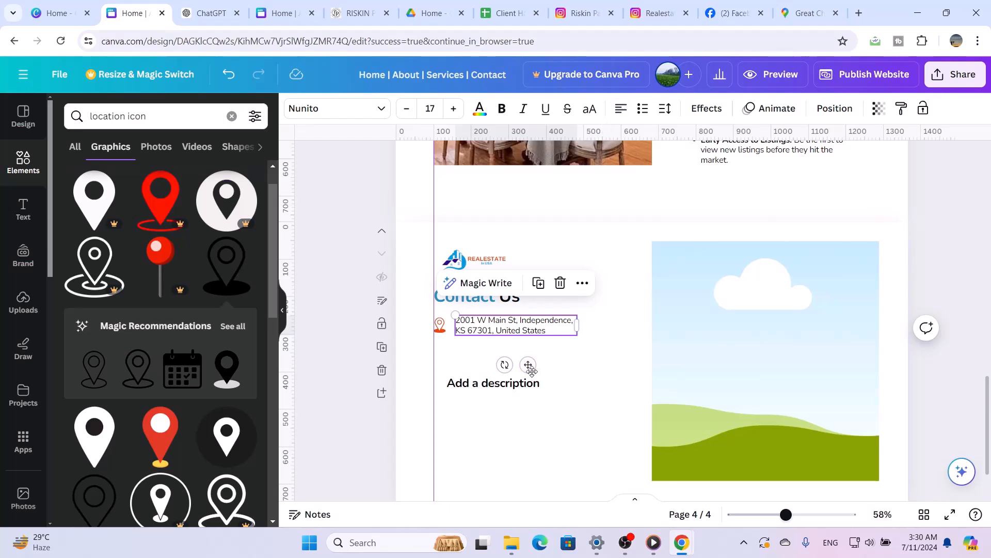
Move the address text and the location pin slightly down so they sit level below the Contact Us heading
left_click_drag(530, 370, 532, 380)
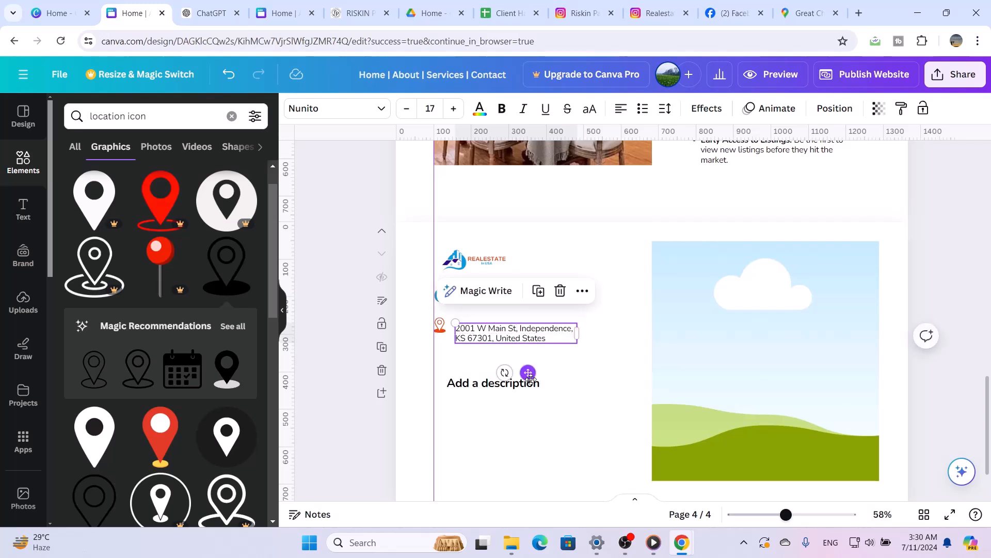
left_click(589, 372)
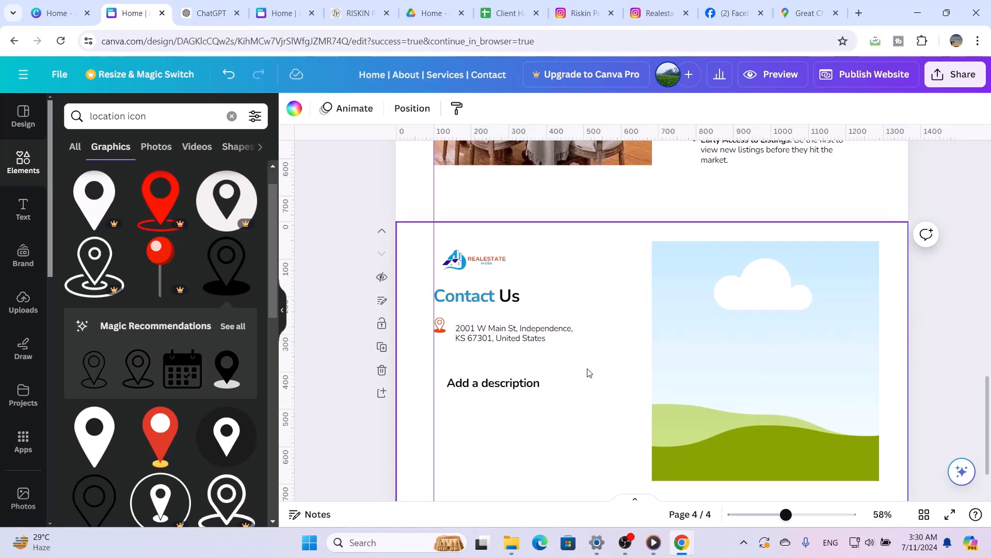
left_click(440, 324)
left_click(440, 325)
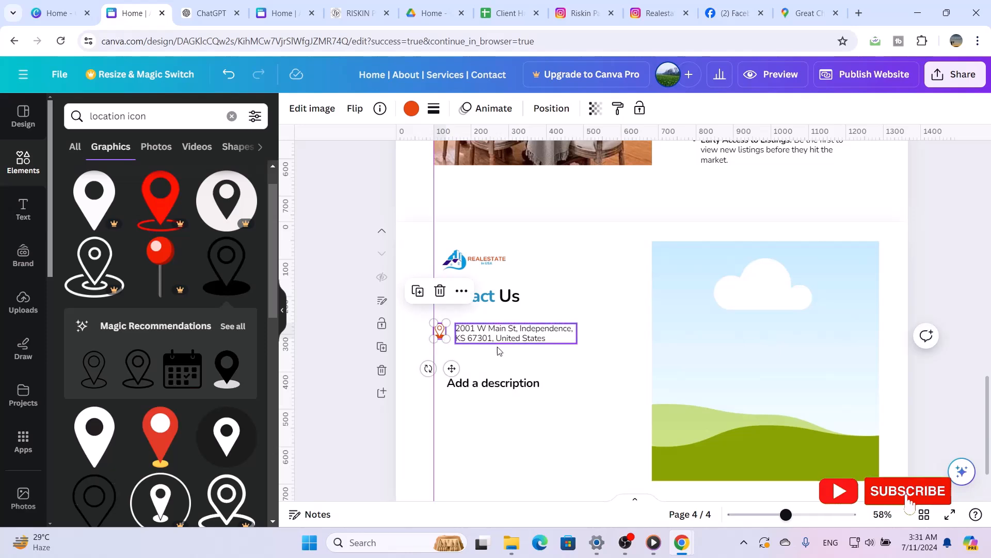
left_click(557, 375)
Set the address text to size 20 and widen its box so the address fits on two lines
left_click(523, 342)
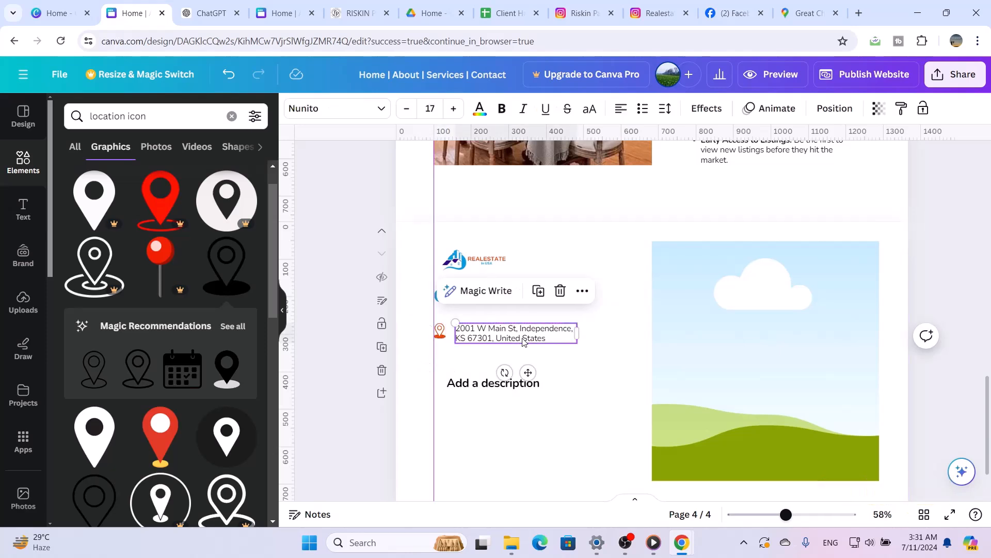
left_click(435, 111)
left_click(434, 111)
type("2")
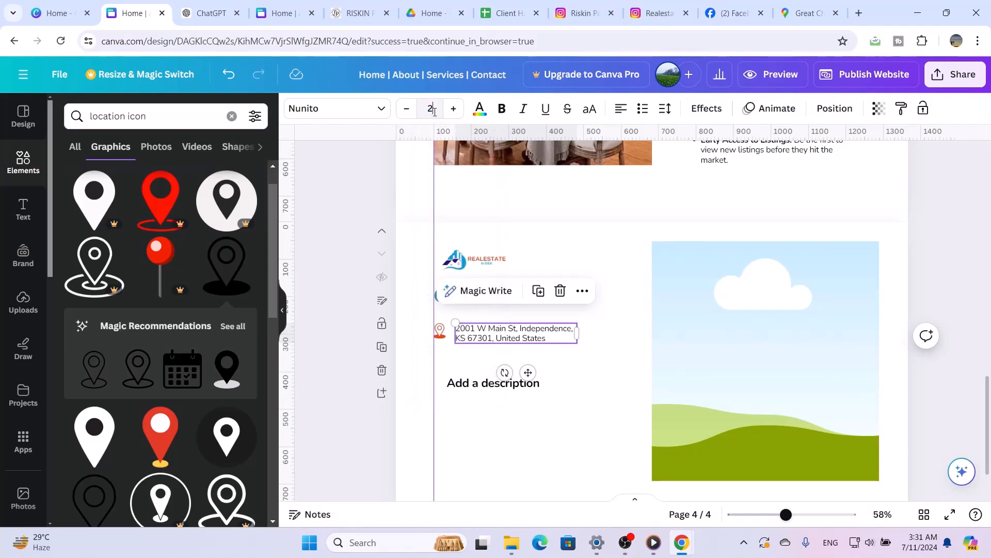
type("0")
key("Return")
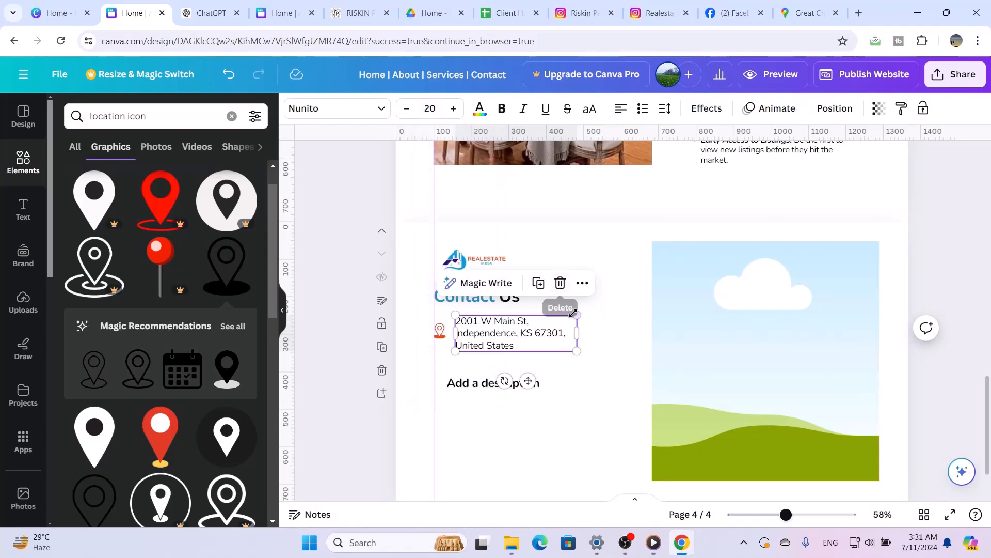
left_click_drag(579, 333, 609, 336)
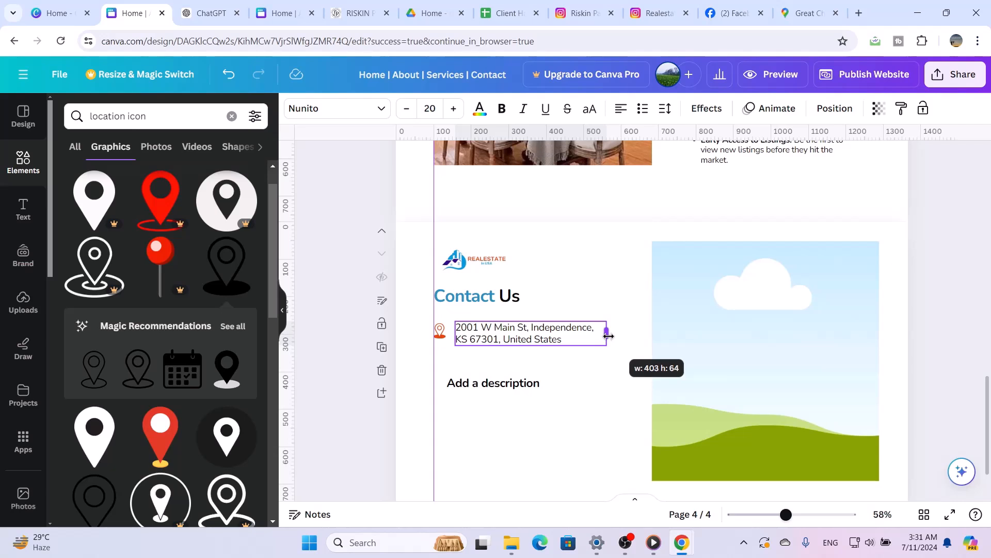
left_click(582, 387)
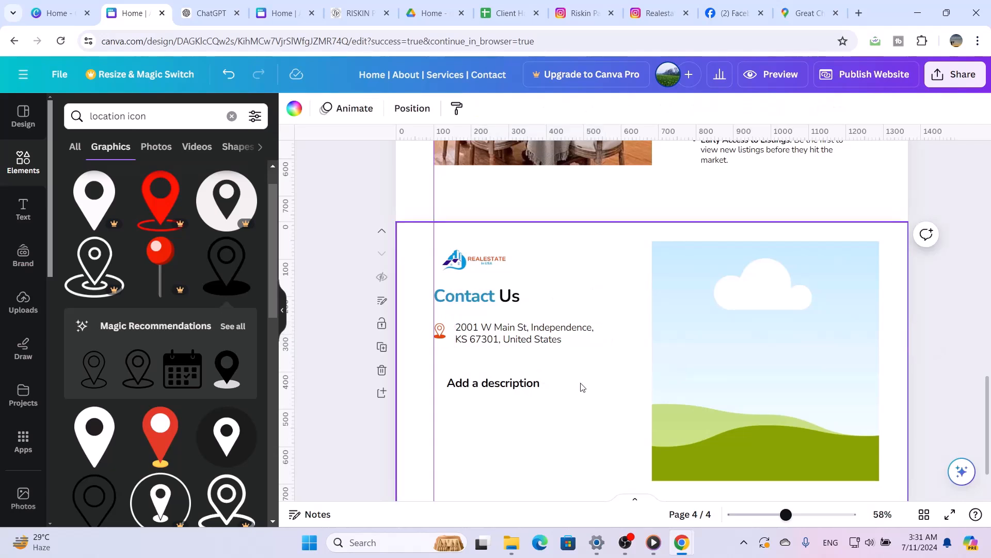
Delete the "Add a description" text box and place a duplicate of the address box in its spot
left_click(559, 337)
left_click(553, 292)
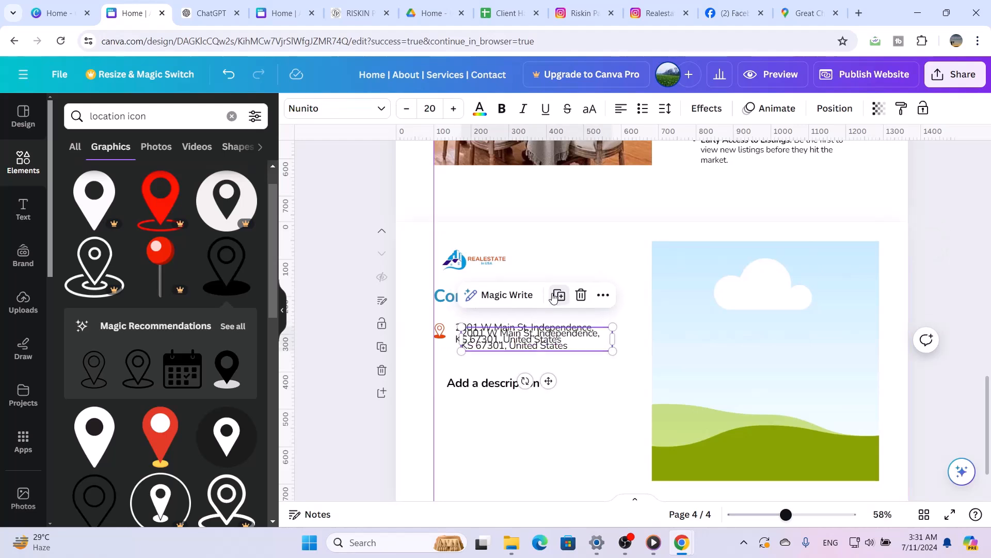
left_click_drag(558, 341, 558, 353)
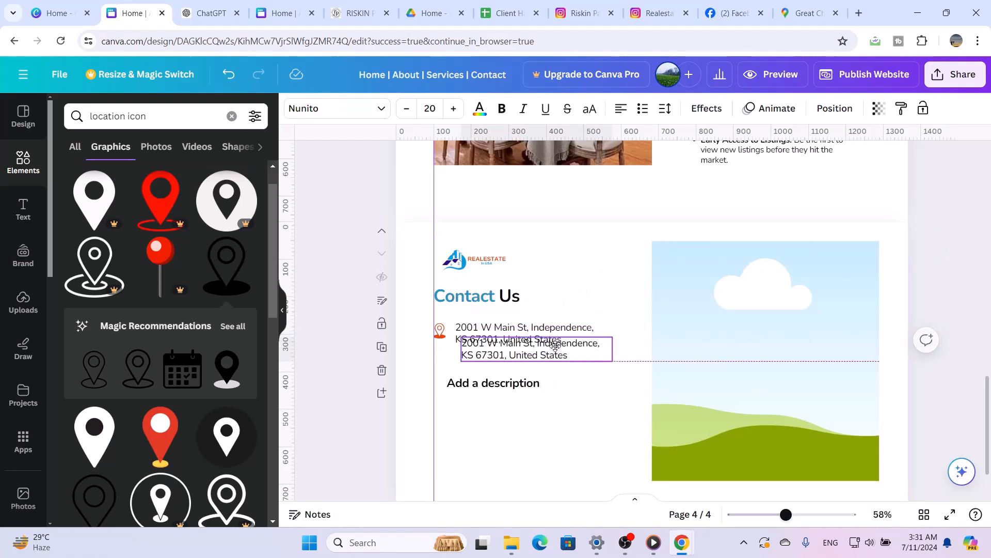
left_click(524, 382)
left_click(536, 344)
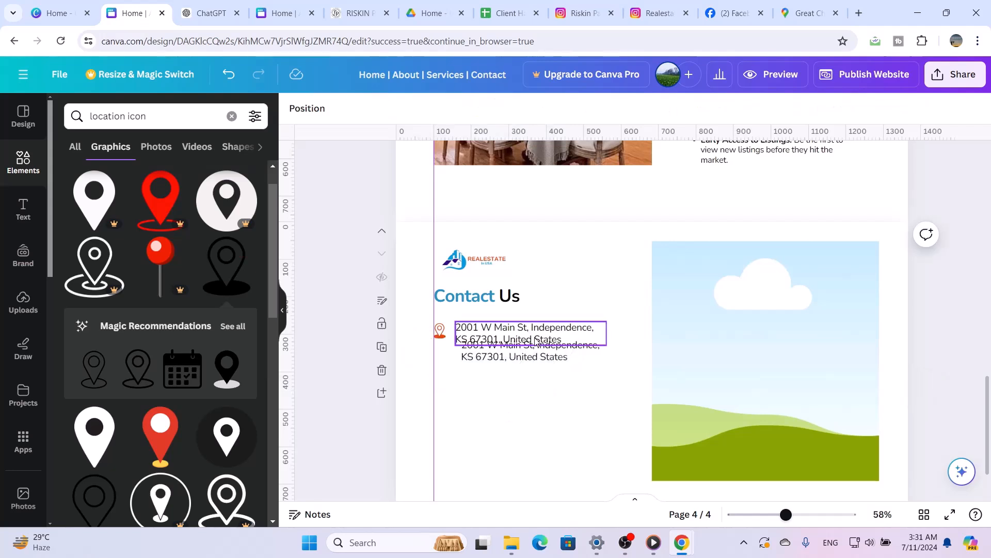
left_click(540, 359)
left_click_drag(540, 362, 547, 388)
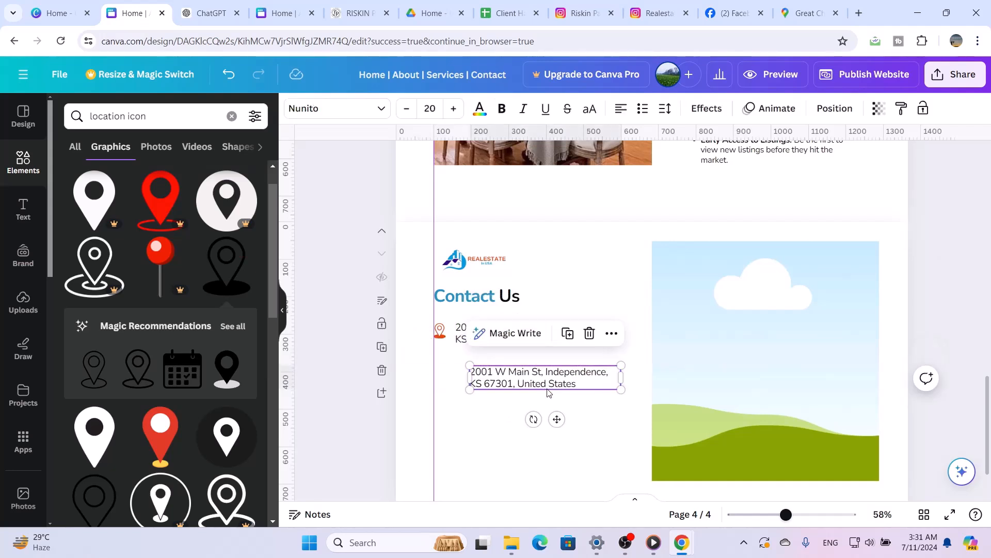
Replace the text in the duplicated address box with the business e-mail address
double_click(548, 389)
key("ctrl+a")
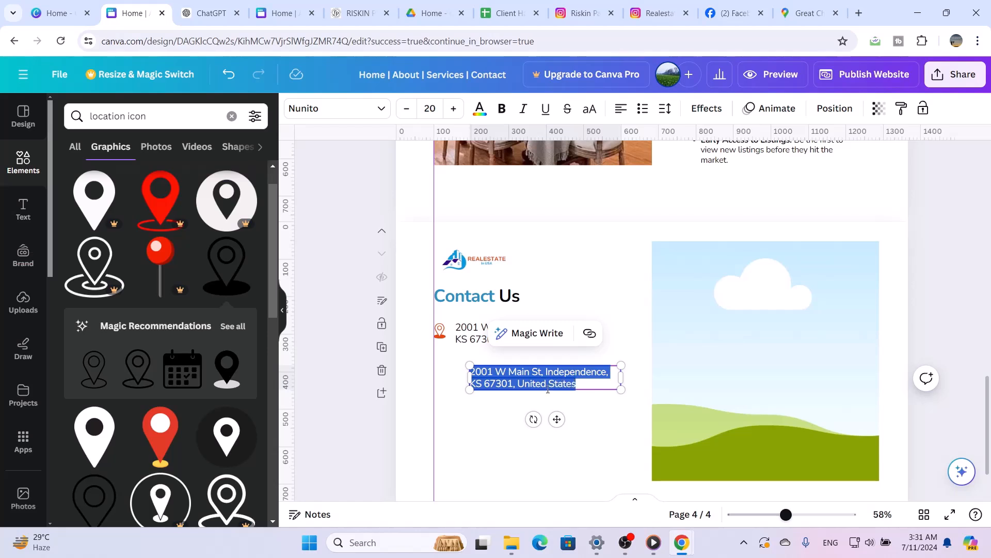
key("BackSpace")
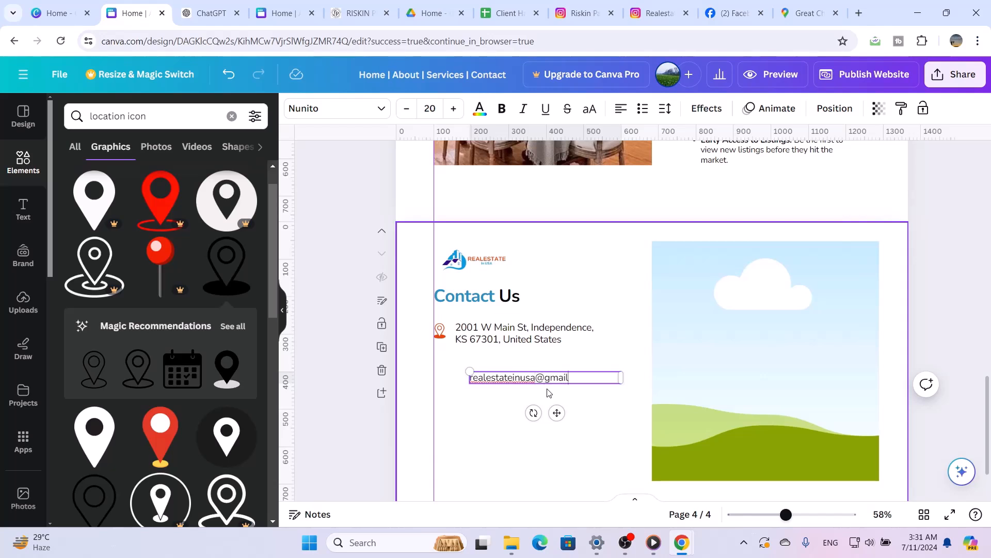
type(".com")
Narrow the e-mail text box to about 330 wide and align it directly beneath the address
left_click_drag(623, 376, 595, 377)
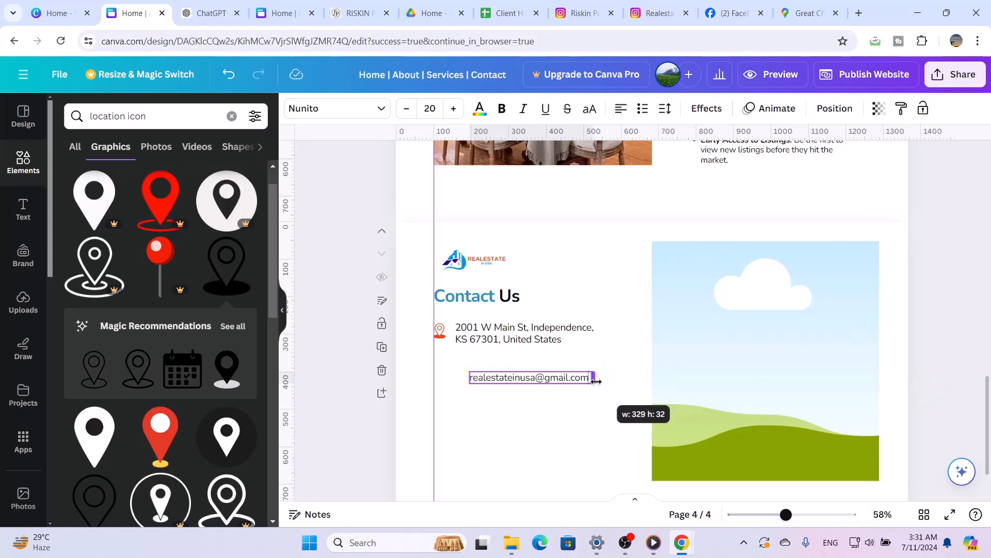
left_click(576, 453)
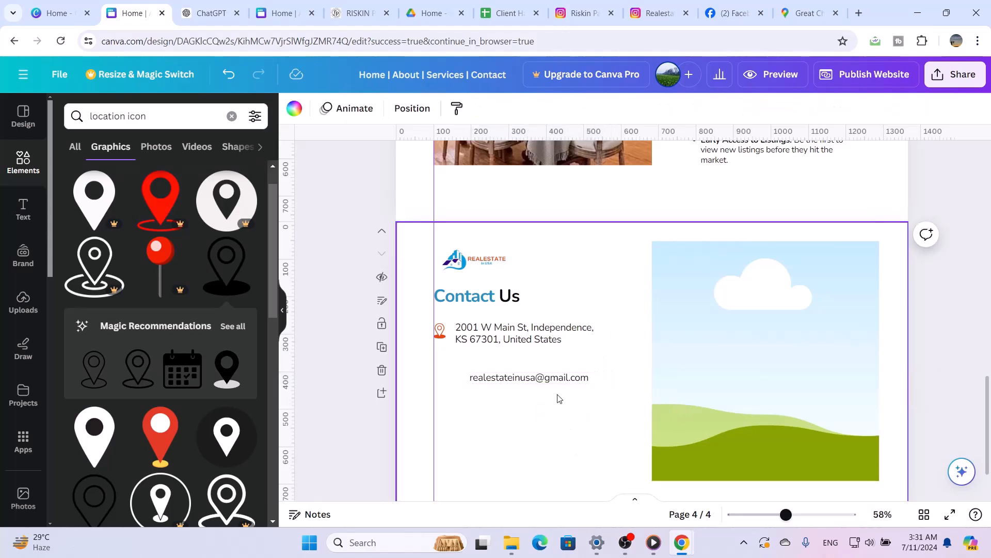
left_click_drag(555, 385, 540, 367)
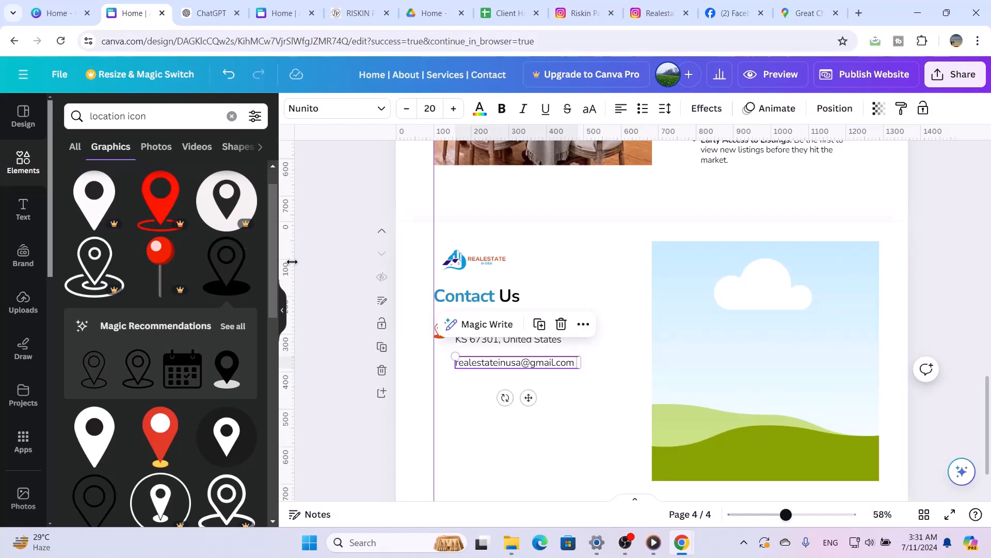
Search the elements for "email icon" and browse all matching graphics for a suitable envelope
left_click(232, 115)
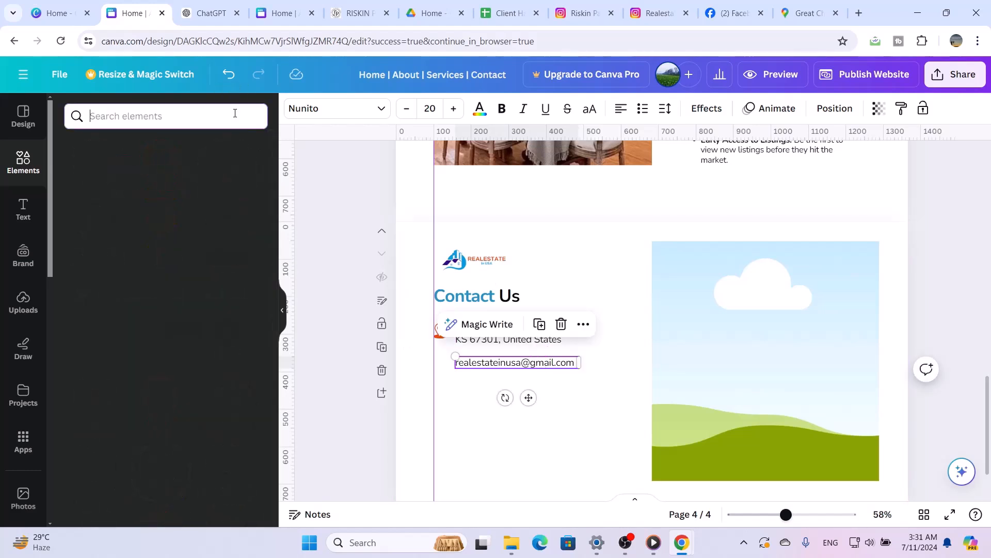
type("email")
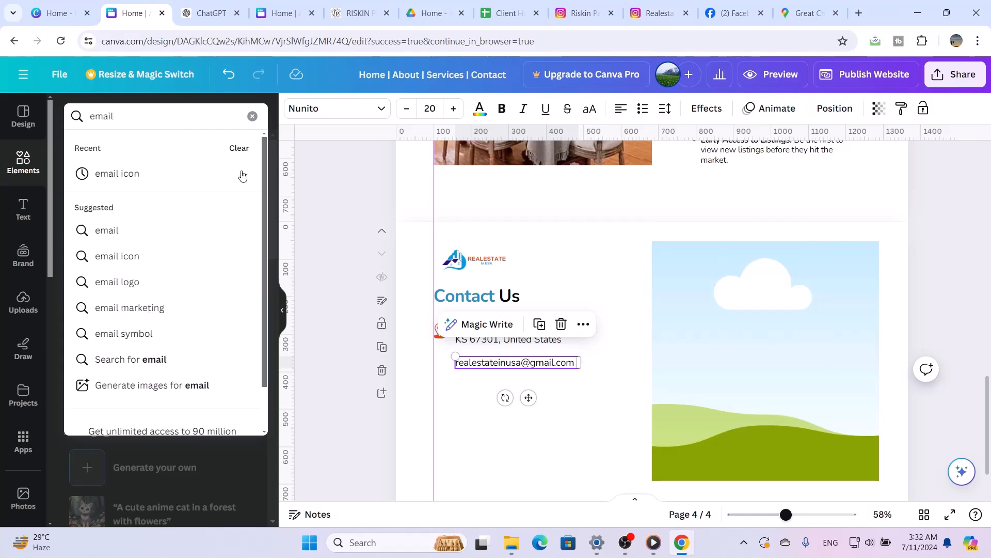
left_click(171, 175)
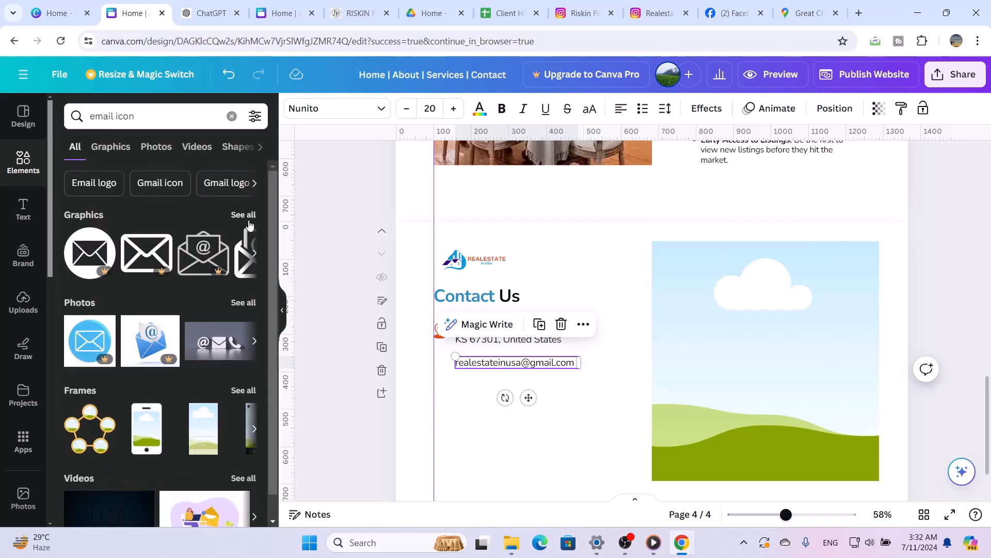
left_click(250, 220)
scroll(217, 313, "down", 1)
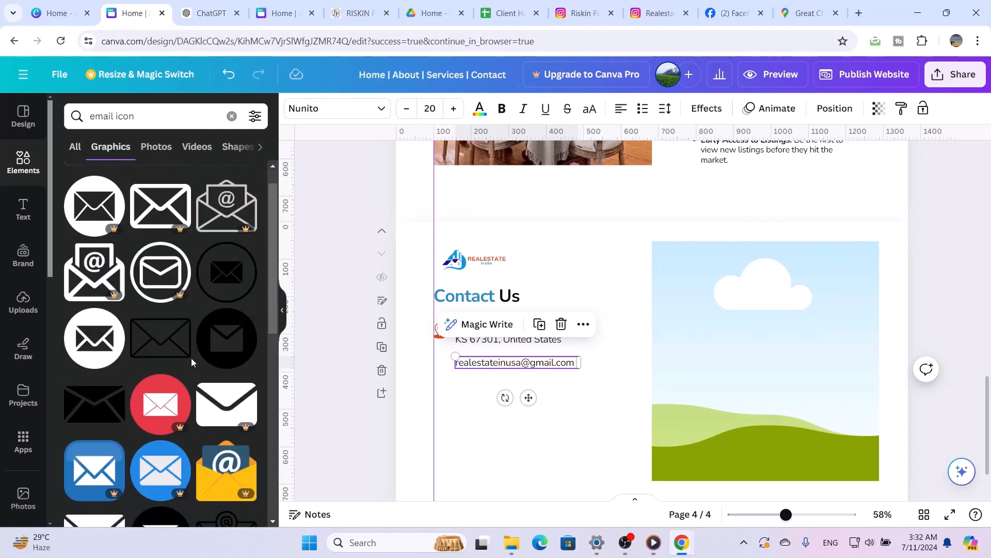
scroll(191, 358, "down", 2)
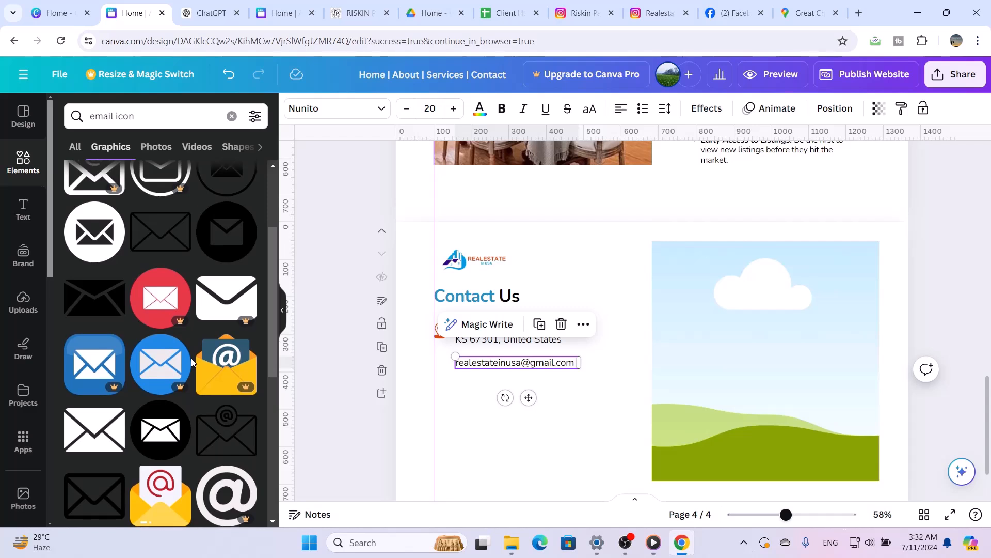
scroll(191, 361, "down", 2)
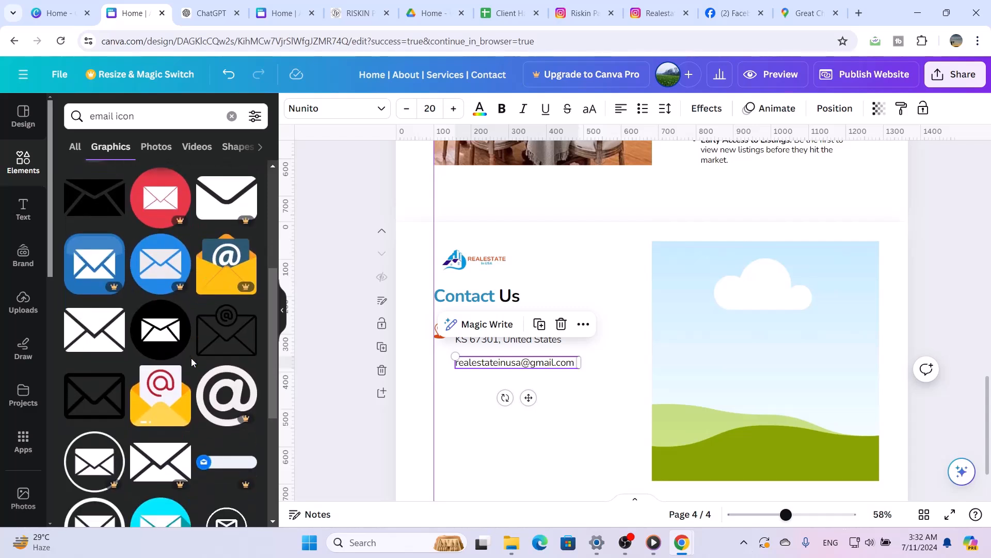
left_click(84, 332)
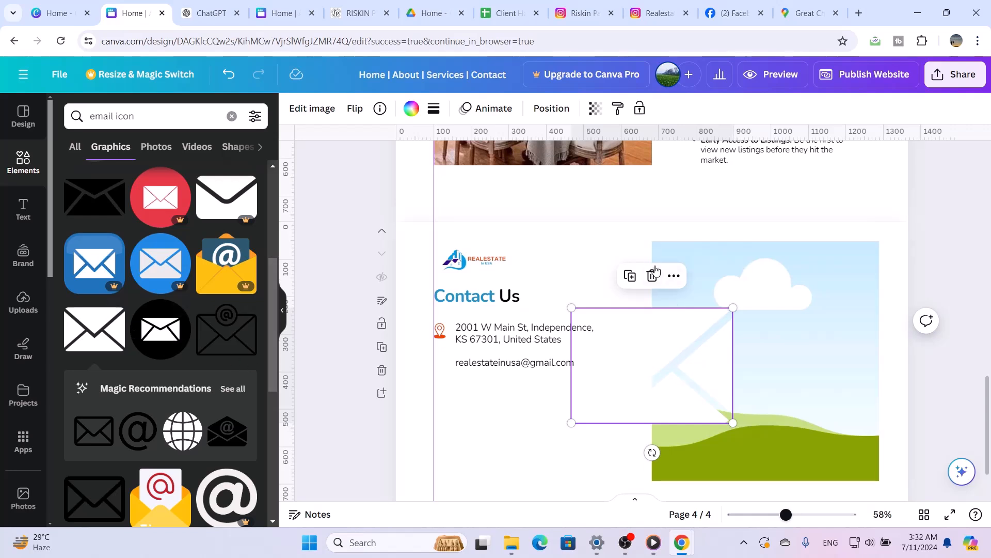
left_click(652, 277)
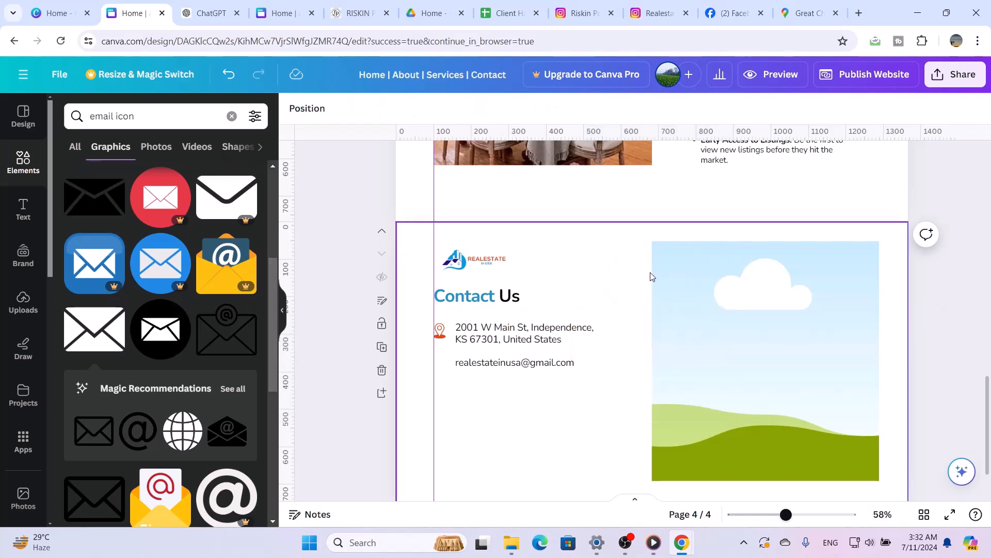
left_click(93, 338)
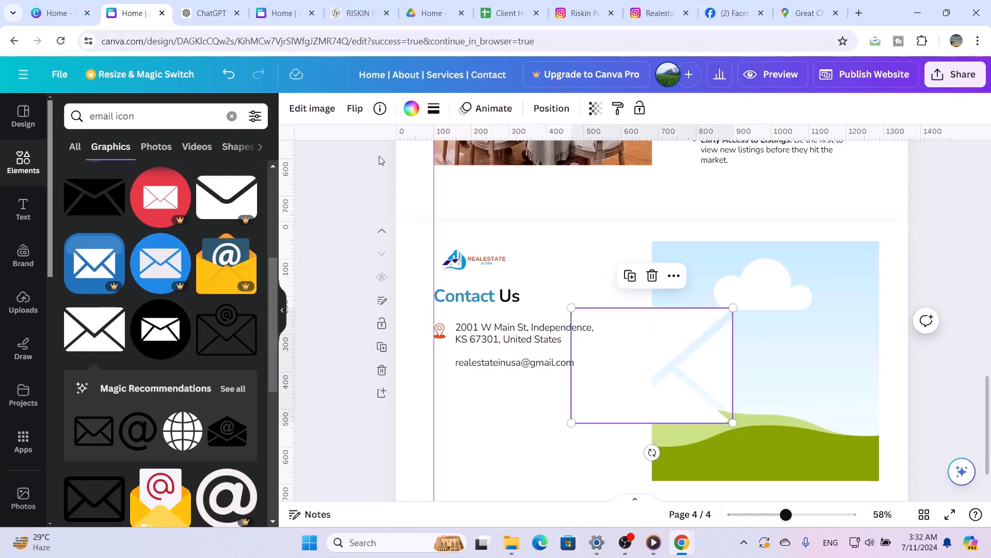
Insert the black outlined envelope icon with the @ sign, move it onto the contact details and remove the white envelope
left_click(240, 337)
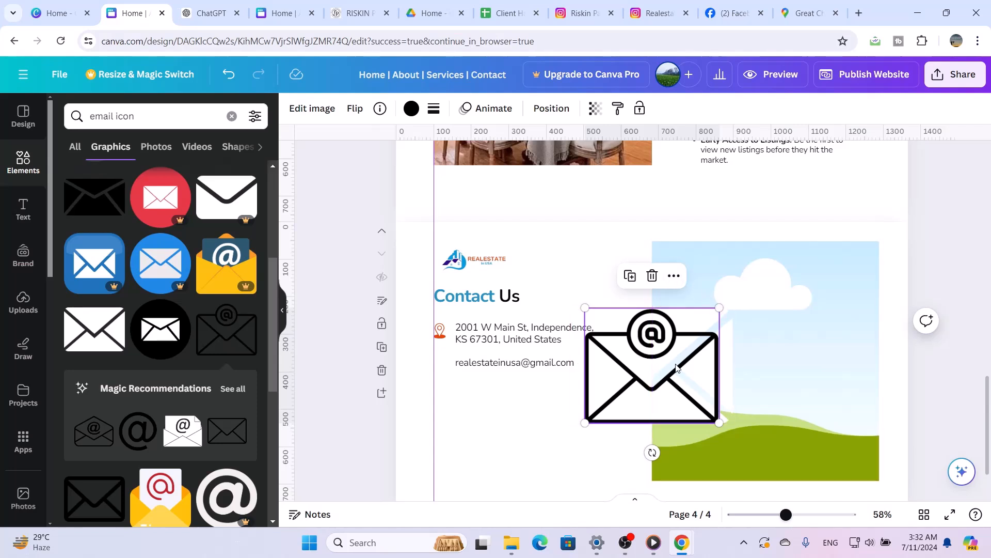
left_click_drag(671, 361, 304, 316)
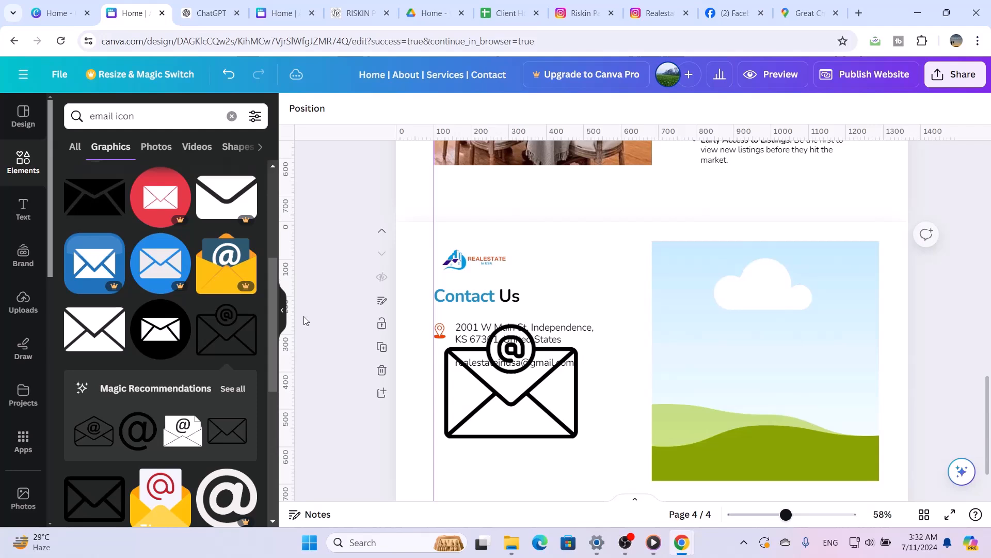
Recolour the envelope icon with the document's muted blue used in the Contact Us heading and shrink it to small icon size
left_click(468, 391)
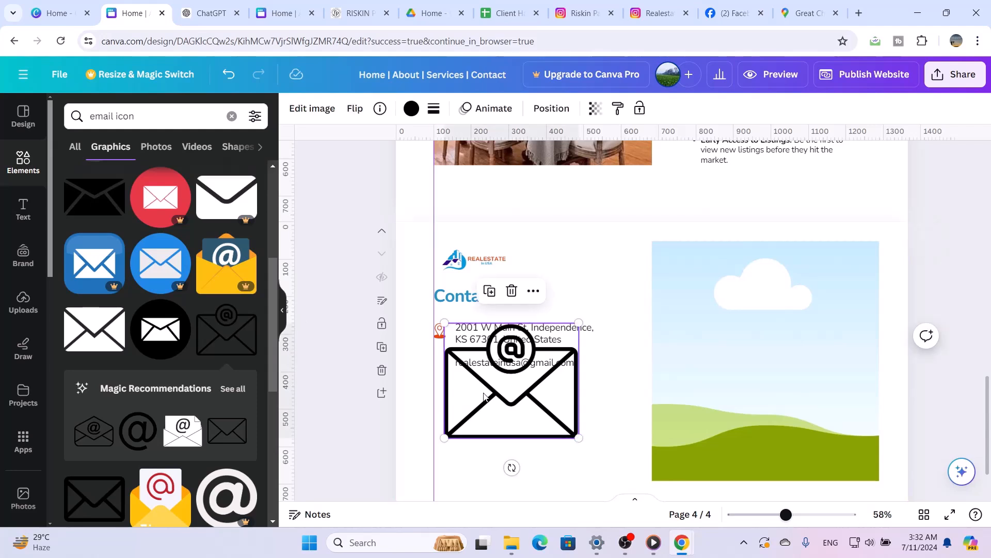
left_click(411, 108)
left_click(176, 187)
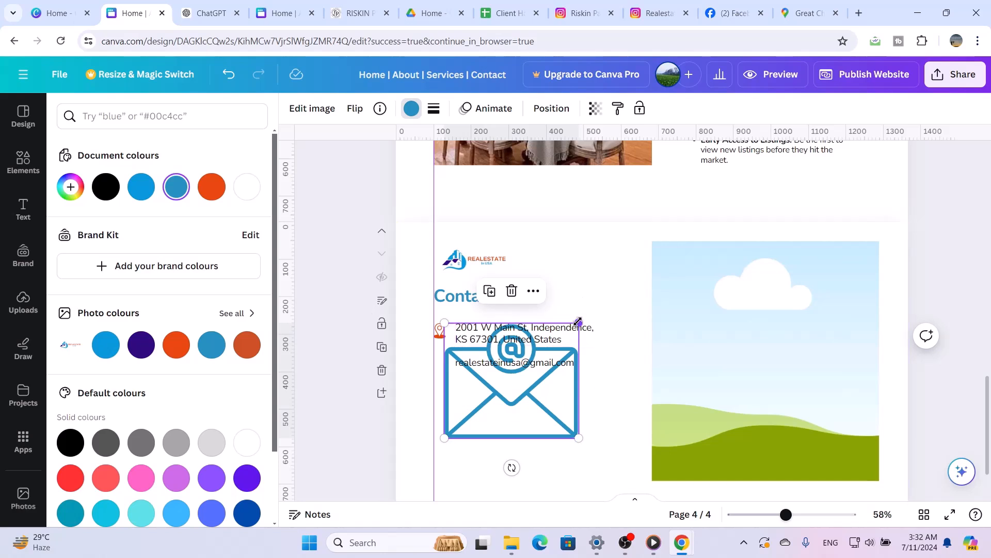
left_click_drag(578, 323, 464, 436)
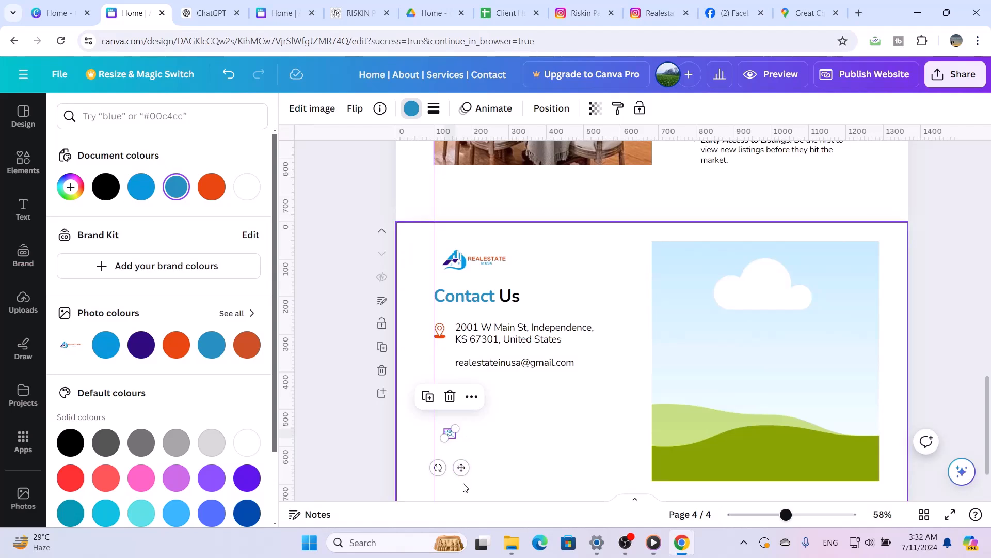
Move the blue envelope icon beside the e-mail address on the purple guide and nudge it down to line up with the text
left_click_drag(461, 467, 454, 401)
left_click(511, 417)
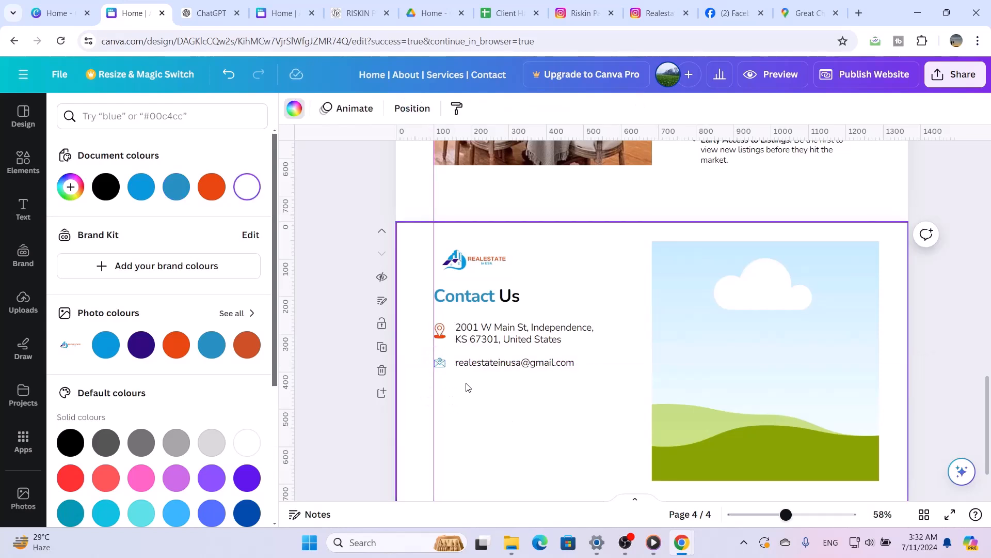
left_click(439, 363)
key("Down")
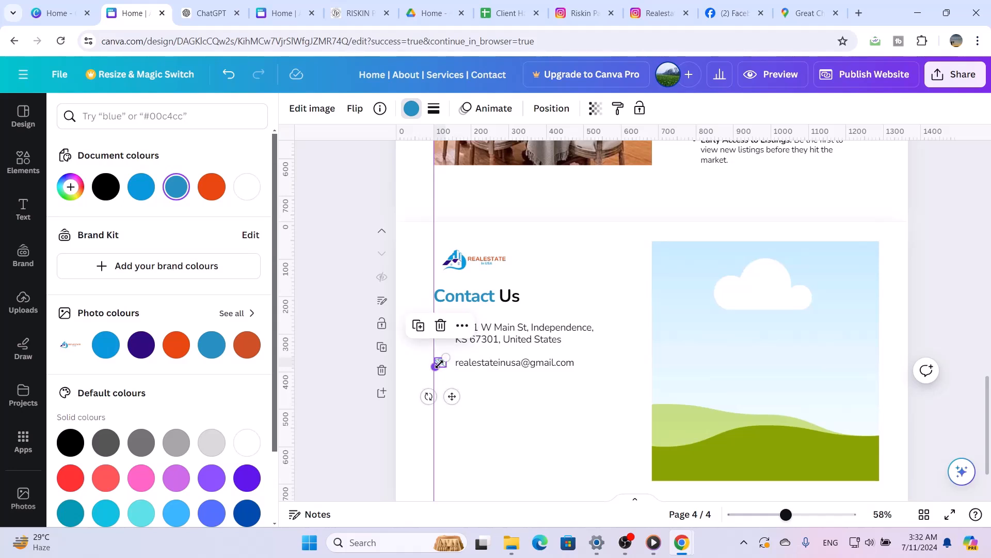
key("Down")
left_click(459, 395)
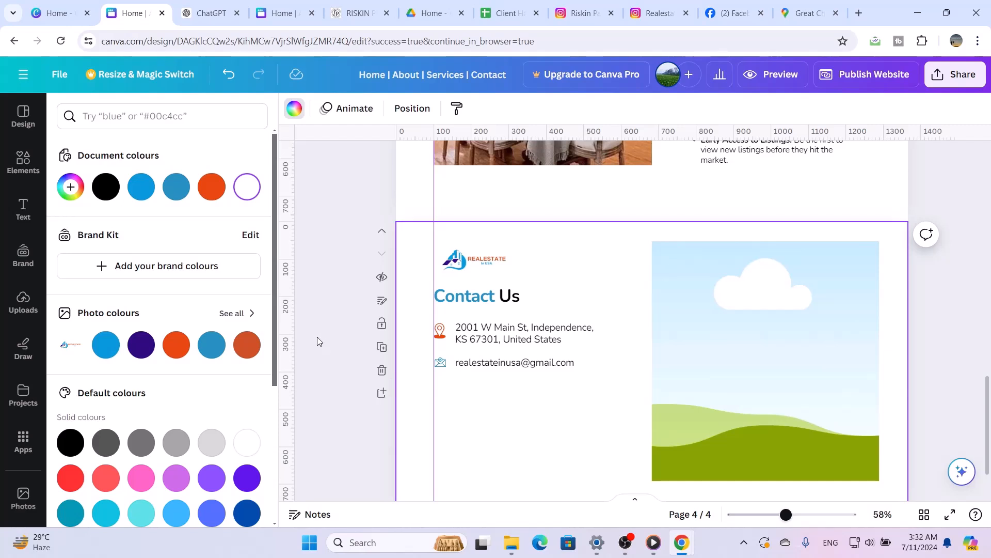
Insert the uploaded Facebook and Instagram icons, then shrink the Instagram one and place it below the envelope icon
left_click(28, 302)
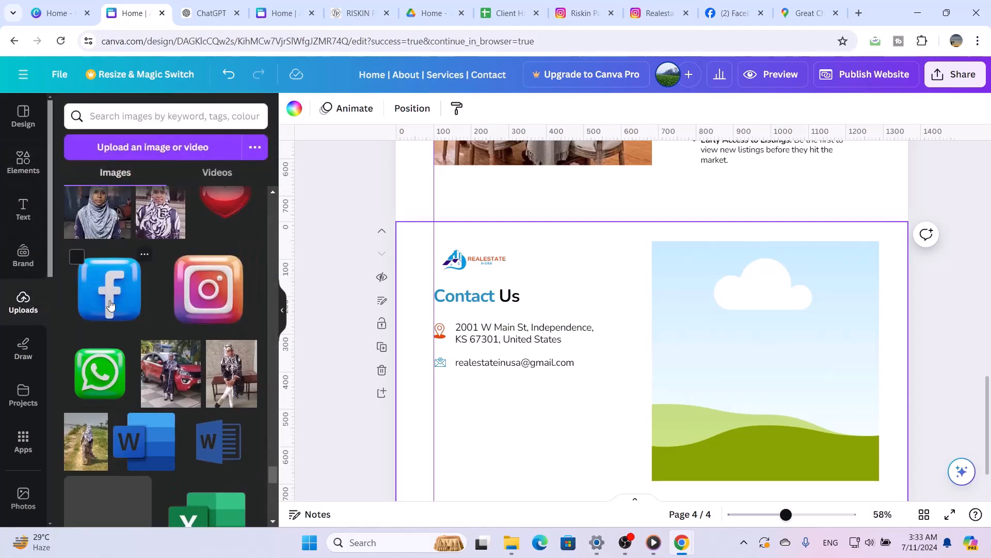
left_click(110, 305)
left_click(218, 288)
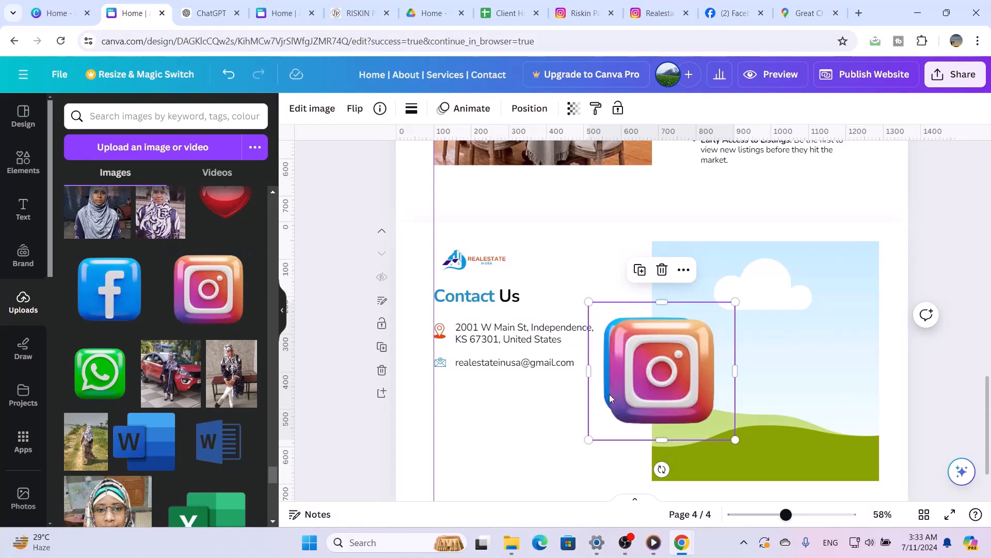
left_click_drag(609, 395, 453, 445)
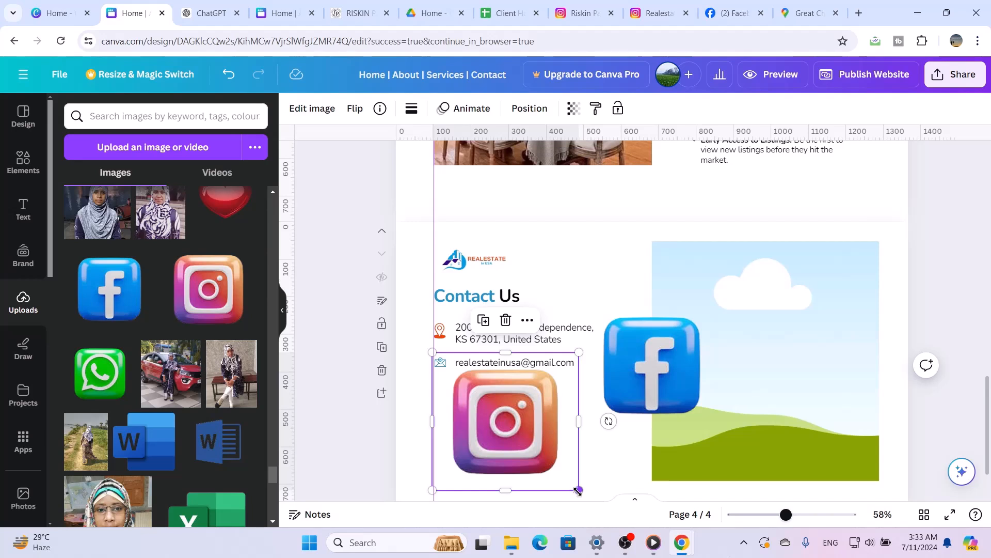
left_click_drag(578, 490, 456, 429)
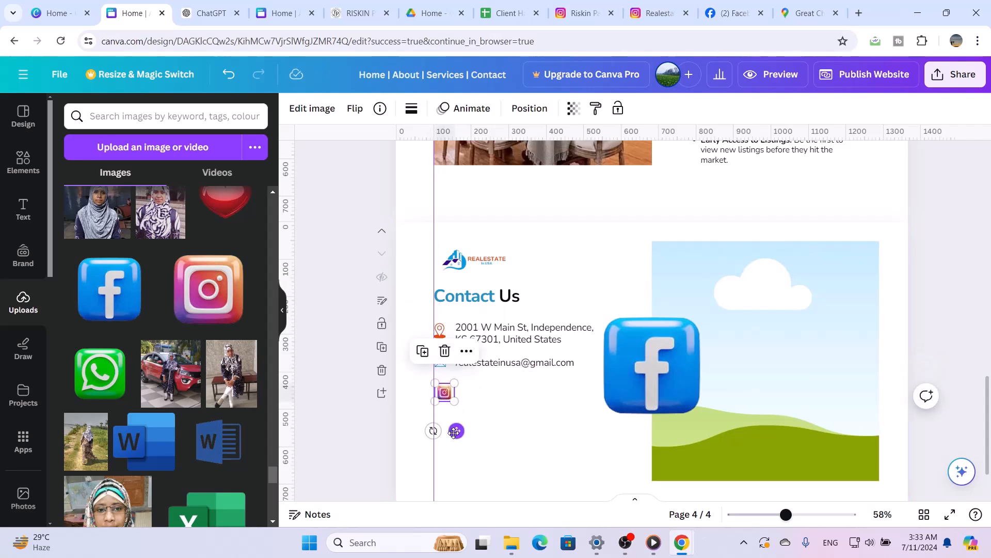
left_click(500, 425)
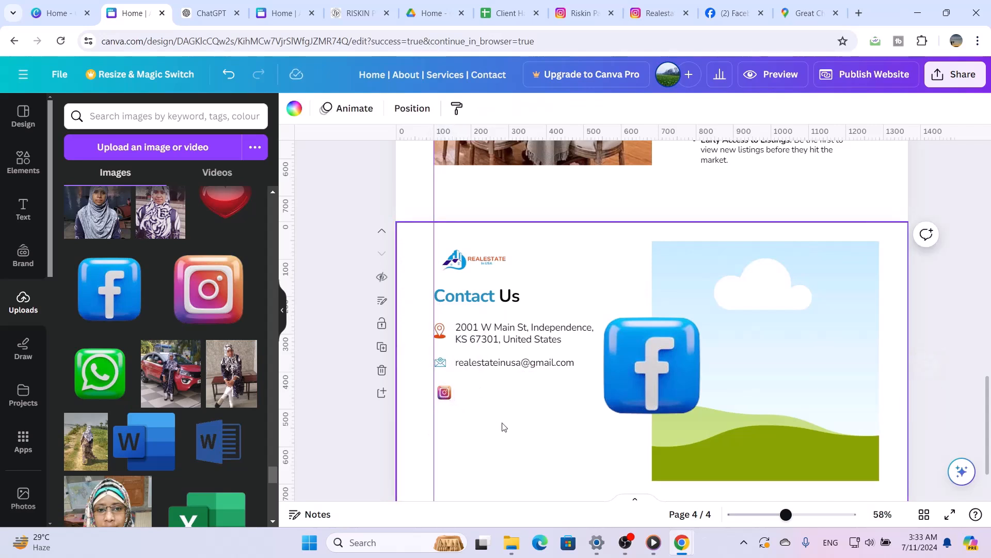
Enlarge the location pin to about 37 by 47 and make the envelope icon slightly bigger
left_click(440, 330)
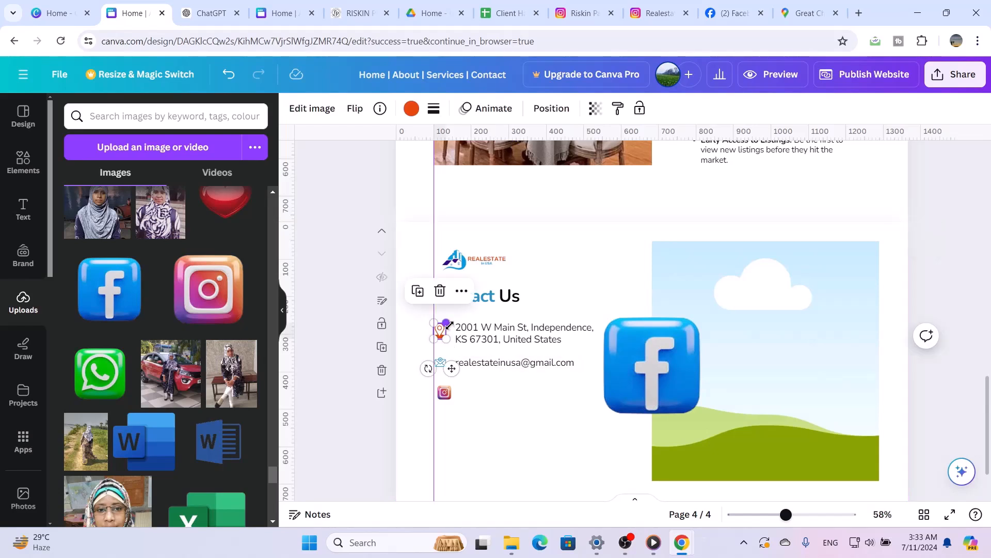
left_click_drag(449, 324, 452, 323)
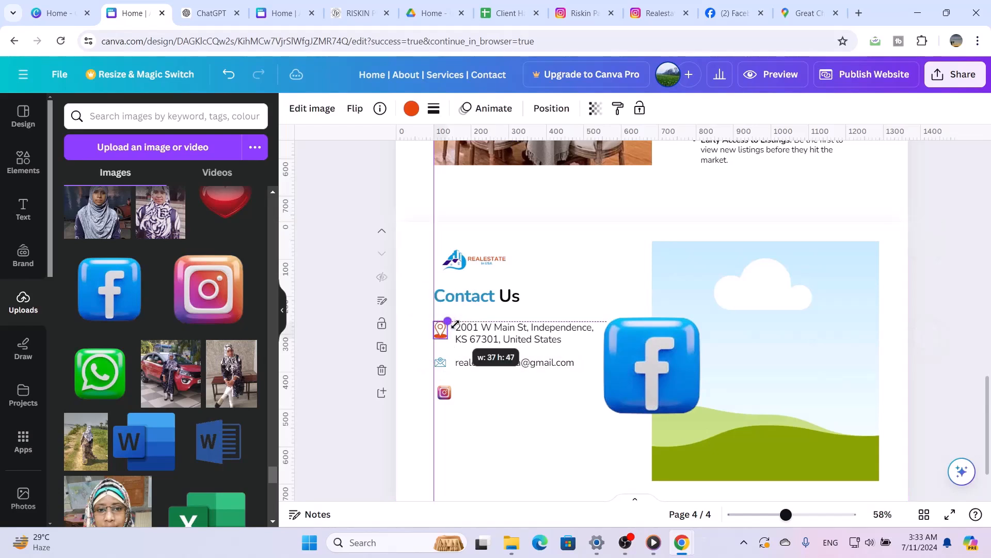
left_click(440, 363)
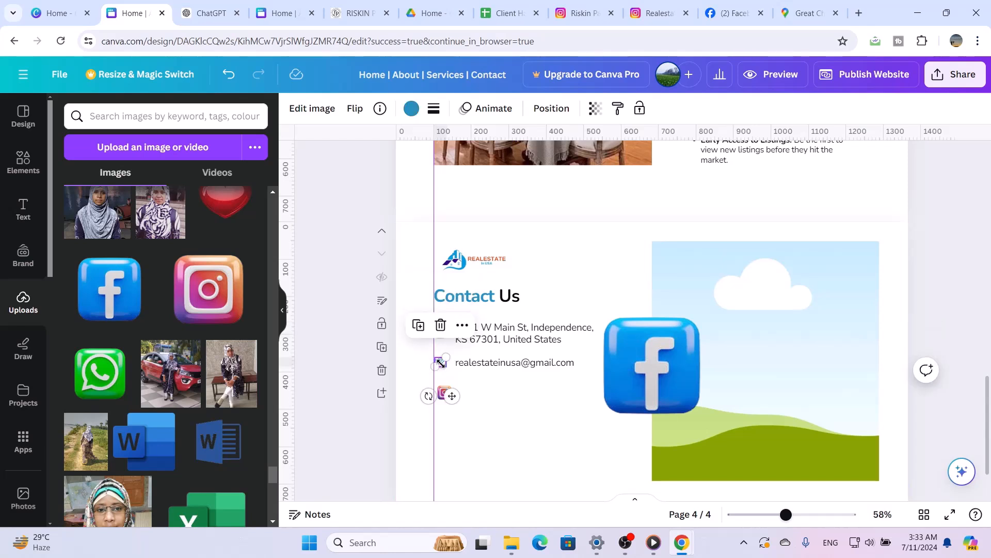
left_click_drag(445, 358, 448, 355)
Align the Instagram icon with the guide directly beneath the envelope and adjust its size to match the icons above
left_click(443, 395)
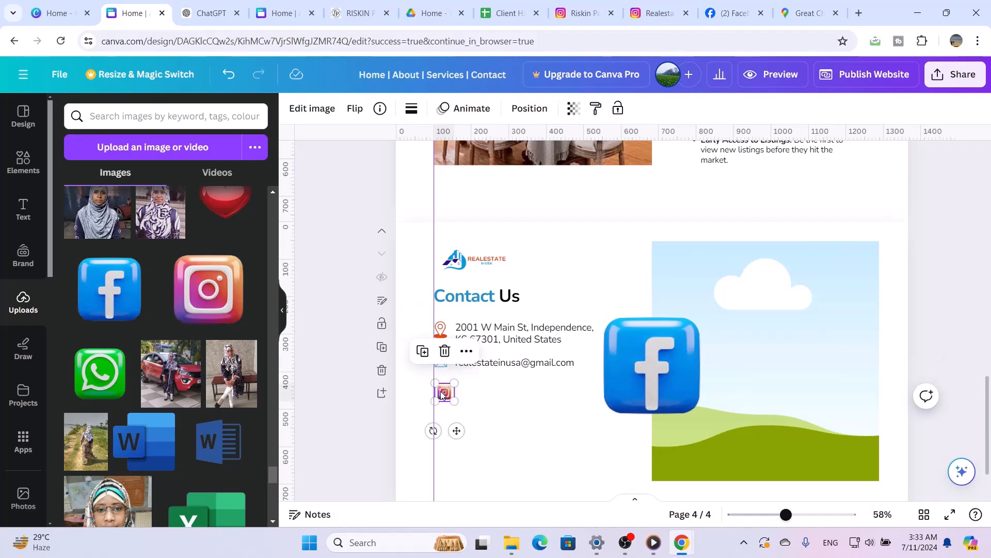
key("Left")
key("Left")
key("Left")
key("Left")
key("Left")
key("Left")
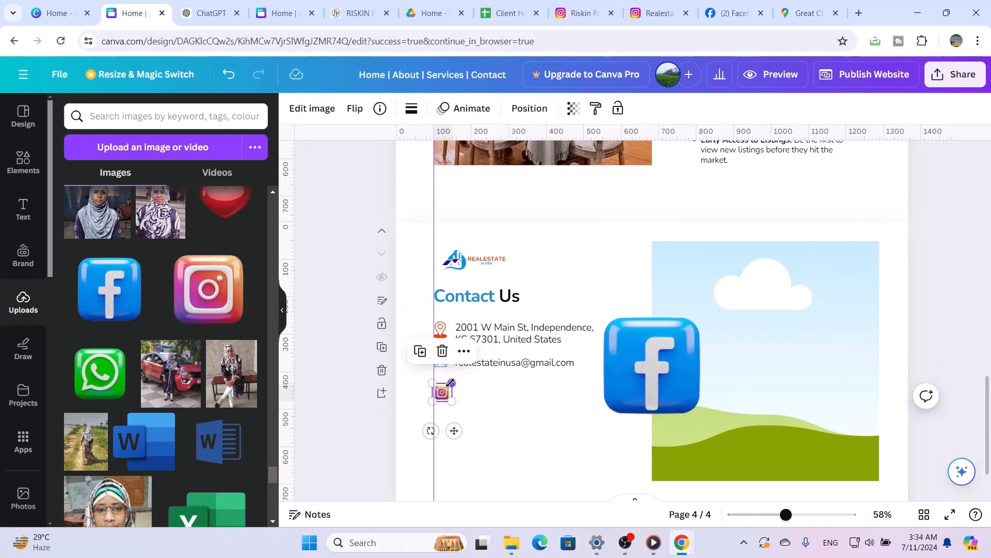
left_click_drag(451, 383, 446, 385)
left_click(469, 394)
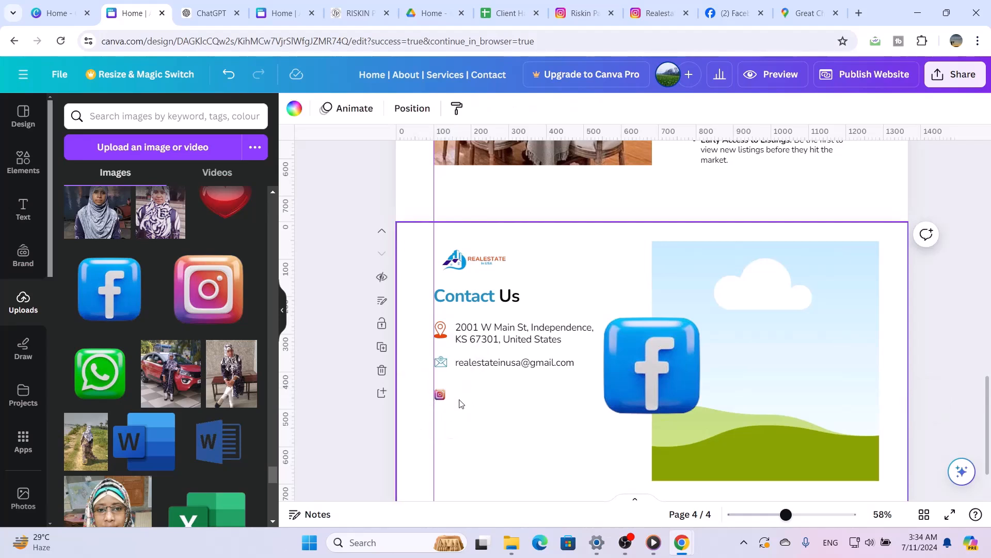
left_click_drag(440, 394, 451, 381)
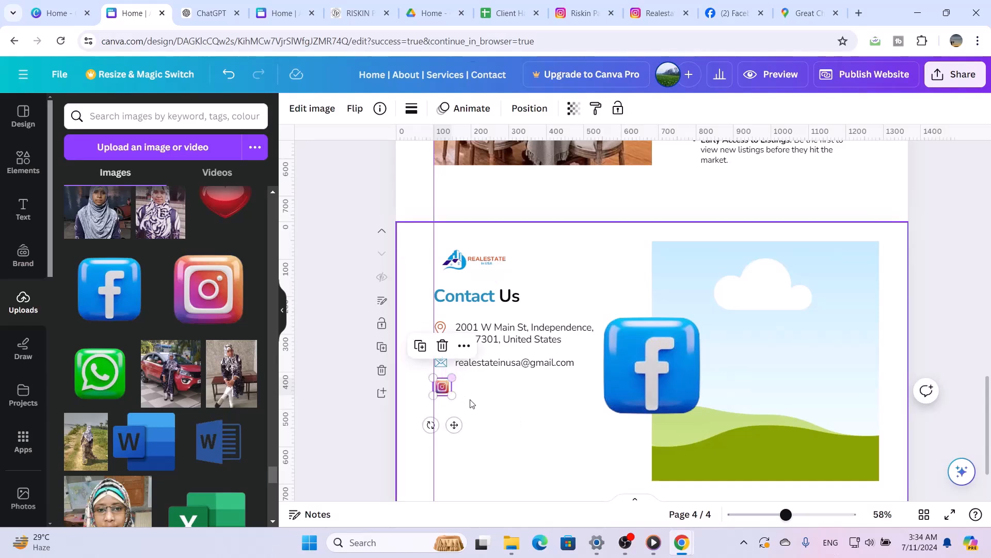
left_click(470, 403)
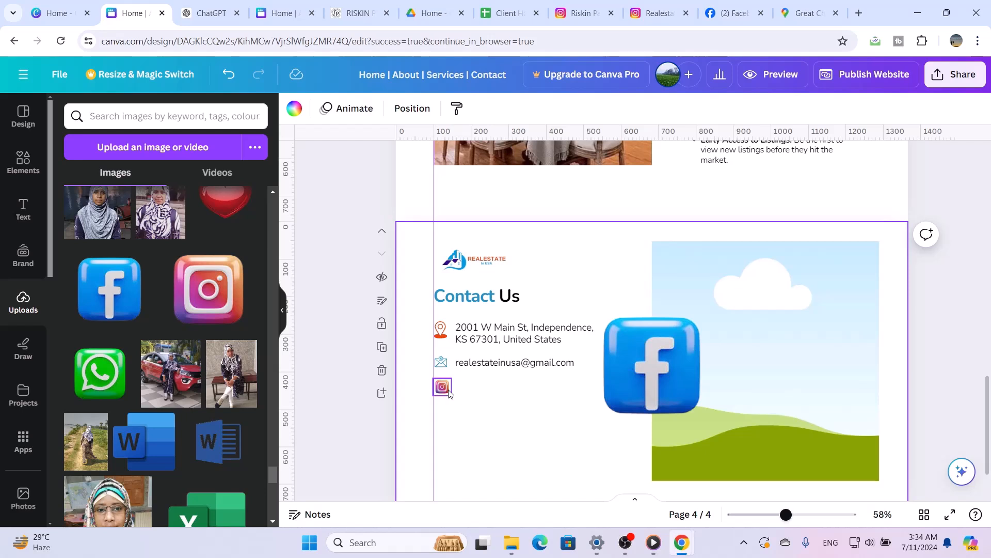
left_click(449, 392)
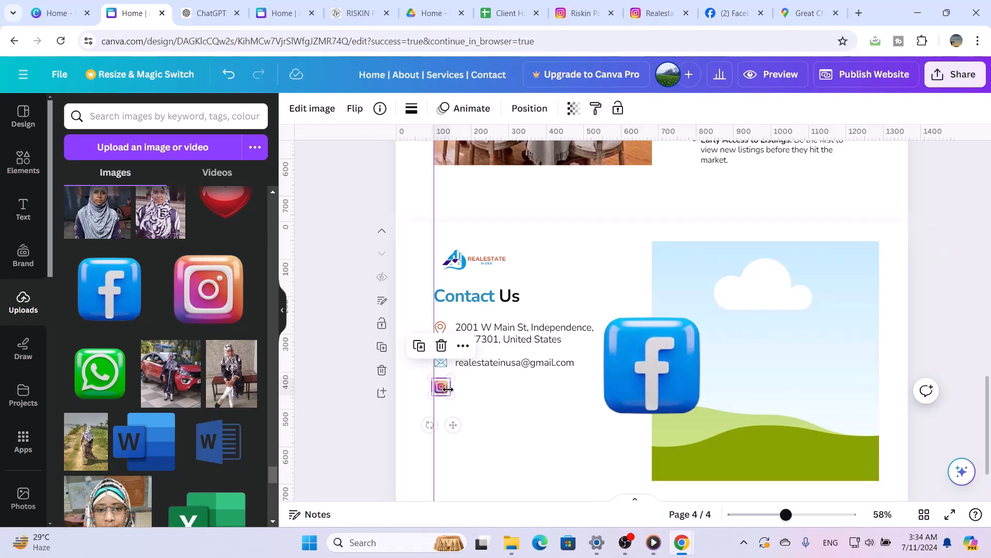
Shrink the Facebook icon to the Instagram icon's size and position it directly below it on the guide
left_click(612, 406)
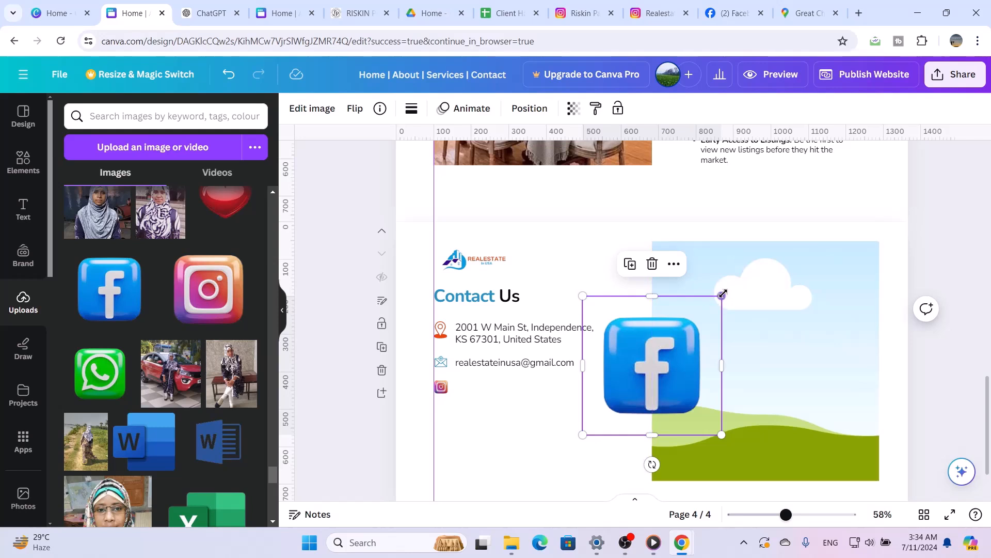
left_click_drag(721, 295, 449, 455)
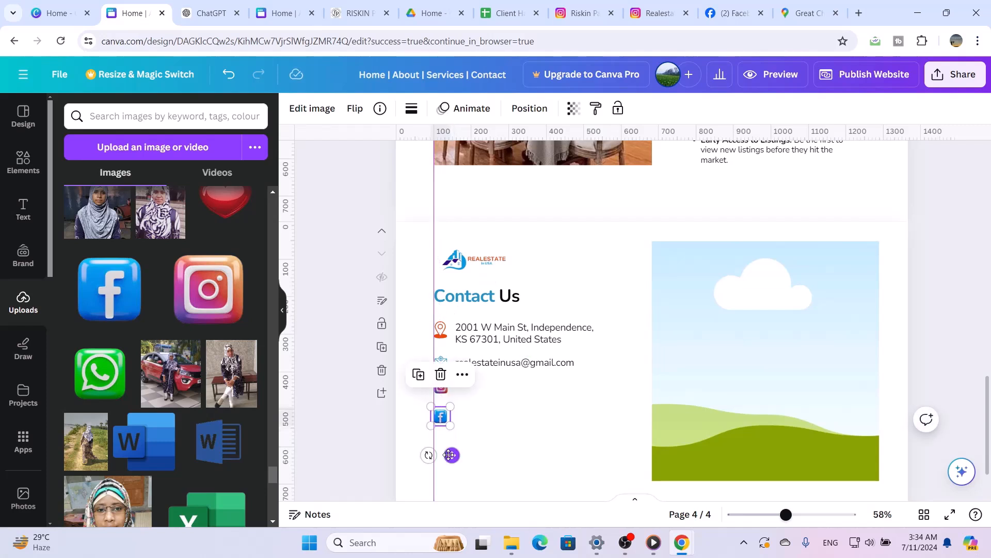
left_click(534, 451)
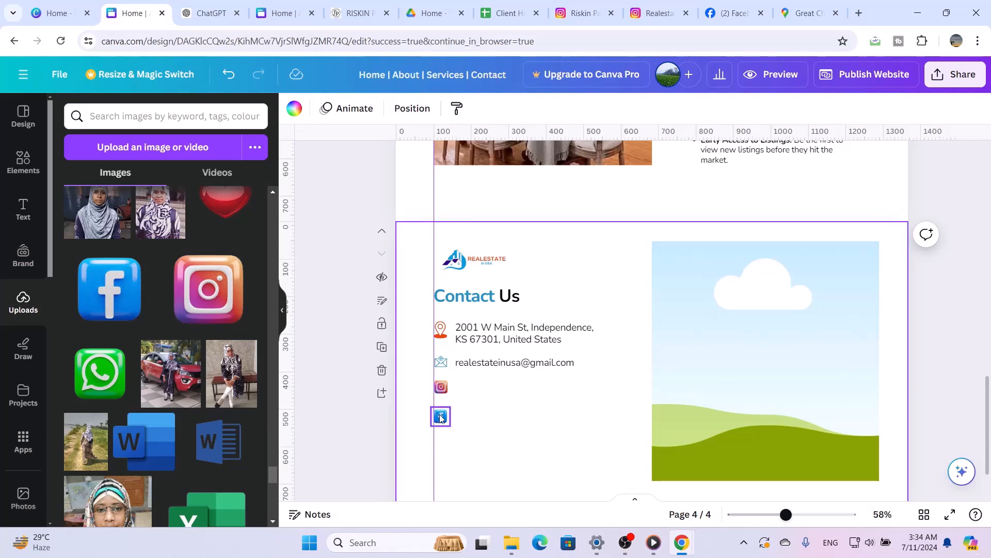
left_click(443, 386)
left_click_drag(448, 385, 447, 384)
left_click(440, 419)
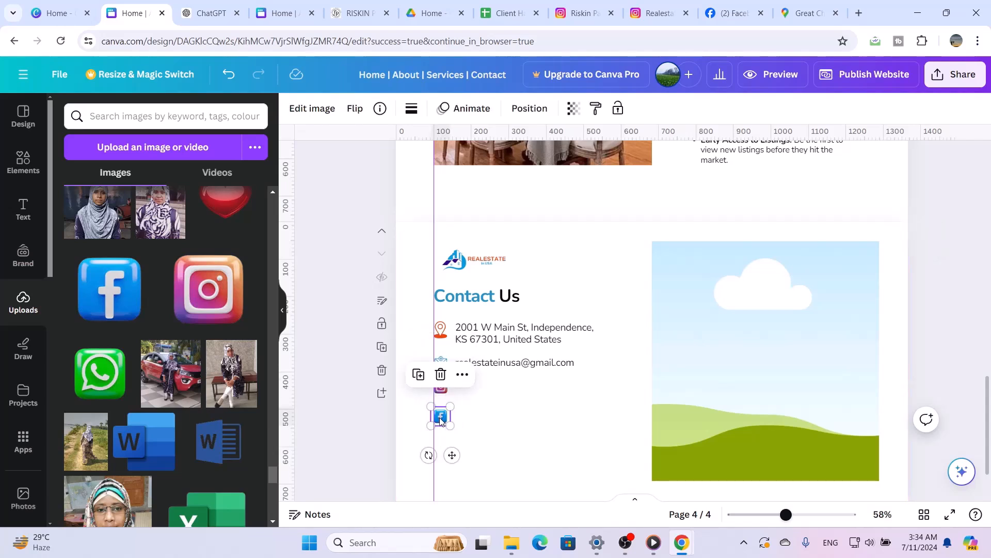
left_click_drag(441, 420, 439, 417)
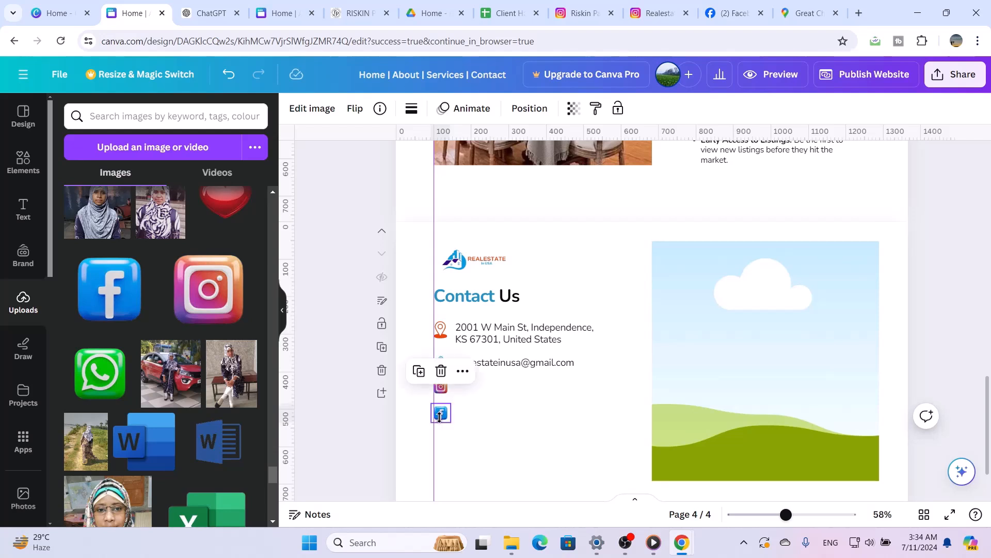
left_click(490, 424)
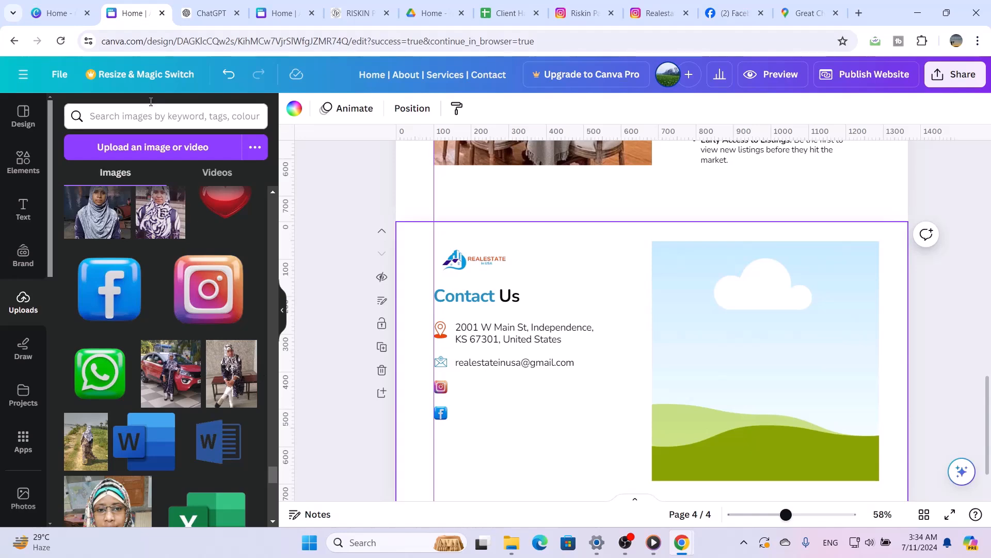
Search the elements for "phone icon" and show all matching graphics
left_click(33, 150)
left_click(179, 117)
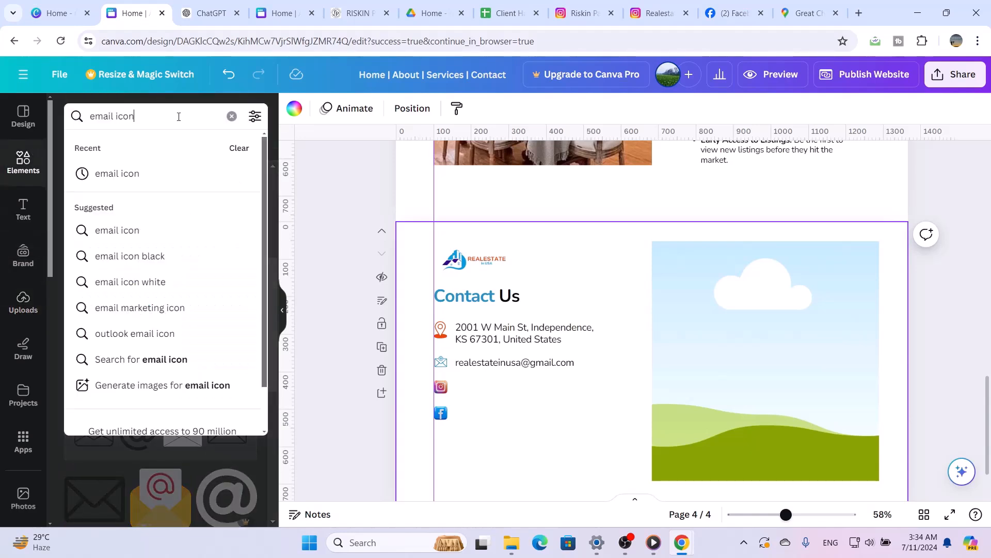
double_click(178, 116)
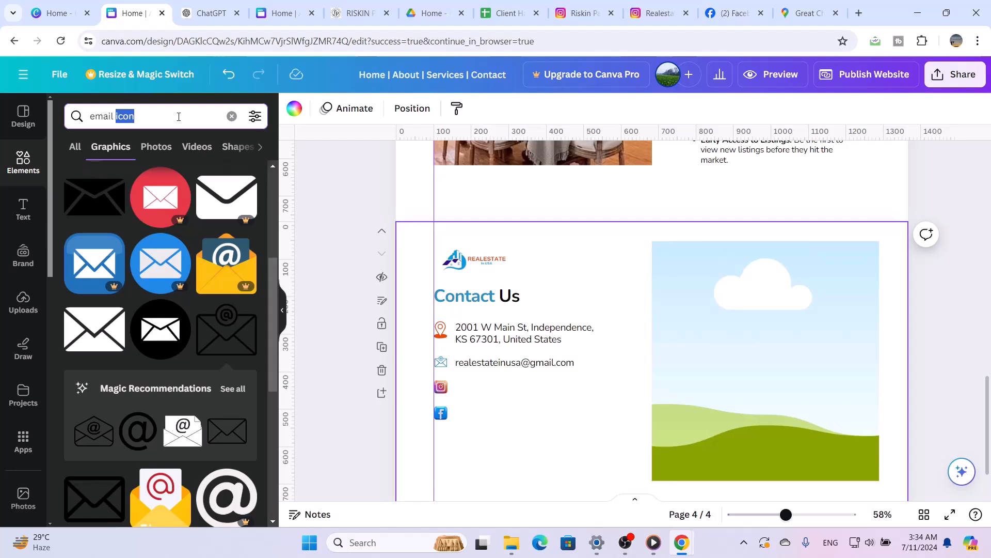
left_click(232, 116)
type("p")
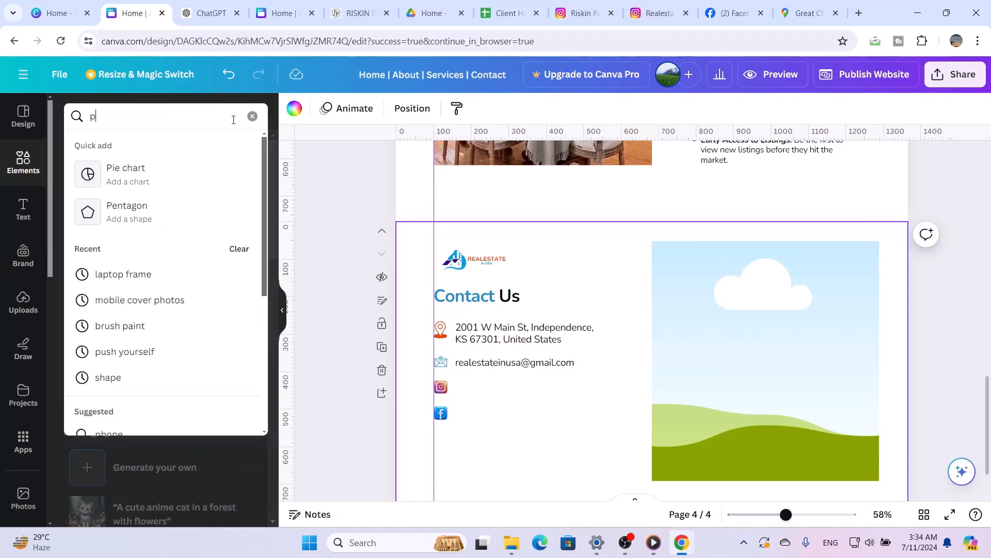
type("hone")
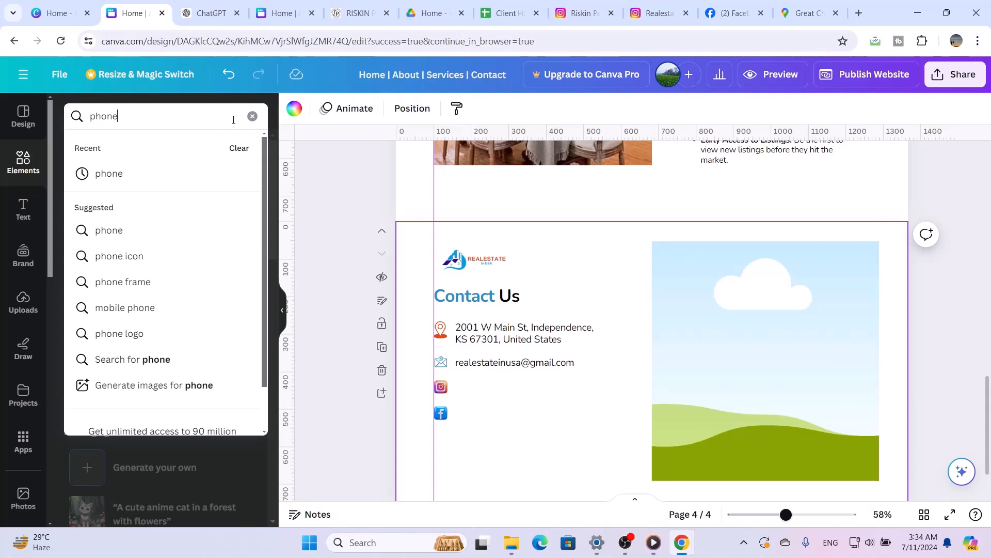
left_click(197, 254)
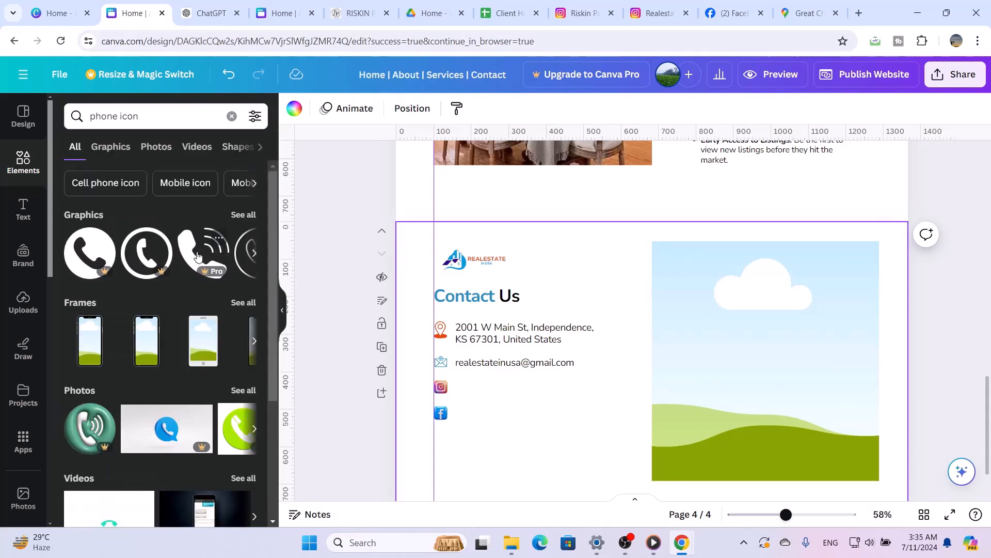
left_click(243, 215)
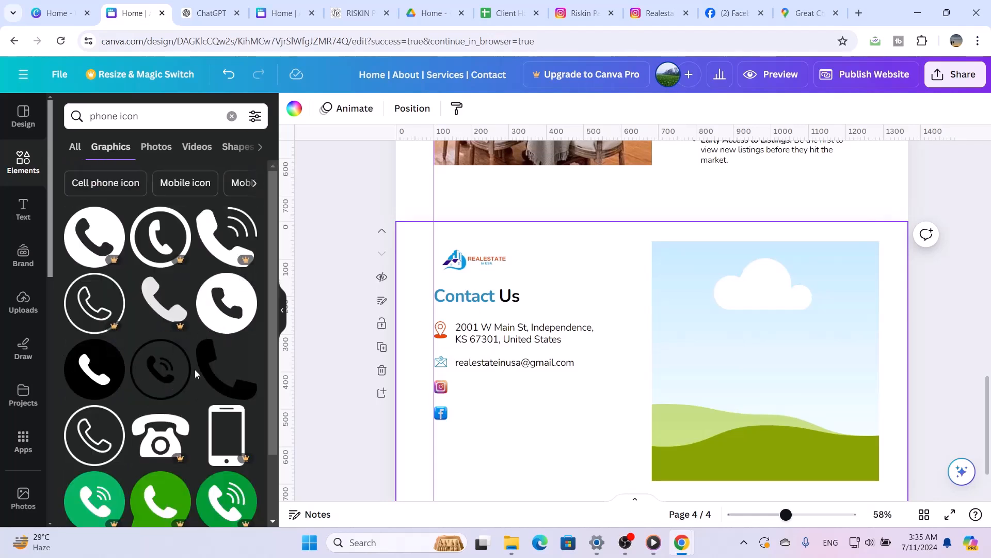
Insert the white outlined phone-in-circle graphic and shrink it to small icon size
scroll(194, 369, "down", 1)
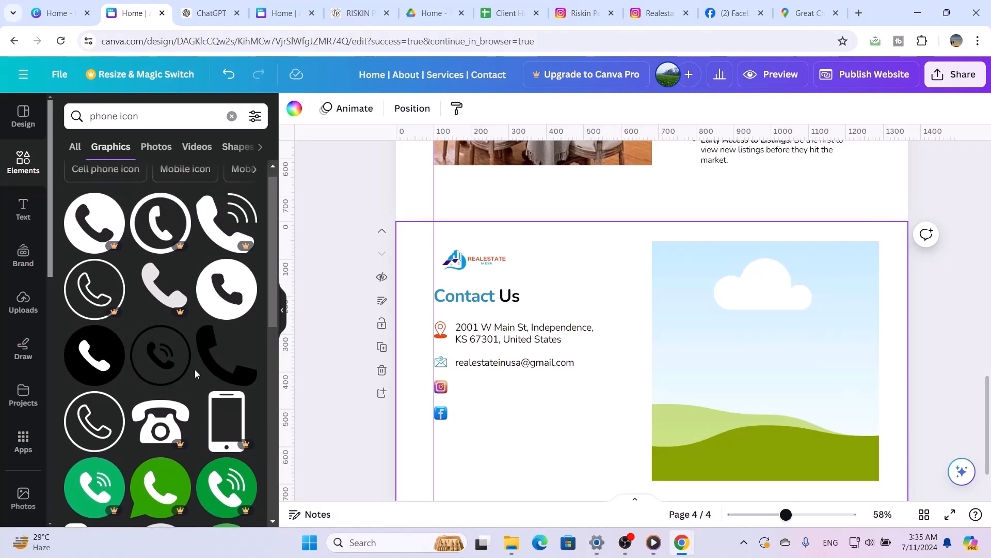
scroll(194, 369, "down", 1)
left_click(103, 423)
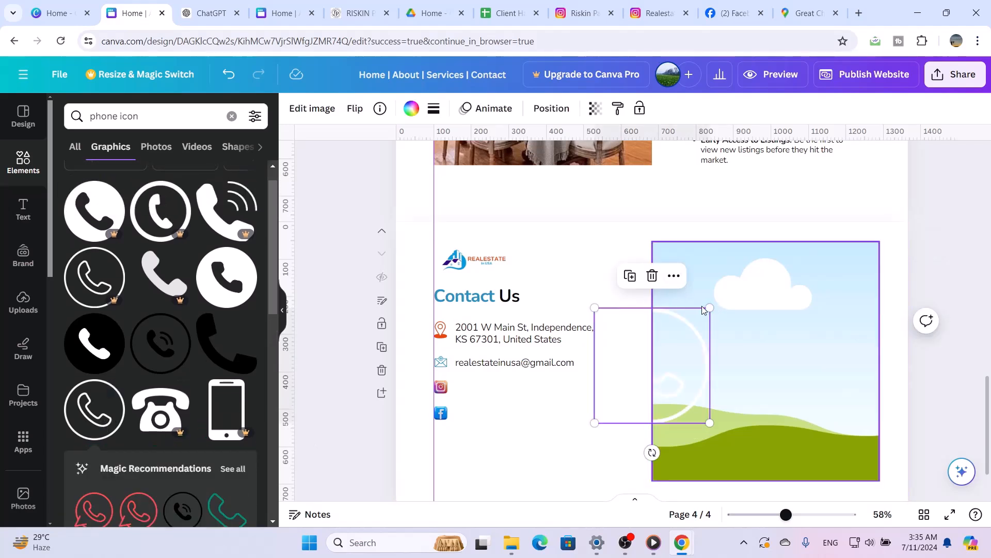
left_click_drag(711, 306, 611, 407)
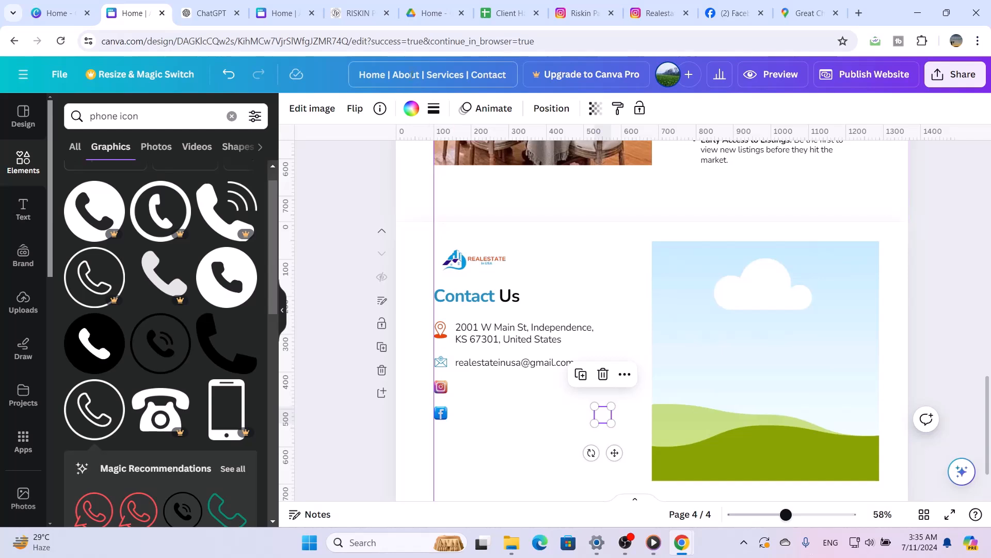
Recolour the phone icon with the document's muted blue and move it below the Facebook icon
left_click(412, 108)
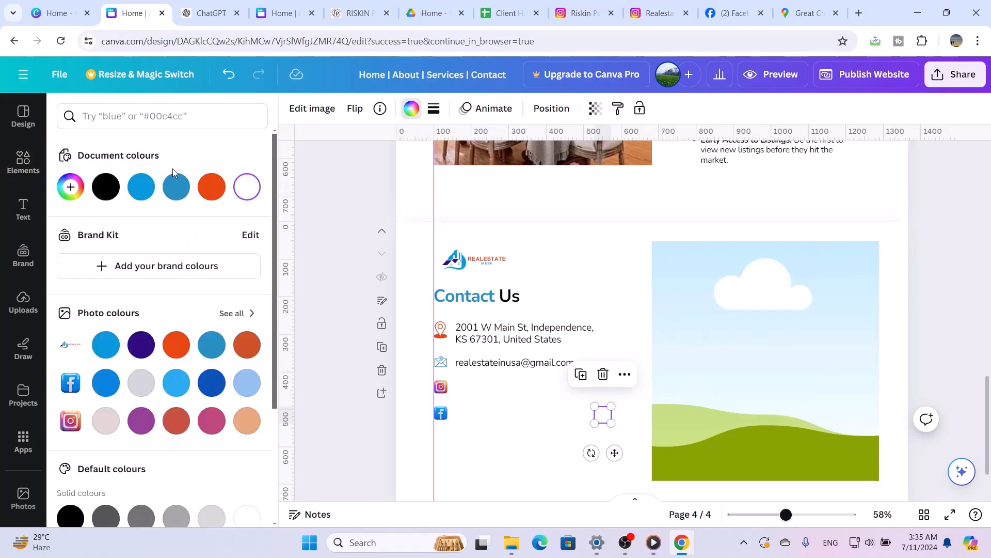
left_click(176, 187)
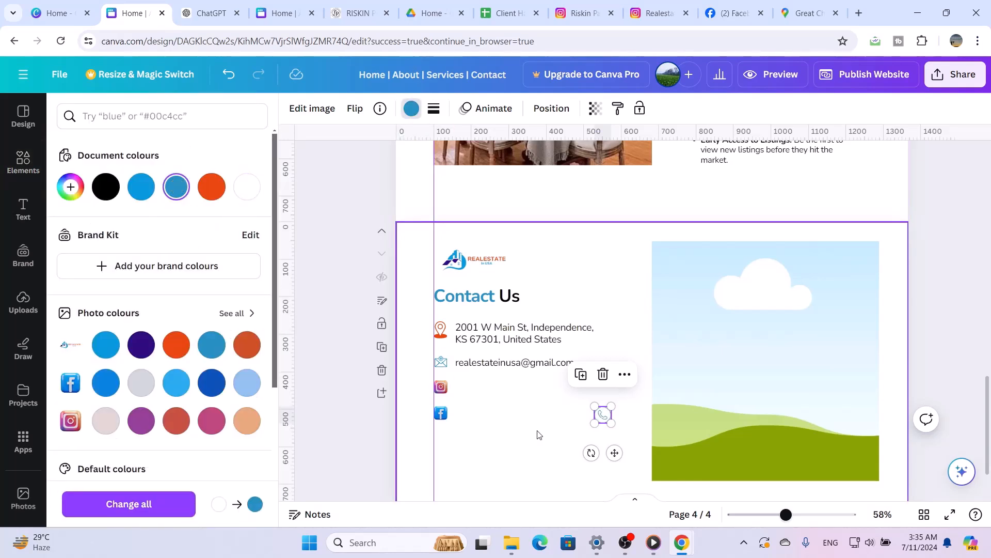
left_click_drag(616, 453, 455, 476)
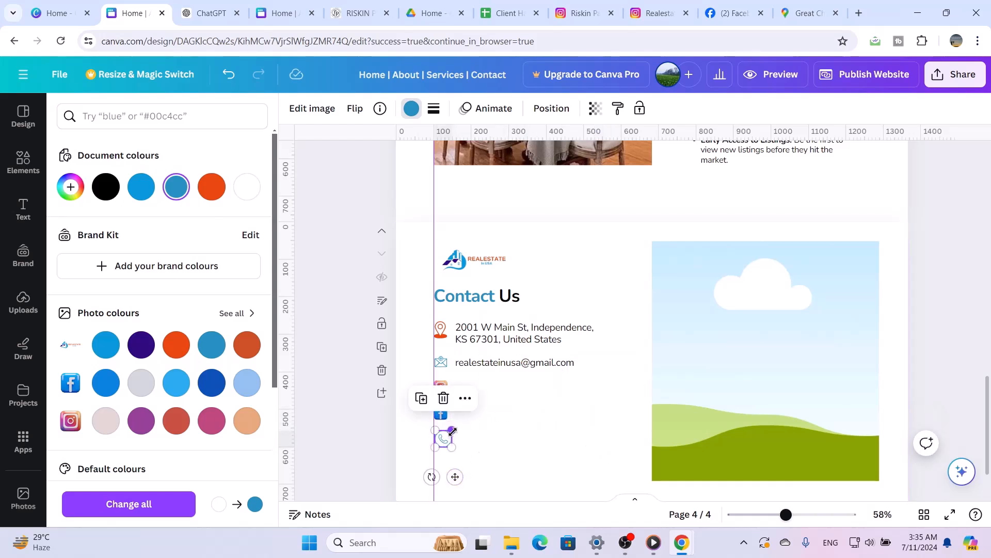
Finish sizing the phone icon, and duplicate the e-mail text line to sit beside the Instagram icon
left_click_drag(453, 431, 452, 432)
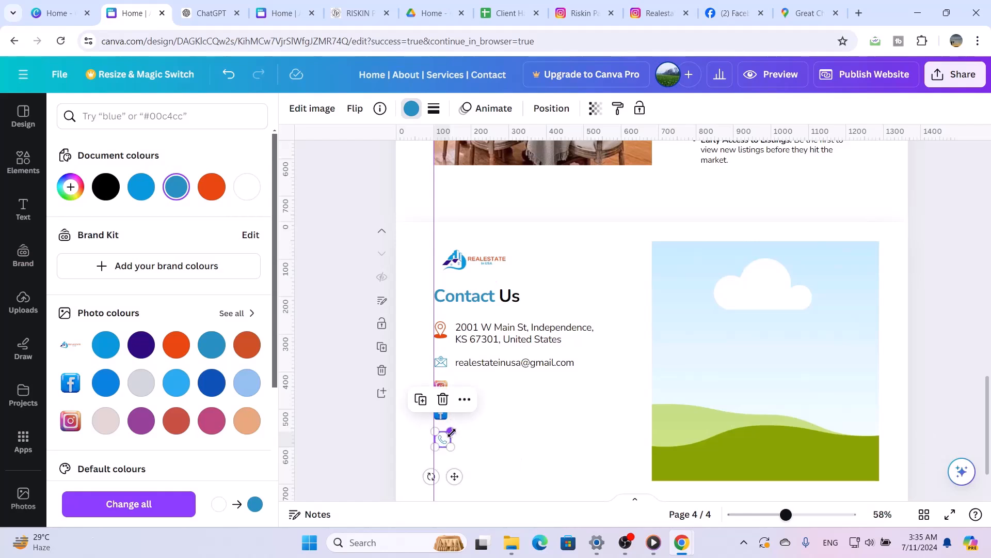
left_click(522, 449)
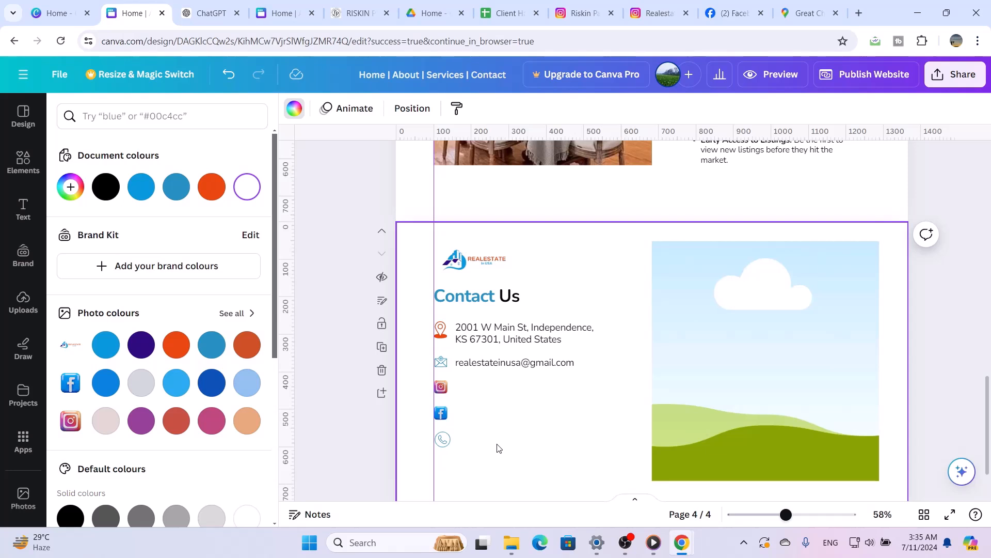
left_click(510, 362)
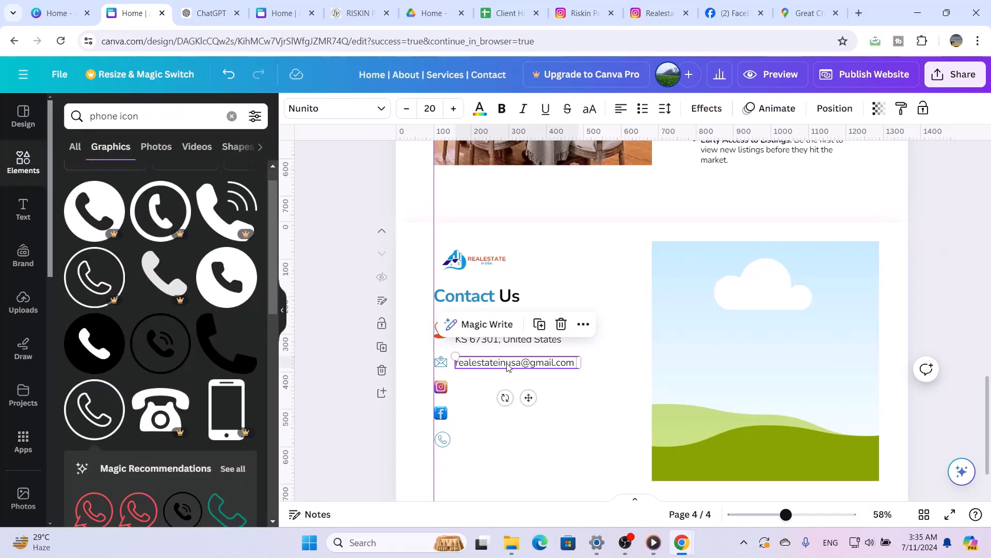
left_click(537, 324)
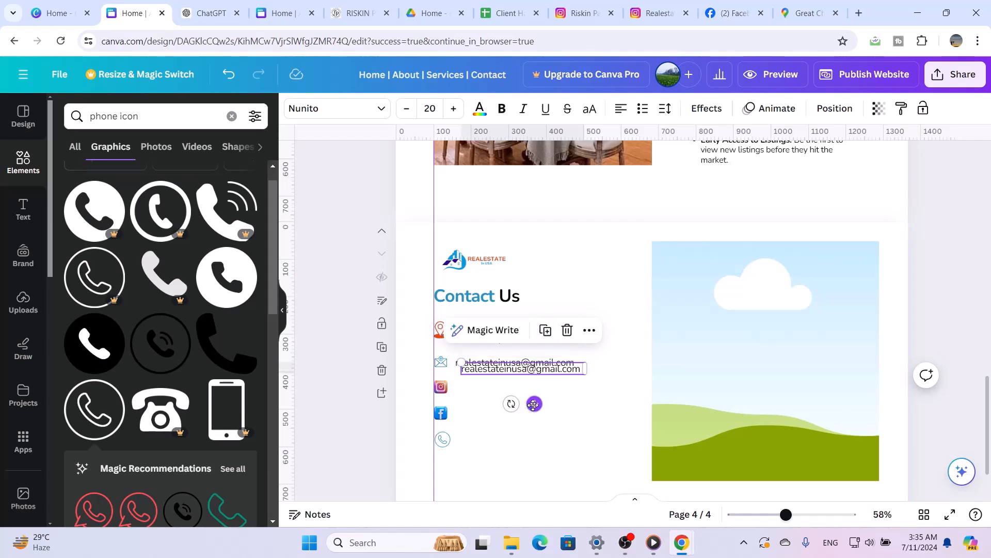
mouse_move(534, 411)
left_mouse_down()
mouse_move(523, 427)
mouse_move(529, 418)
left_mouse_up()
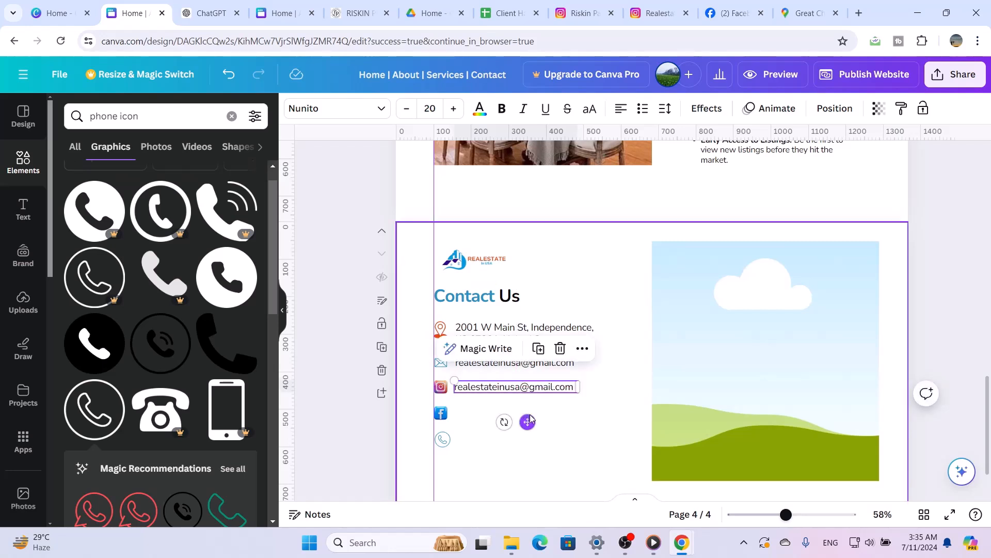
double_click(534, 389)
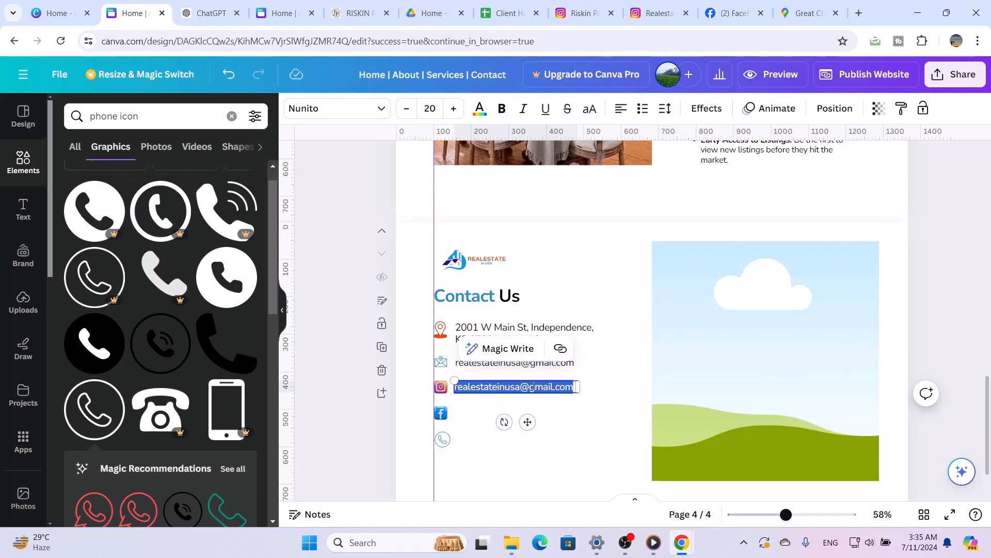
type("@")
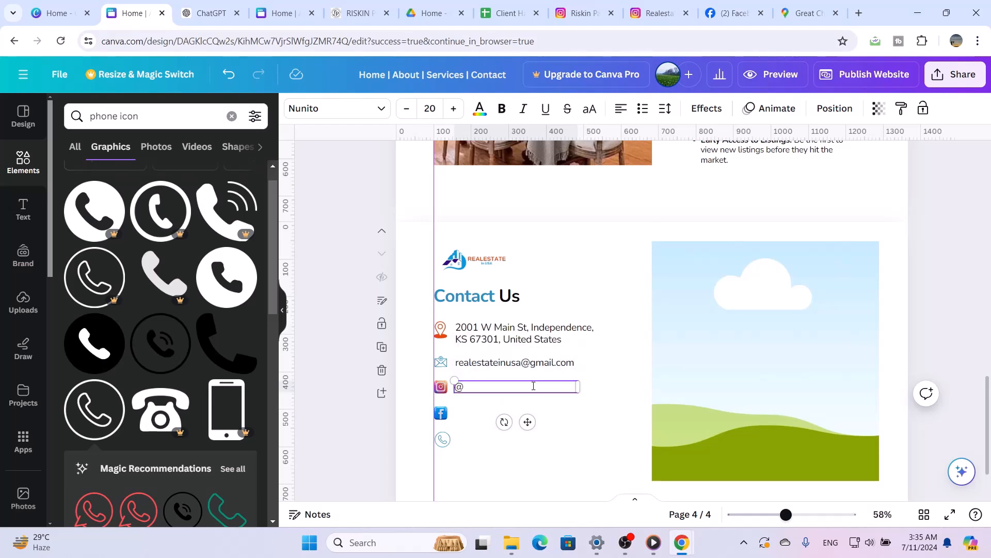
type("realetateinusa.com")
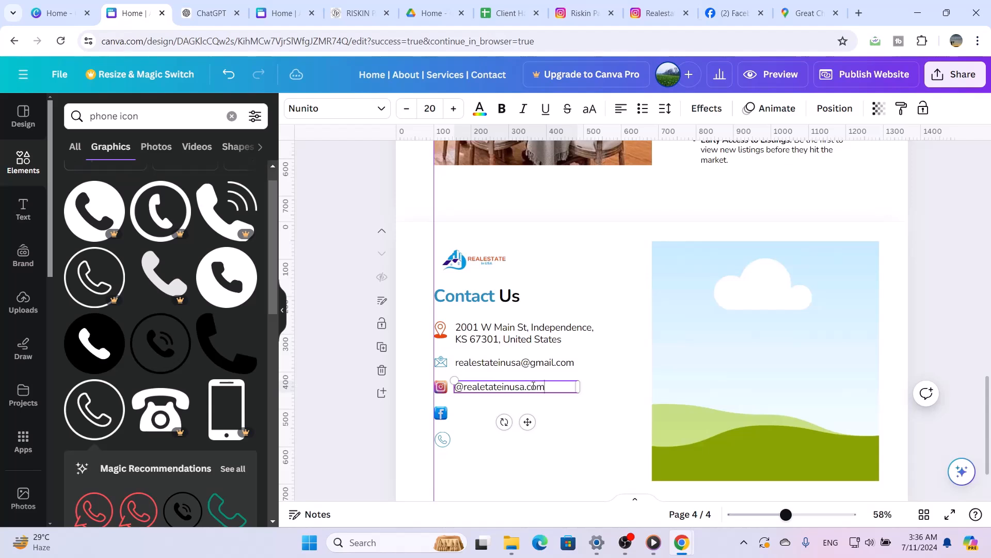
left_click(604, 414)
Duplicate the Instagram handle text twice, placing one copy beside the Facebook icon and one beside the phone icon
left_click(514, 391)
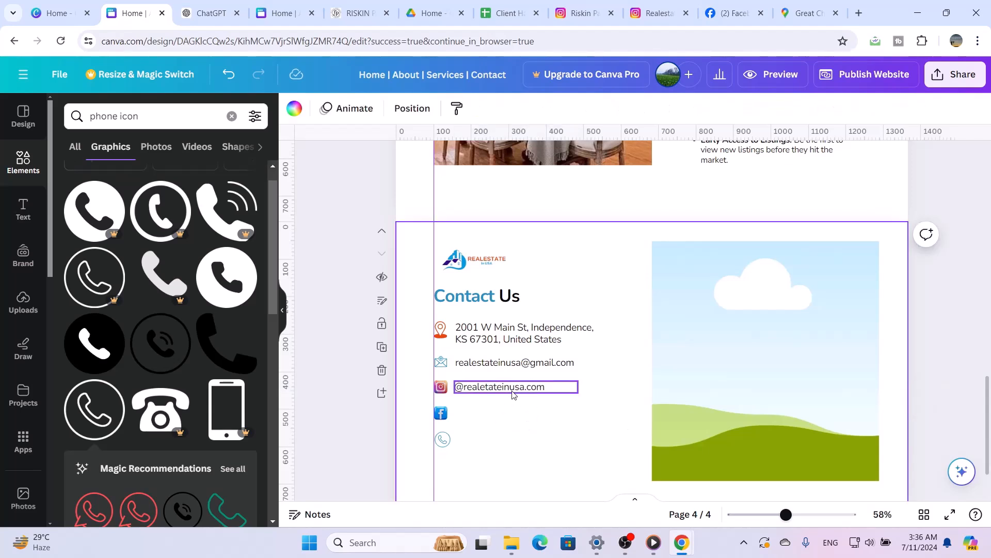
left_click(534, 349)
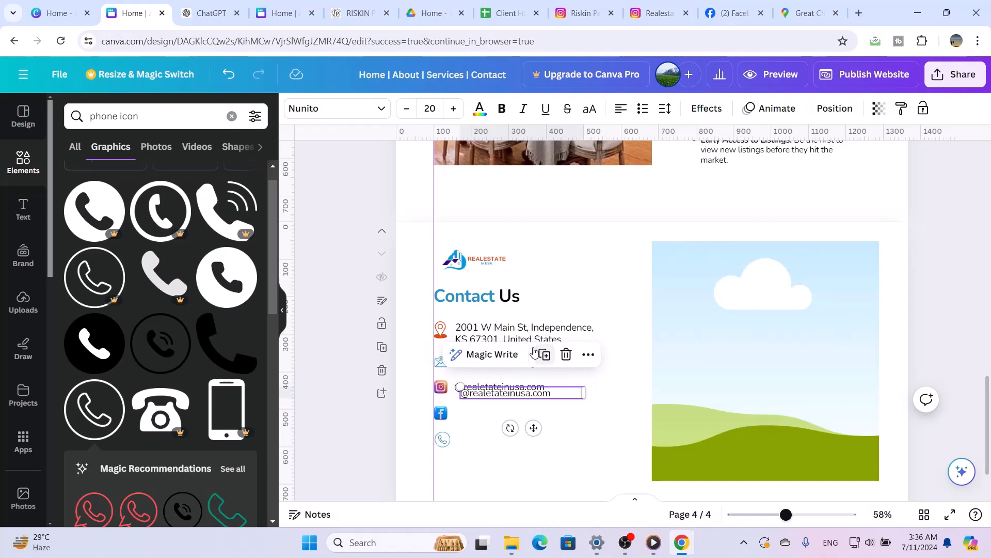
left_click_drag(532, 428, 524, 447)
left_click(538, 374)
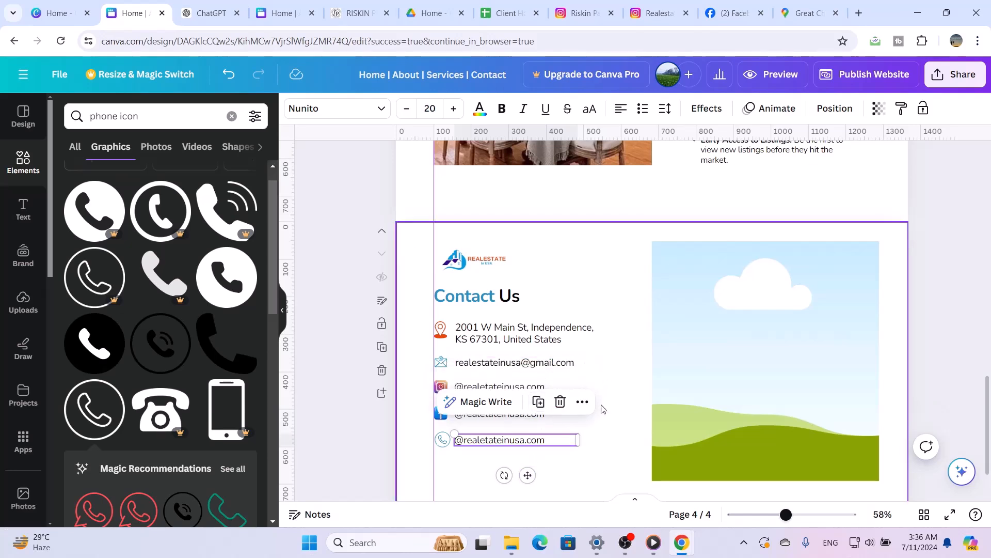
Copy the phone number from the link of the hero section's Contact Now text
scroll(602, 408, "up", 15)
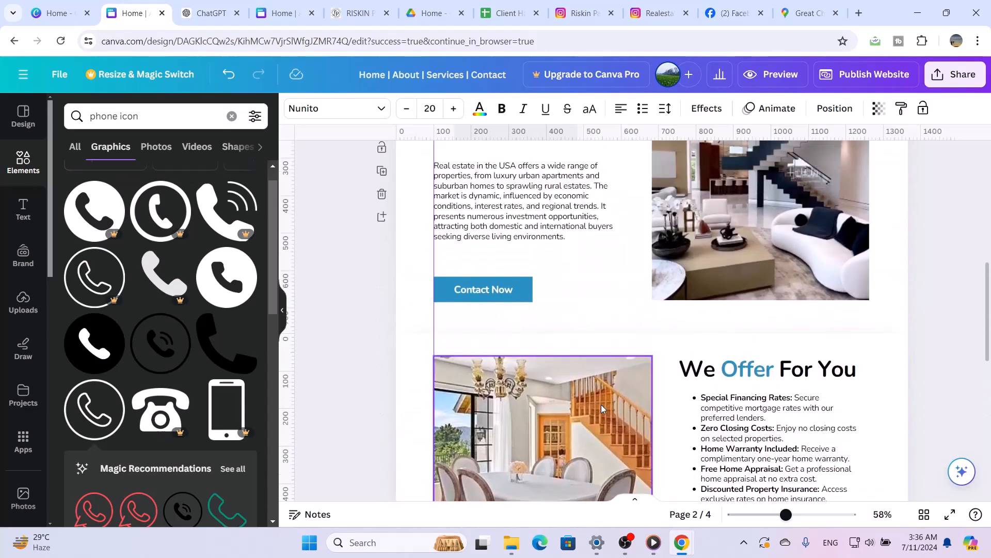
scroll(601, 404, "up", 5)
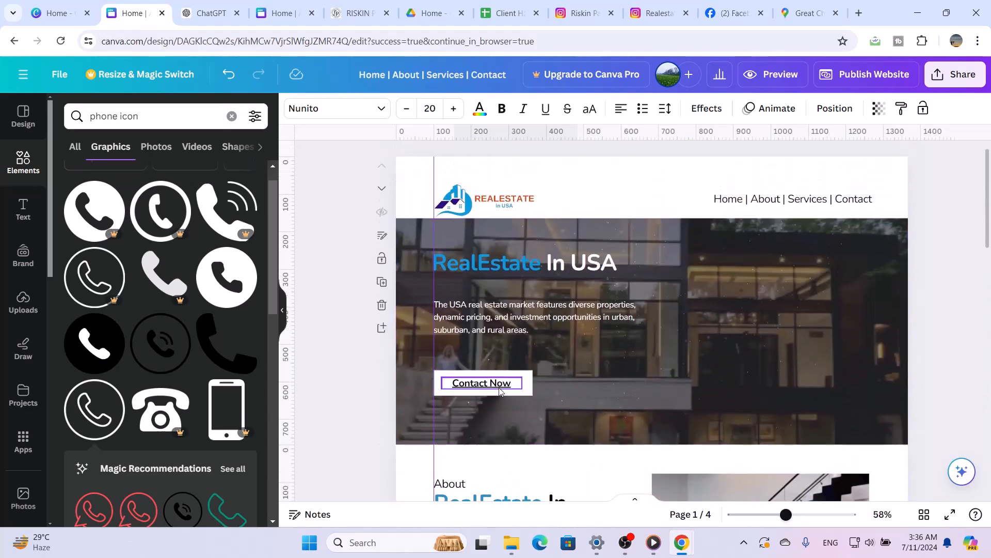
right_click(500, 389)
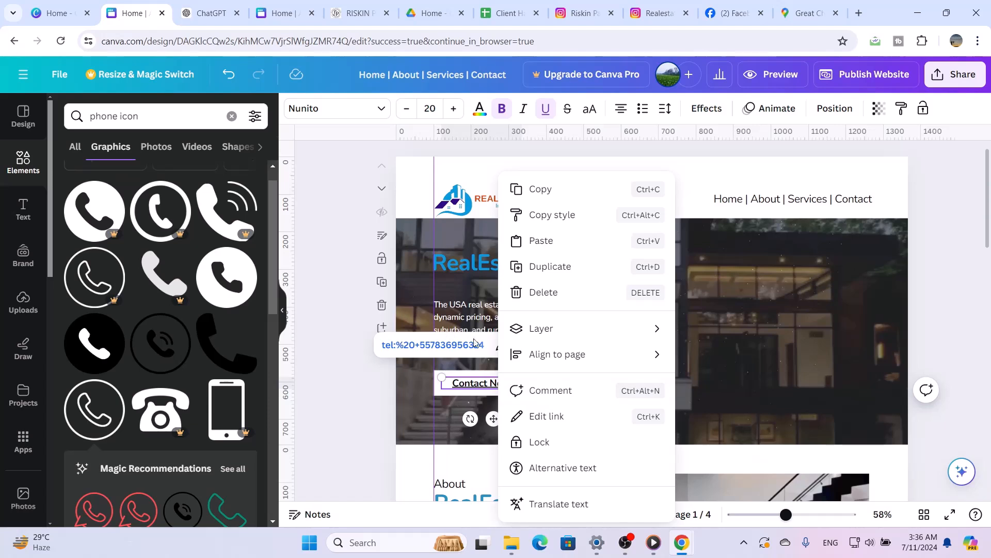
left_click(545, 190)
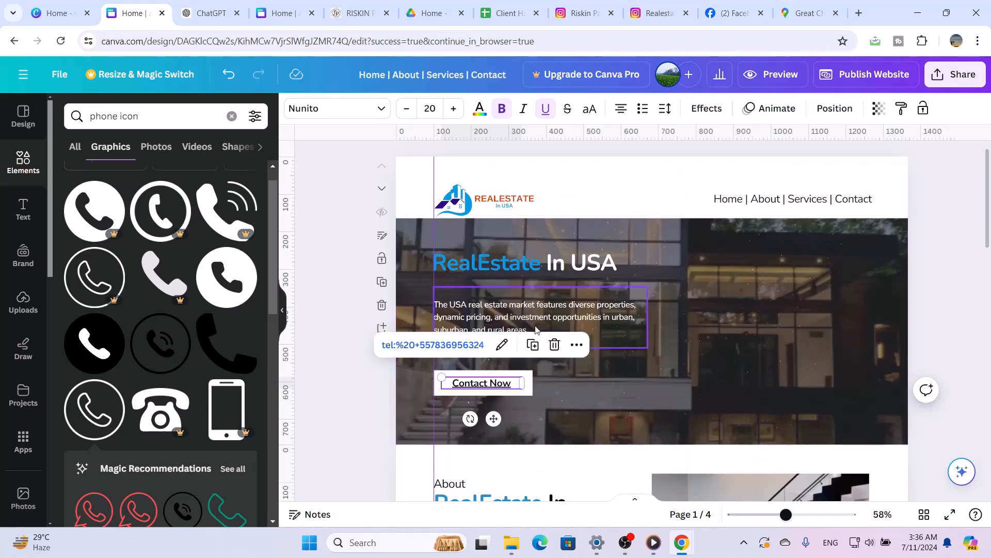
left_click(501, 347)
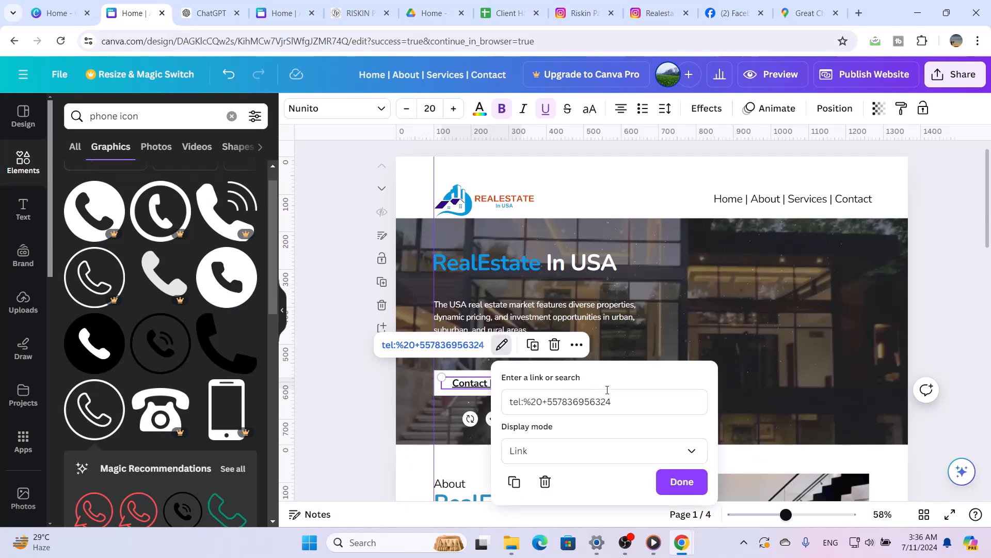
left_click_drag(617, 403, 550, 405)
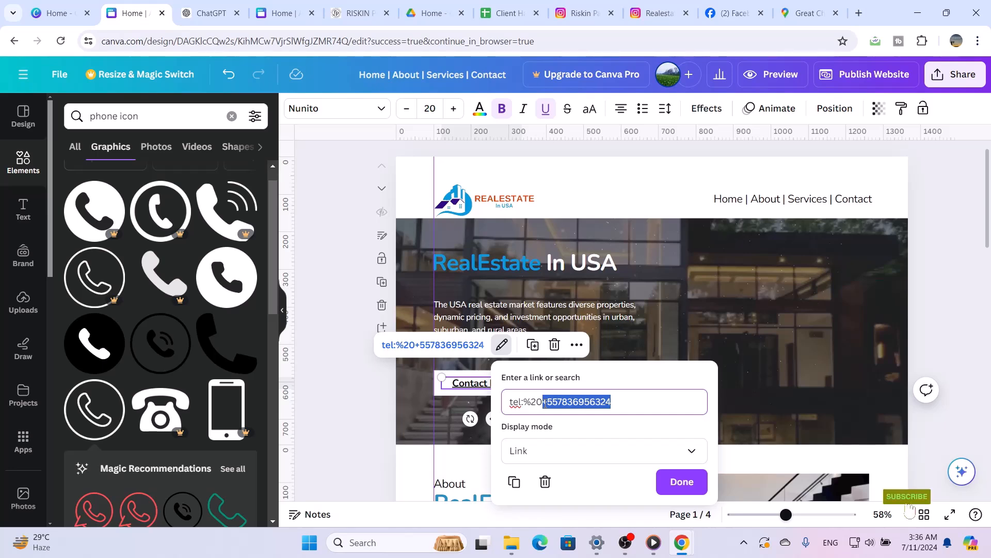
left_click(682, 481)
Replace the text beside the phone icon in the Contact Us section with the copied phone number
scroll(683, 495, "down", 12)
scroll(681, 491, "down", 4)
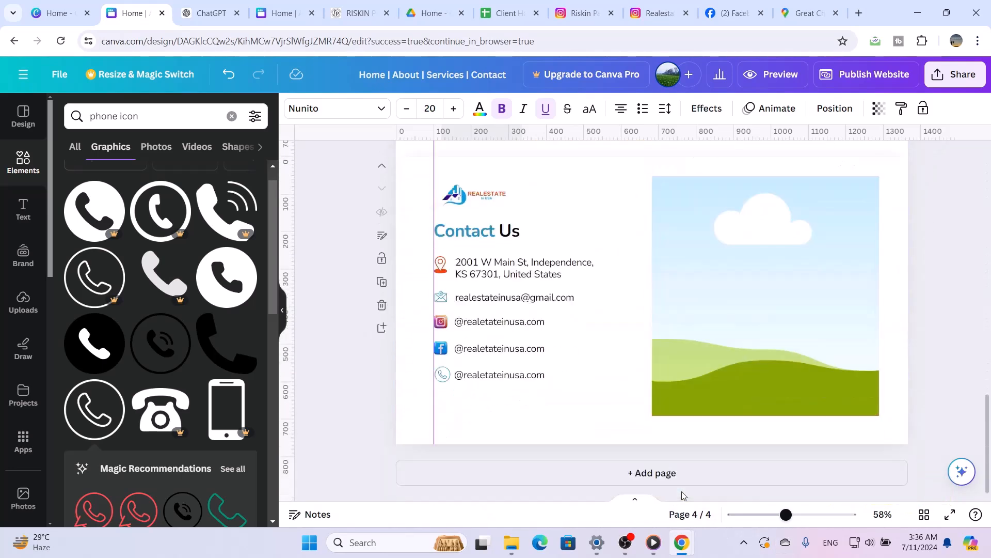
double_click(516, 374)
double_click(516, 375)
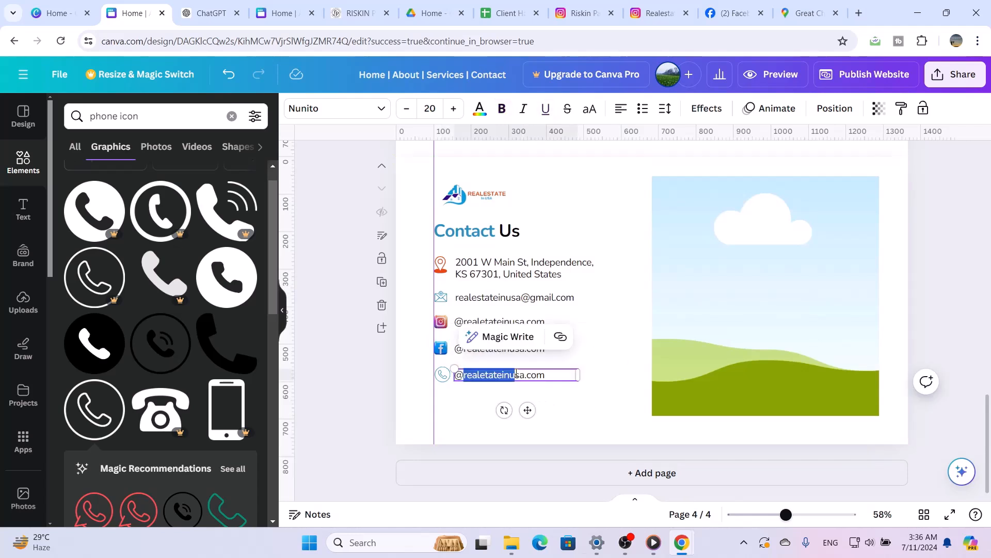
triple_click(516, 375)
key("ctrl+v")
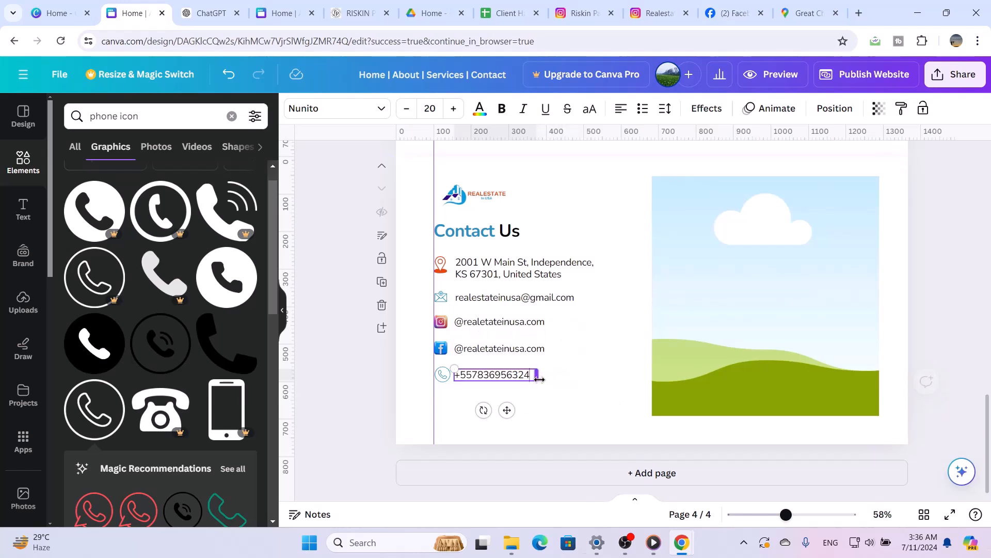
left_click(572, 377)
Nudge the phone number text and the phone icon into line with the contact rows above
left_click(500, 378)
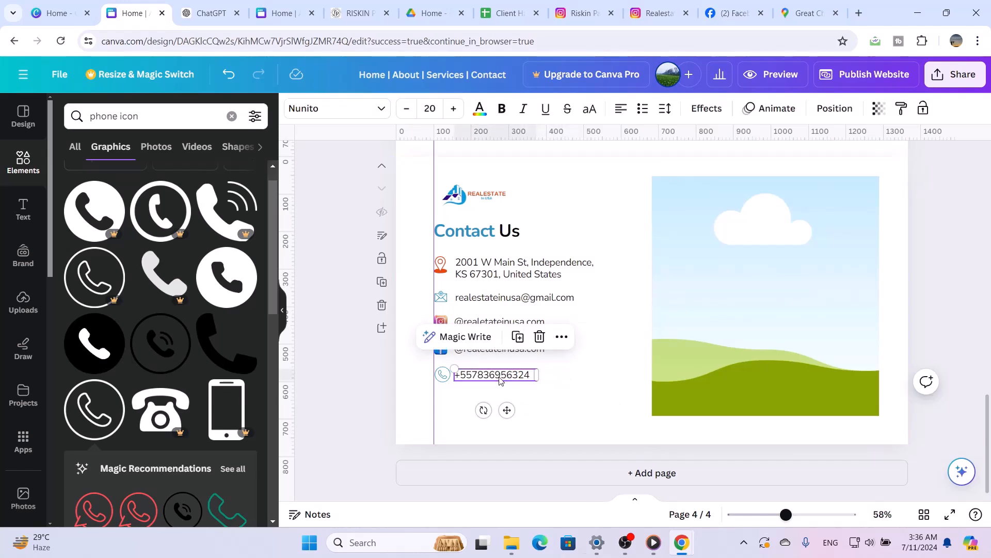
left_click_drag(500, 380, 500, 381)
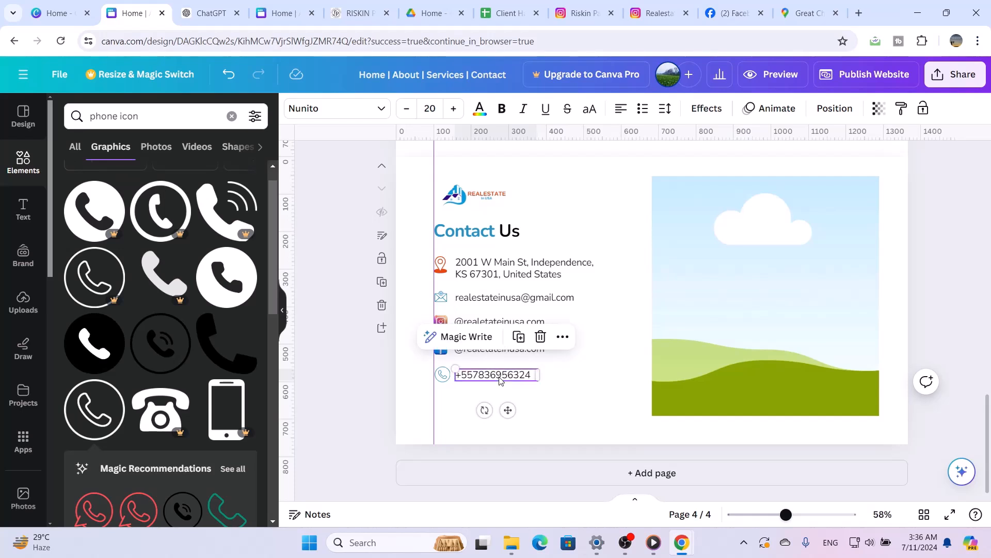
left_click(442, 377)
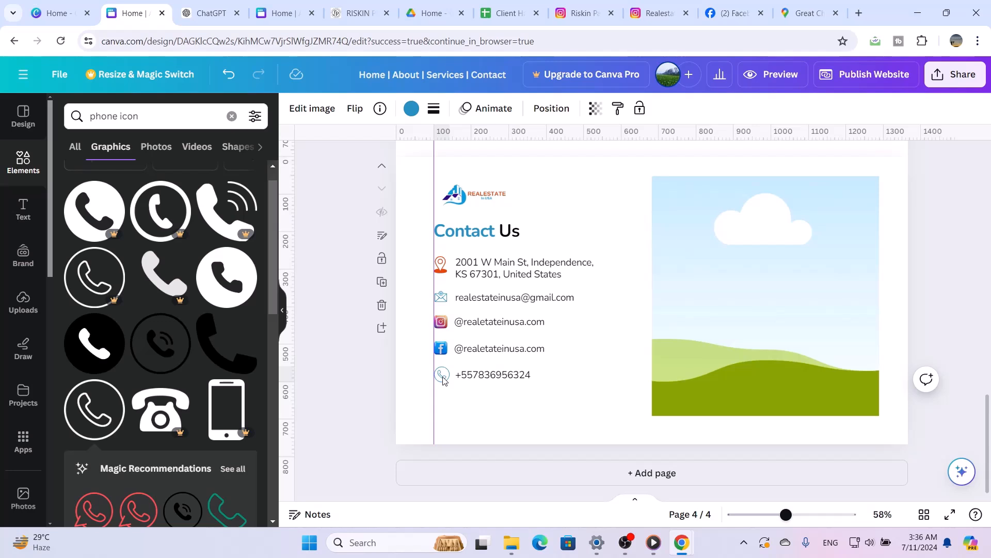
left_click(651, 373)
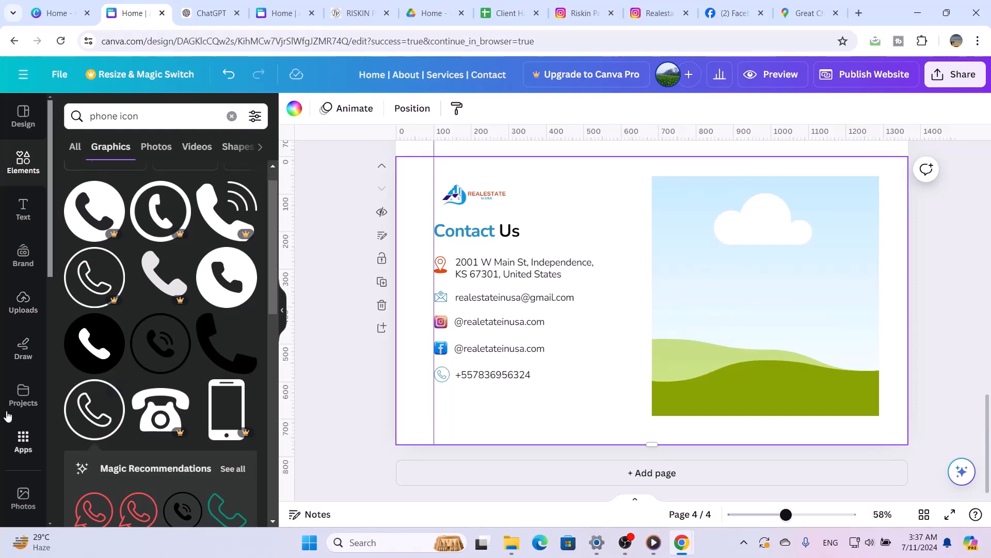
Fill the empty image frame in the Contact Us section with the uploaded photo of the grey house with the lawn
left_click(12, 306)
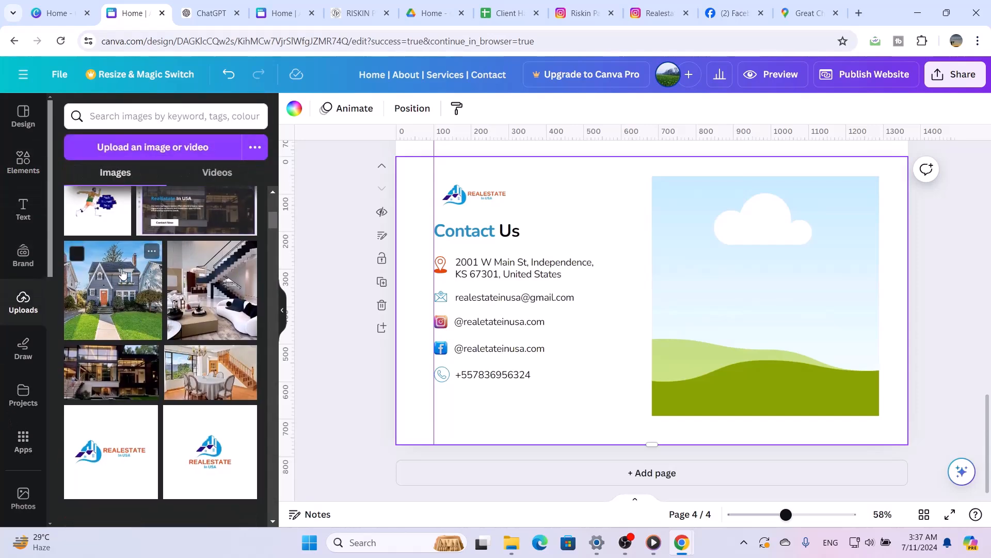
left_click_drag(123, 273, 718, 359)
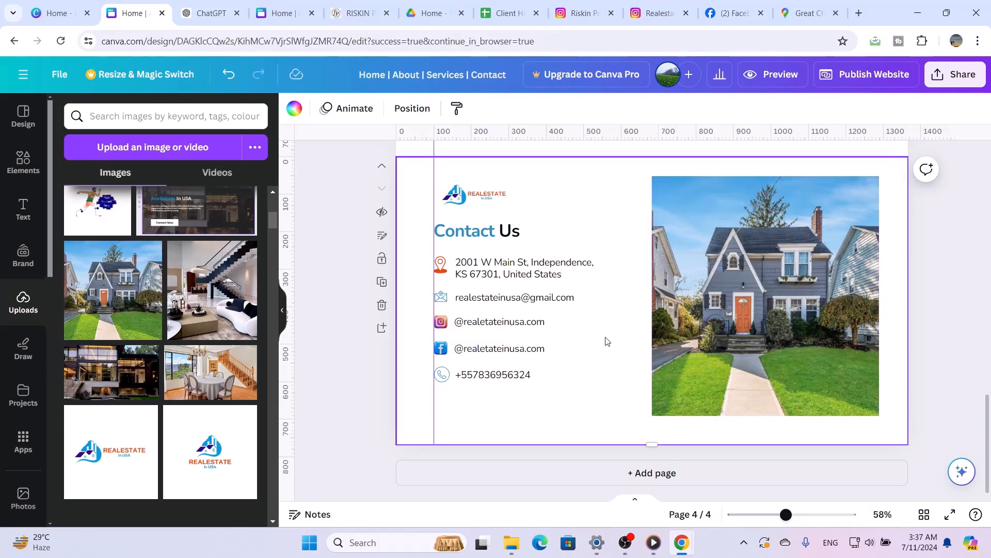
scroll(607, 341, "up", 10)
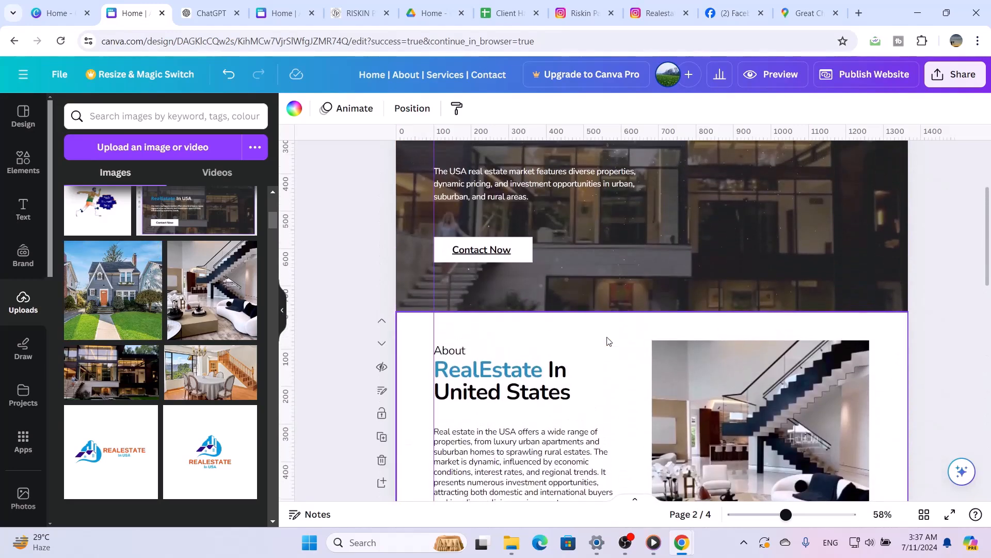
scroll(608, 340, "down", 10)
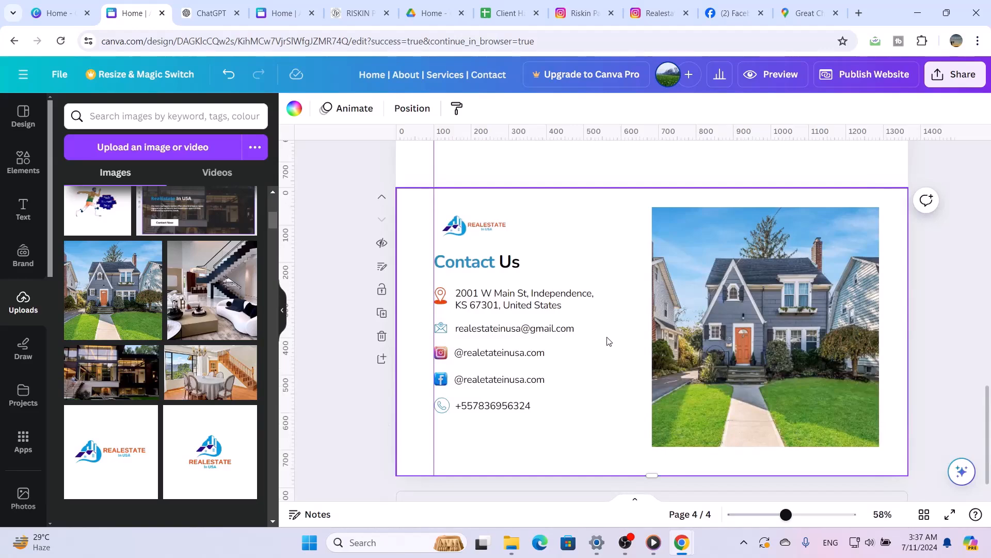
scroll(608, 341, "down", 1)
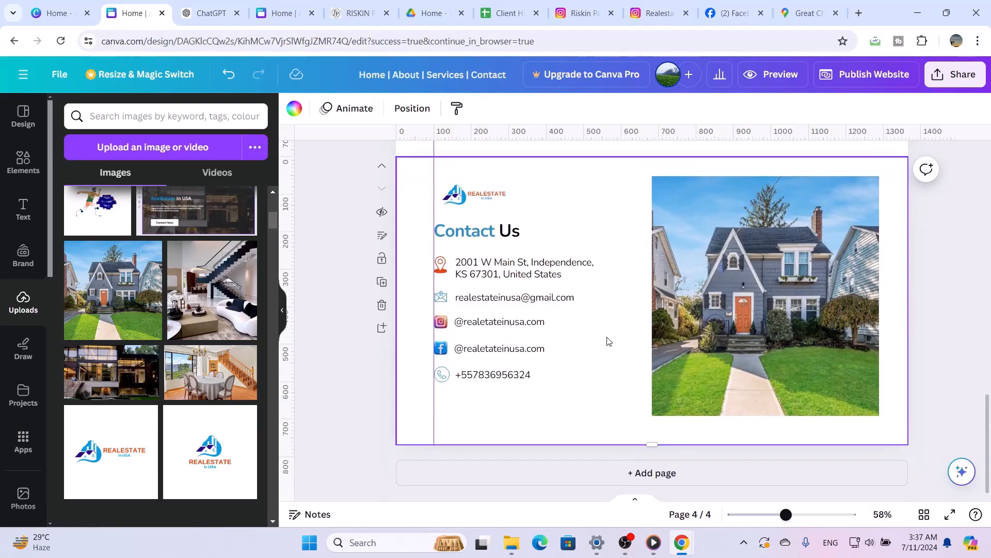
Nudge the header's "Home | About | Services | Contact" menu text slightly down to align with the logo
scroll(607, 341, "up", 15)
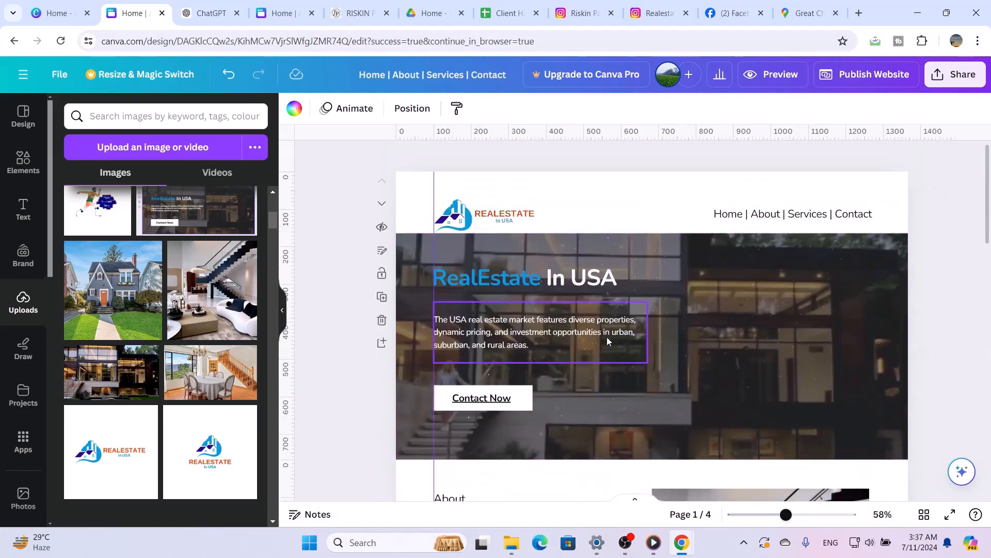
left_click(813, 215)
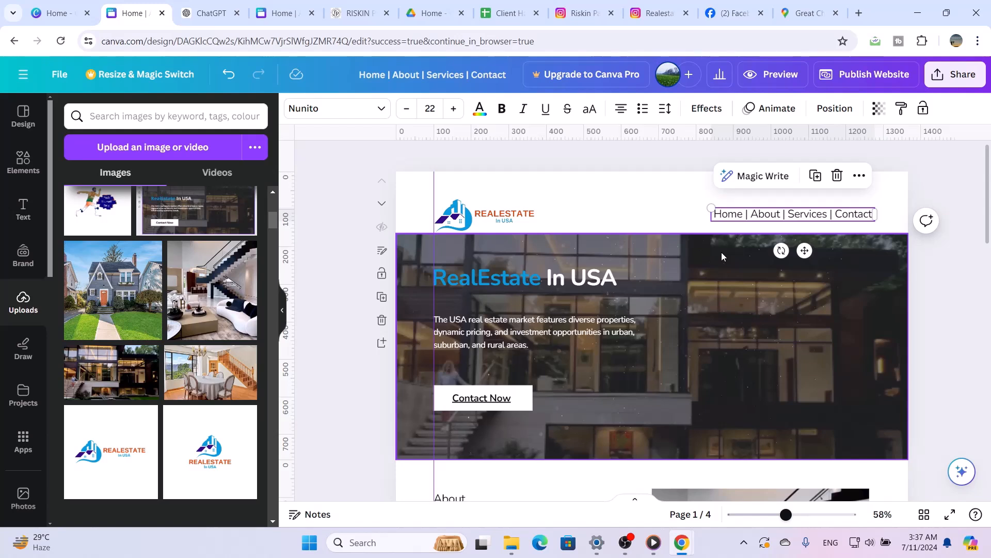
key("Escape")
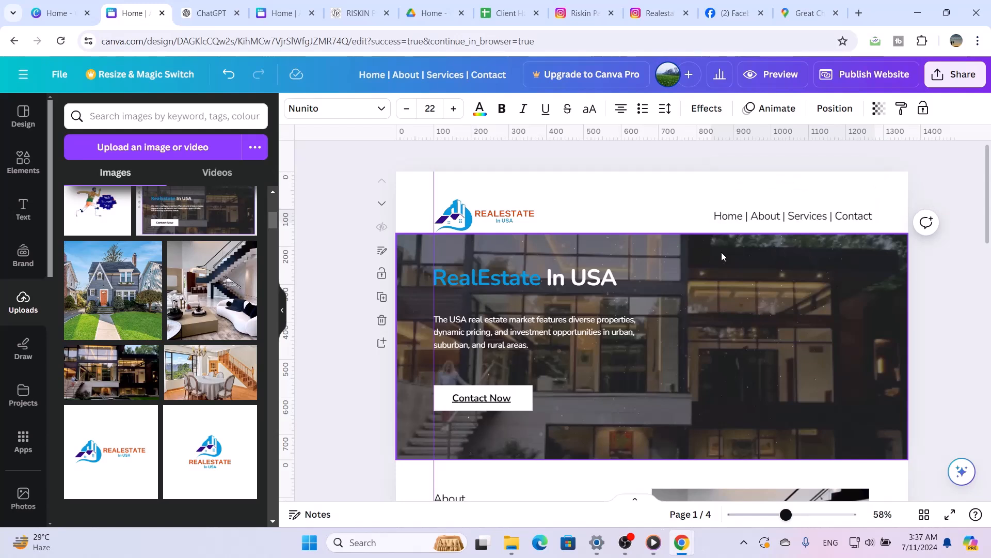
scroll(721, 252, "down", 2)
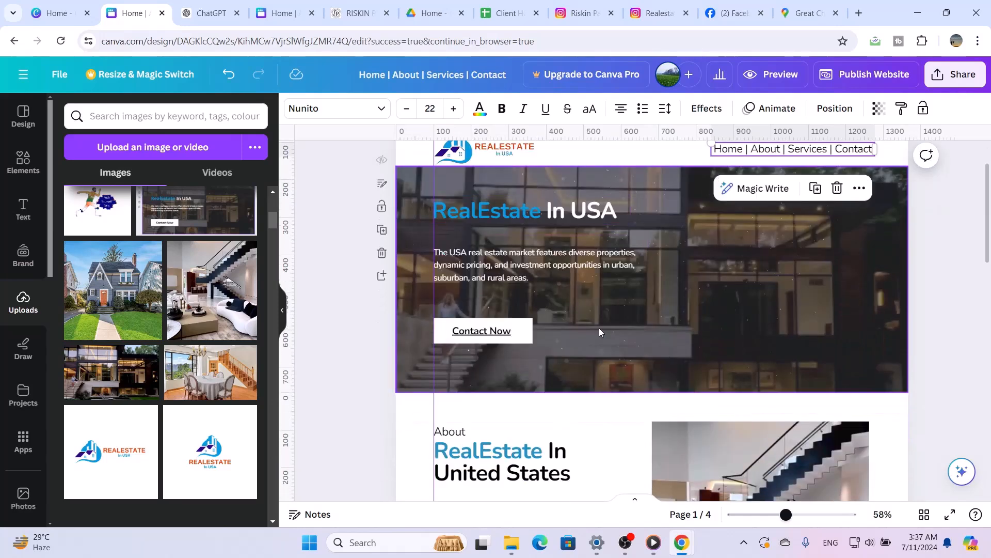
scroll(599, 328, "down", 5)
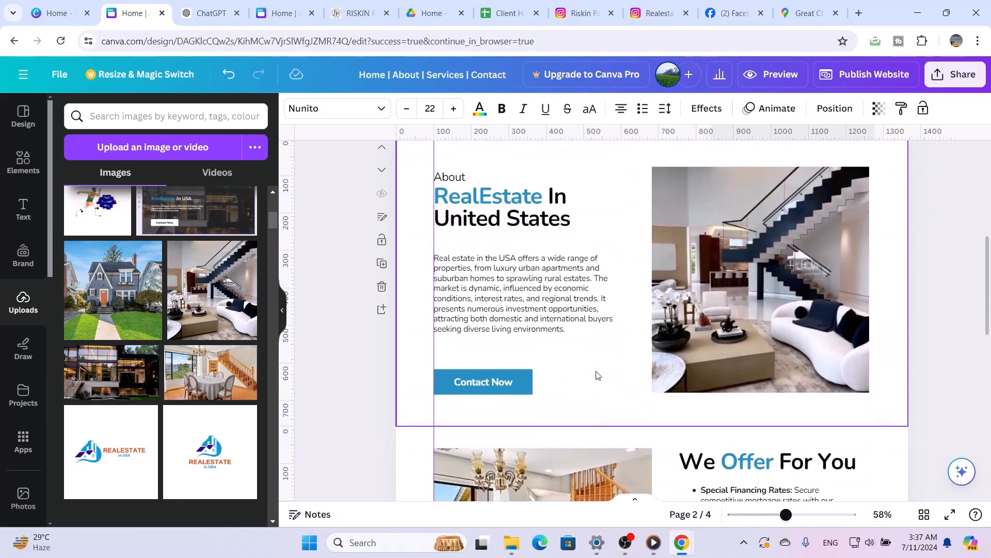
scroll(593, 384, "down", 6)
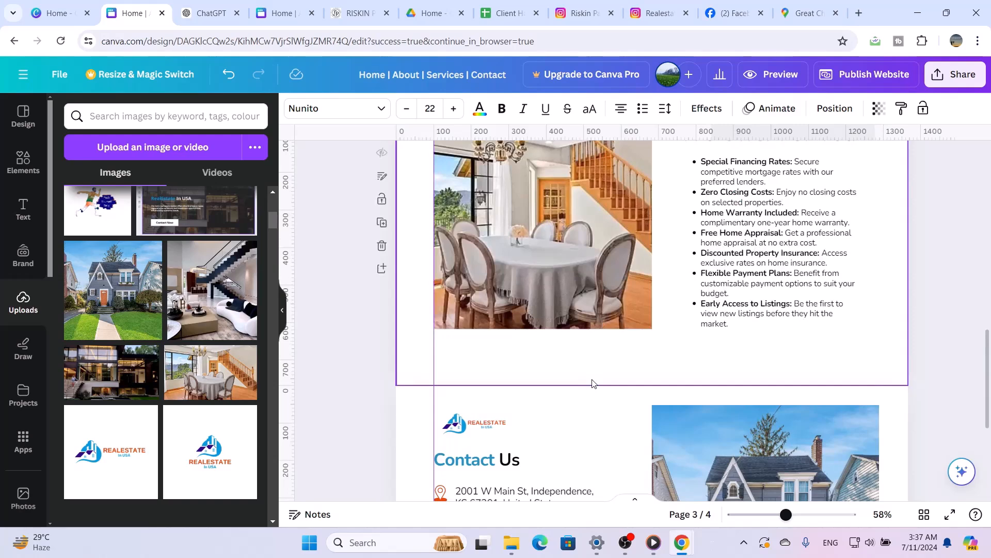
Preview the website in desktop view and examine every section from the header down to Contact Us
scroll(592, 383, "down", 4)
scroll(594, 393, "up", 5)
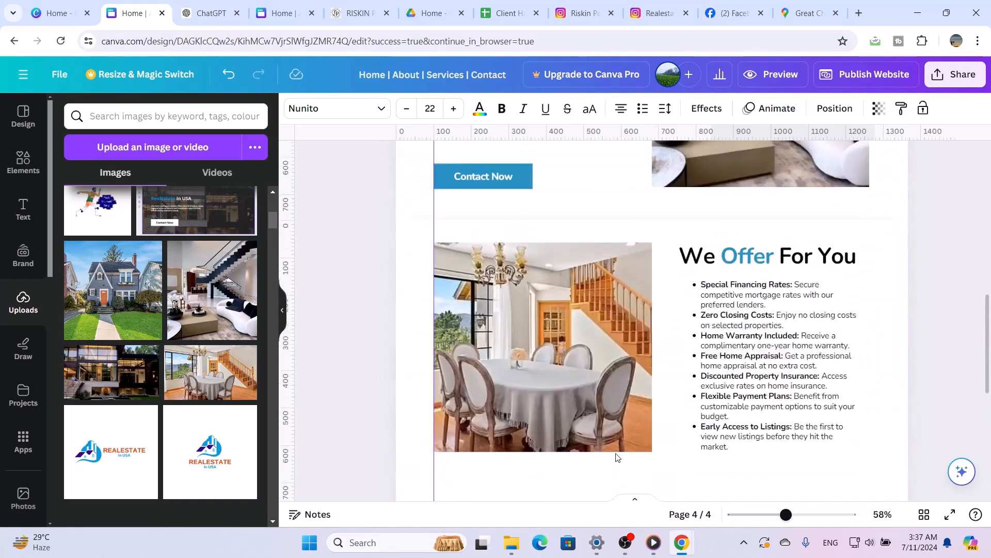
left_click(783, 75)
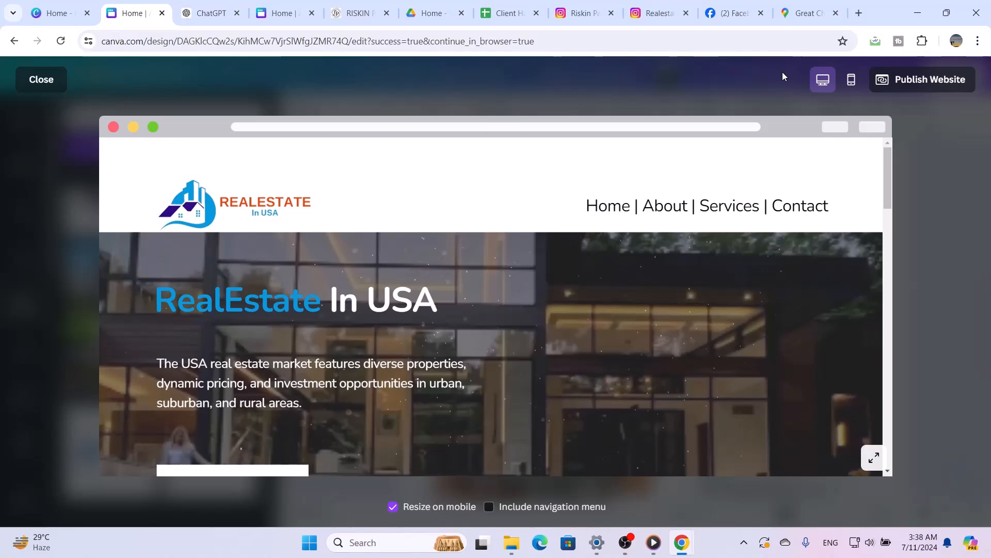
scroll(430, 333, "down", 4)
scroll(430, 334, "down", 8)
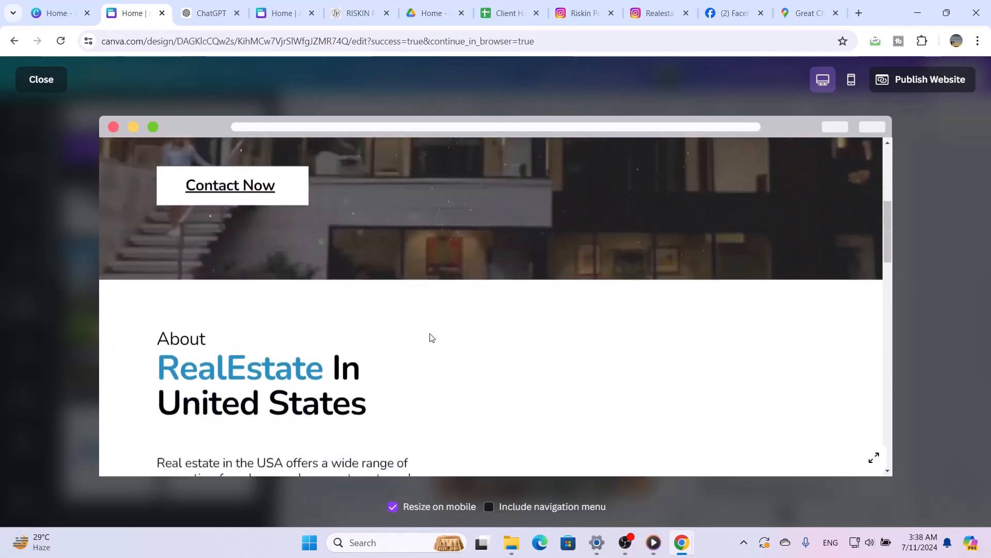
scroll(430, 334, "down", 4)
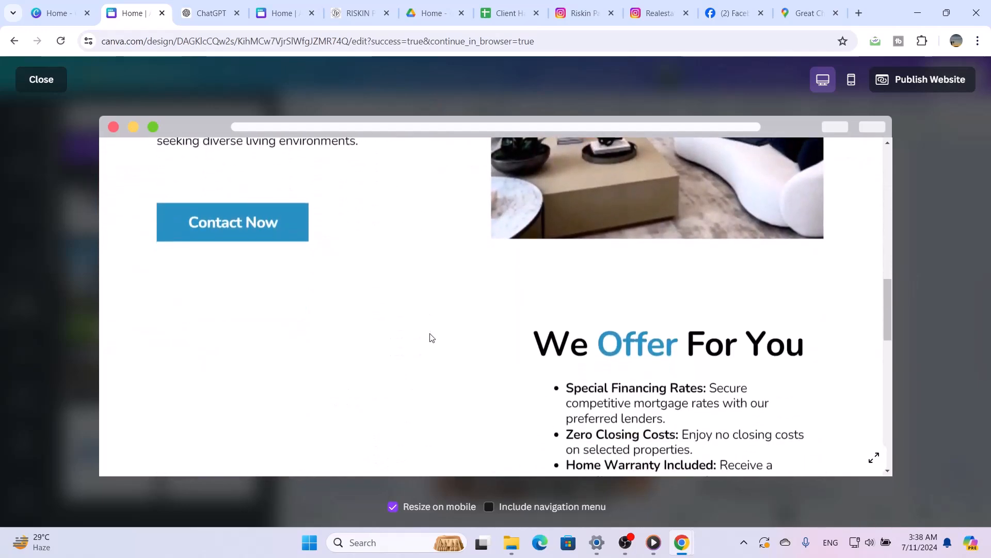
scroll(429, 334, "down", 5)
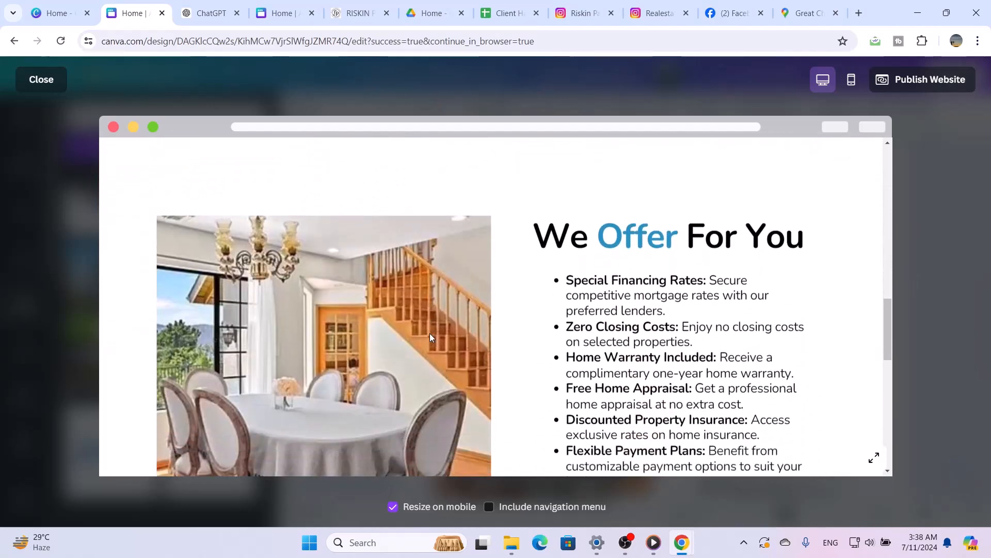
scroll(432, 337, "down", 6)
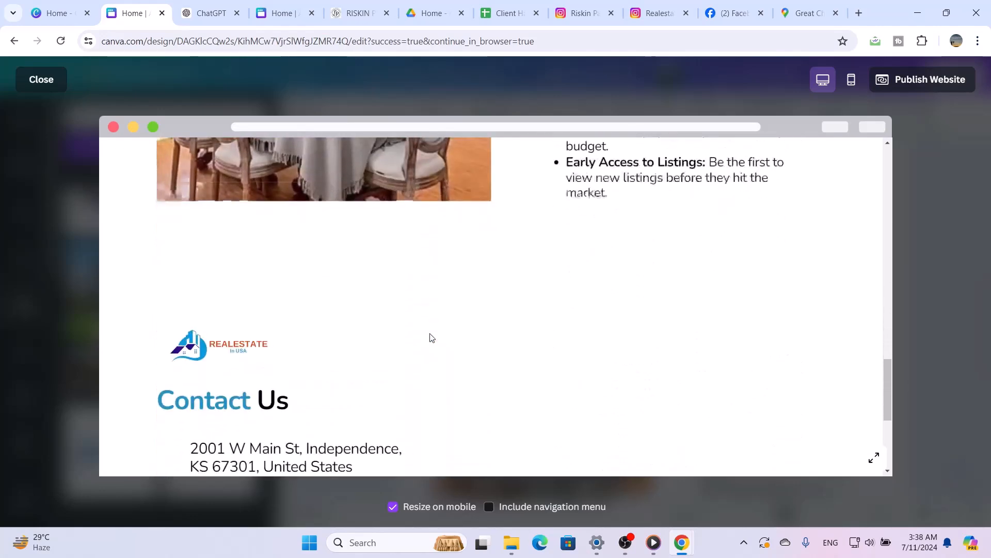
scroll(432, 338, "down", 1)
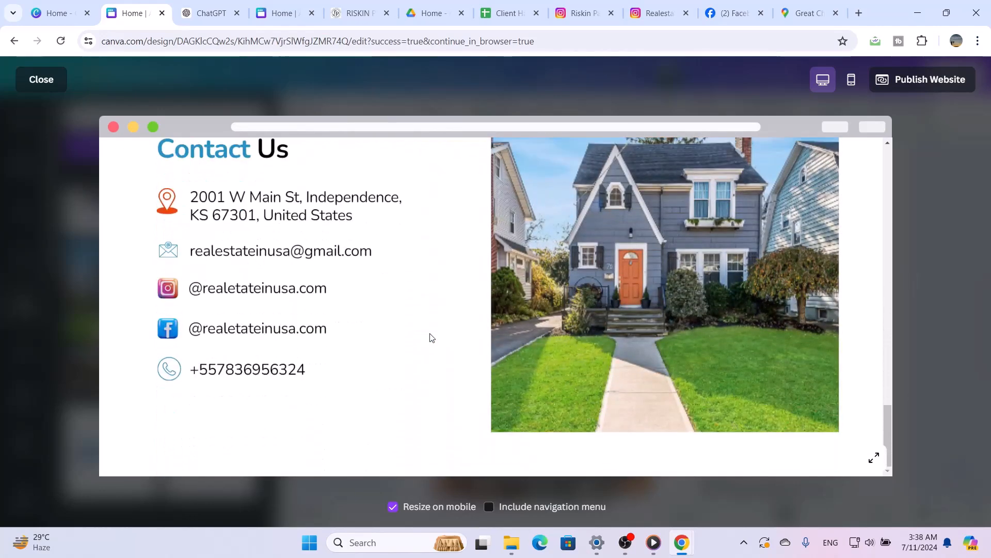
scroll(432, 337, "up", 6)
scroll(430, 338, "up", 10)
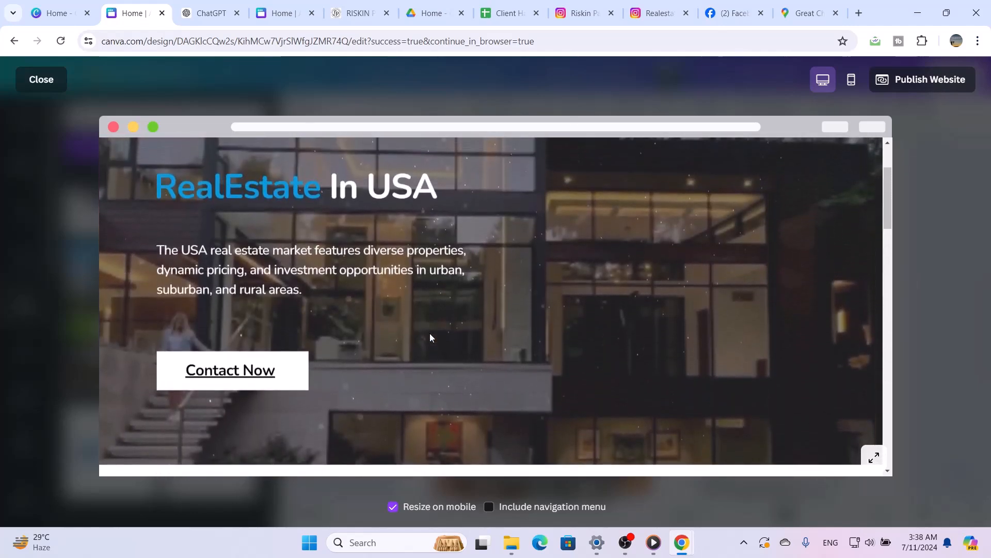
scroll(431, 336, "up", 2)
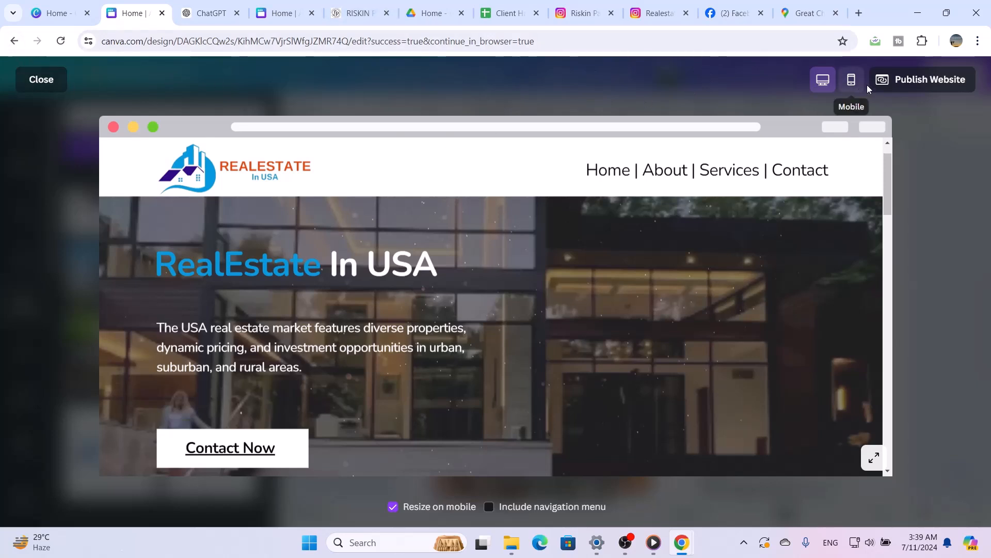
Check the mobile preview of the whole website, from the hero to the Contact Us section, and close the preview
left_click(853, 81)
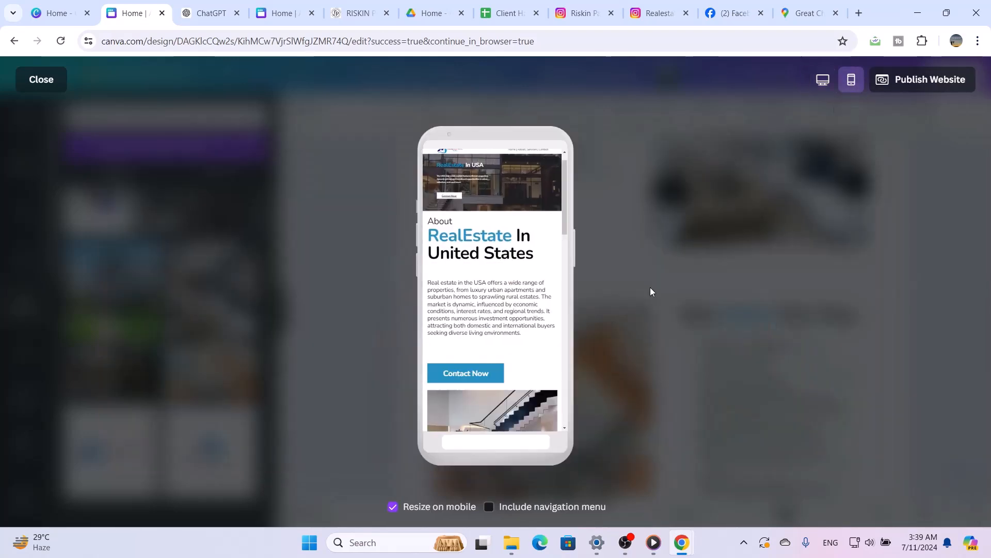
scroll(515, 394, "down", 5)
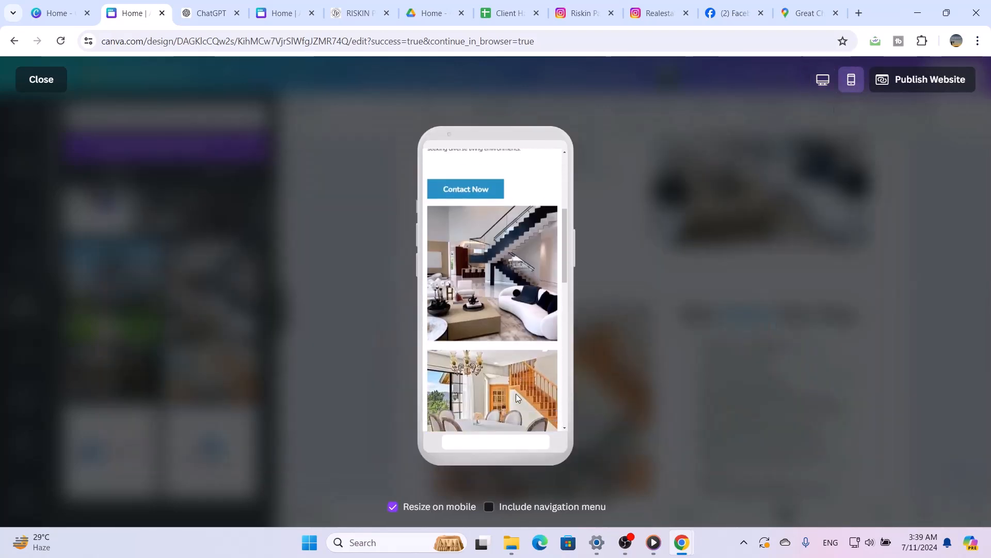
scroll(516, 393, "up", 6)
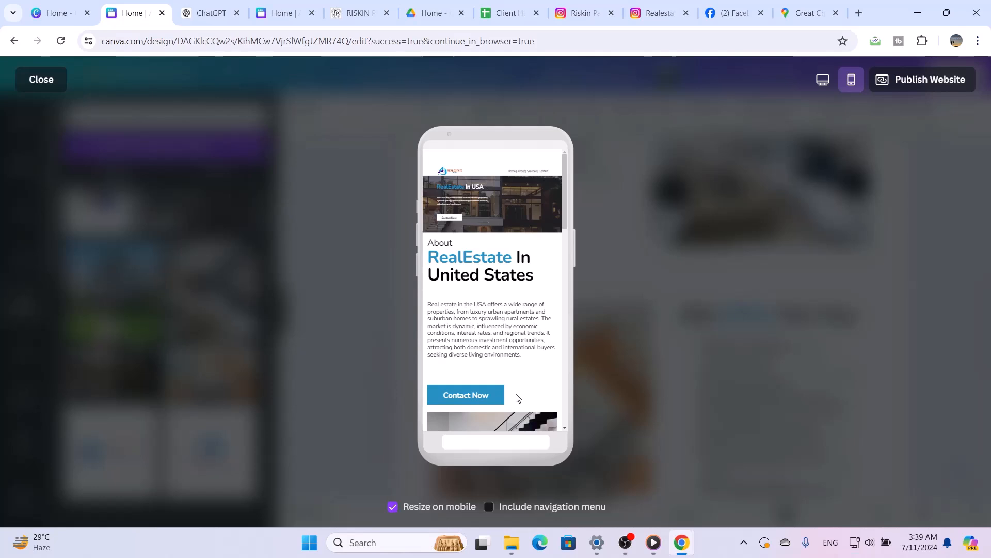
scroll(518, 397, "down", 8)
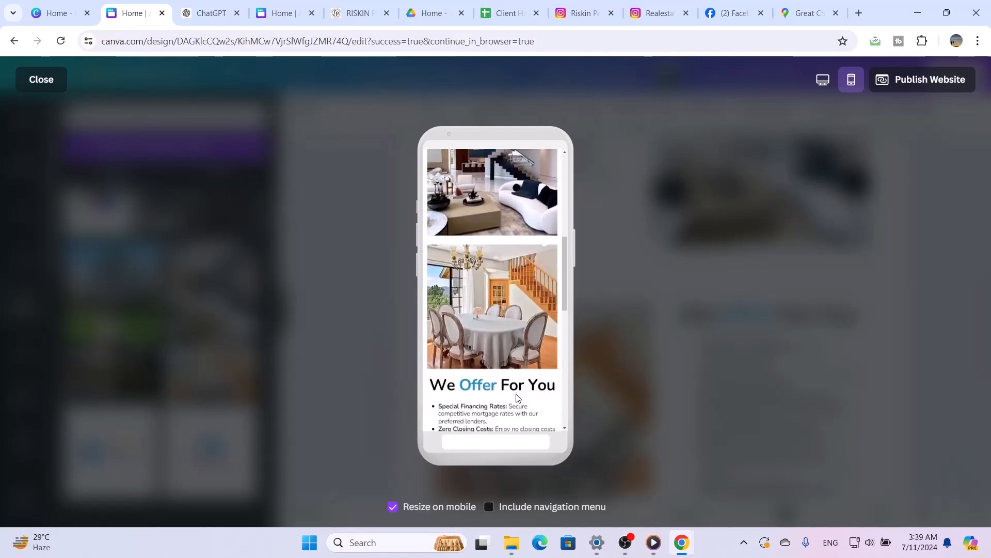
scroll(518, 397, "down", 8)
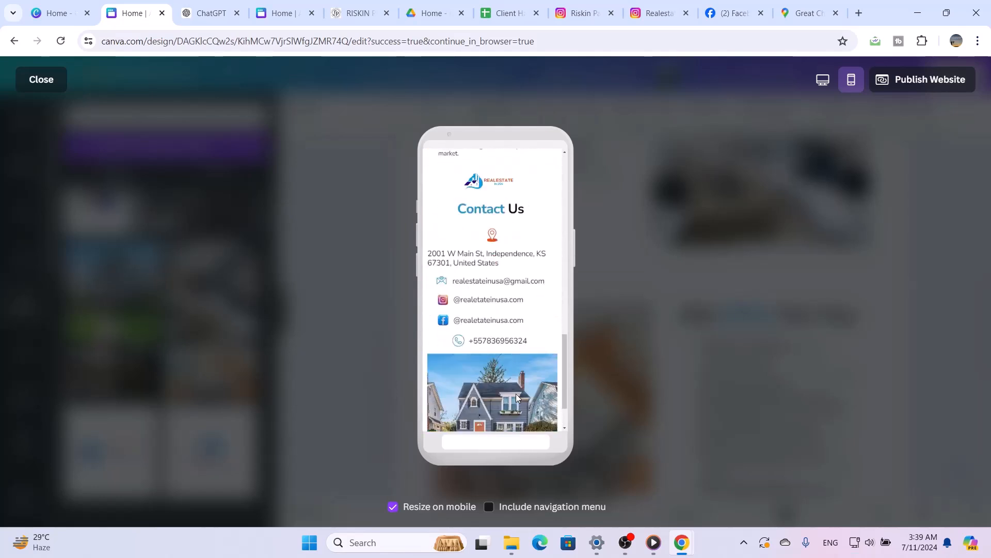
scroll(517, 397, "down", 1)
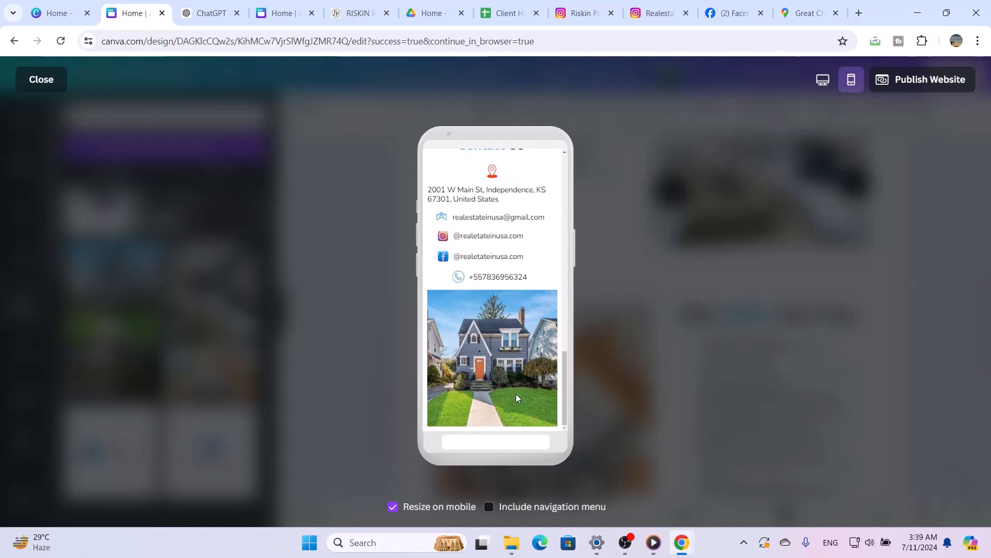
scroll(516, 397, "up", 15)
scroll(518, 397, "down", 10)
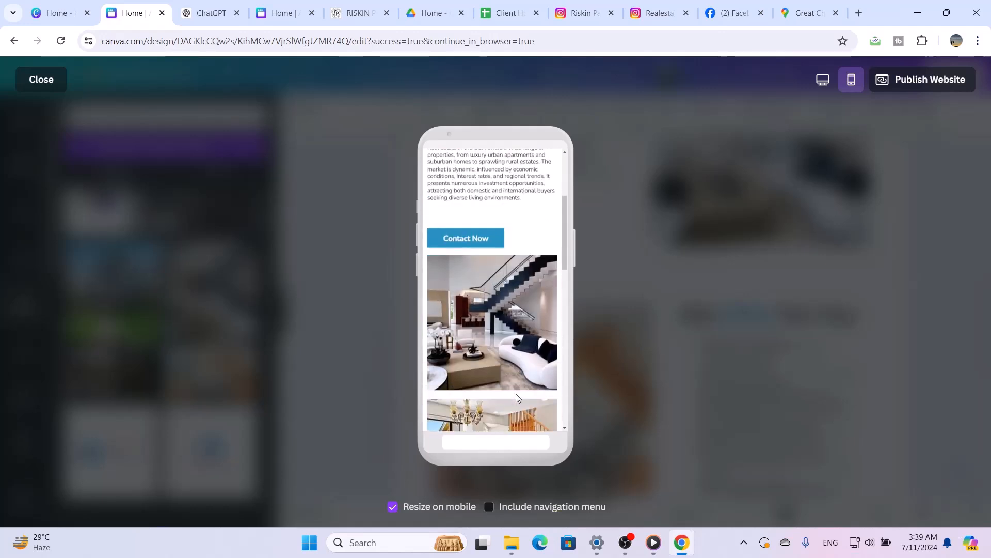
scroll(516, 396, "down", 5)
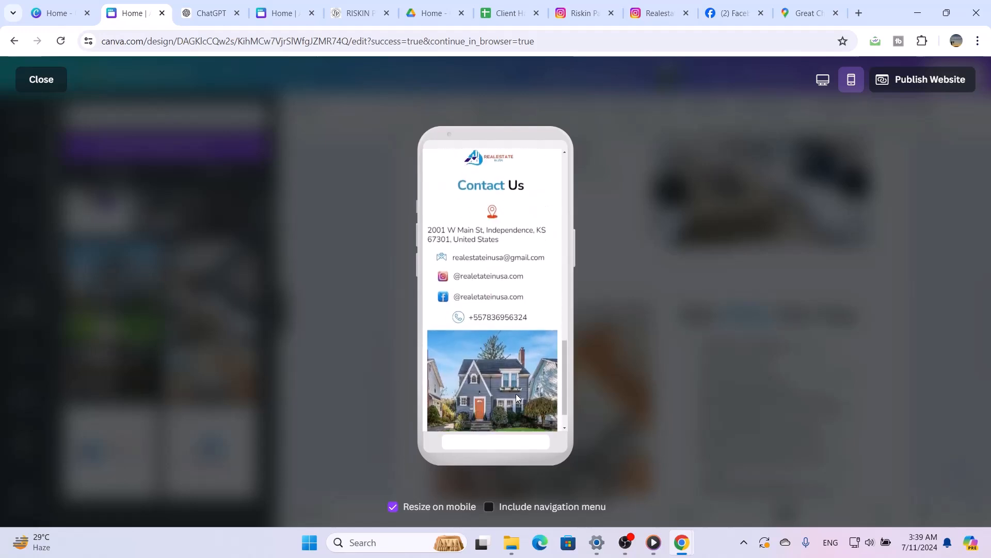
scroll(517, 397, "up", 15)
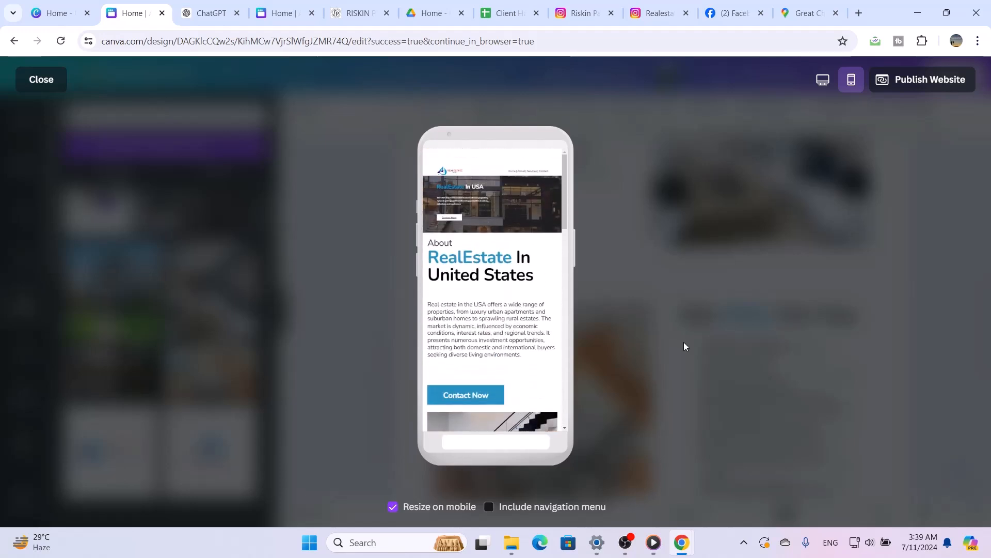
left_click(47, 80)
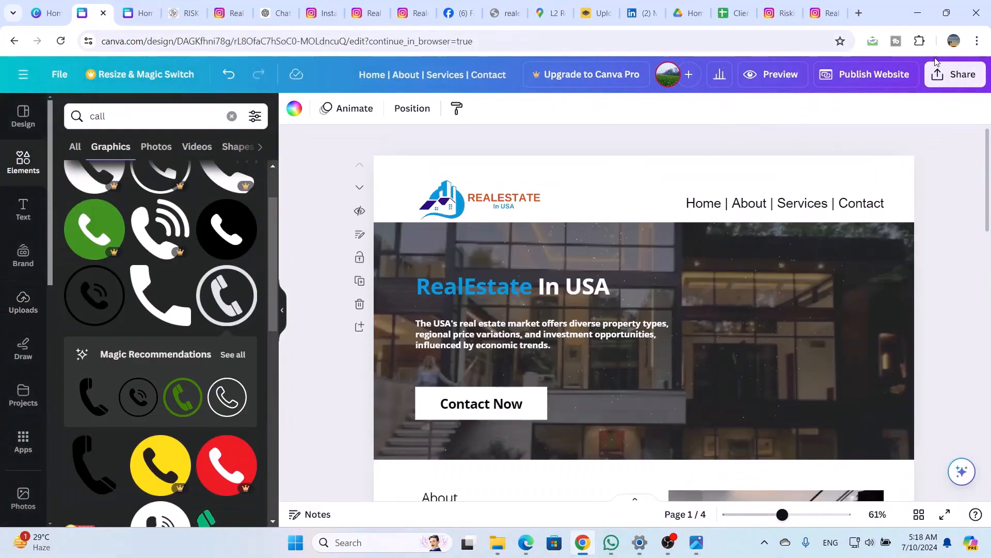
Start publishing the website and set its URL to "realestateinusa" on the .my.canva.site domain
left_click(878, 74)
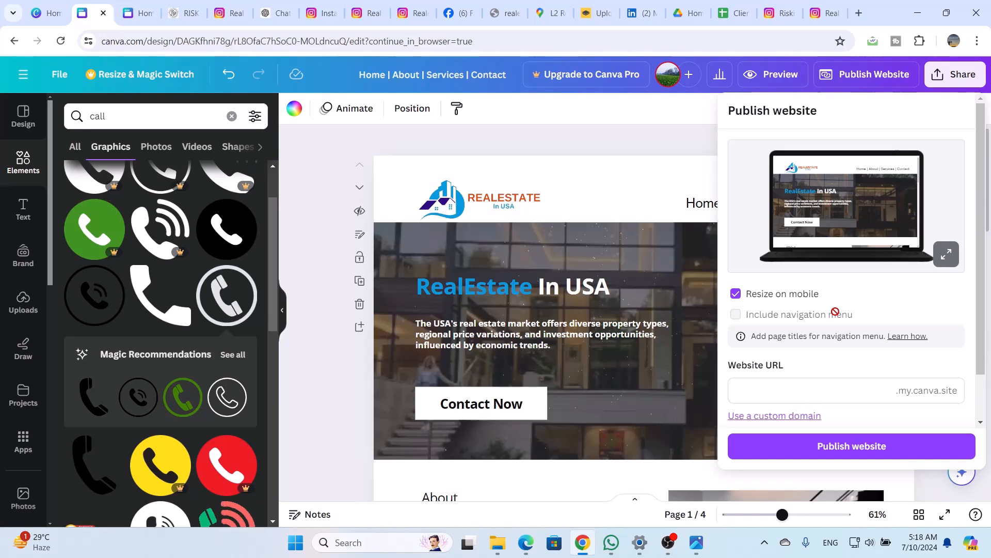
scroll(835, 311, "down", 1)
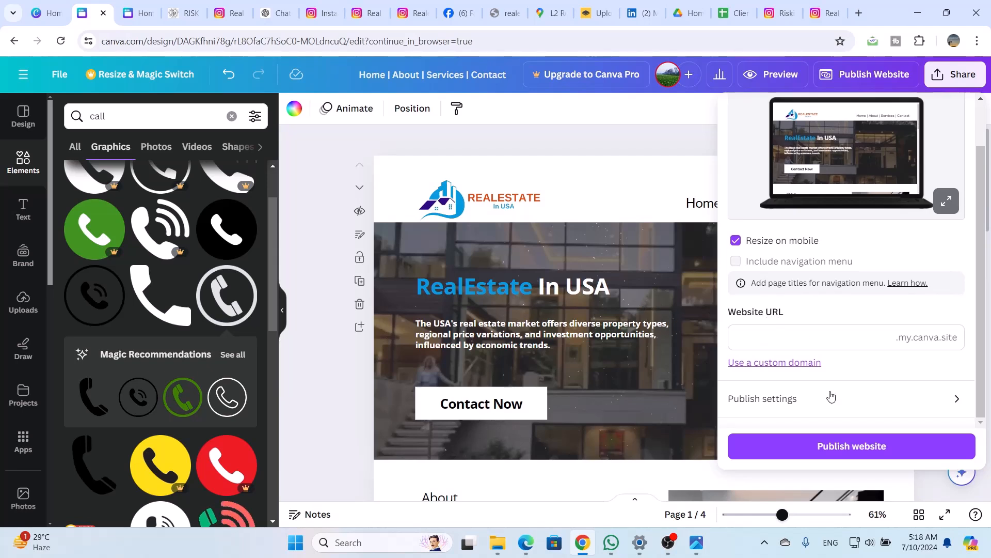
left_click(808, 347)
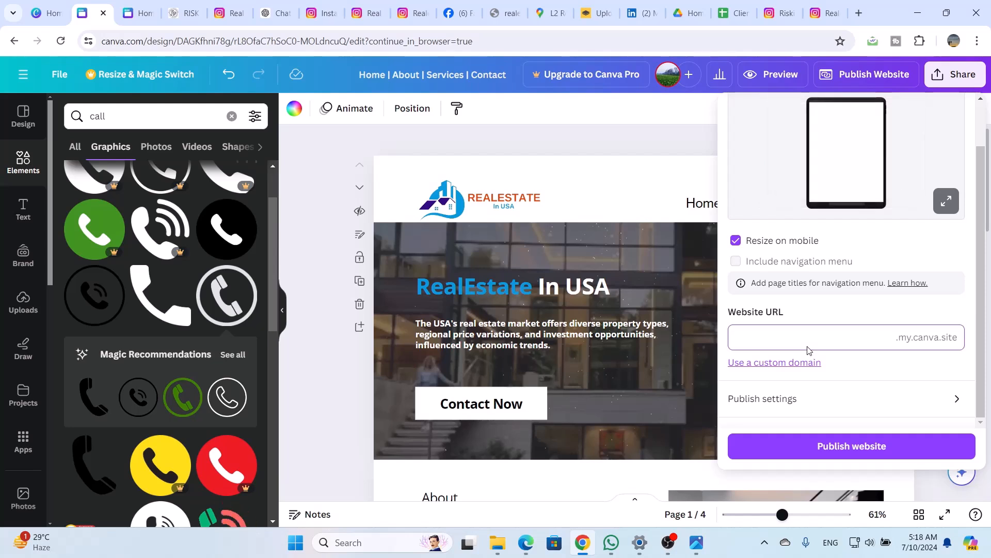
type("rea")
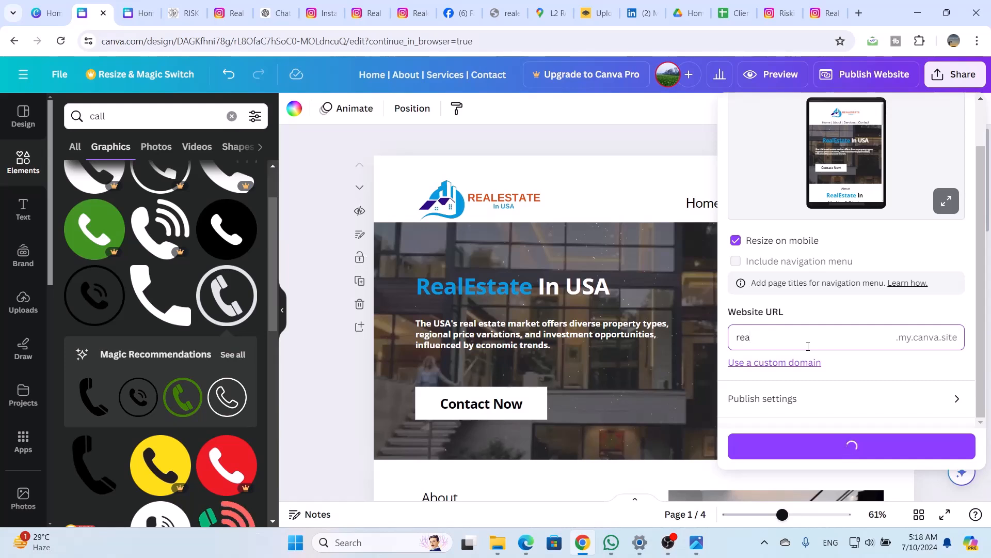
type("le")
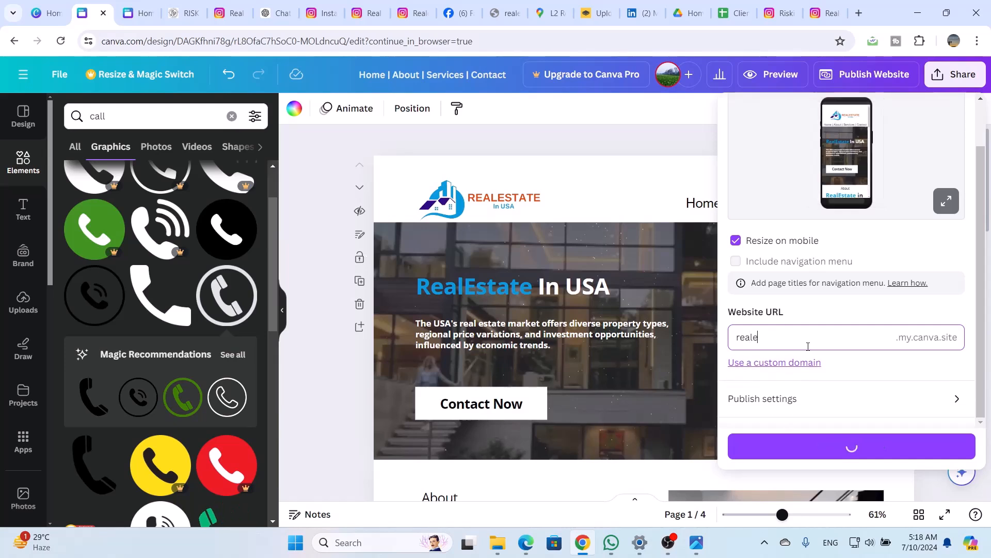
type("state")
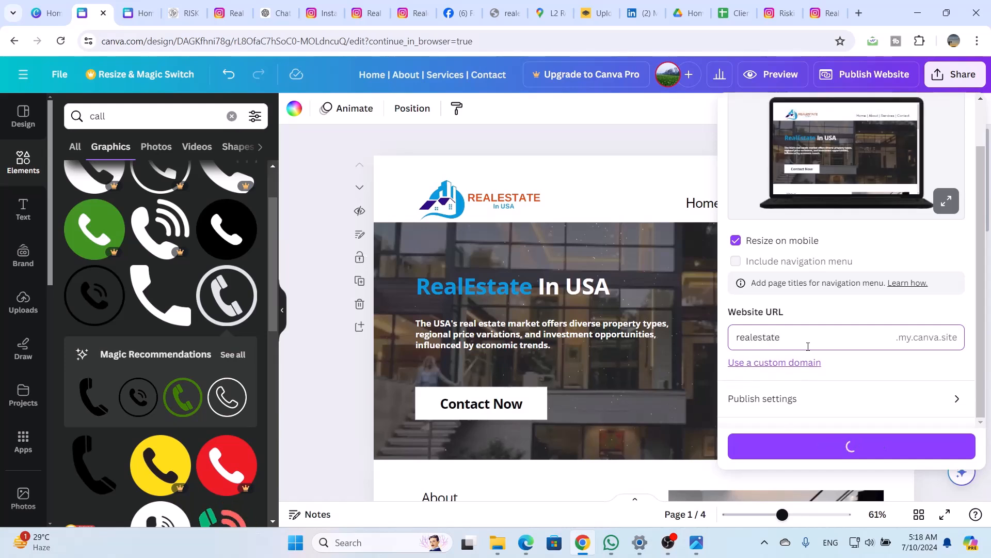
type("inusa")
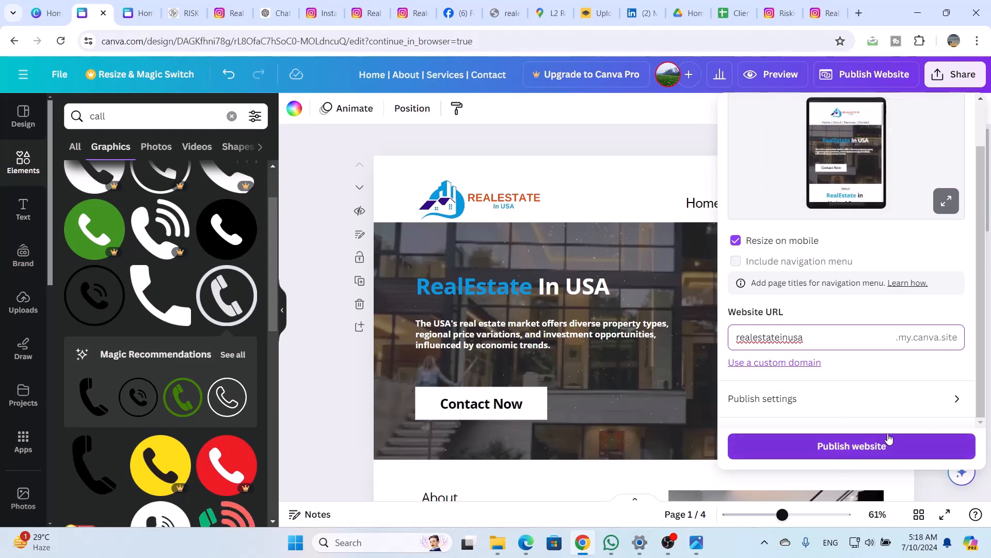
Check the browser tab and description options in the publish settings, leave them as they are, and publish the website
left_click(955, 402)
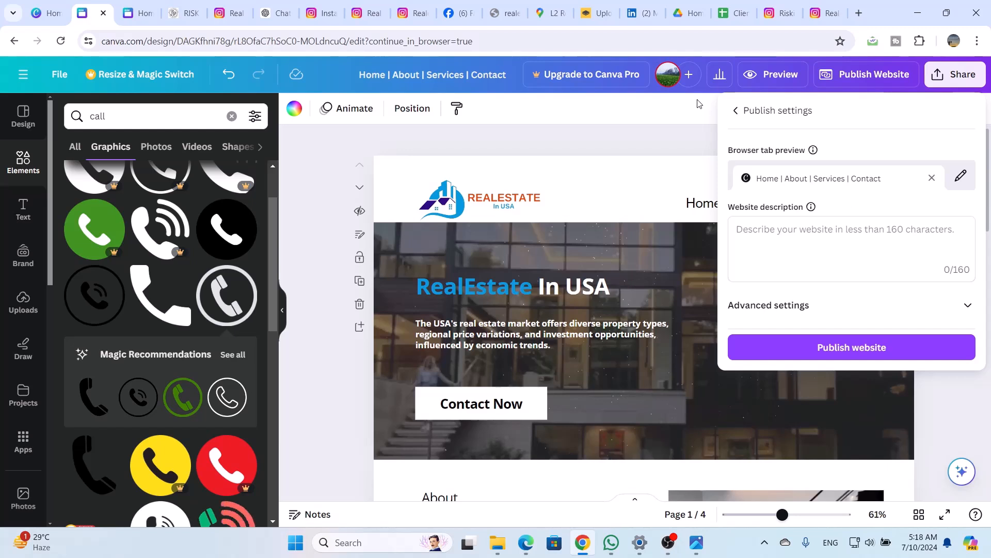
left_click(736, 116)
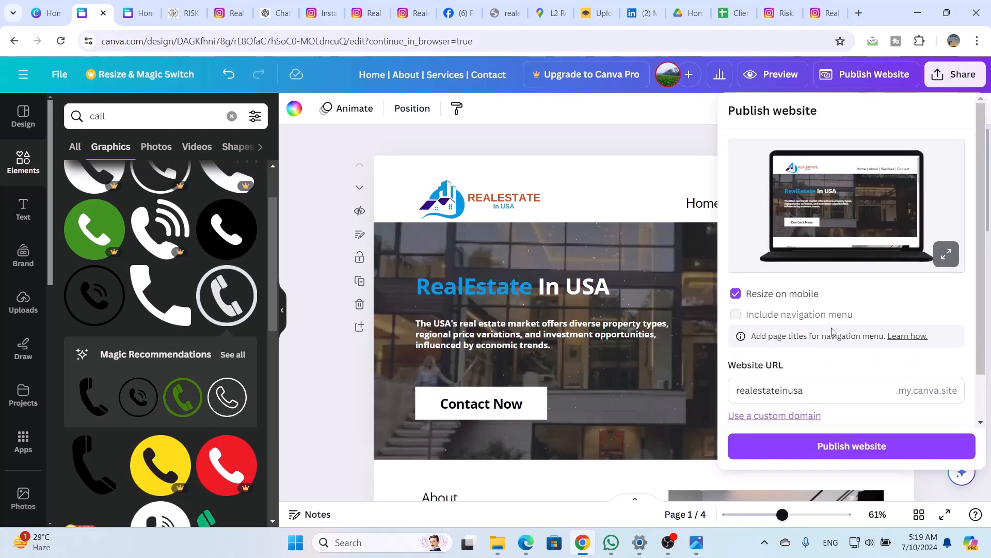
scroll(832, 328, "down", 1)
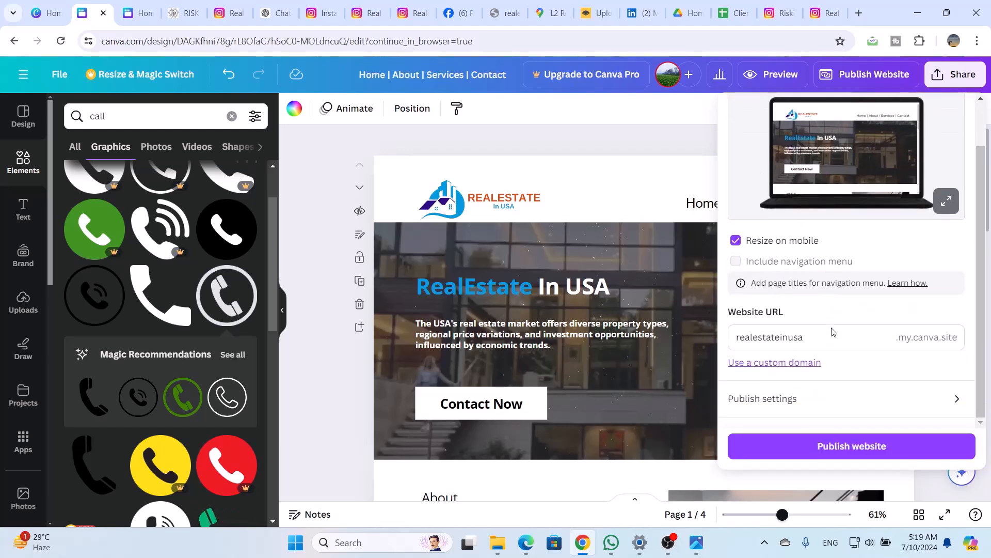
left_click(868, 445)
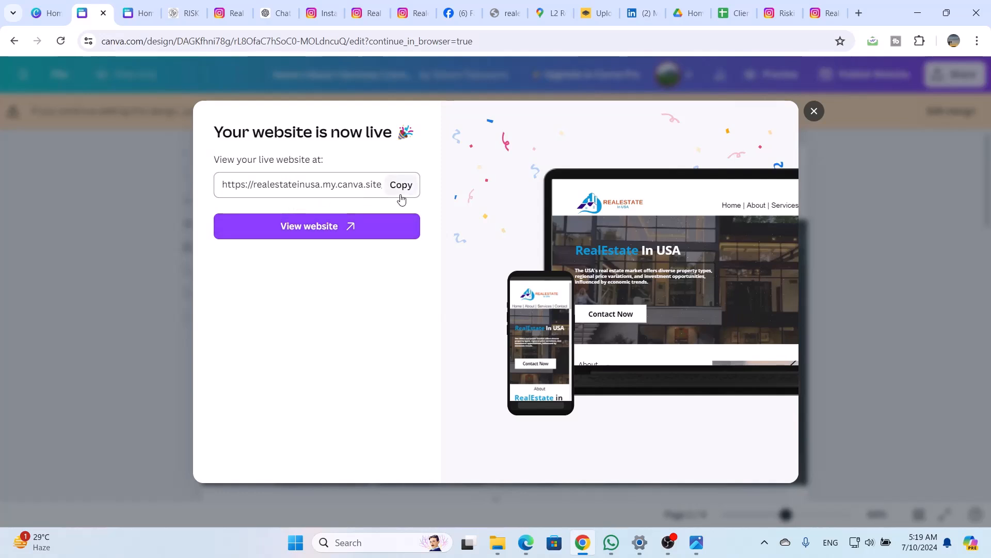
View the published website in the browser and look through its sections from the header to Contact Us
left_click(336, 233)
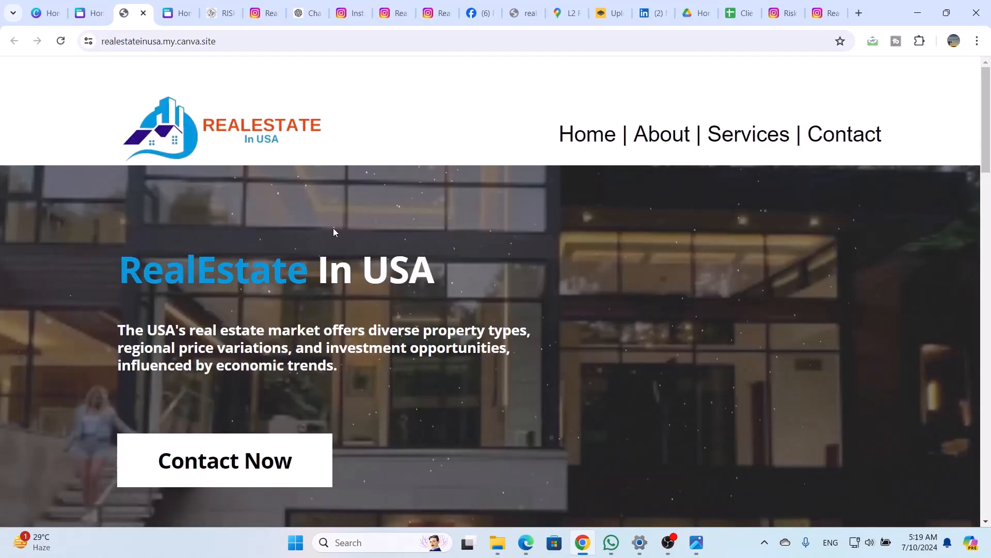
scroll(333, 228, "down", 10)
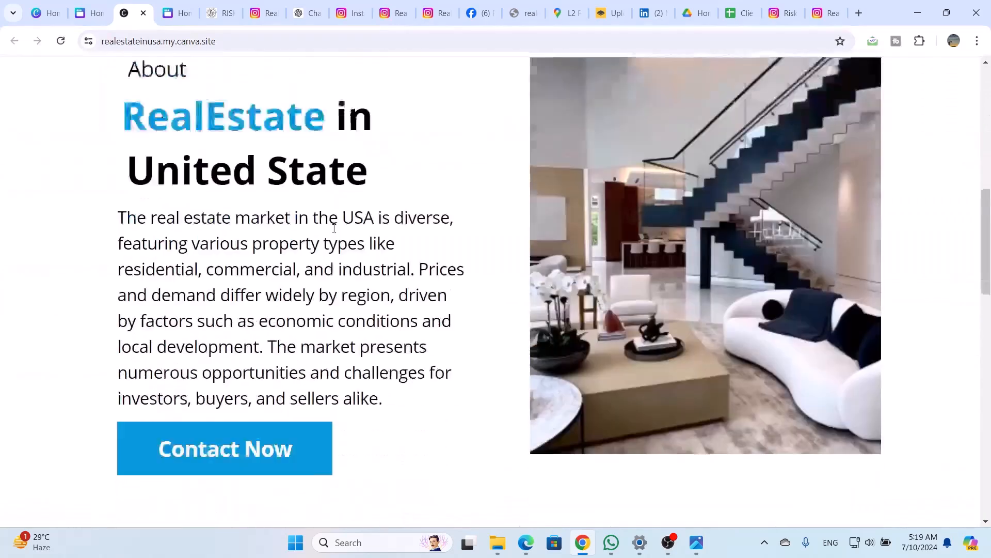
scroll(334, 228, "down", 19)
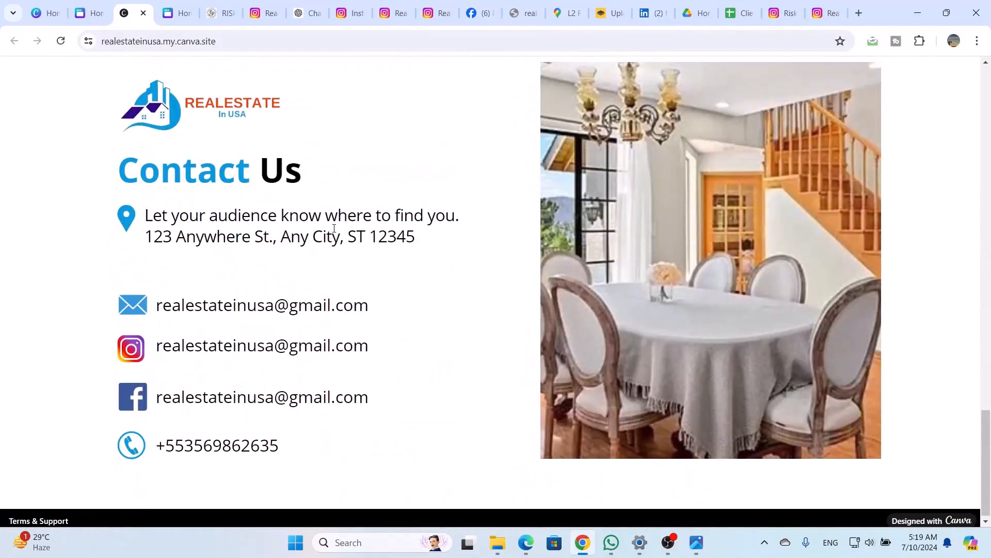
scroll(334, 229, "up", 20)
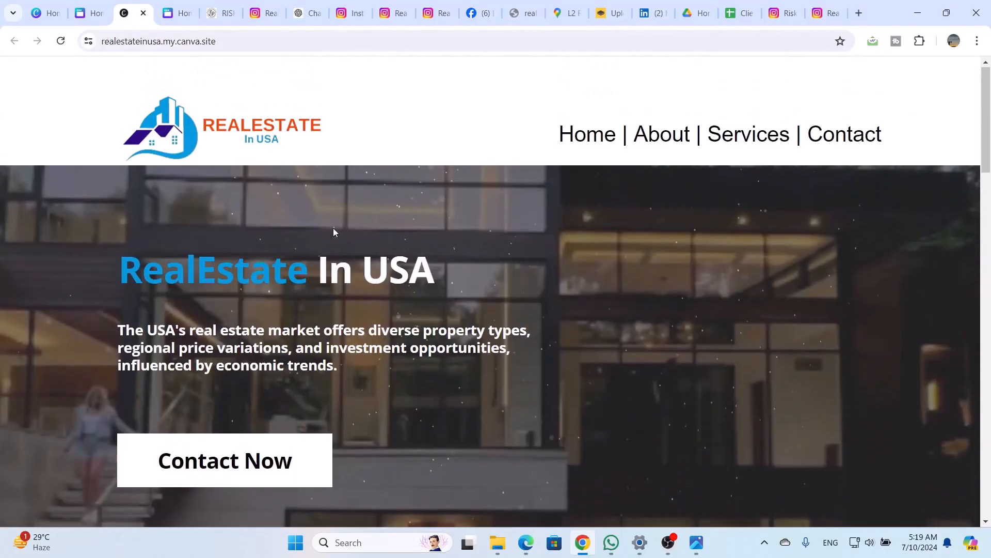
scroll(333, 228, "down", 20)
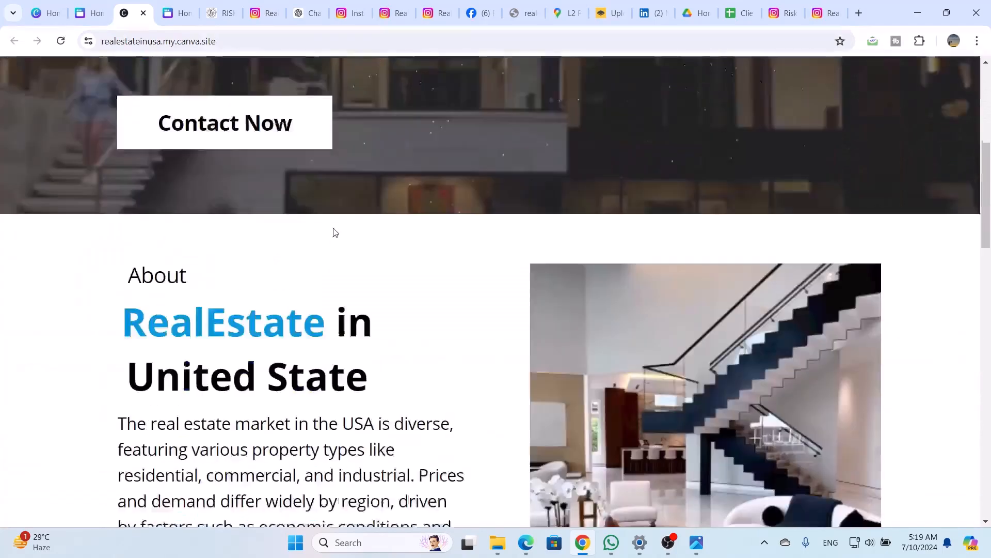
scroll(333, 232, "down", 7)
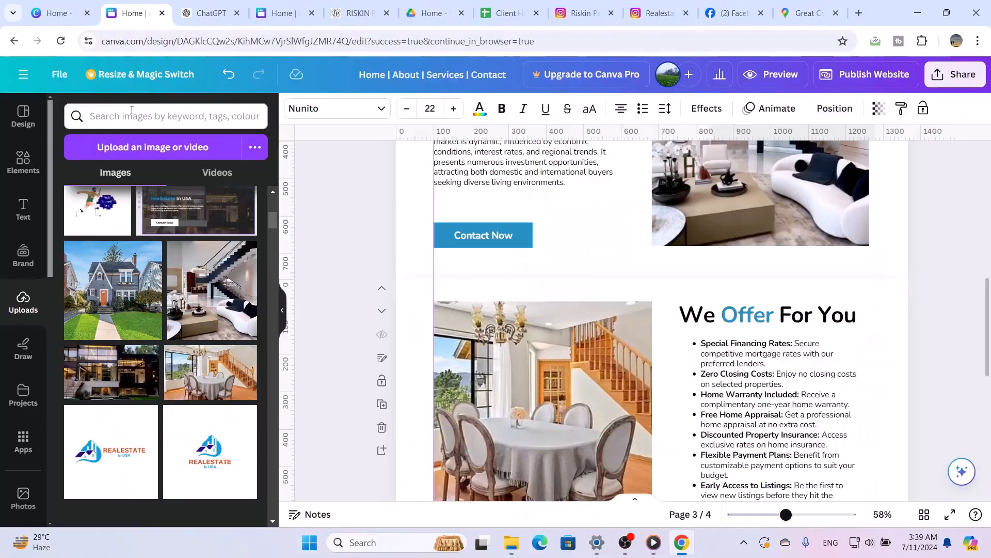